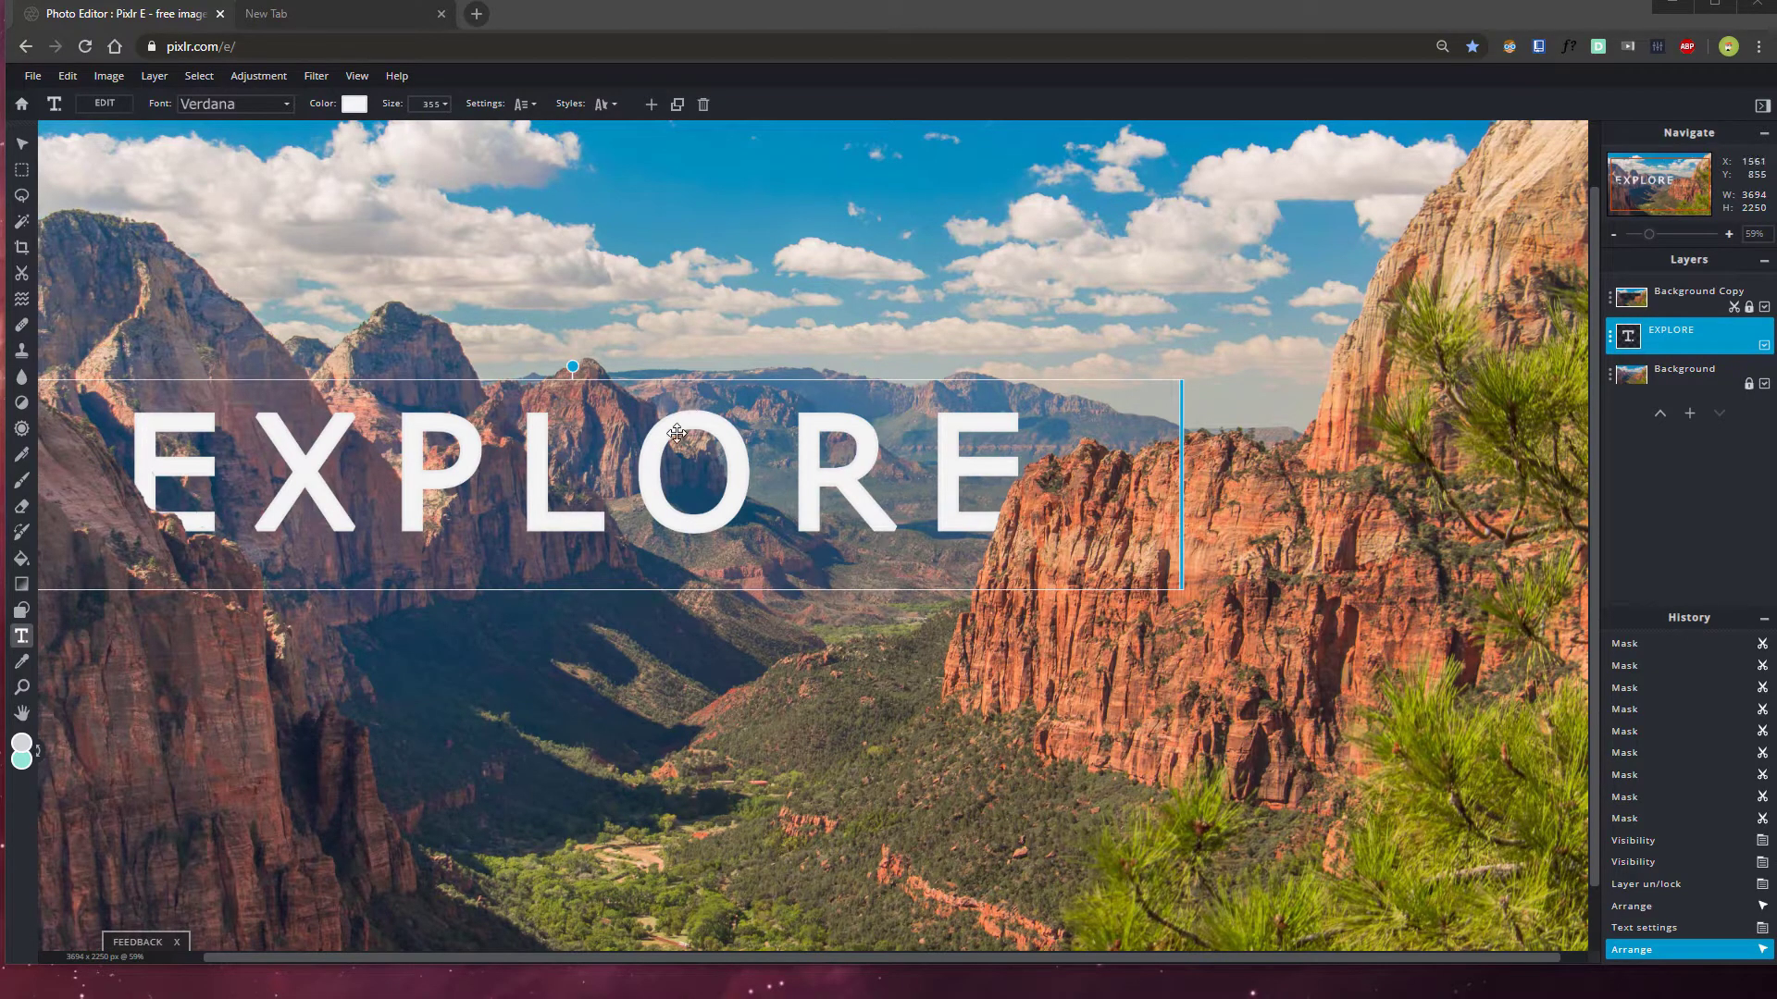
Toggle the Background layer's visibility in the finished EXPLORE example to examine the masked Background Copy cutout
mouse_move(534, 463)
mouse_down()
mouse_move(516, 481)
mouse_move(604, 470)
mouse_move(550, 462)
mouse_up()
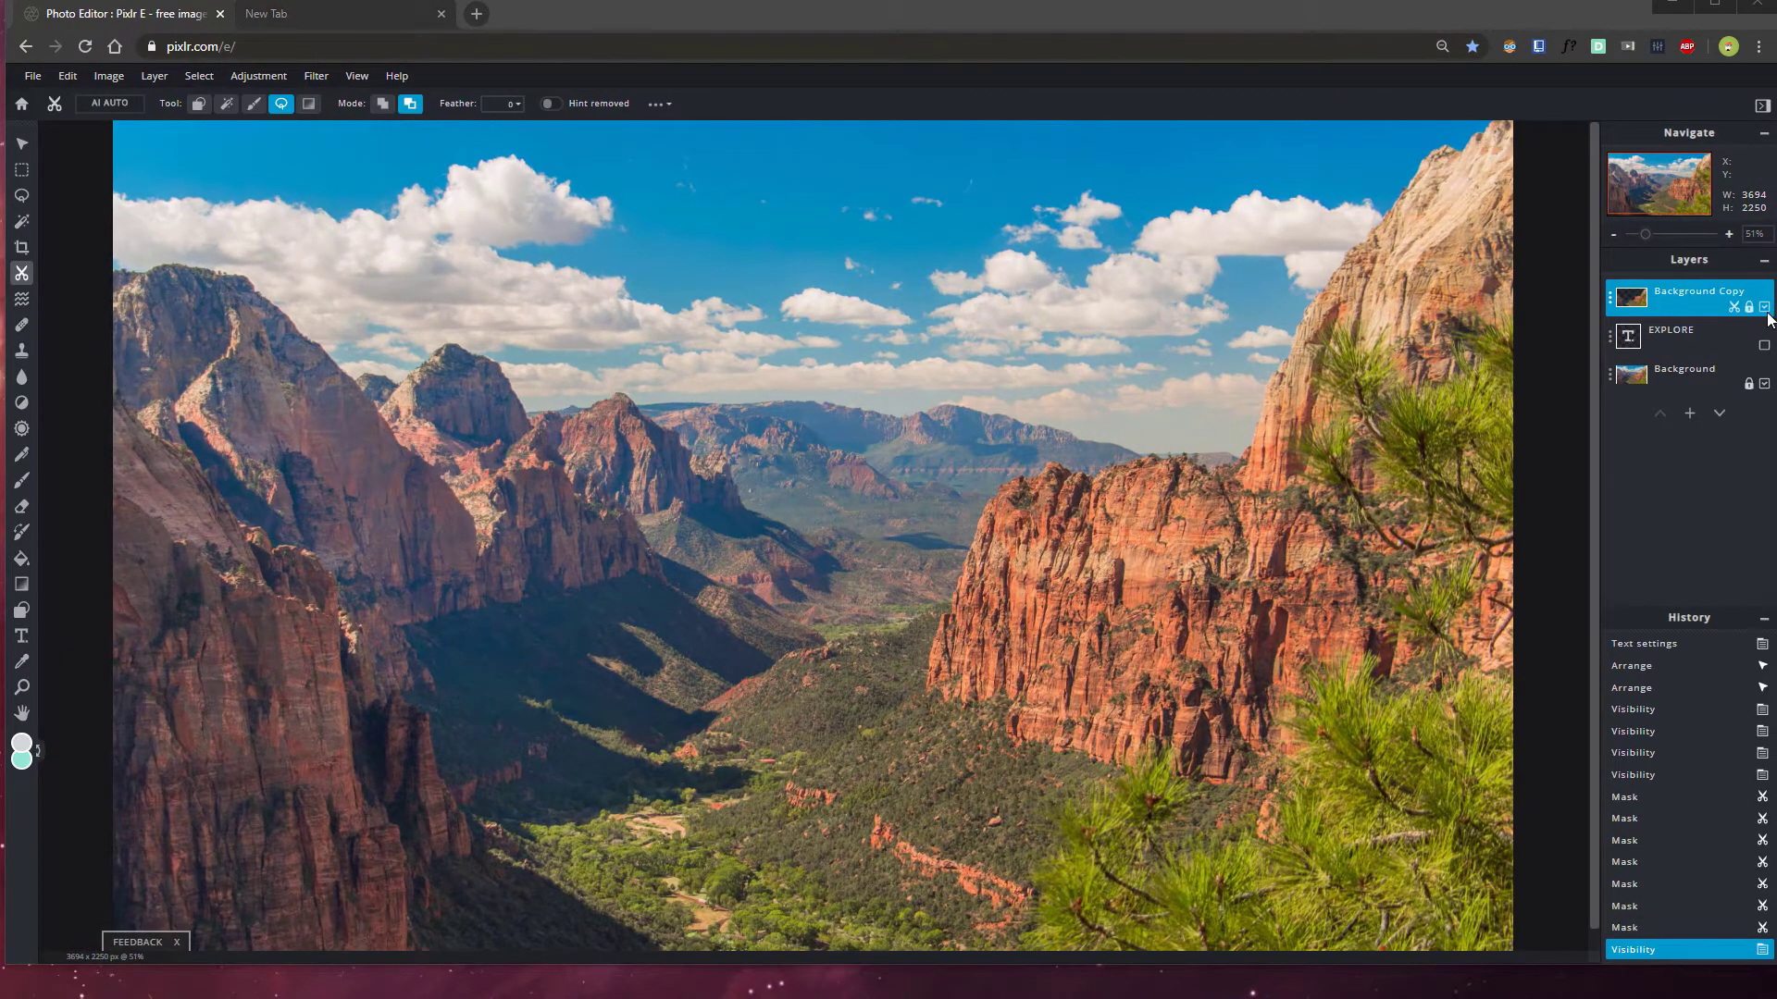
click(1763, 383)
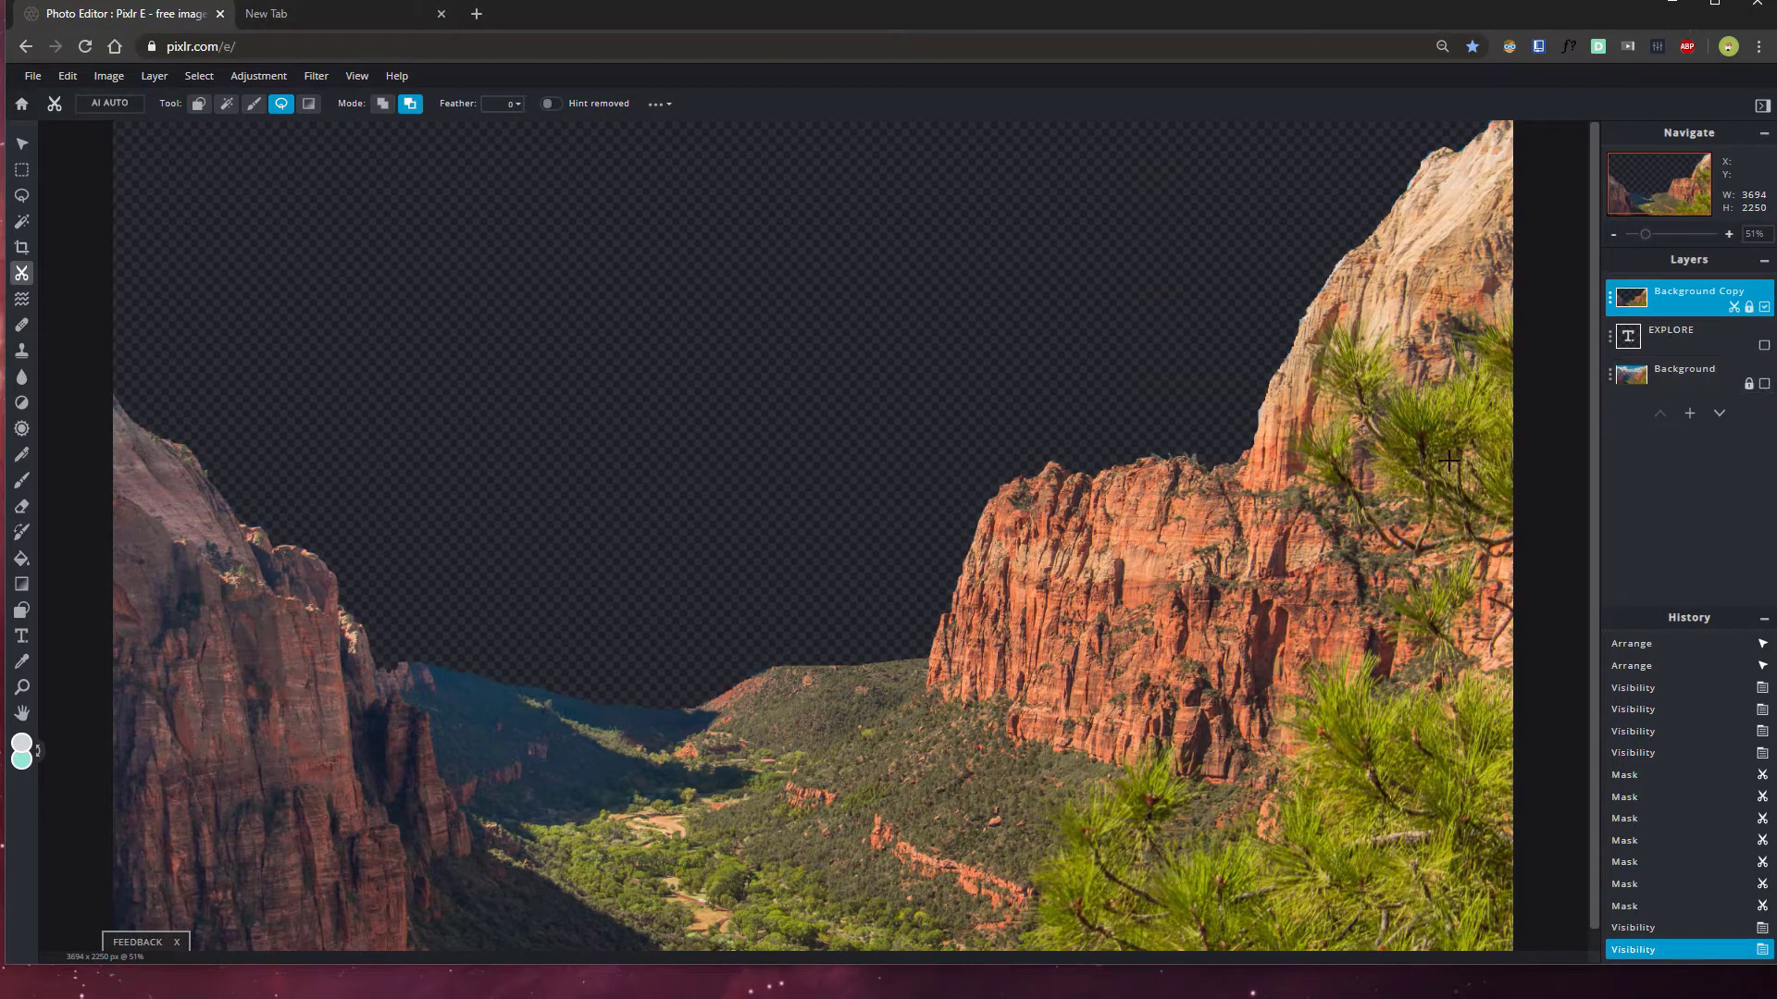
click(1763, 385)
click(1764, 384)
click(1763, 385)
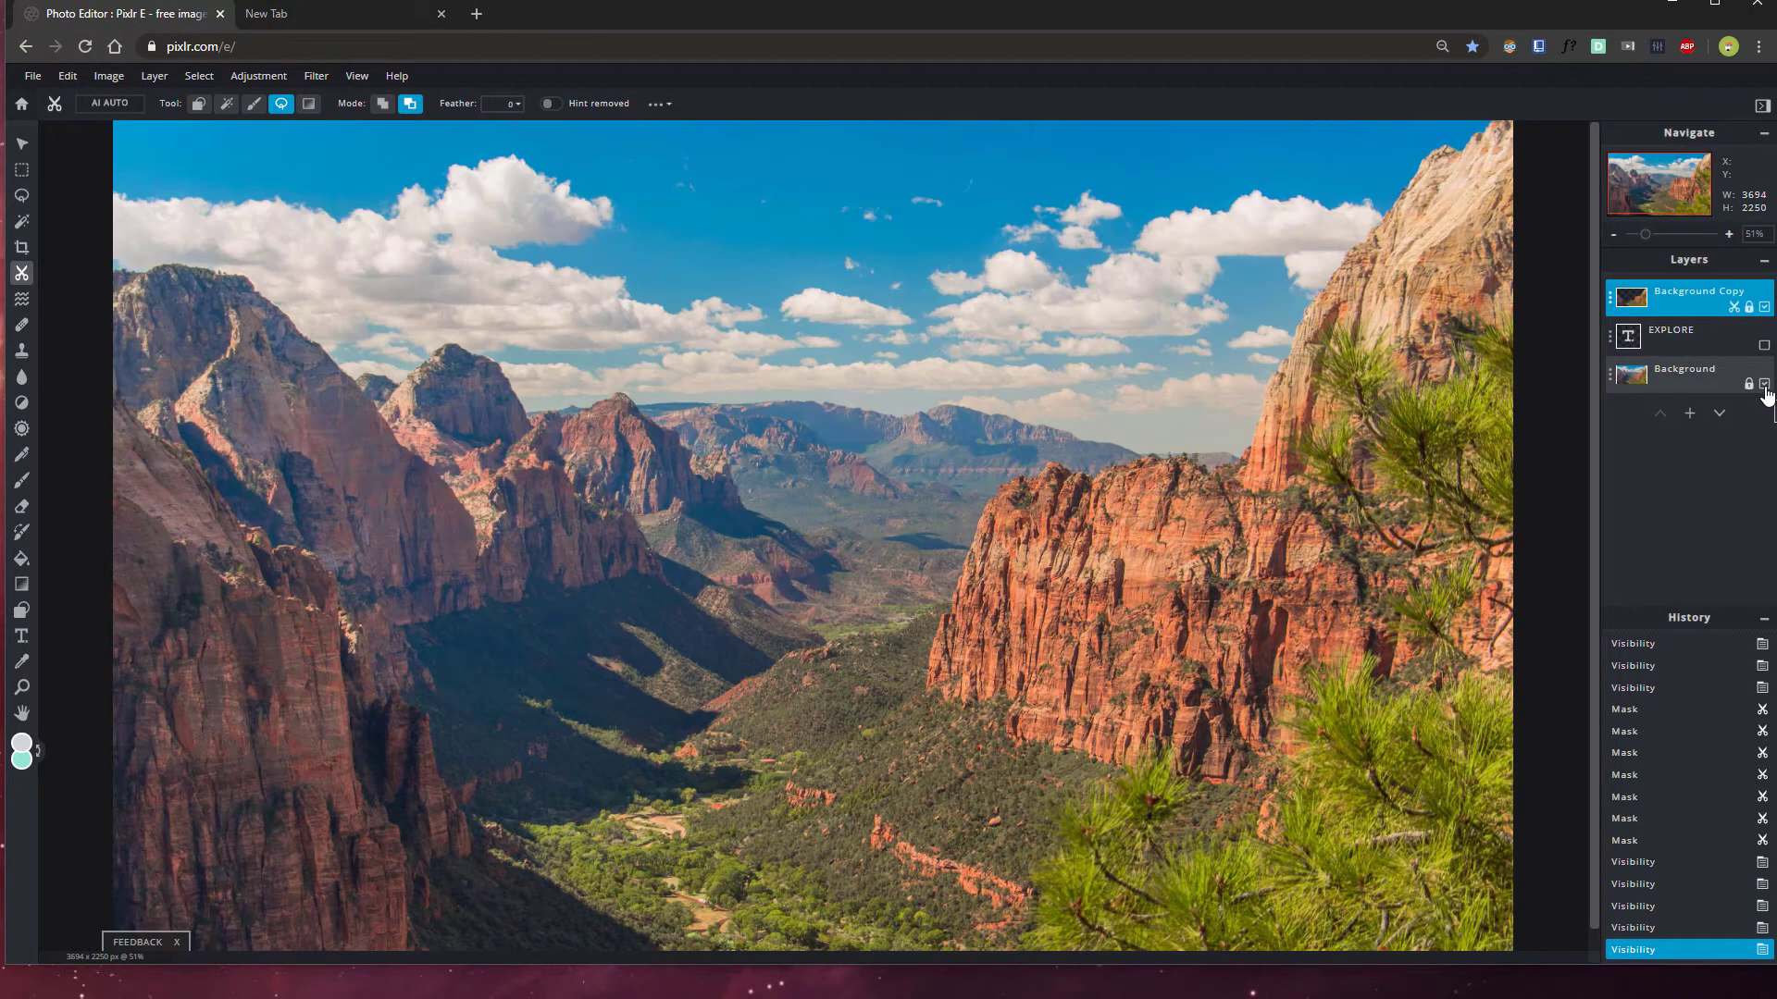
click(1764, 385)
click(1764, 385)
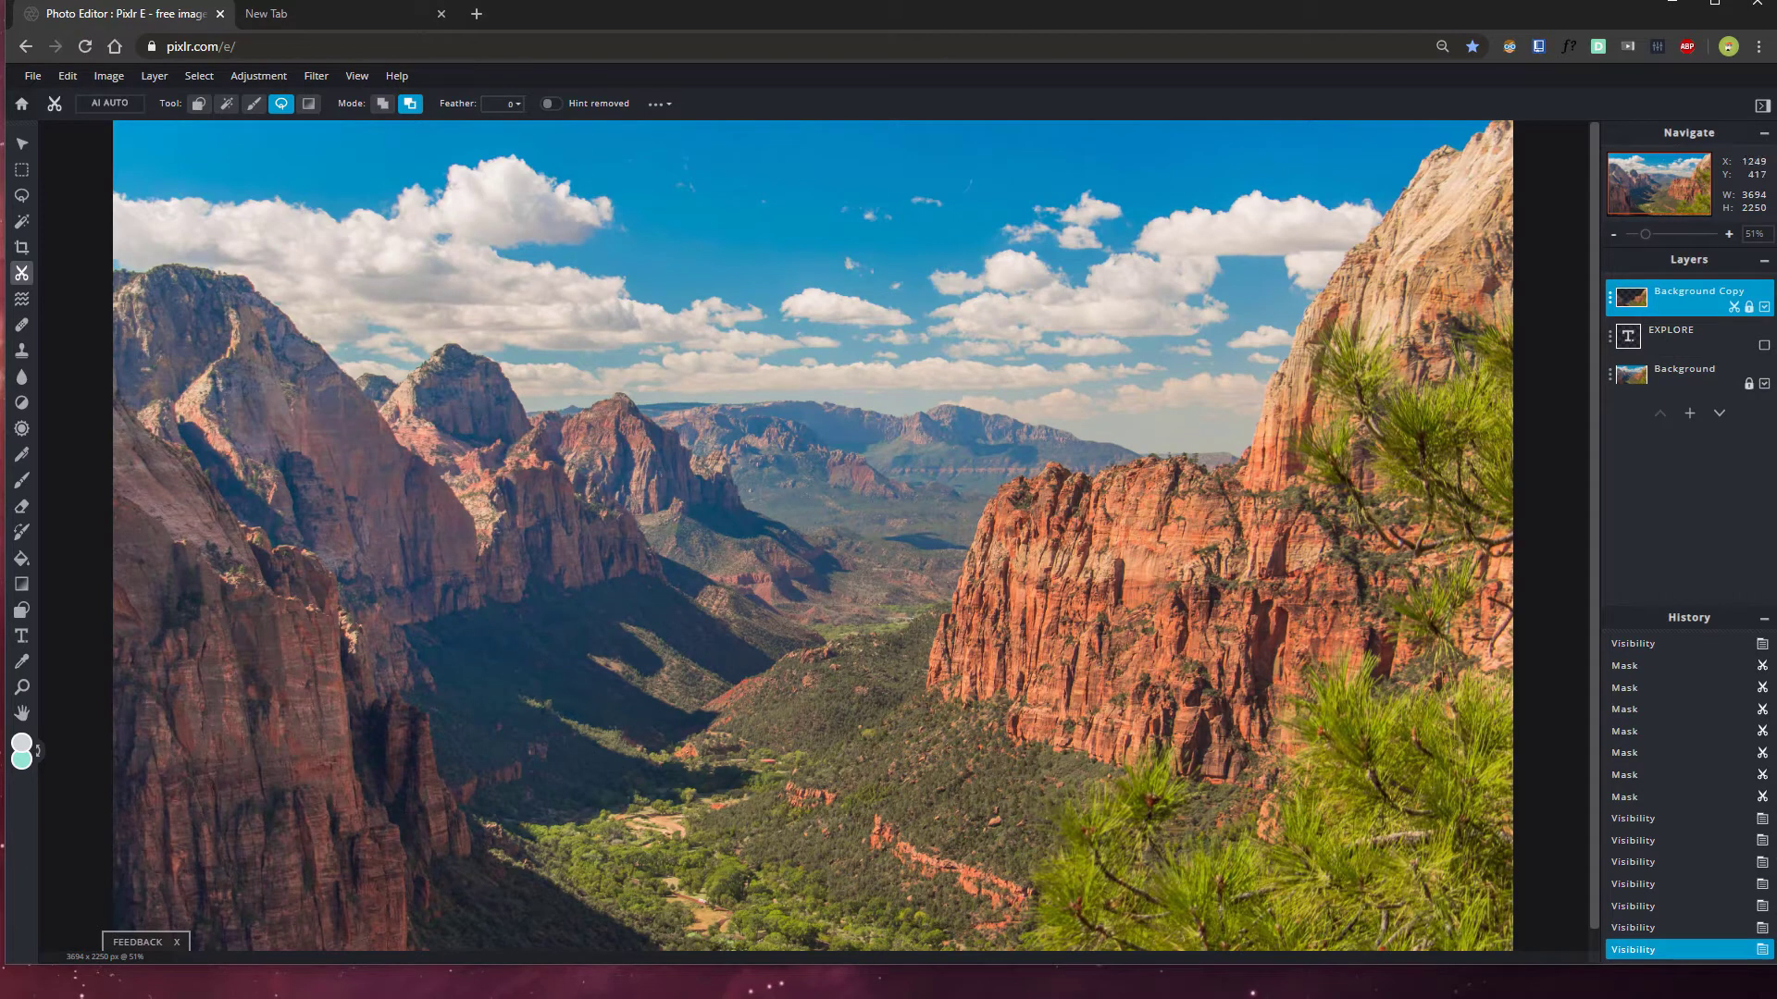
Switch to the empty browser tab and open pexels.com
click(305, 19)
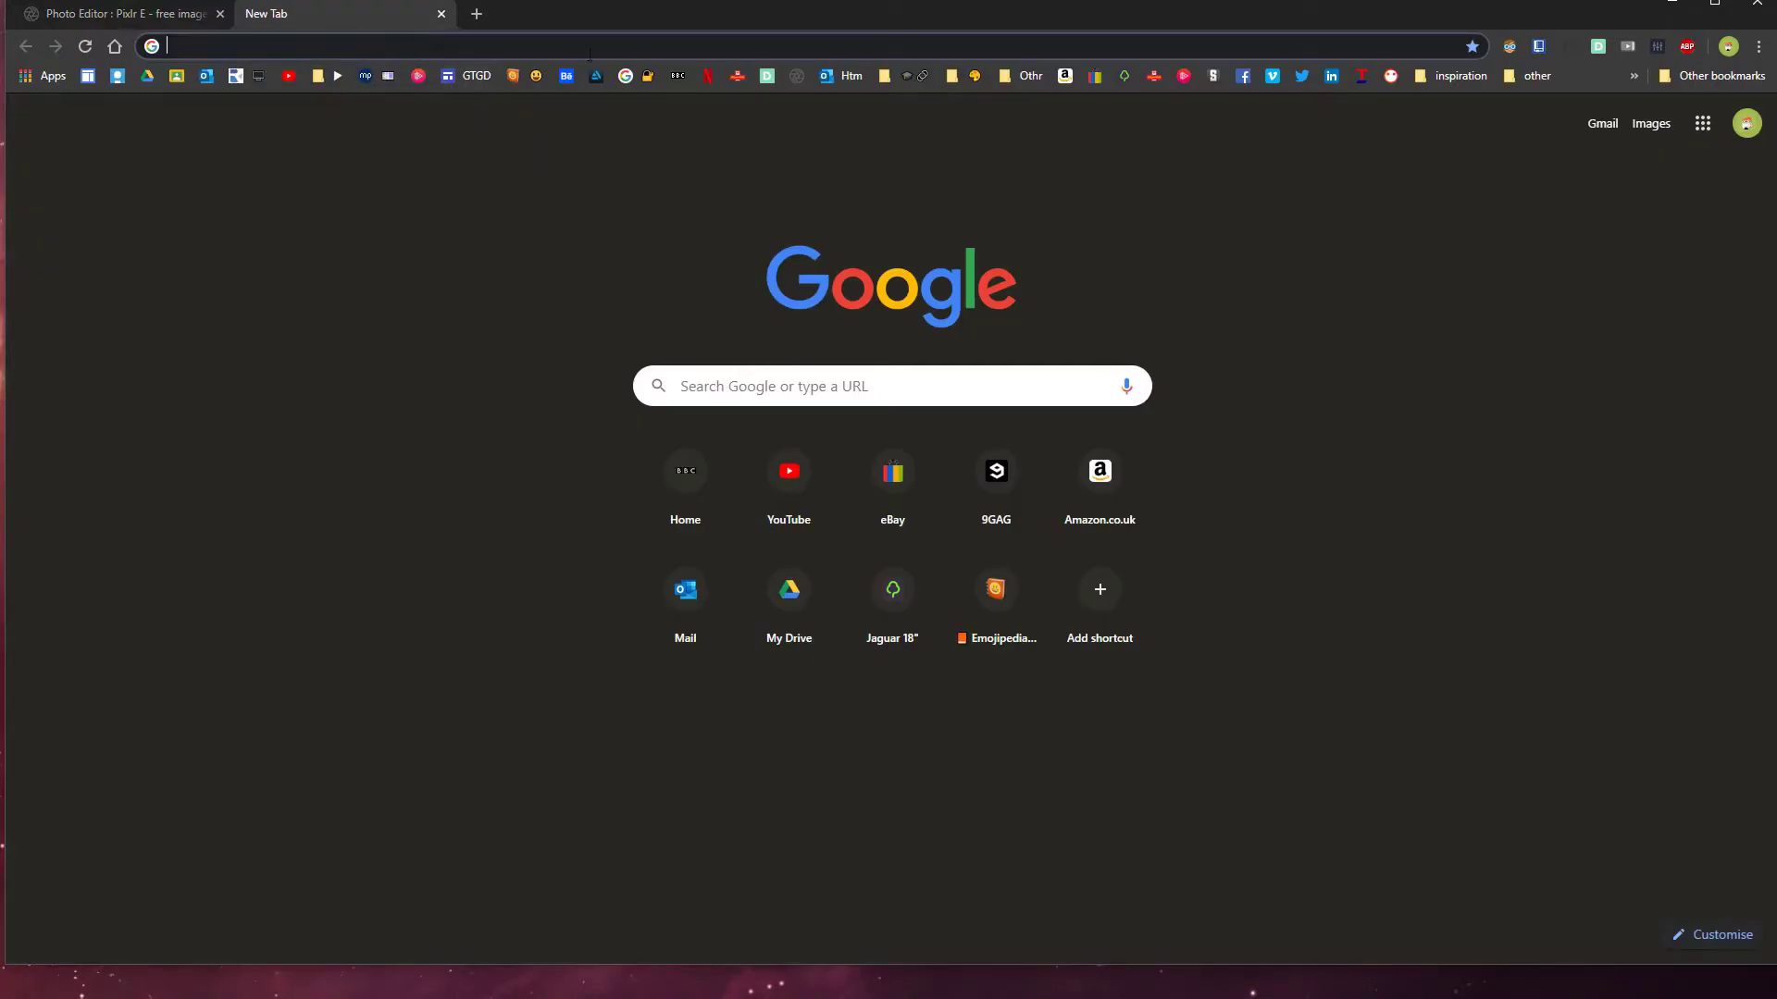
click(466, 52)
text(pex)
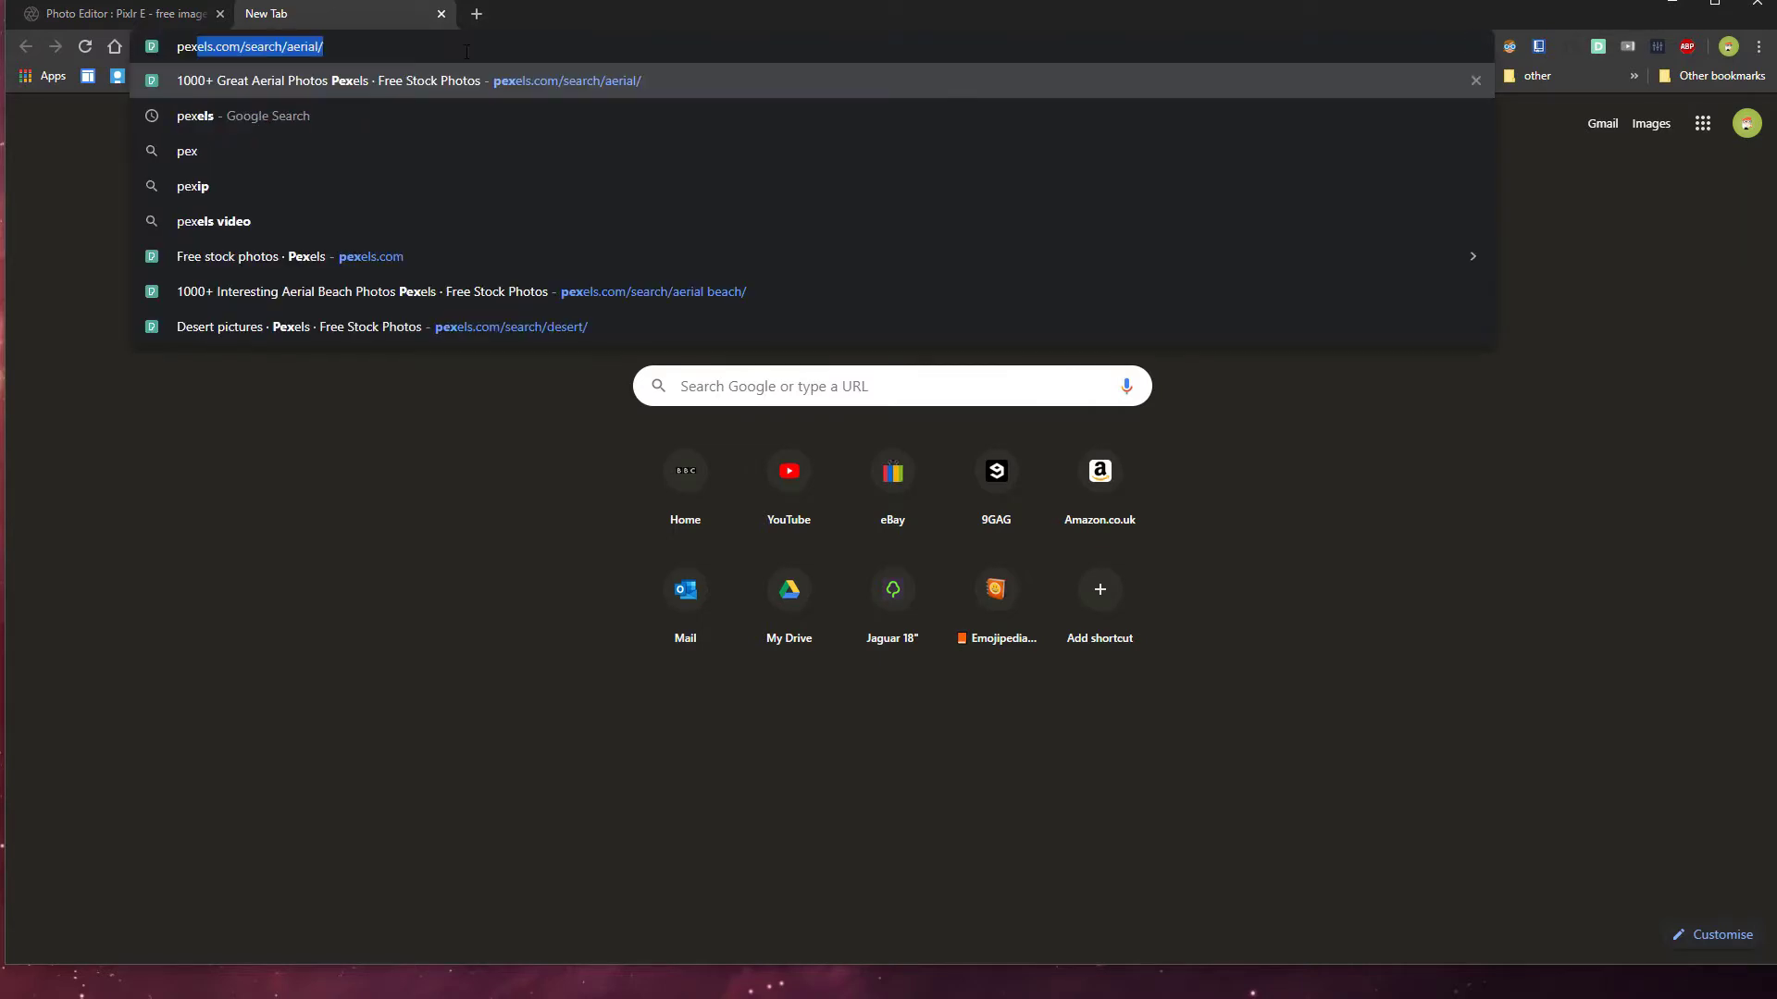
text(els.com)
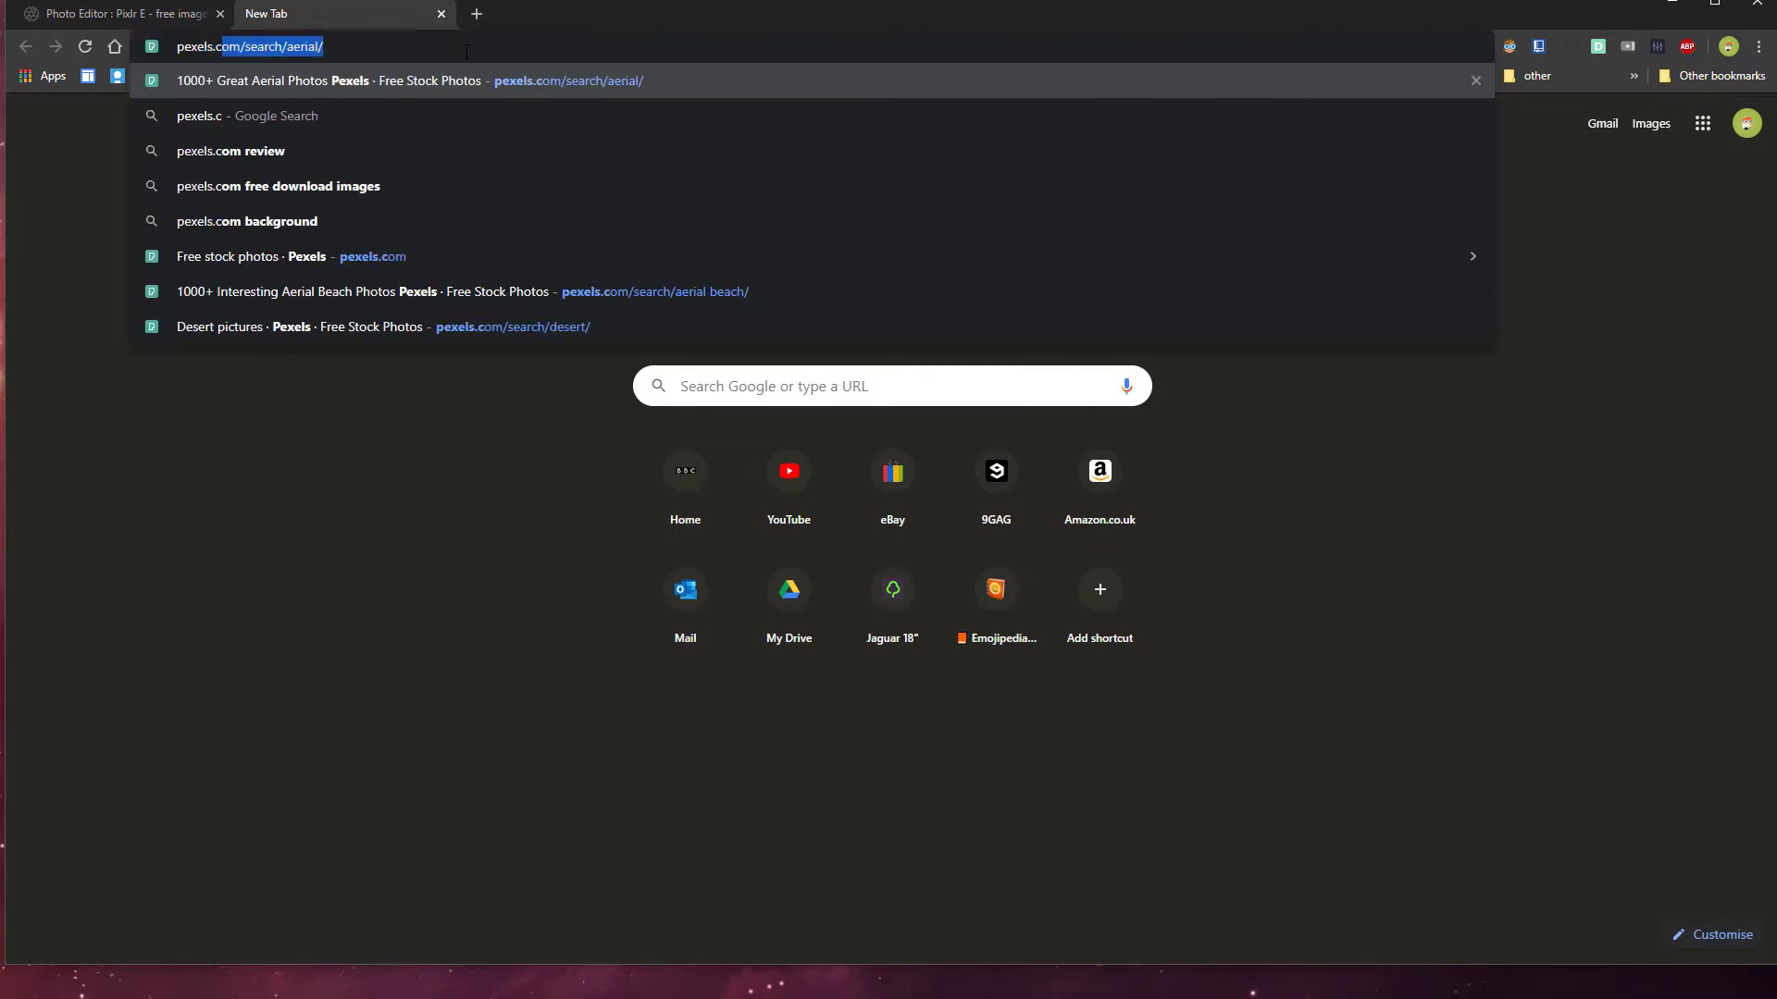
key(Delete)
key(Return)
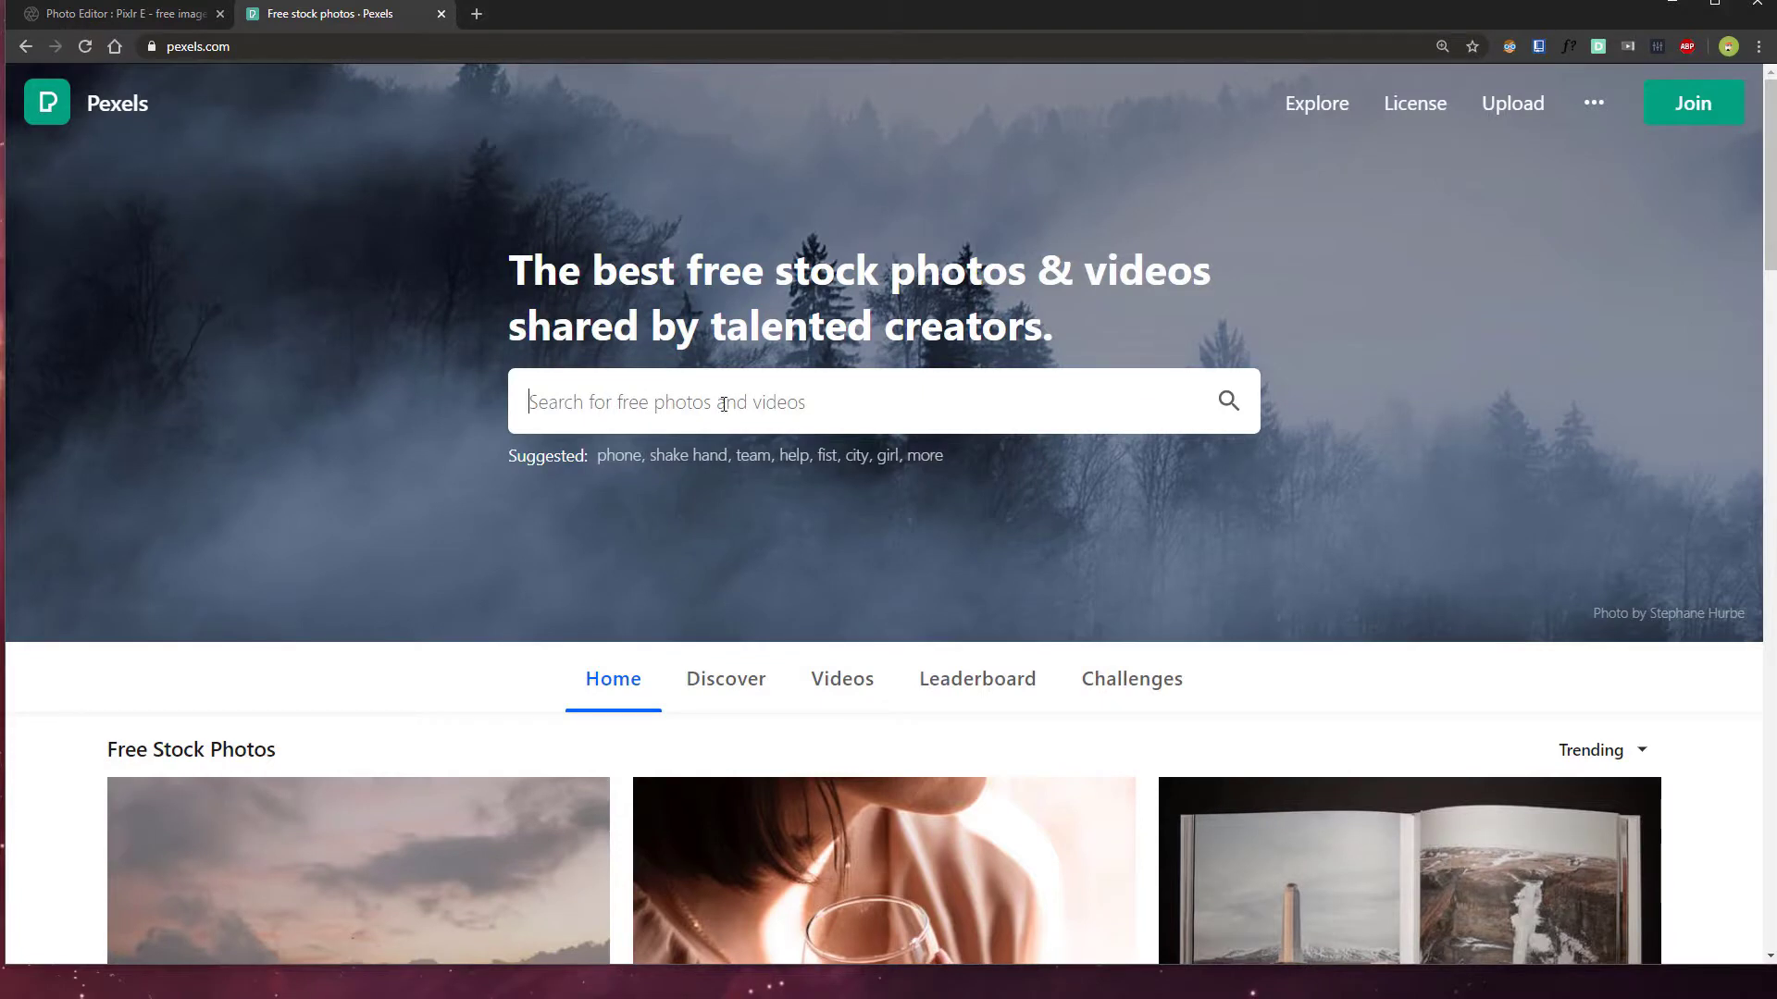
Search the stock photos for "canyon" and open the Mountains photo of a river valley between red cliffs
click(789, 397)
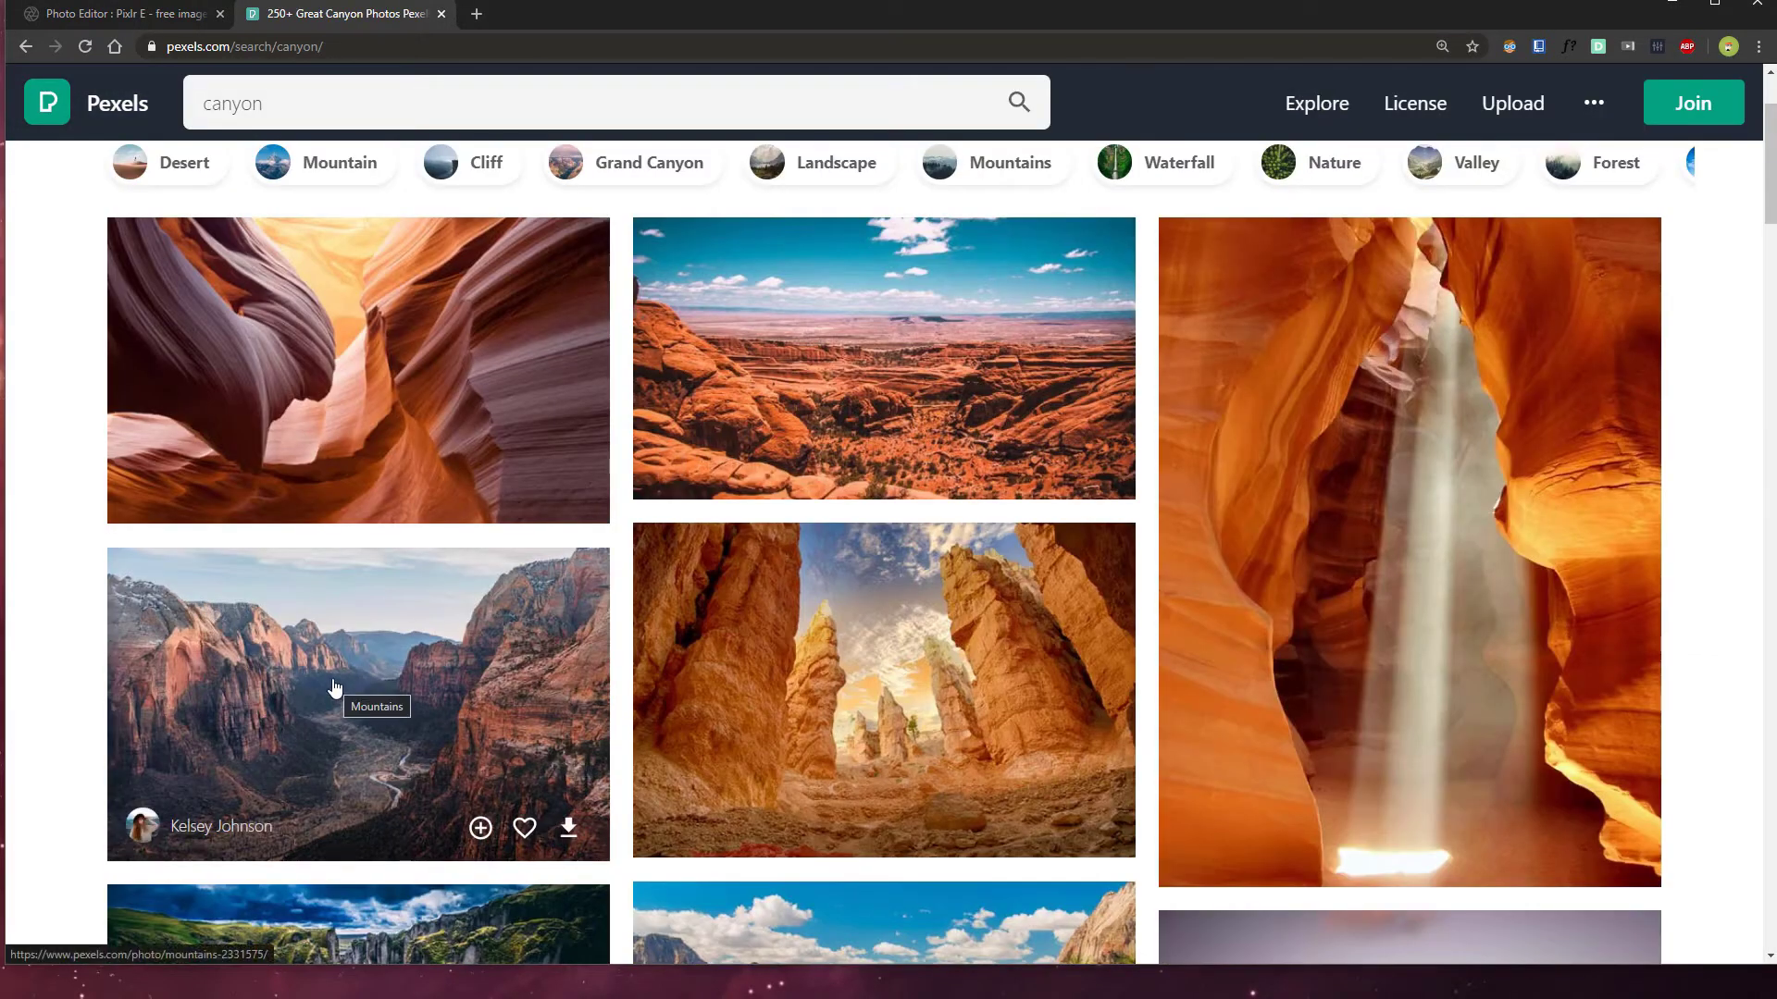
scroll(334, 687, down, 1)
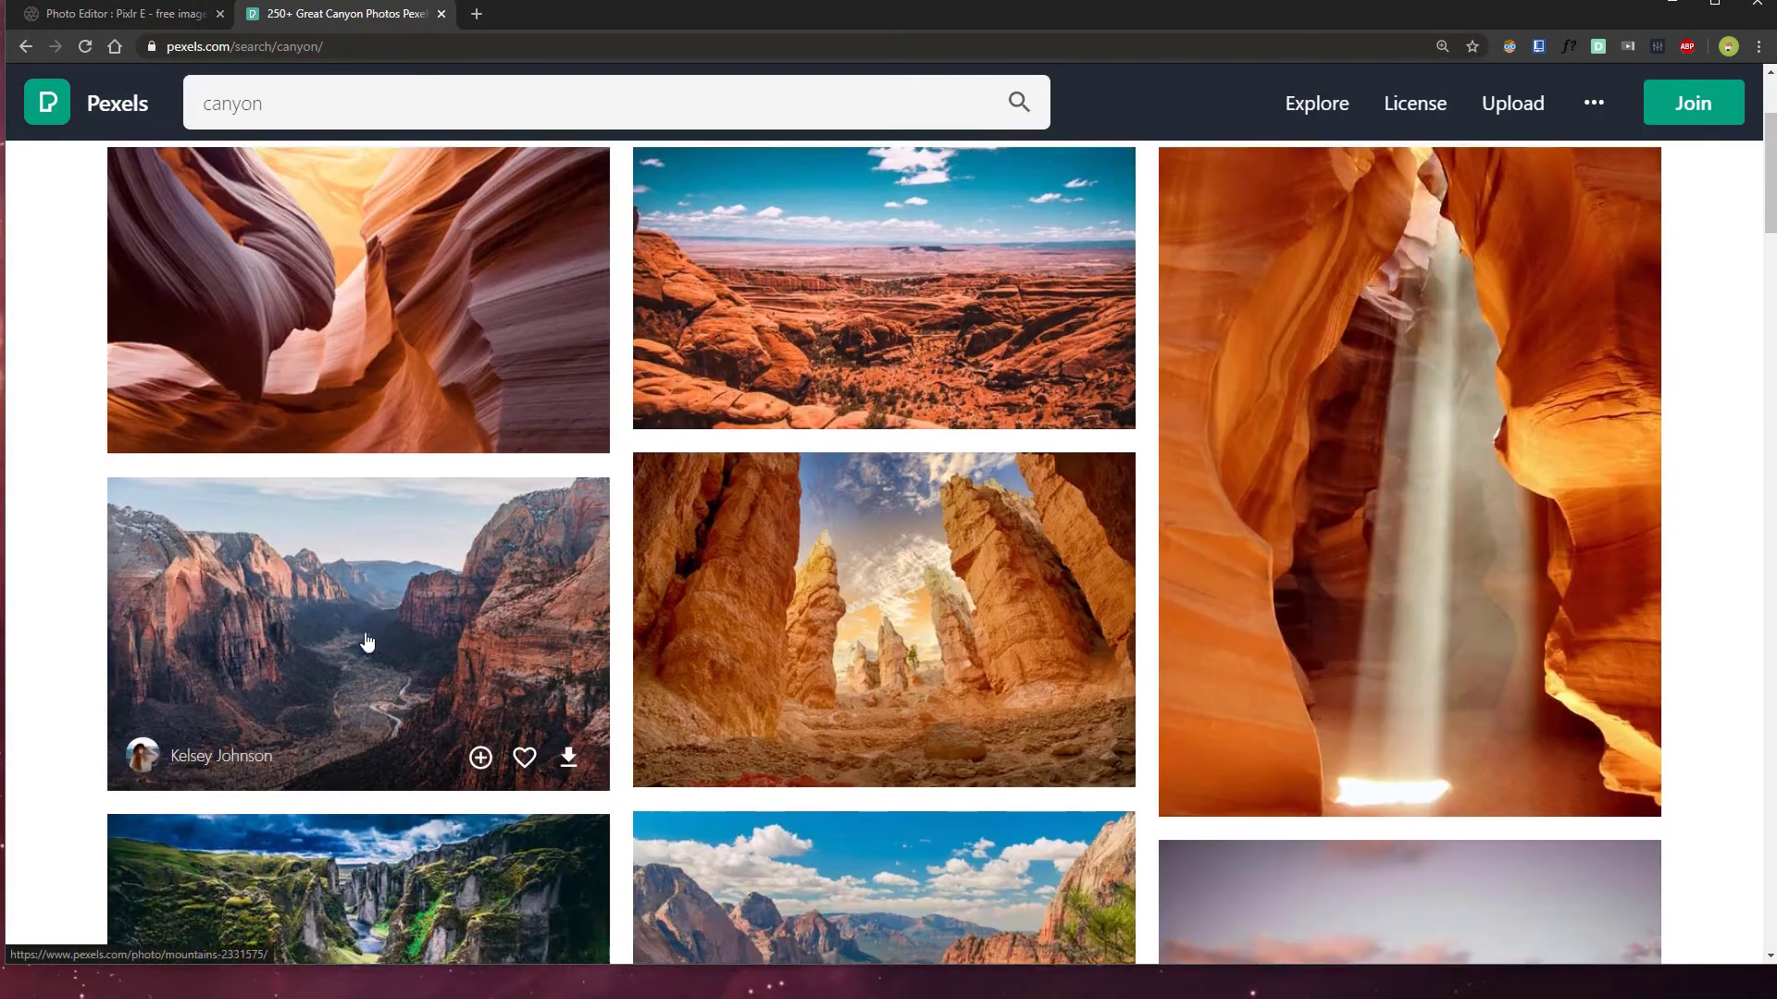
click(369, 602)
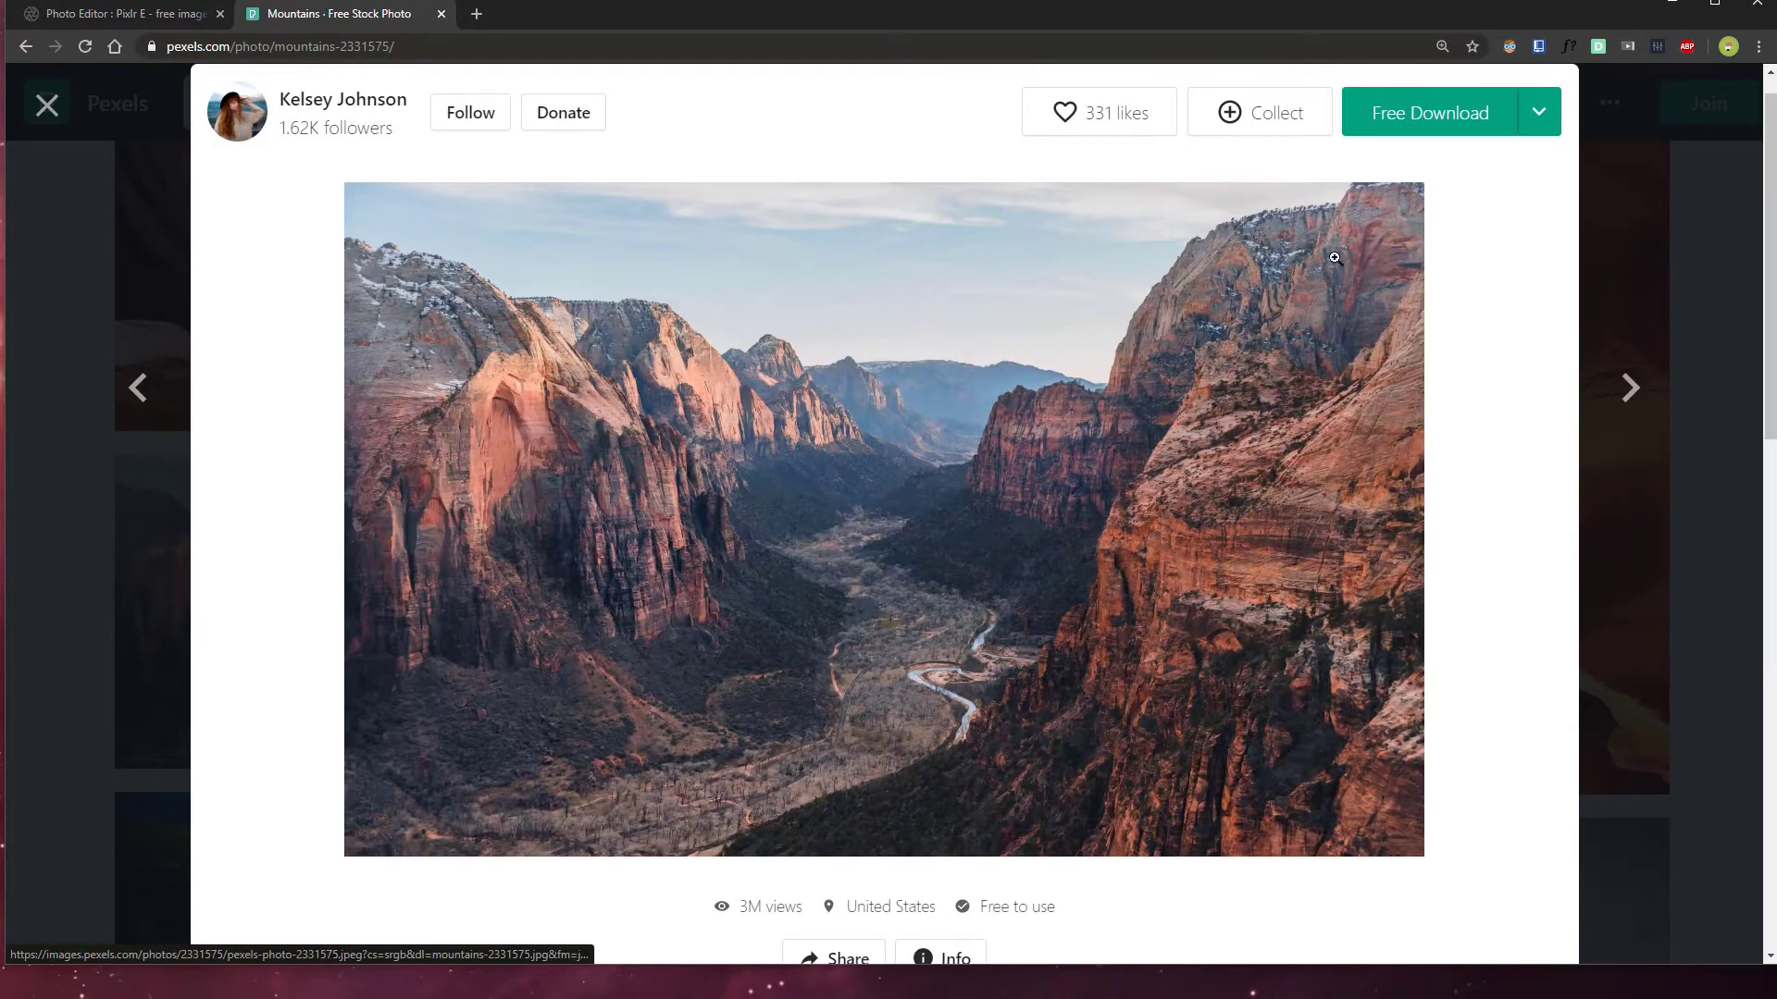
Download the photo at Original size (7952 x 4970), show the file in its Downloads folder and move that window aside
click(1539, 113)
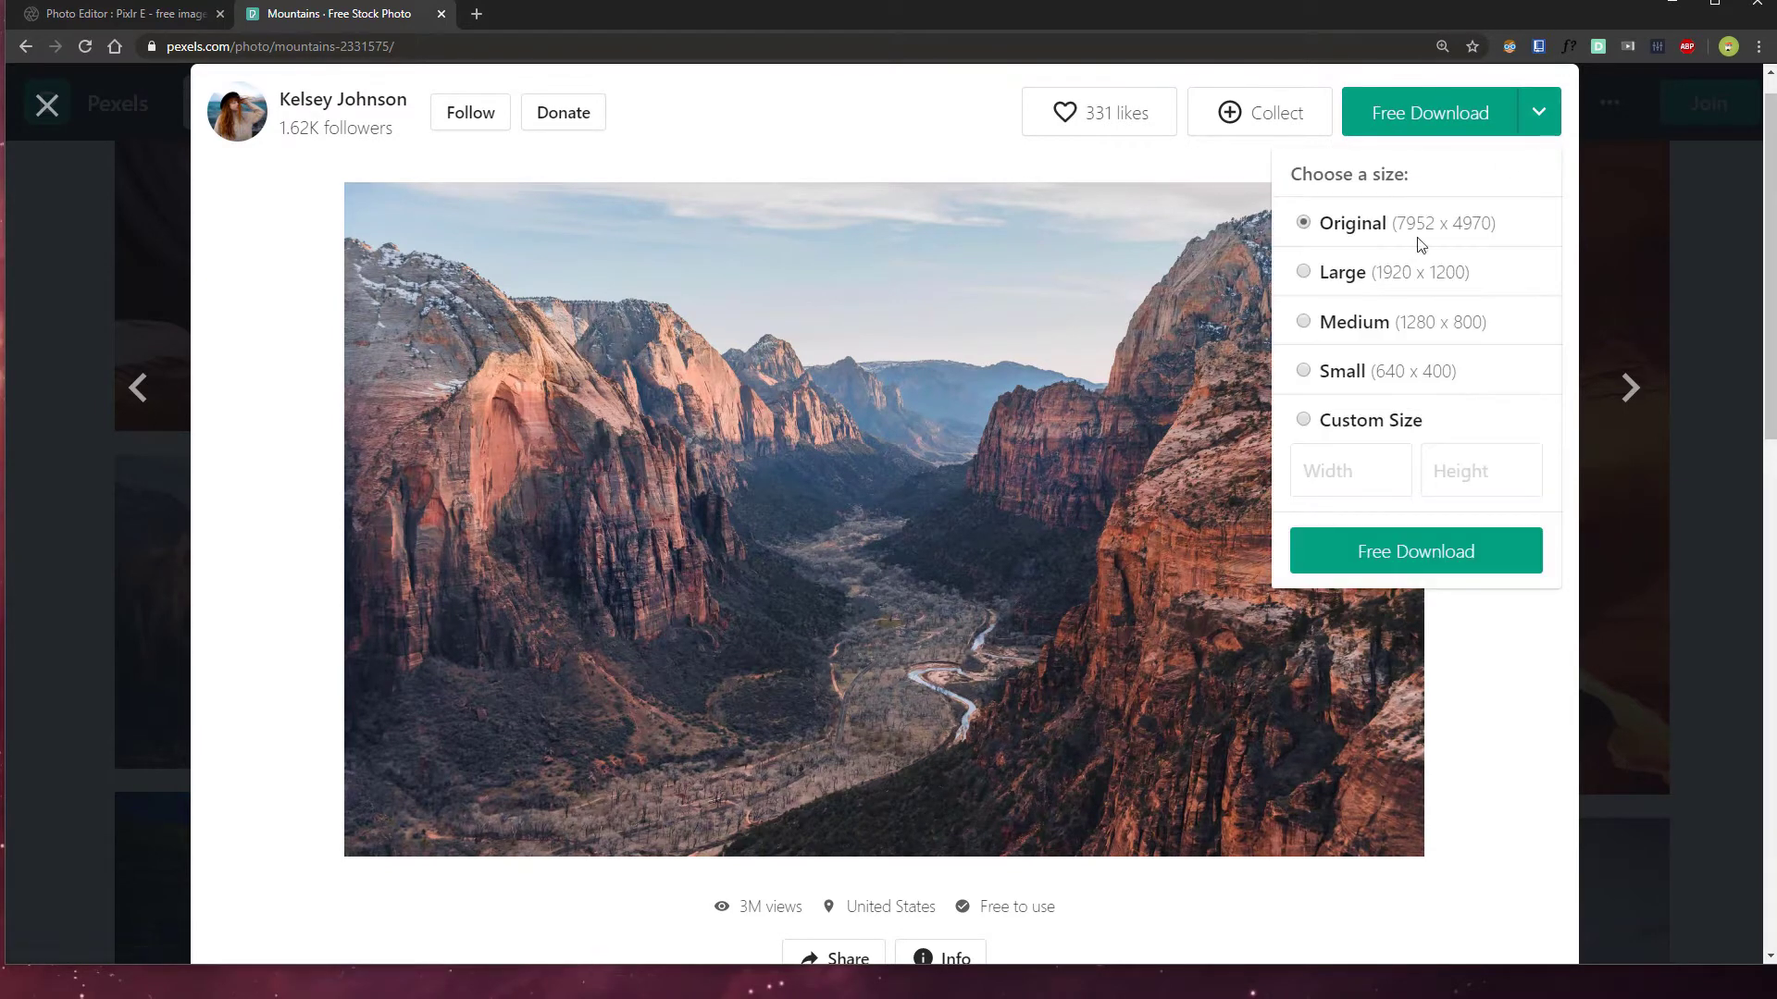
click(1419, 549)
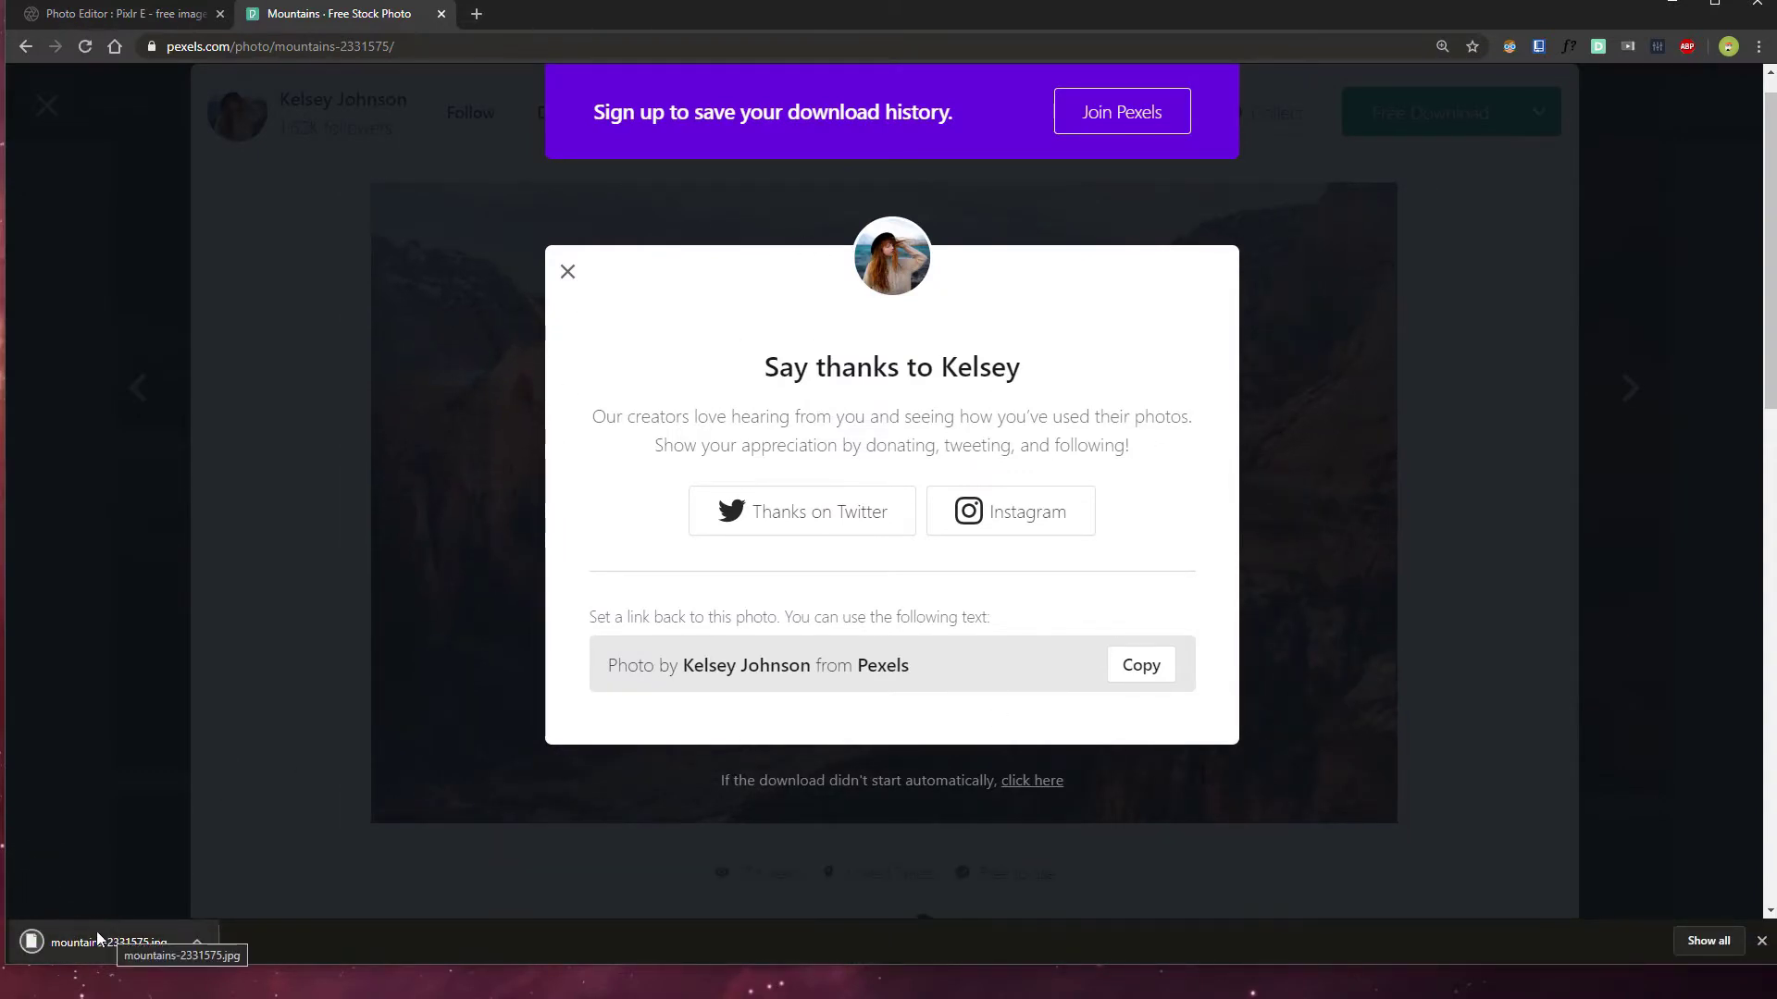
drag(11, 968, 6, 997)
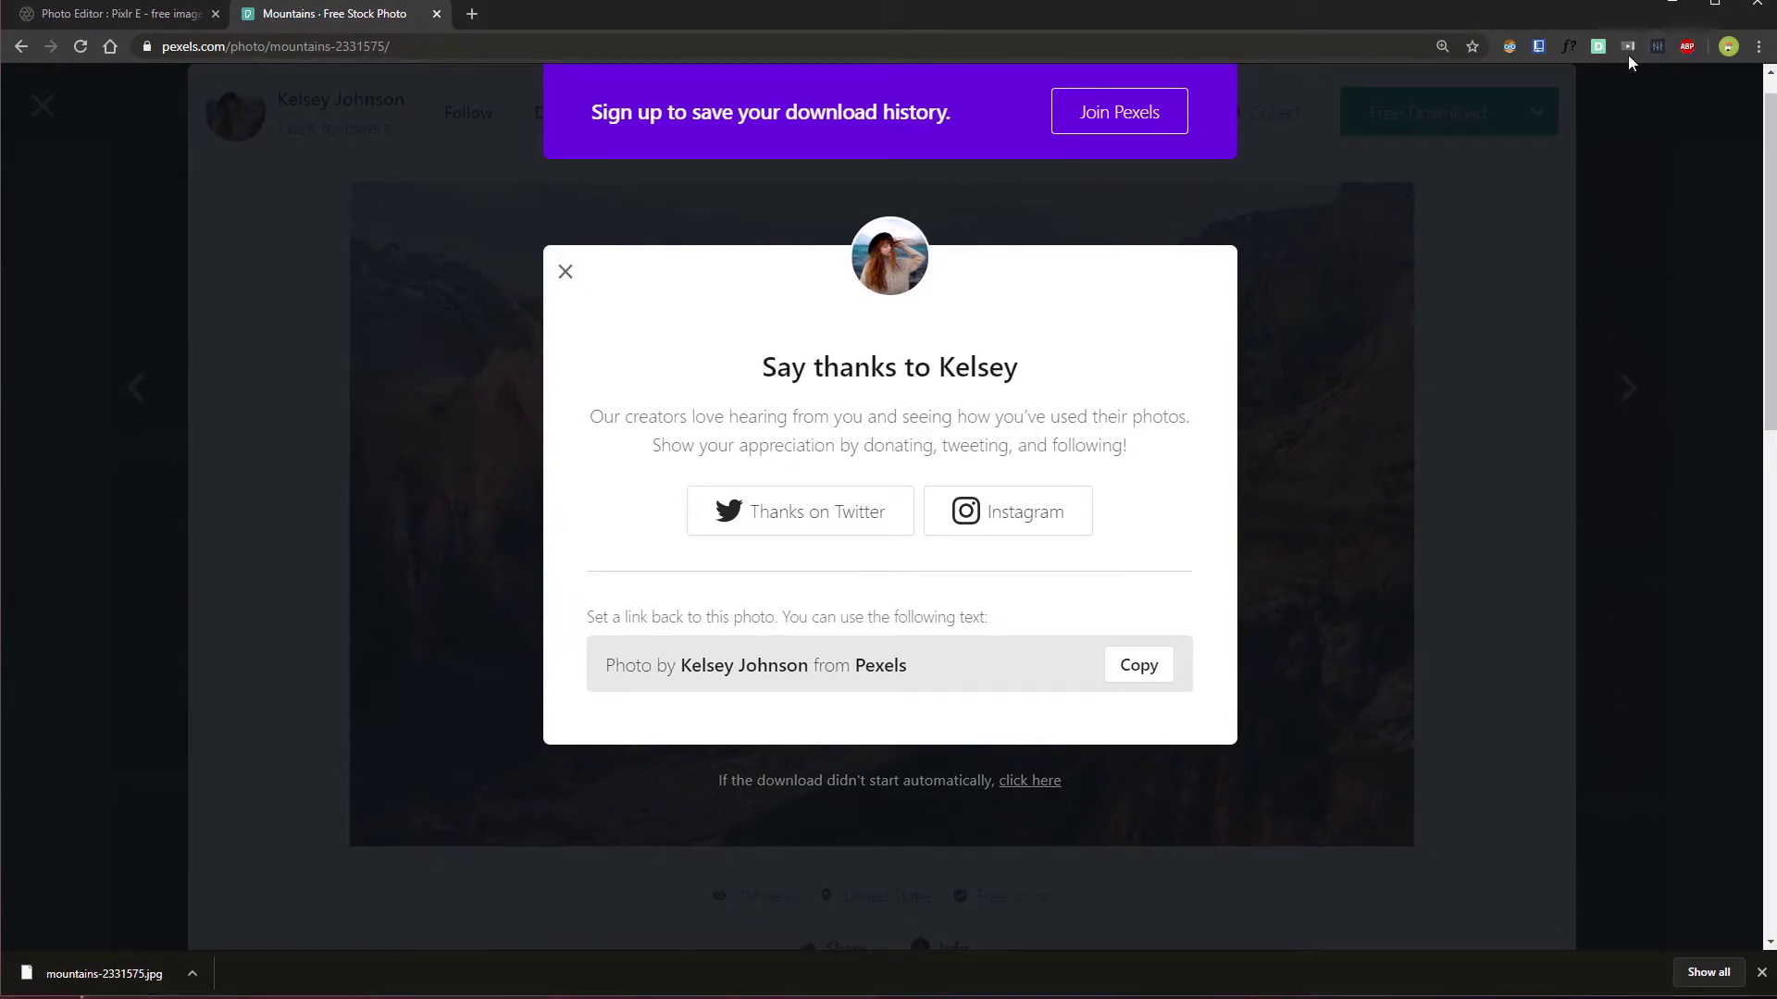
click(193, 981)
click(265, 913)
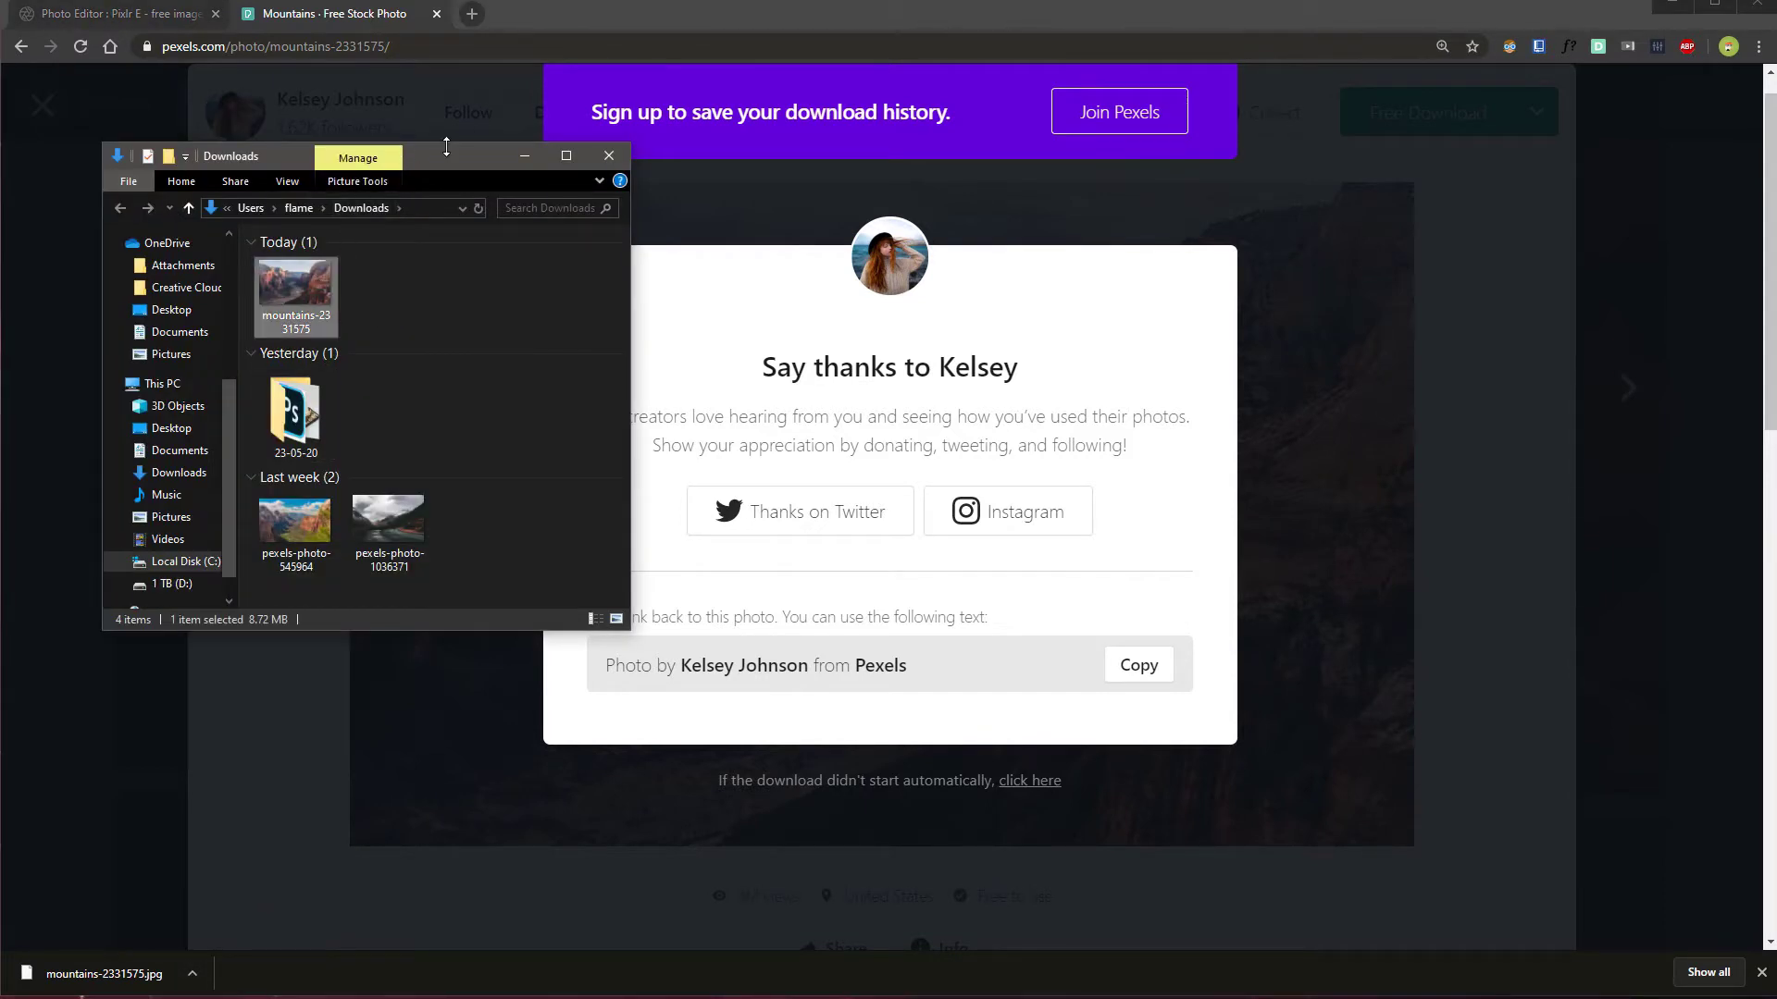
click(446, 146)
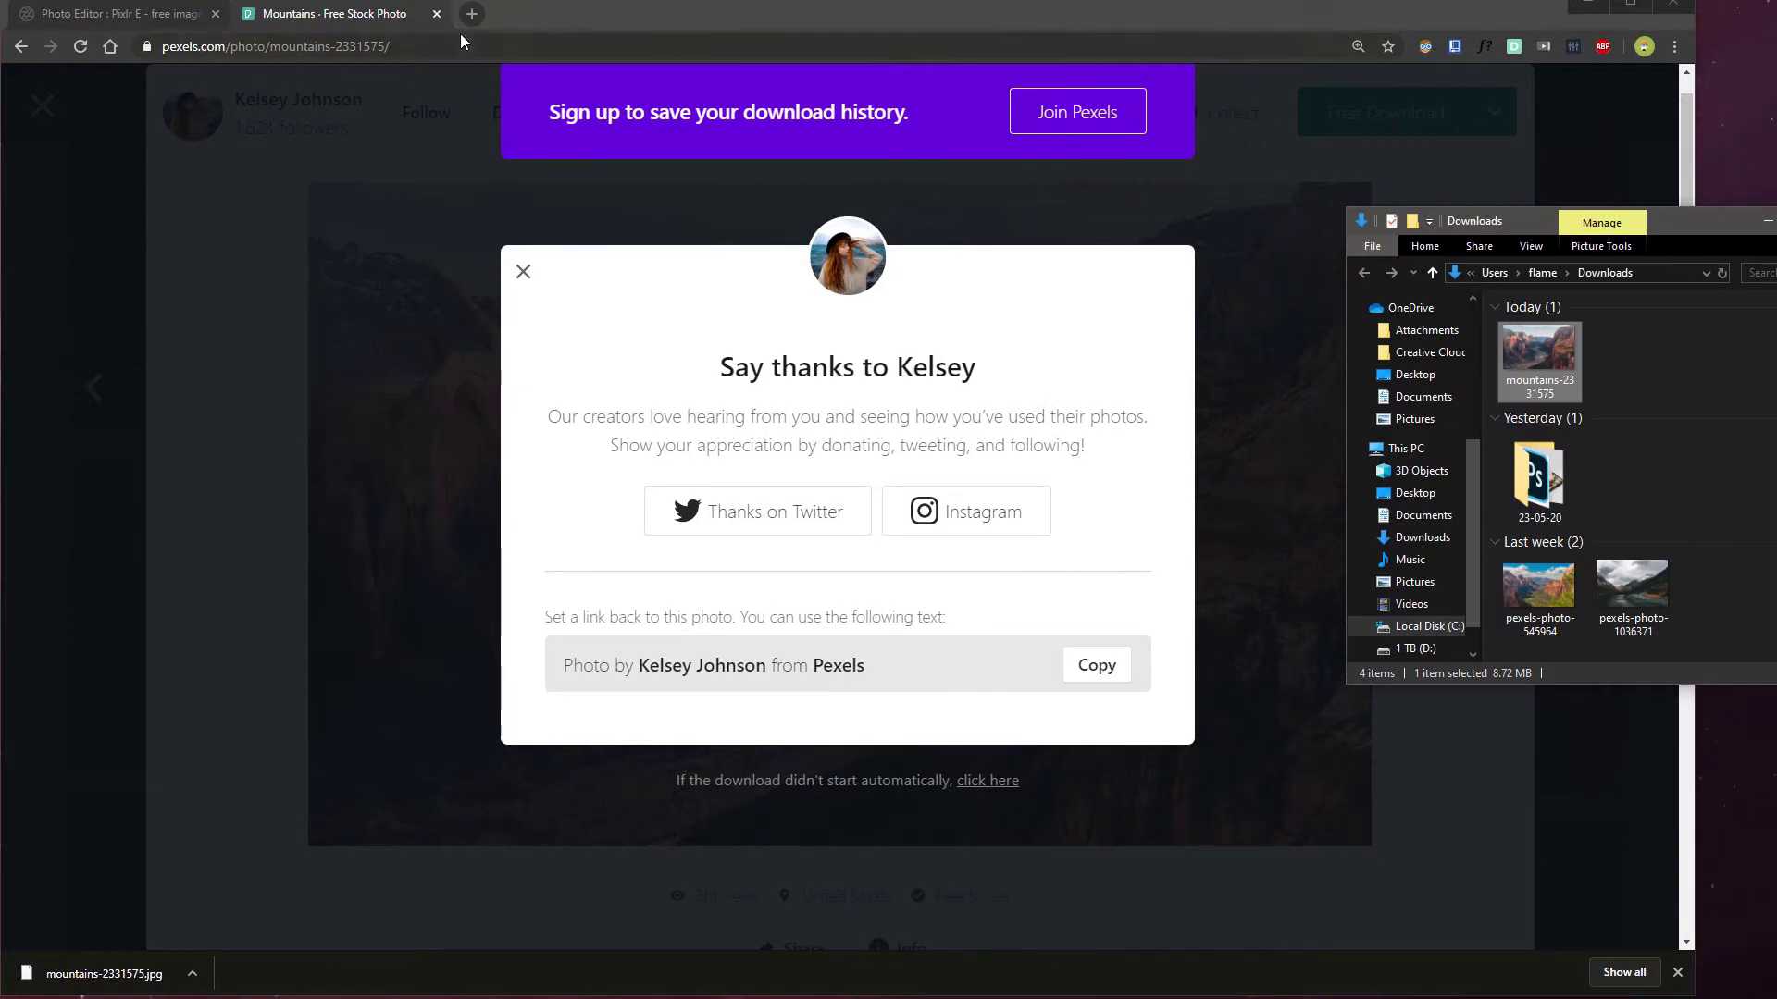
Open pixlr.com/e/ in a new browser tab and reset the page zoom to default
click(467, 13)
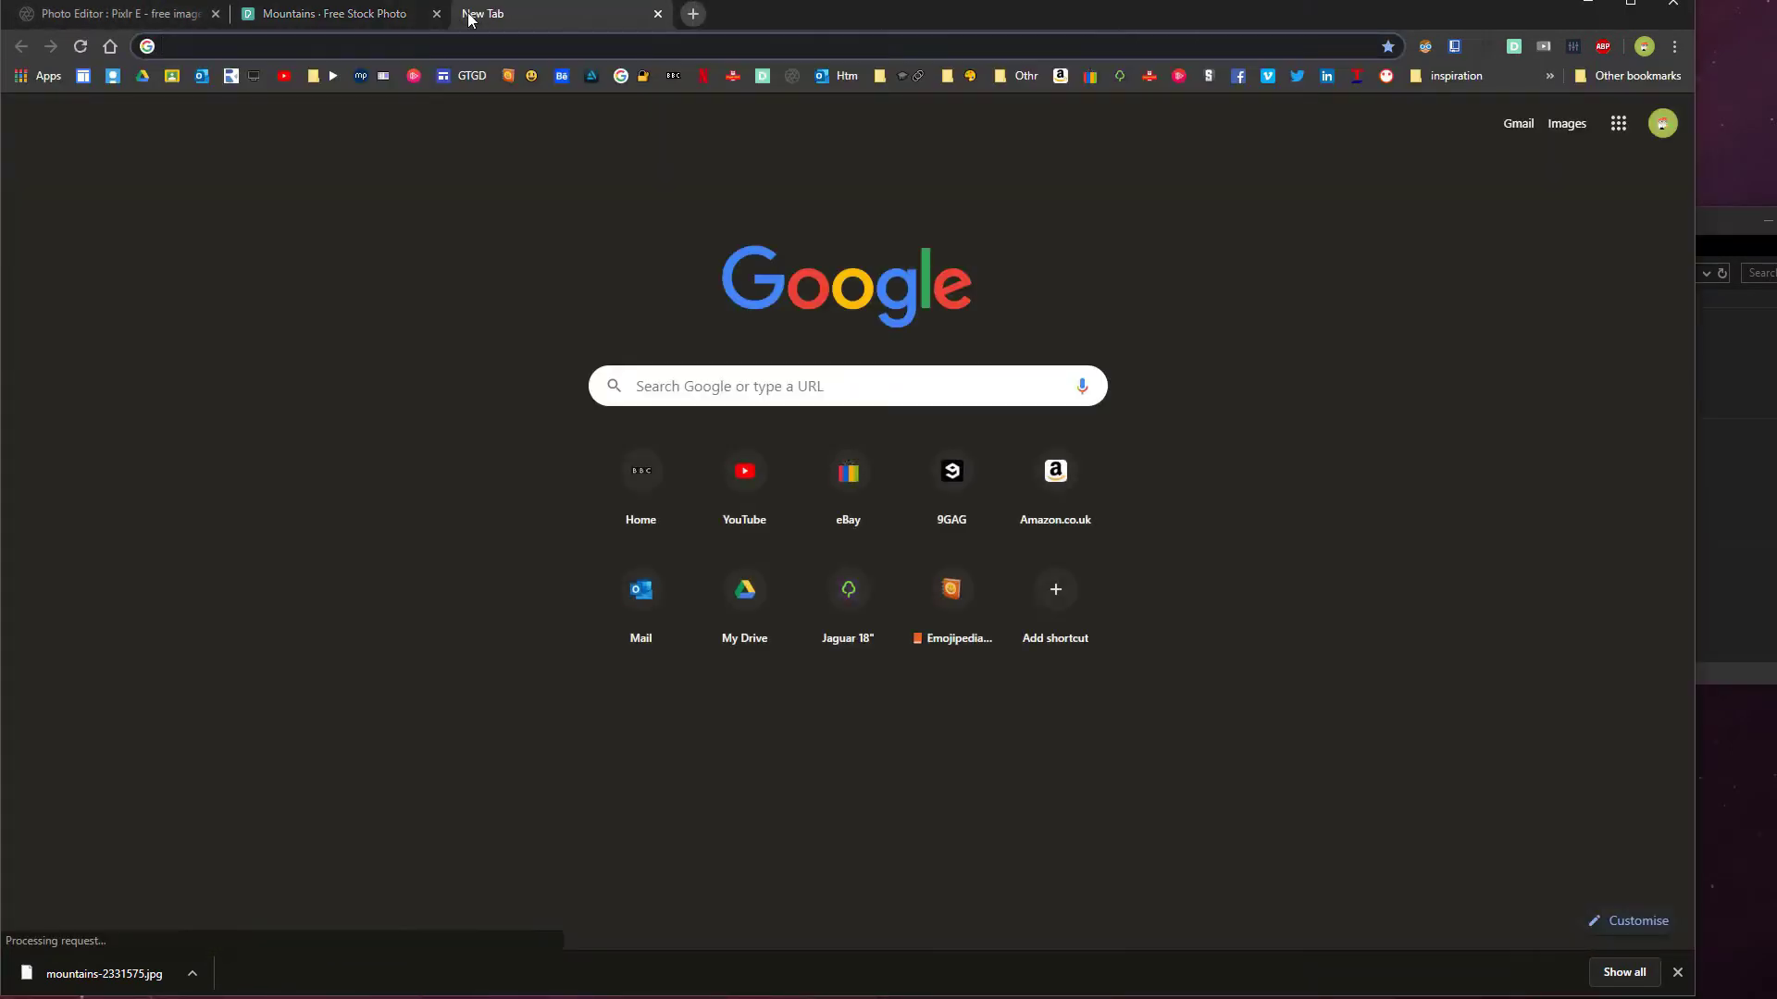
text(pixlr.com)
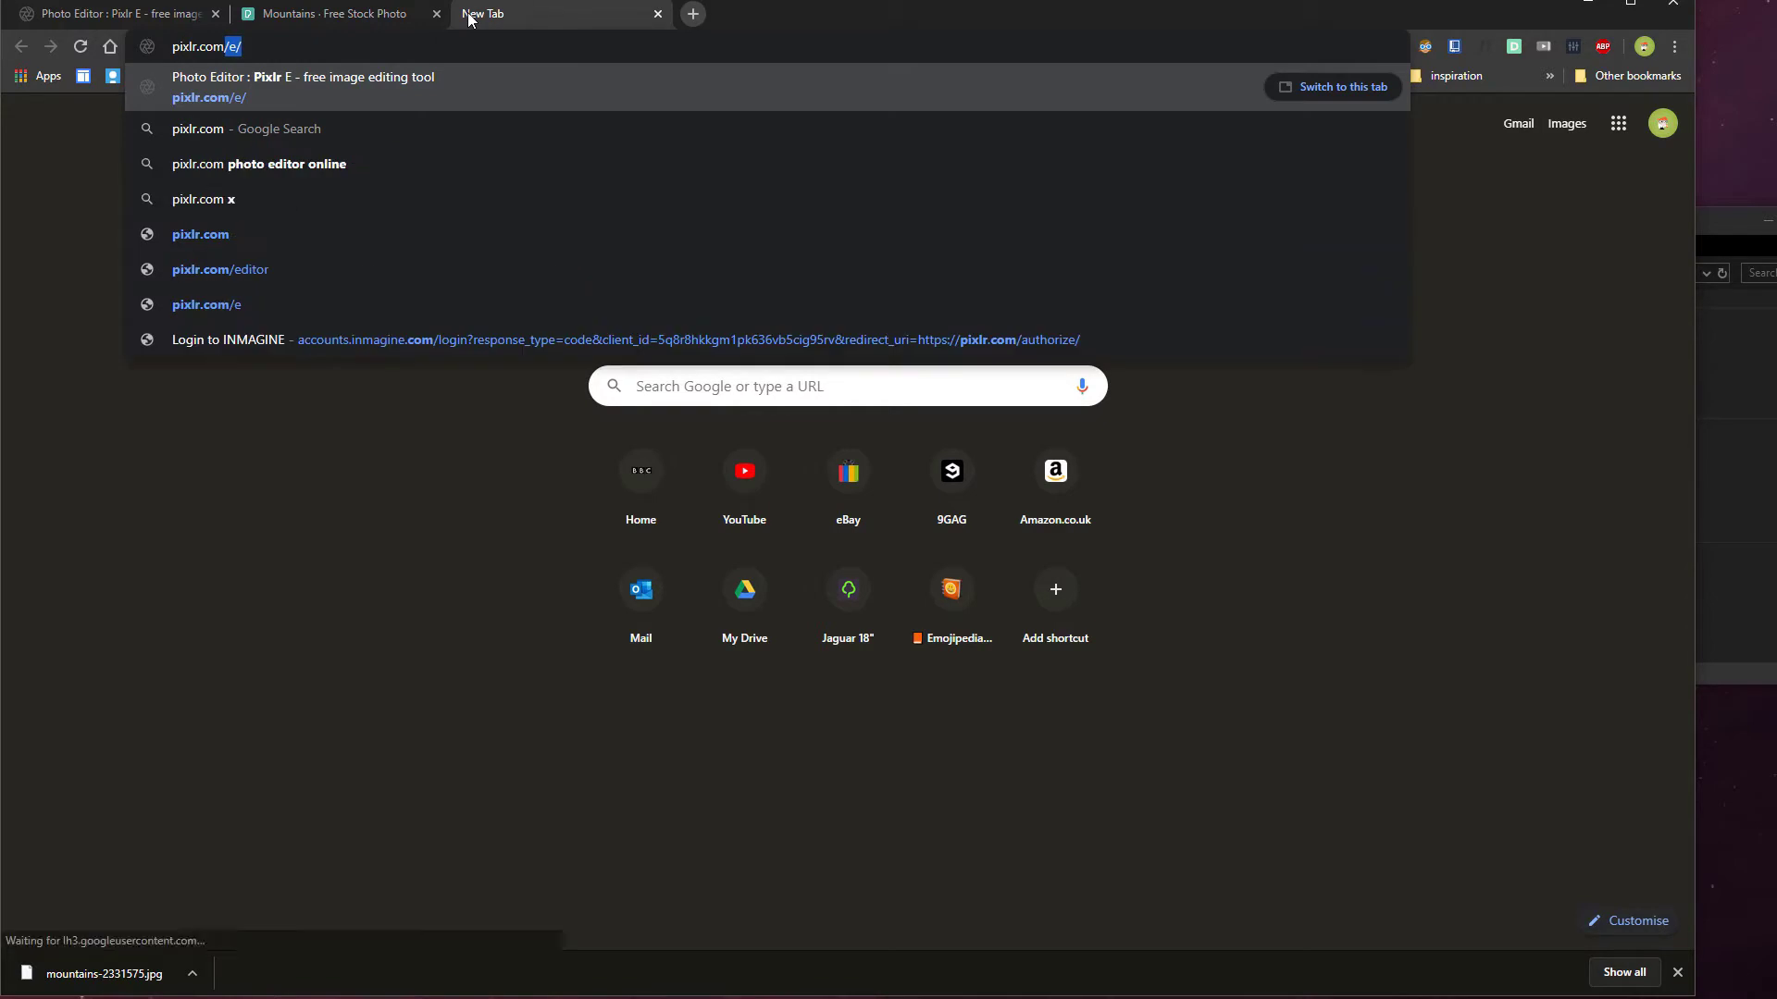
text(/e/)
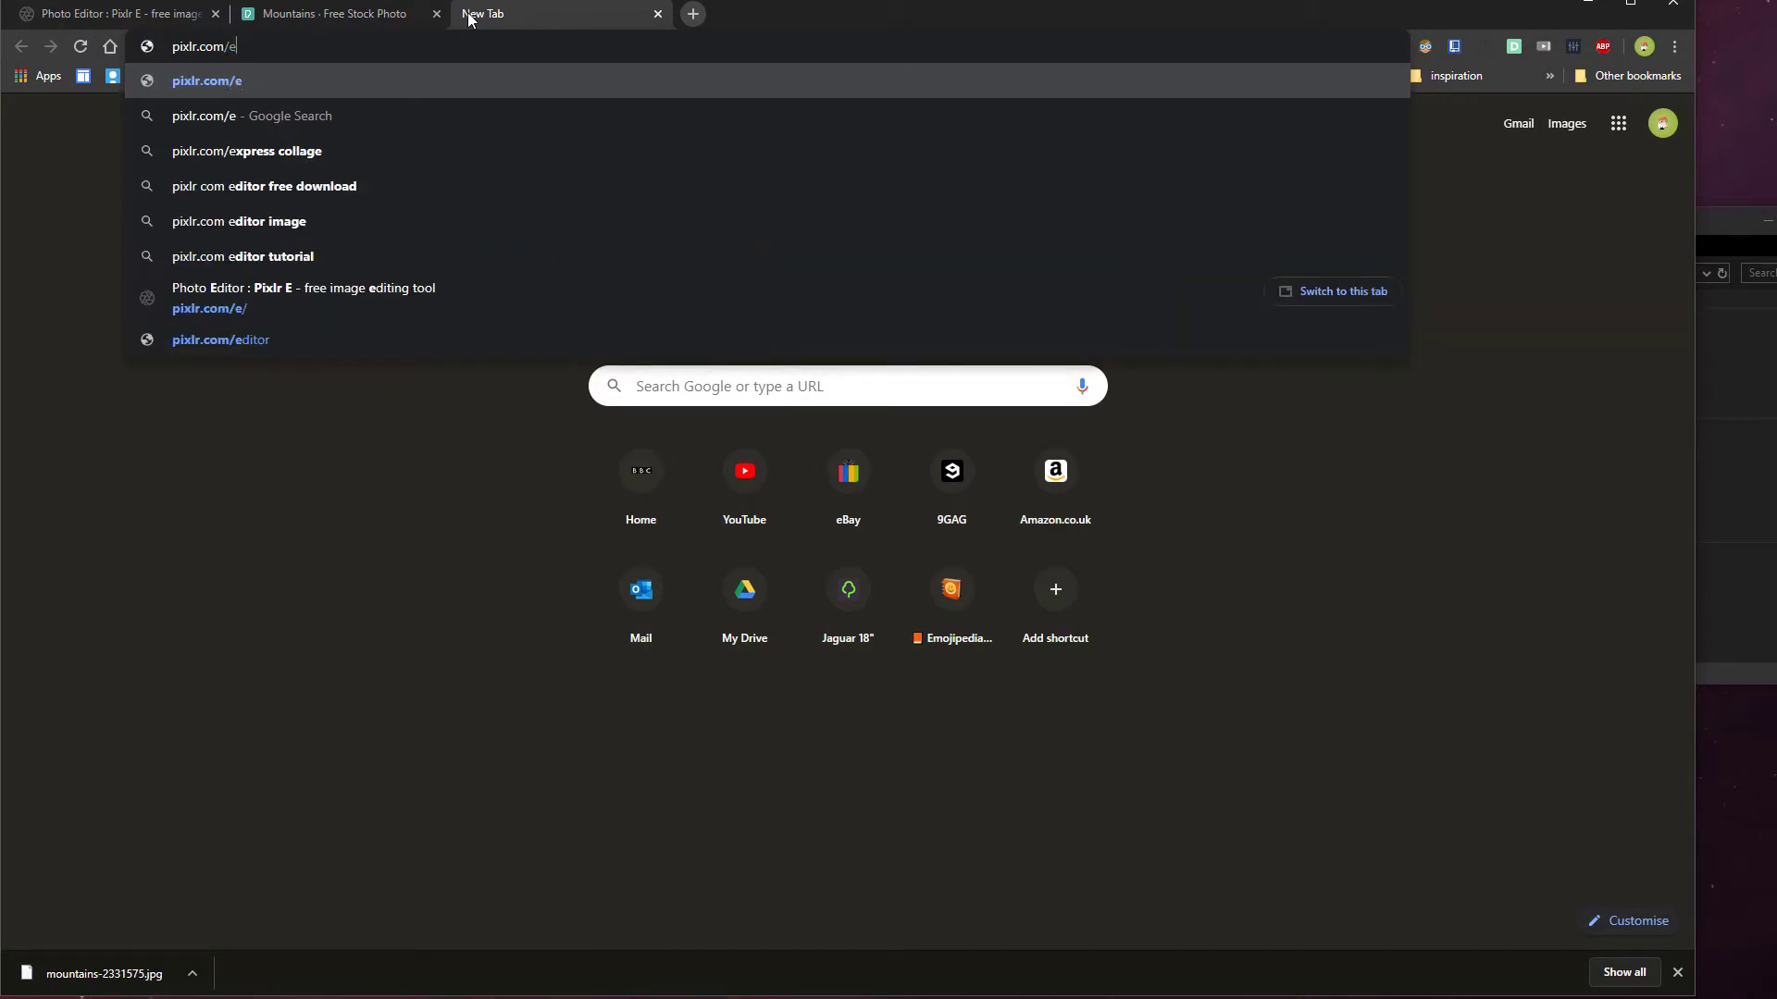
key(Return)
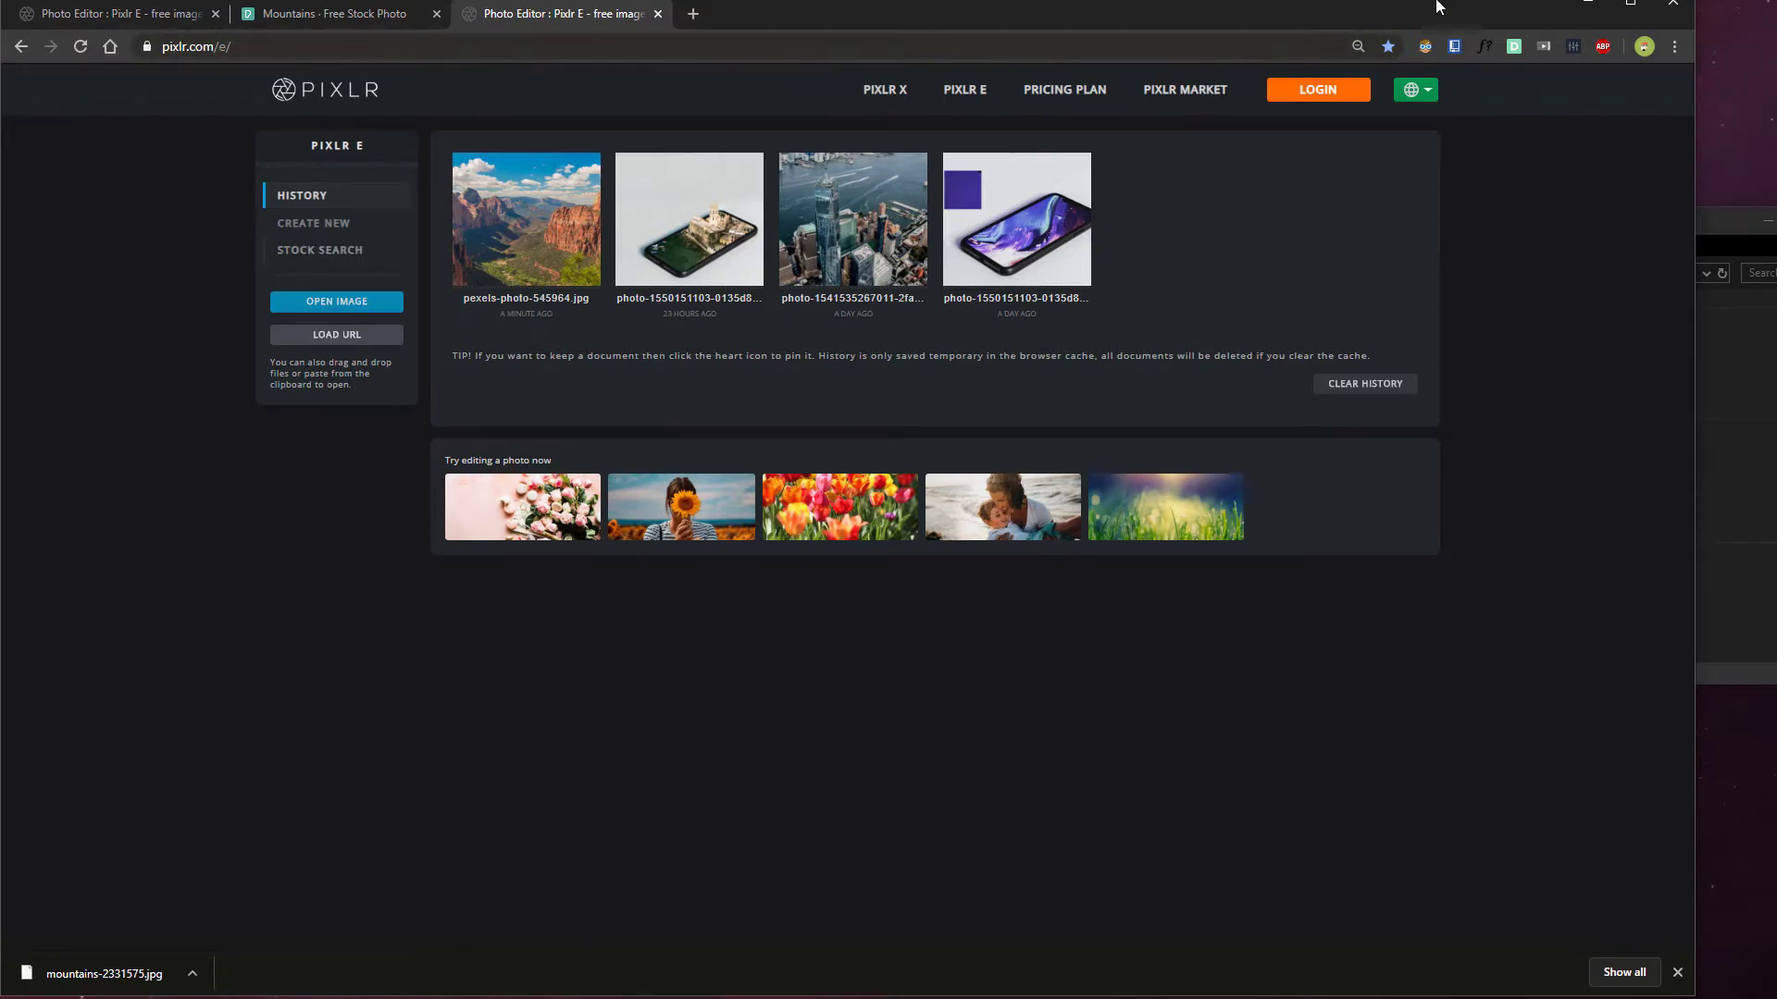
key(ctrl+0)
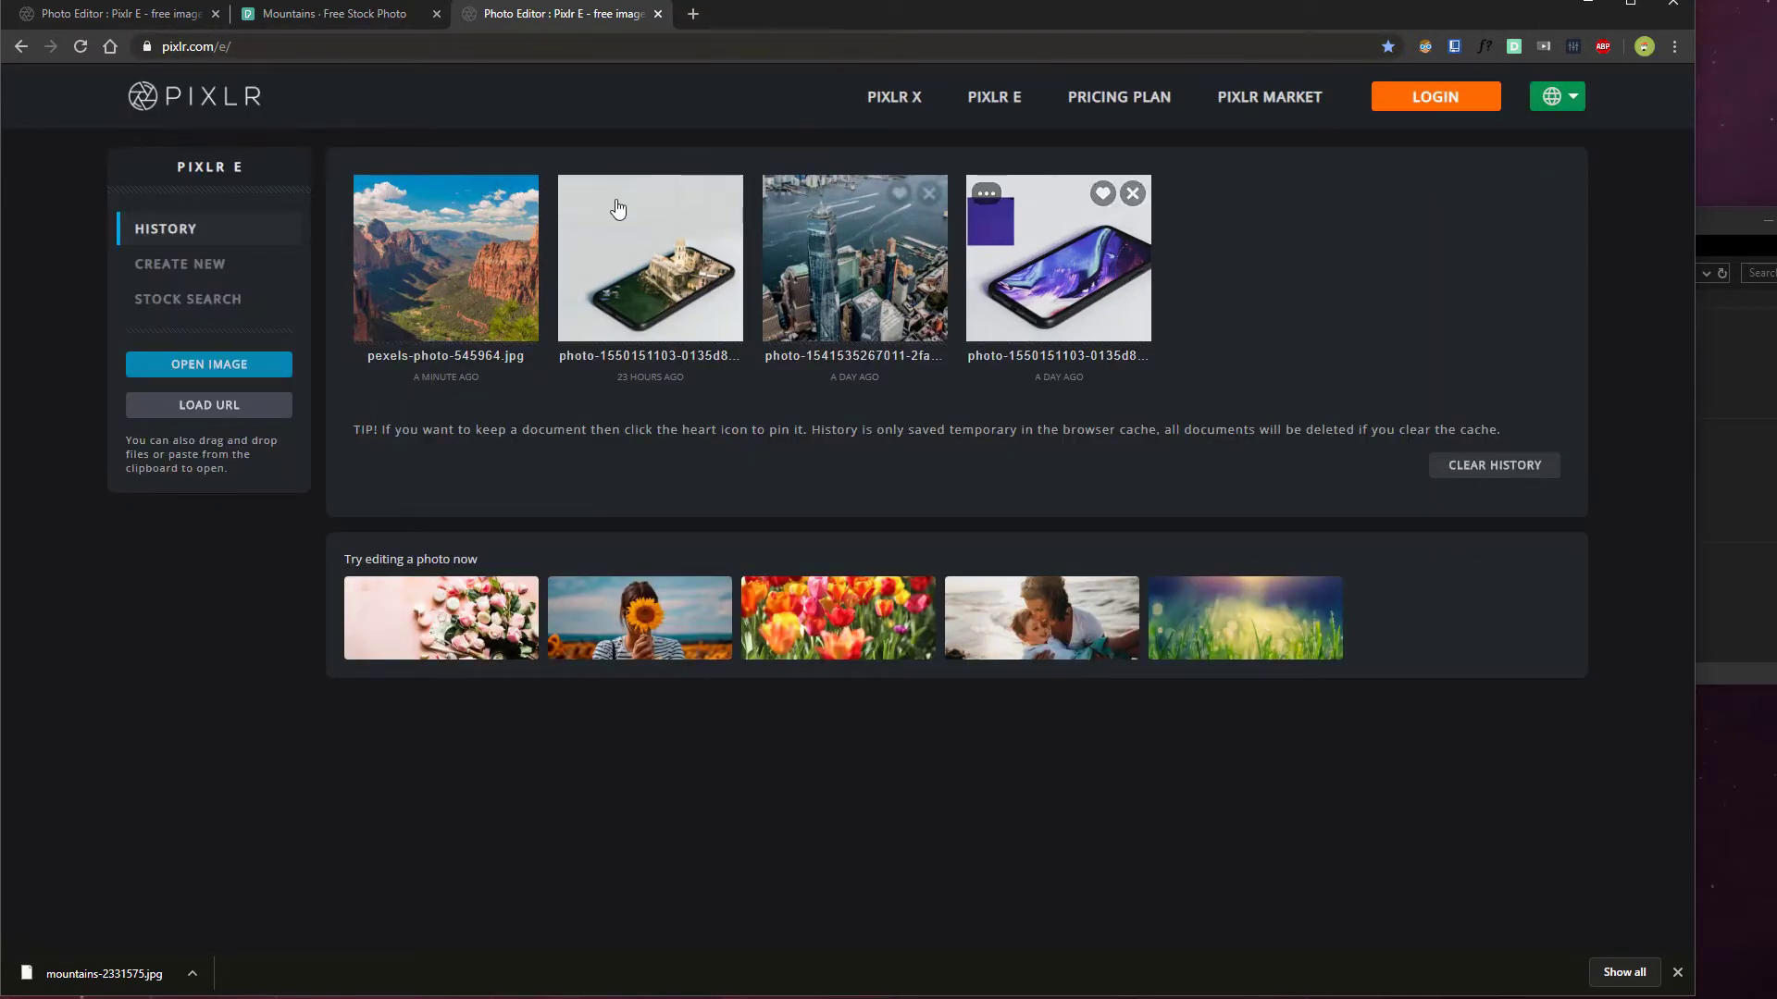
Open the image mountains-2331575 from Downloads, pre-resized to Ultra HD at 3840 x 2400
click(231, 368)
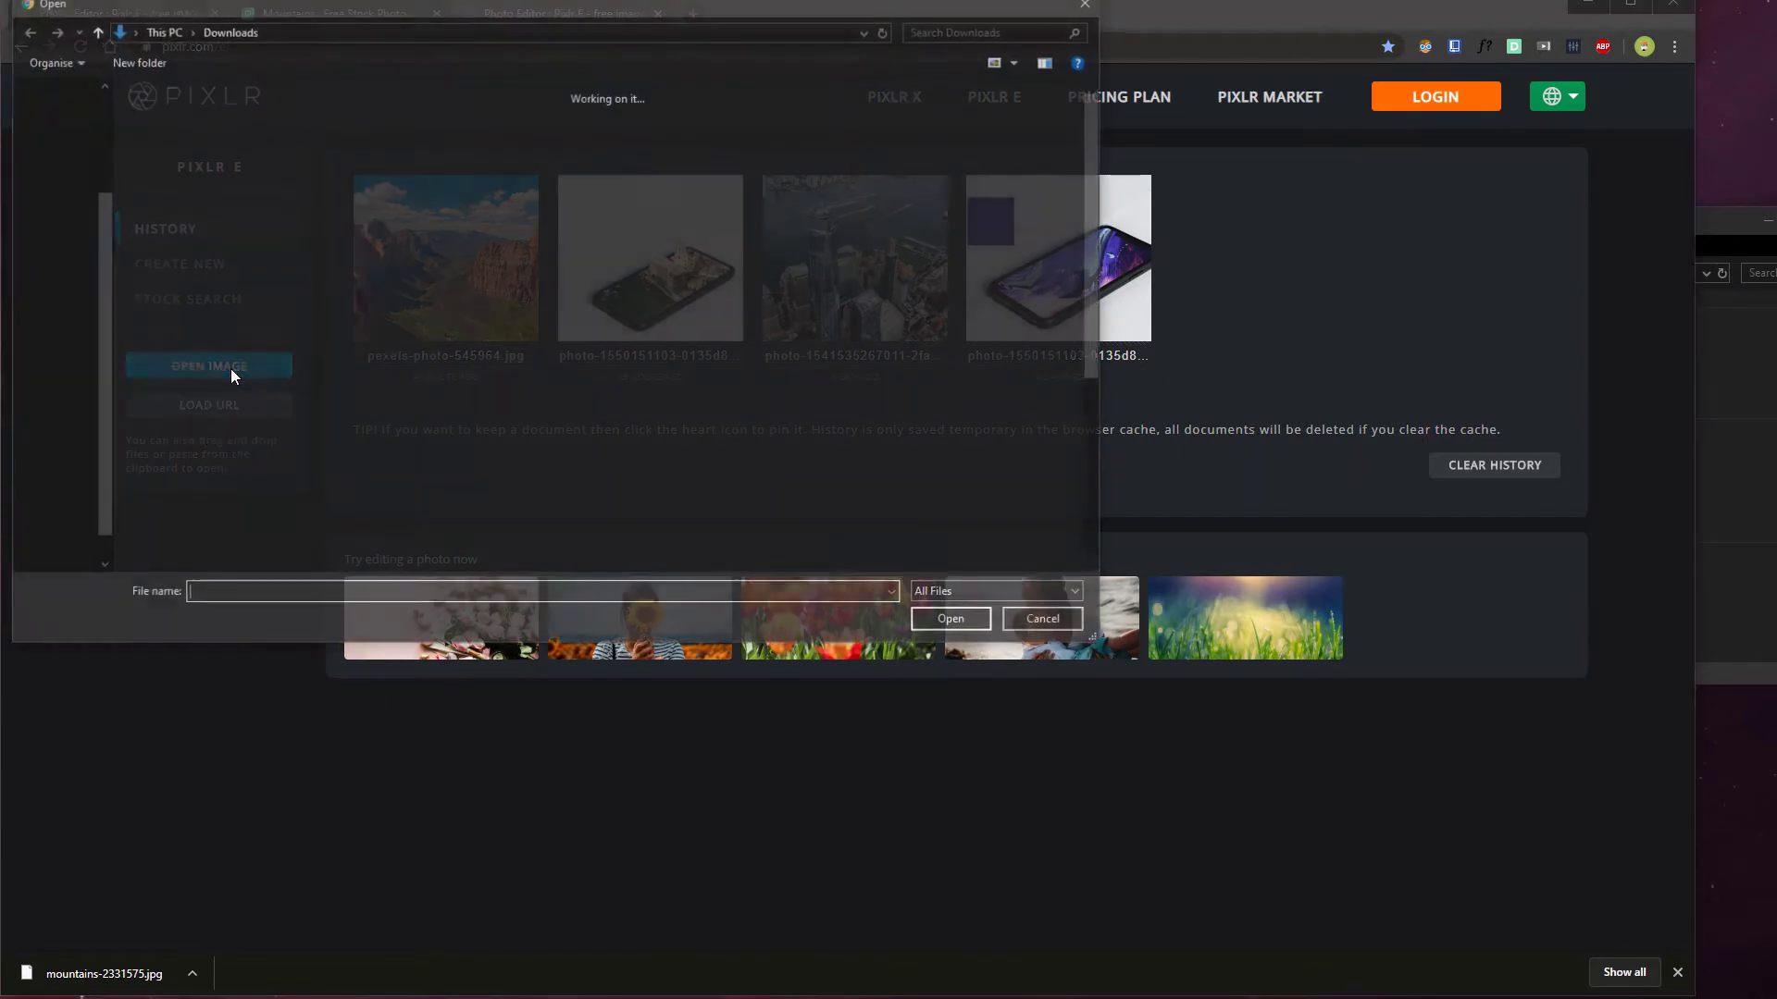
click(250, 268)
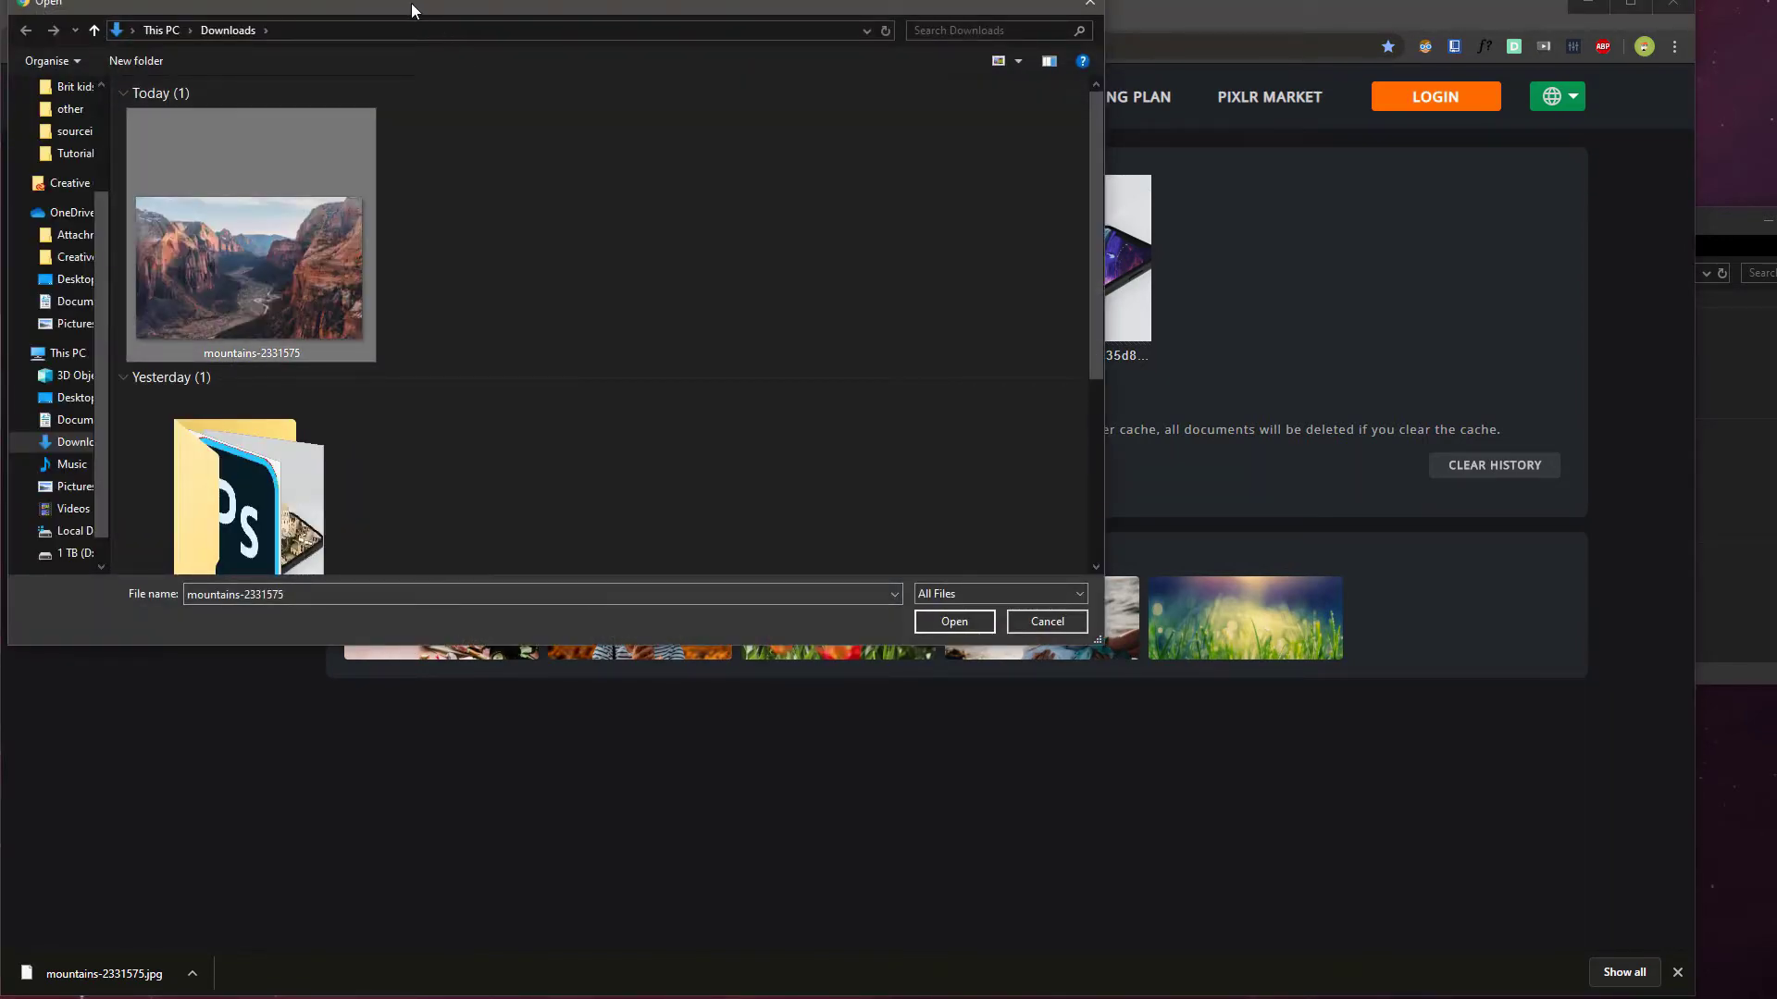
drag(400, 5, 416, 20)
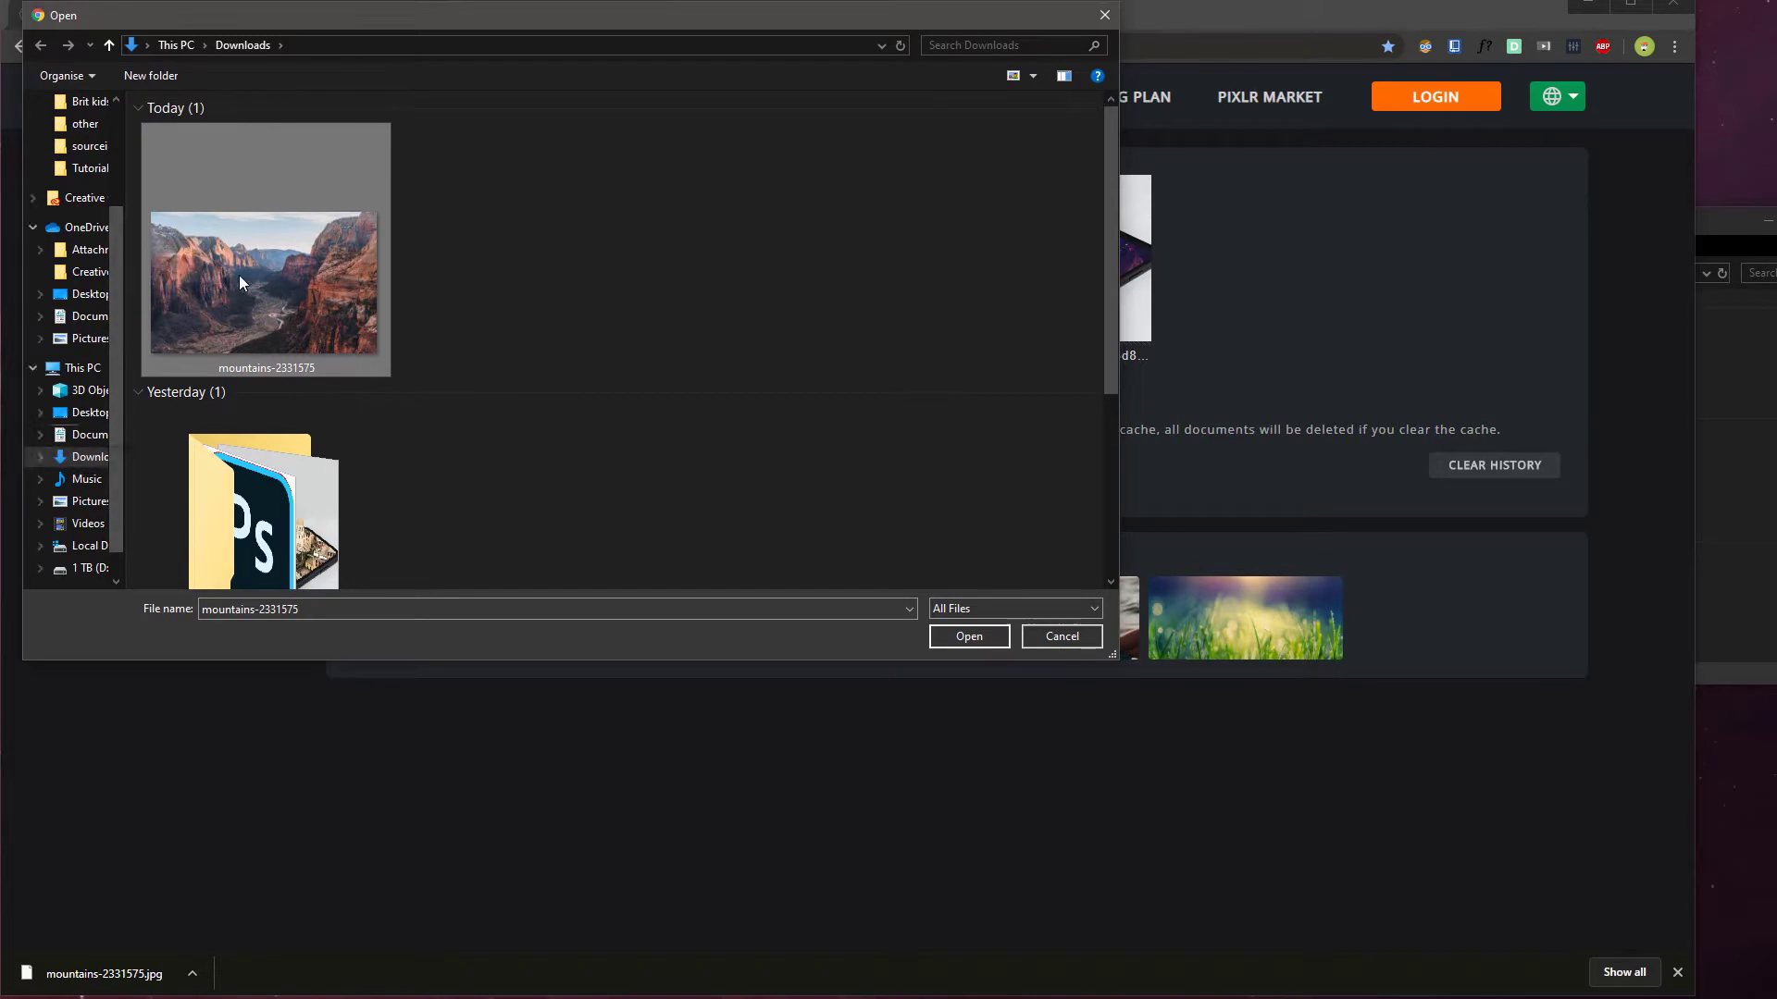
click(969, 636)
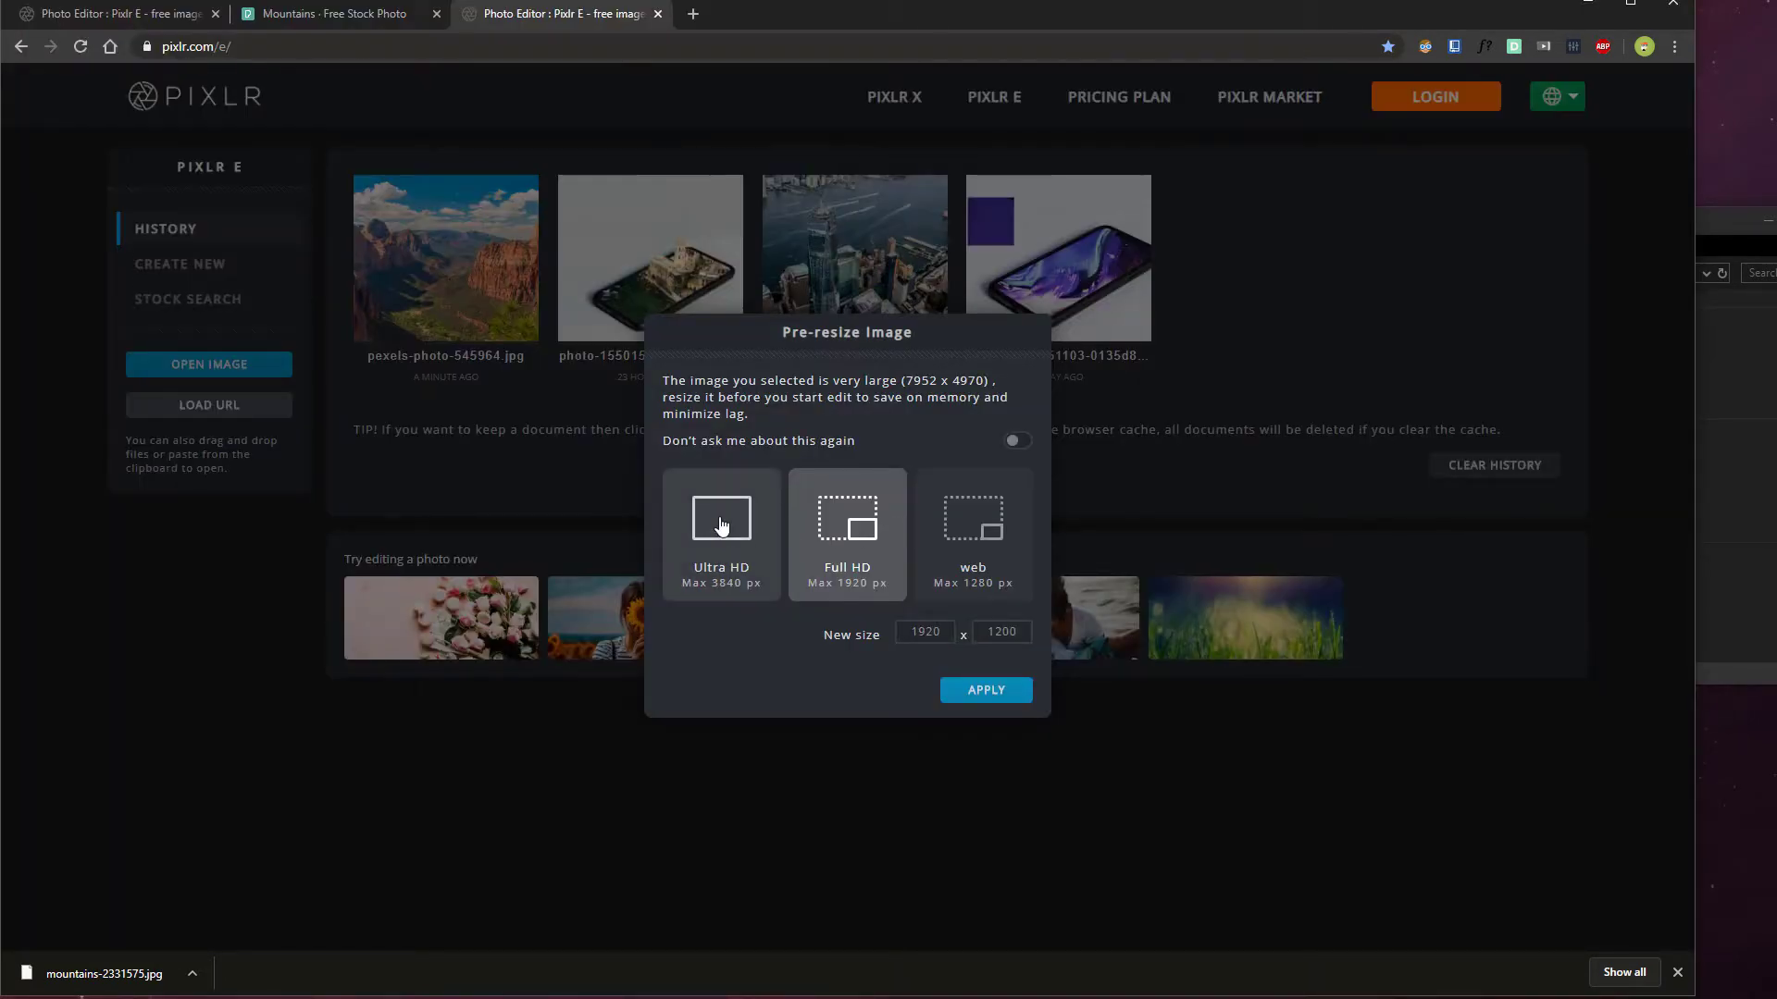
click(722, 525)
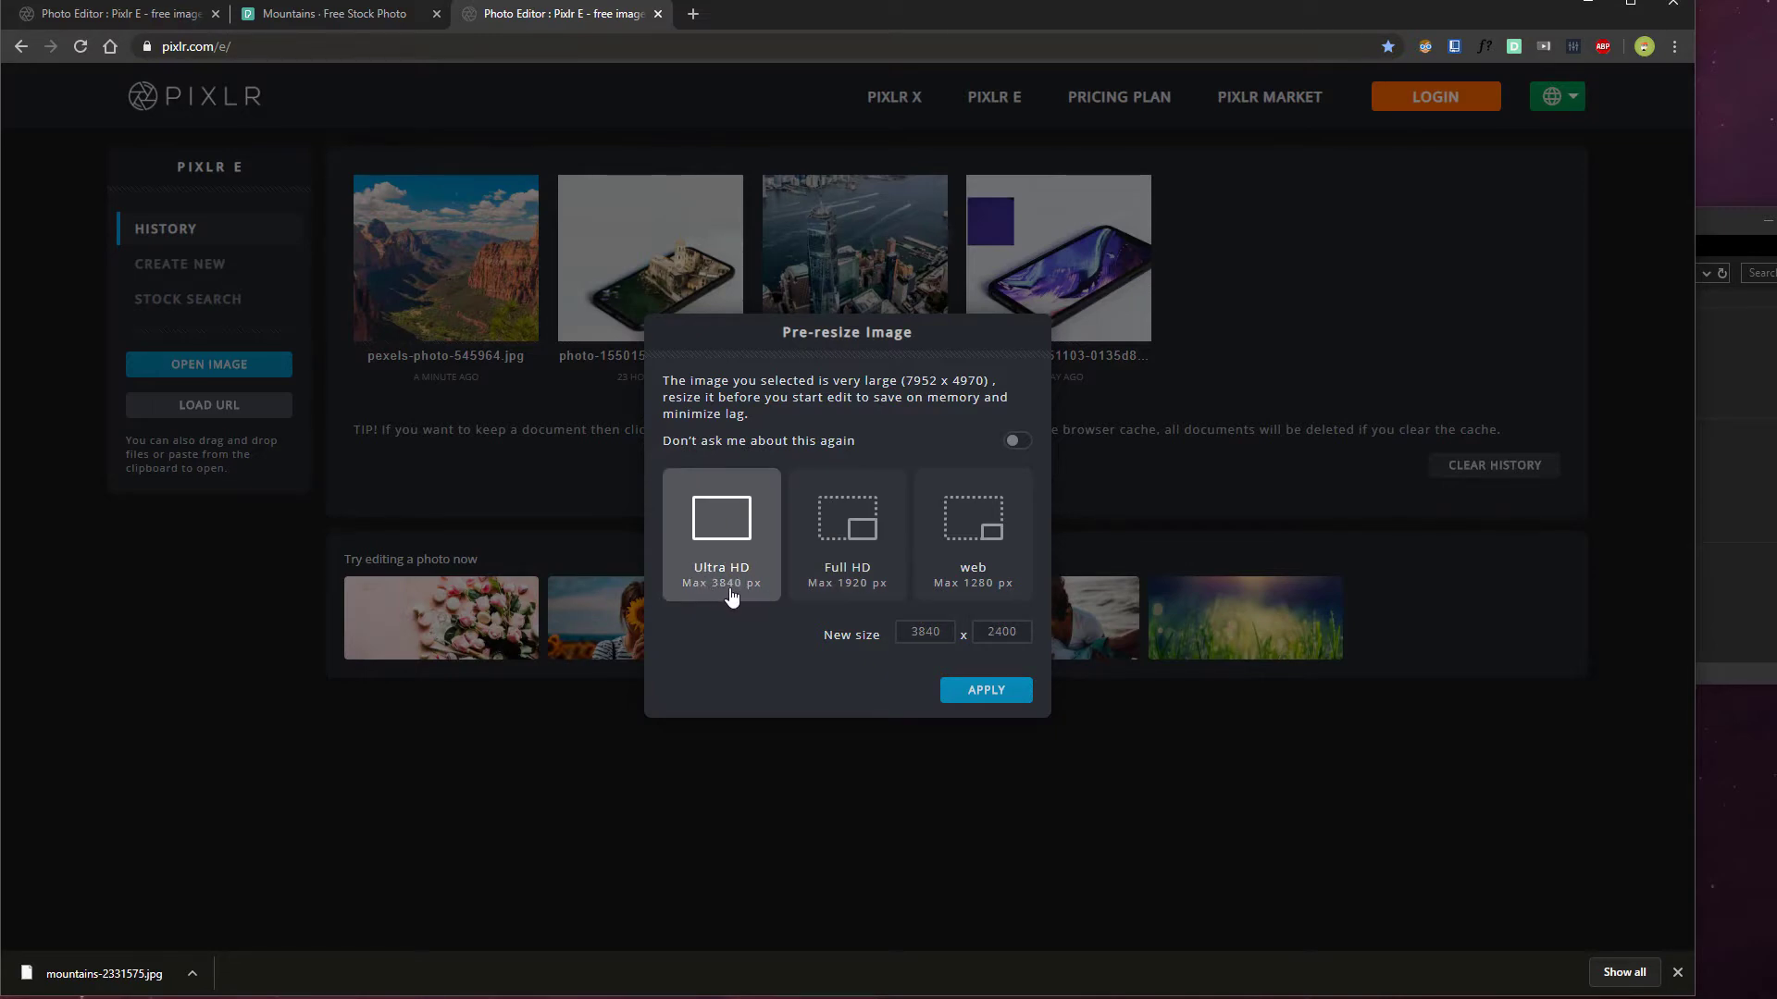
click(988, 696)
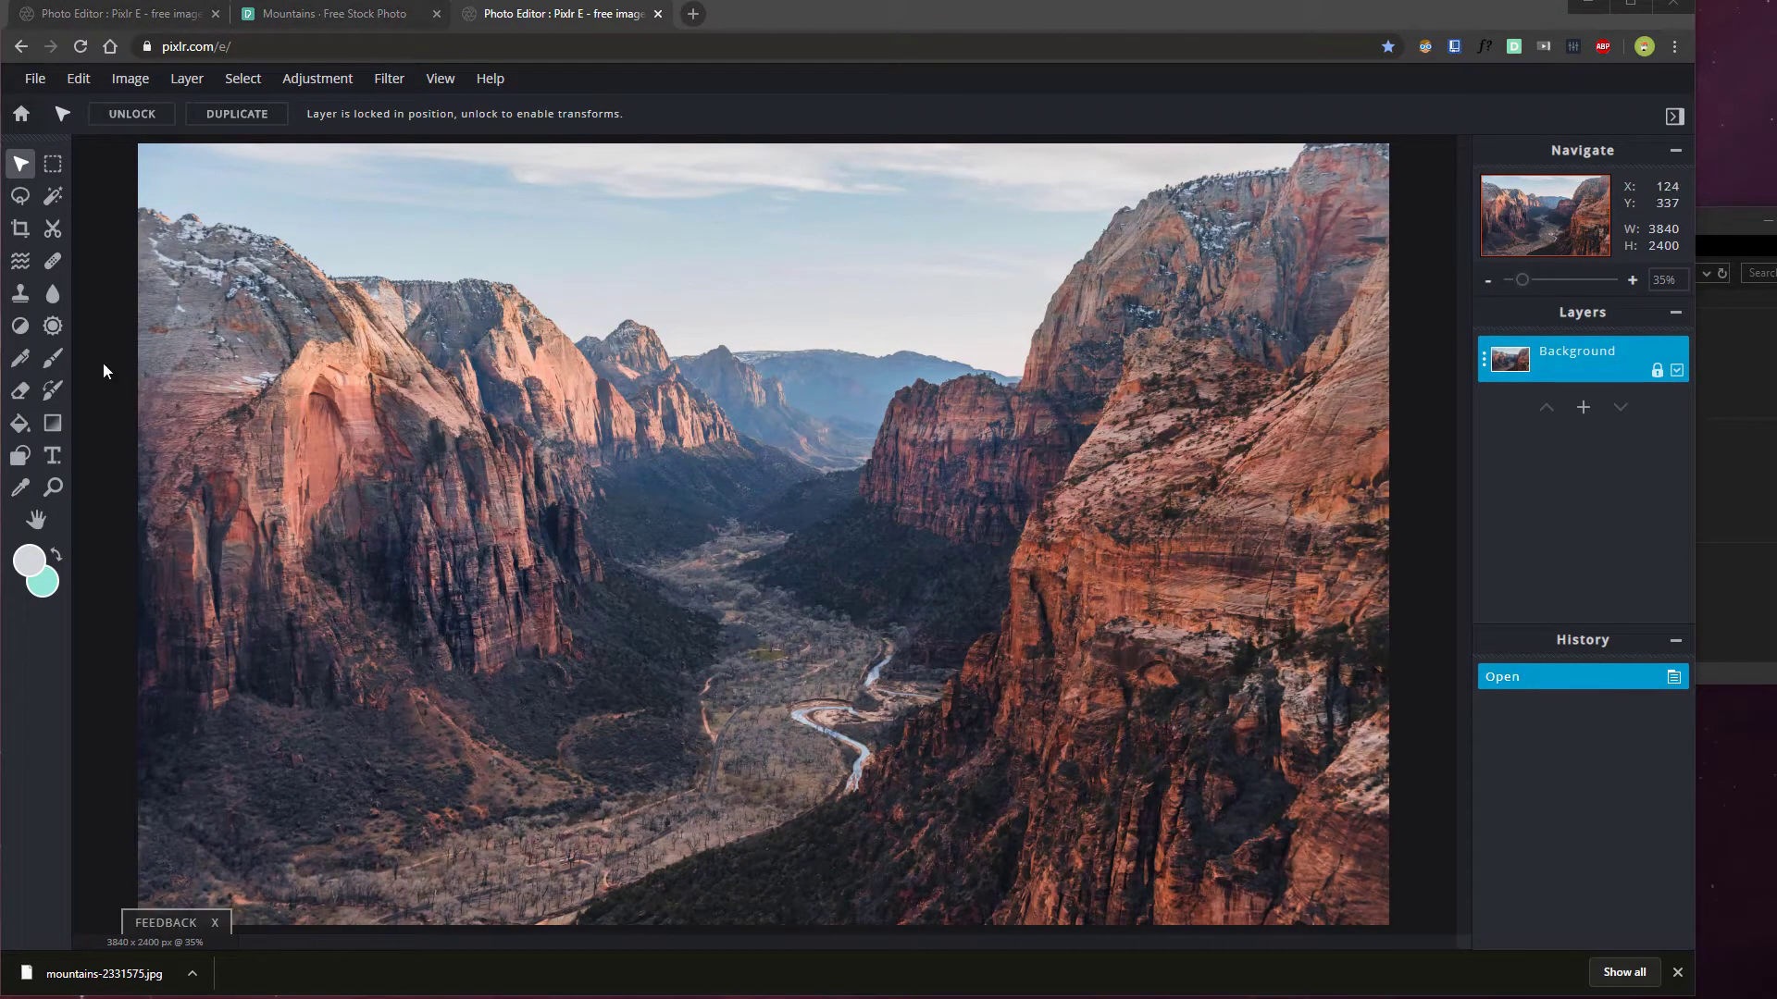
Add a new text layer over the canyon image and replace its placeholder with "EXPLORE"
click(53, 458)
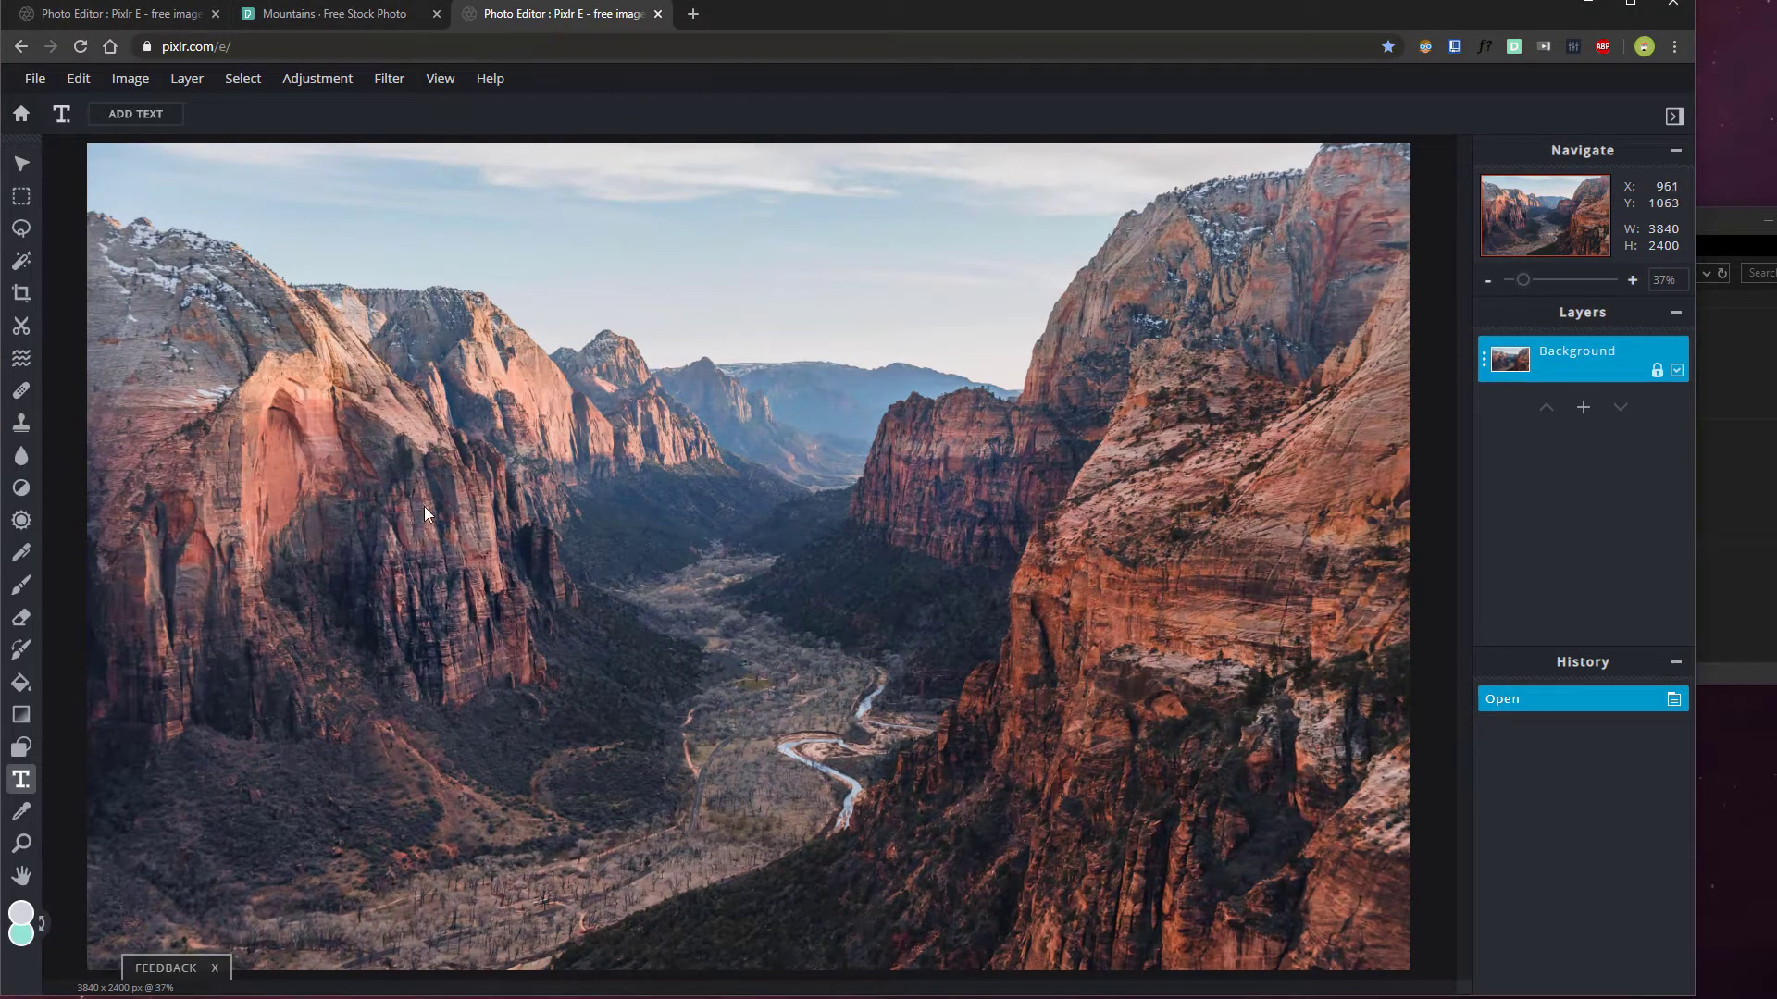
click(379, 530)
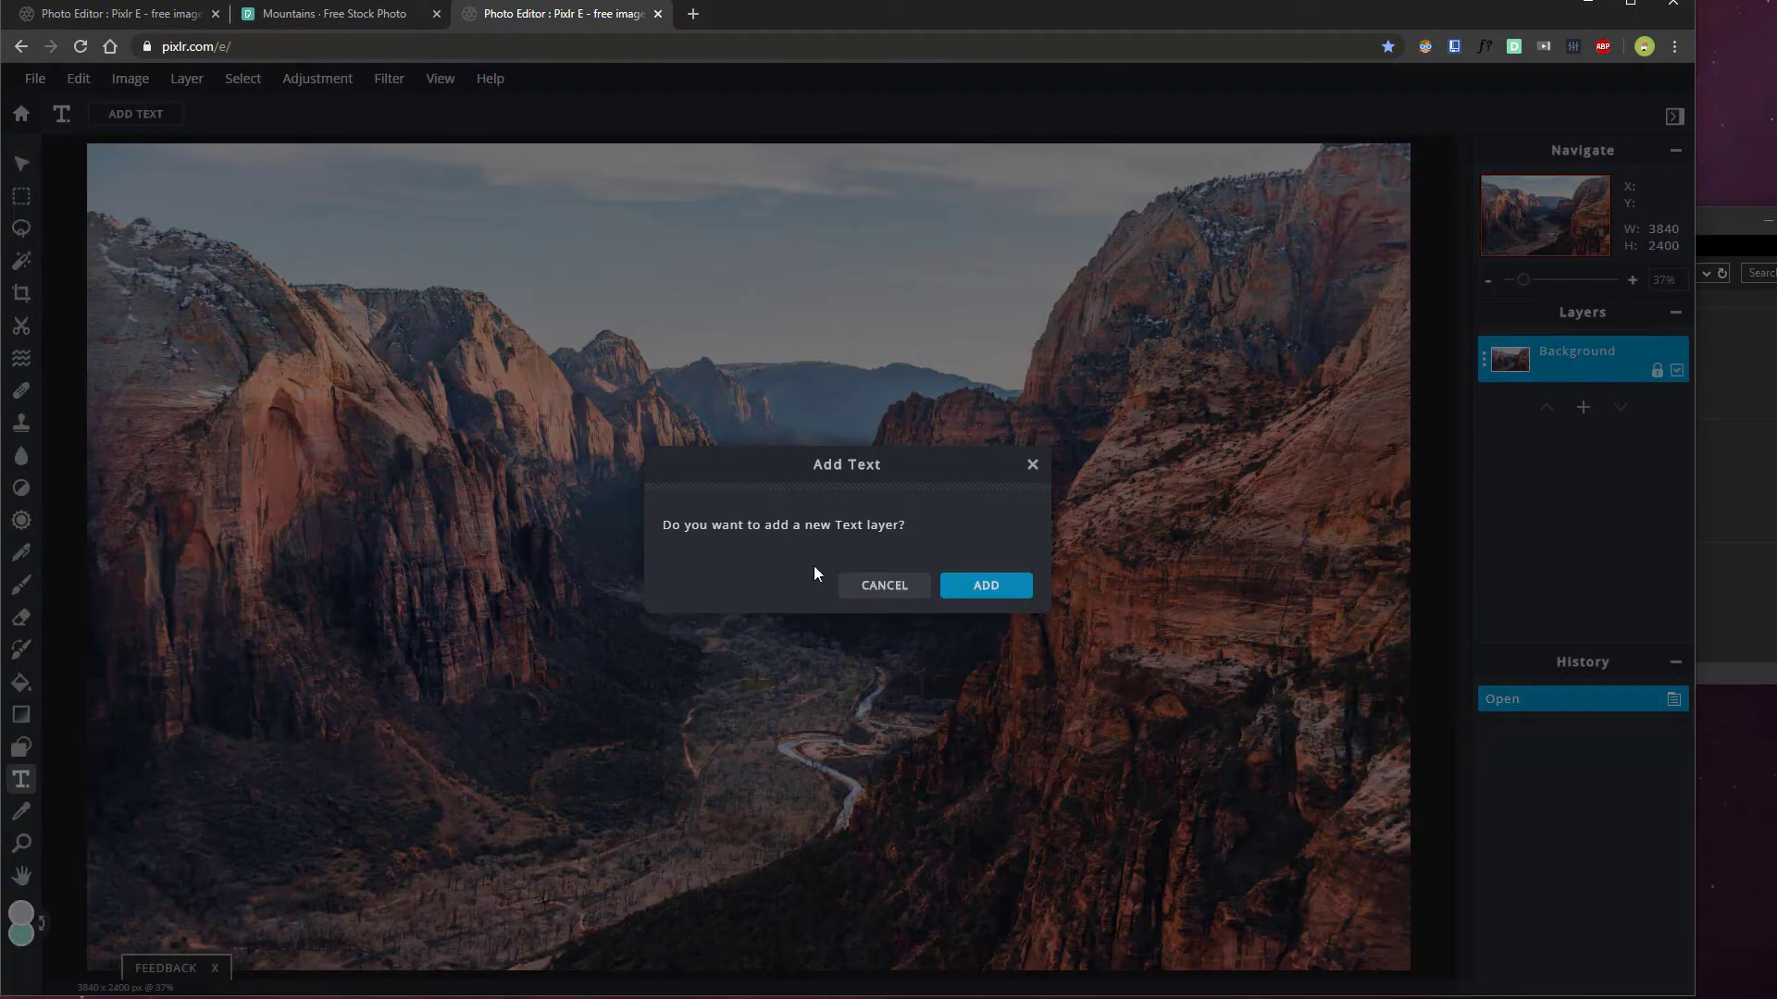
click(986, 587)
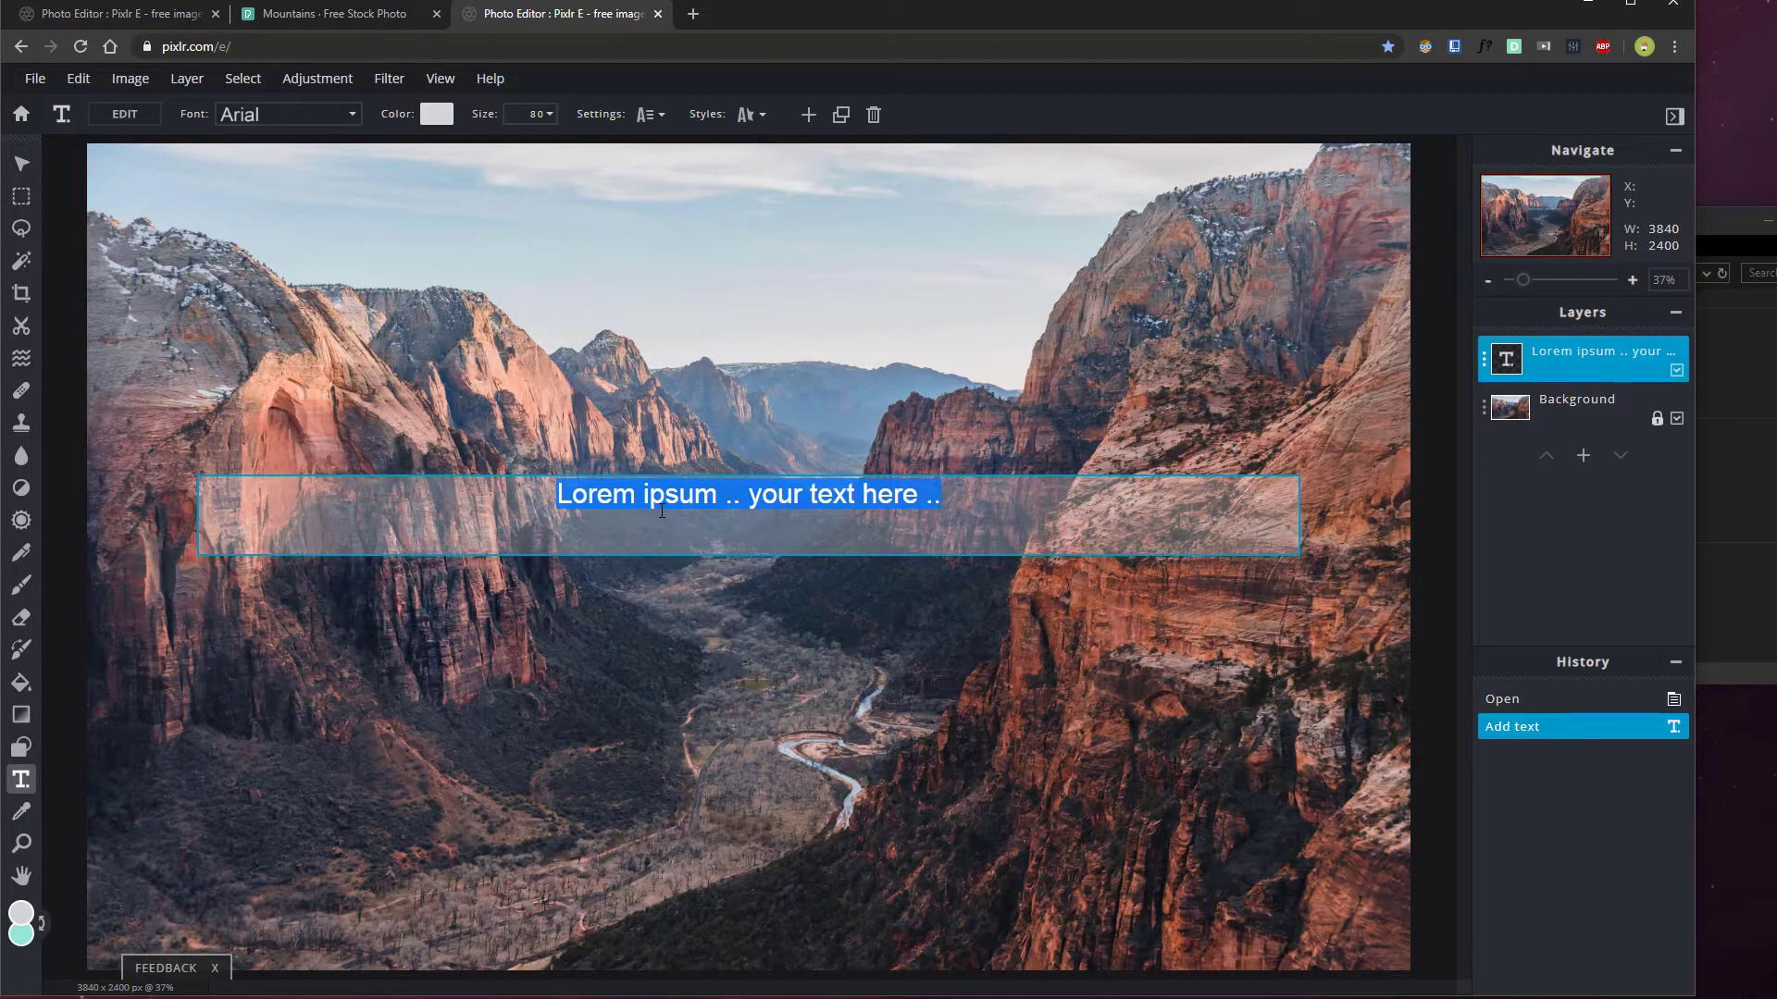
text(EXPLORE)
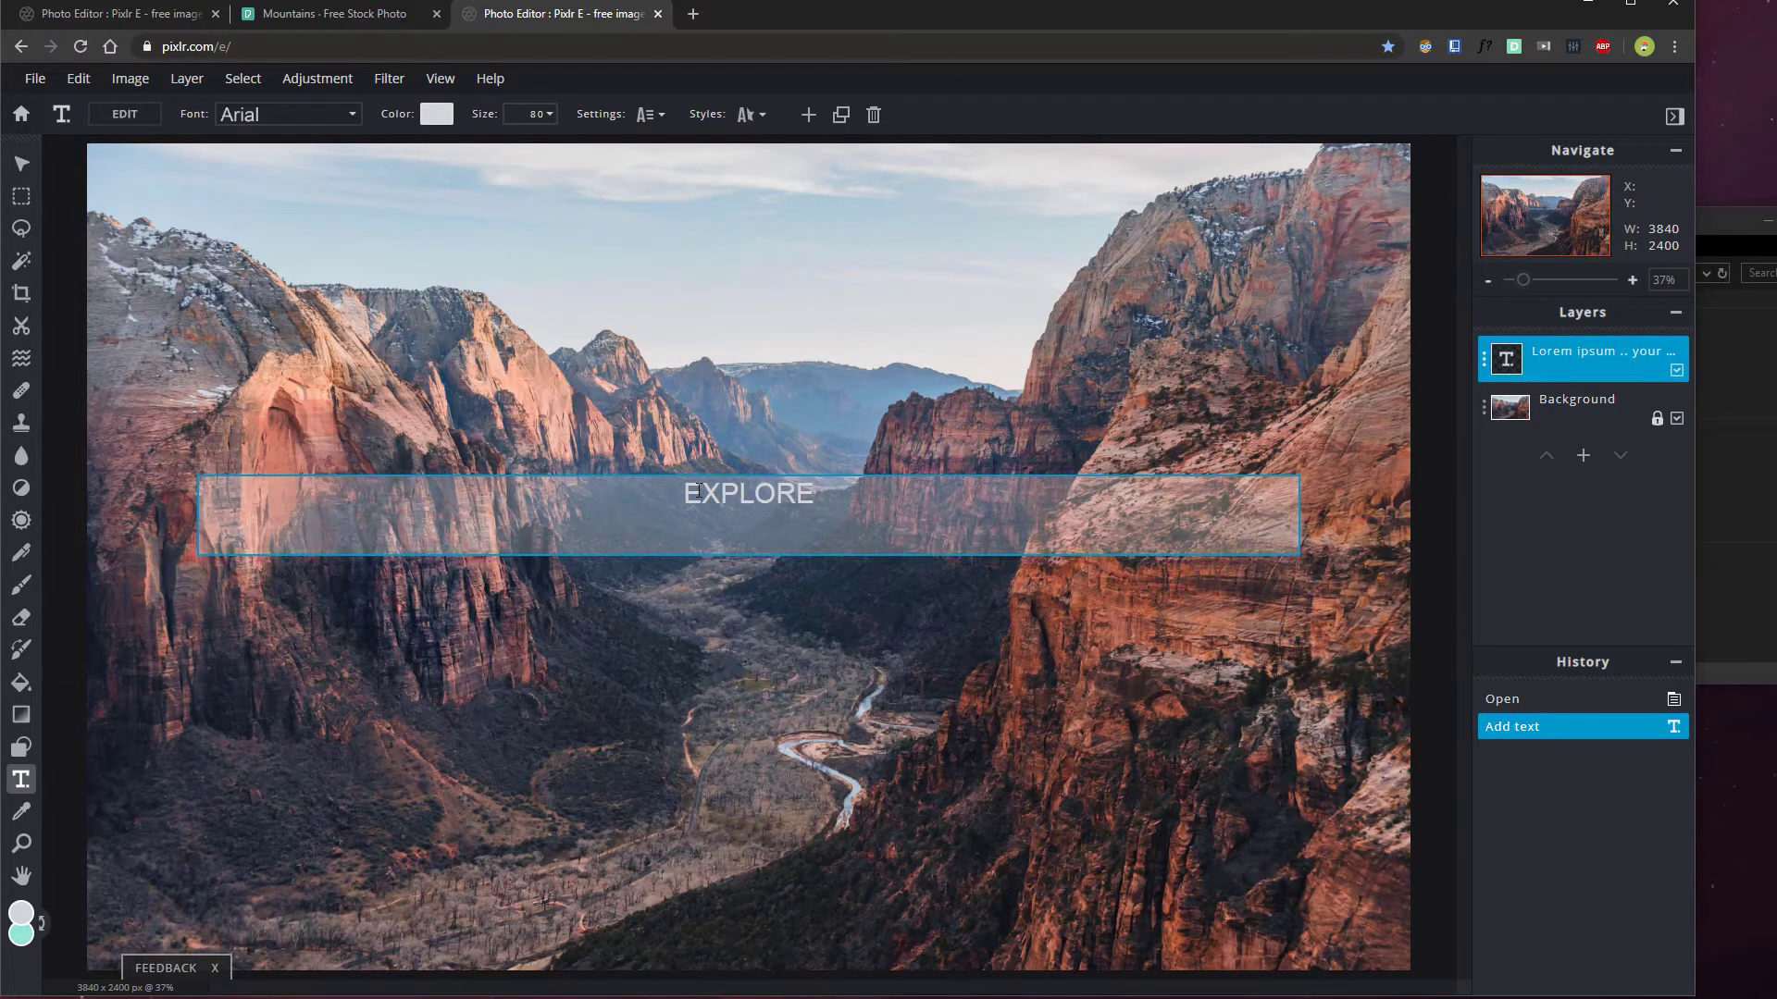
Enlarge the EXPLORE text to size 361 and move it slightly up and to the right over the valley
drag(685, 492, 873, 488)
click(547, 117)
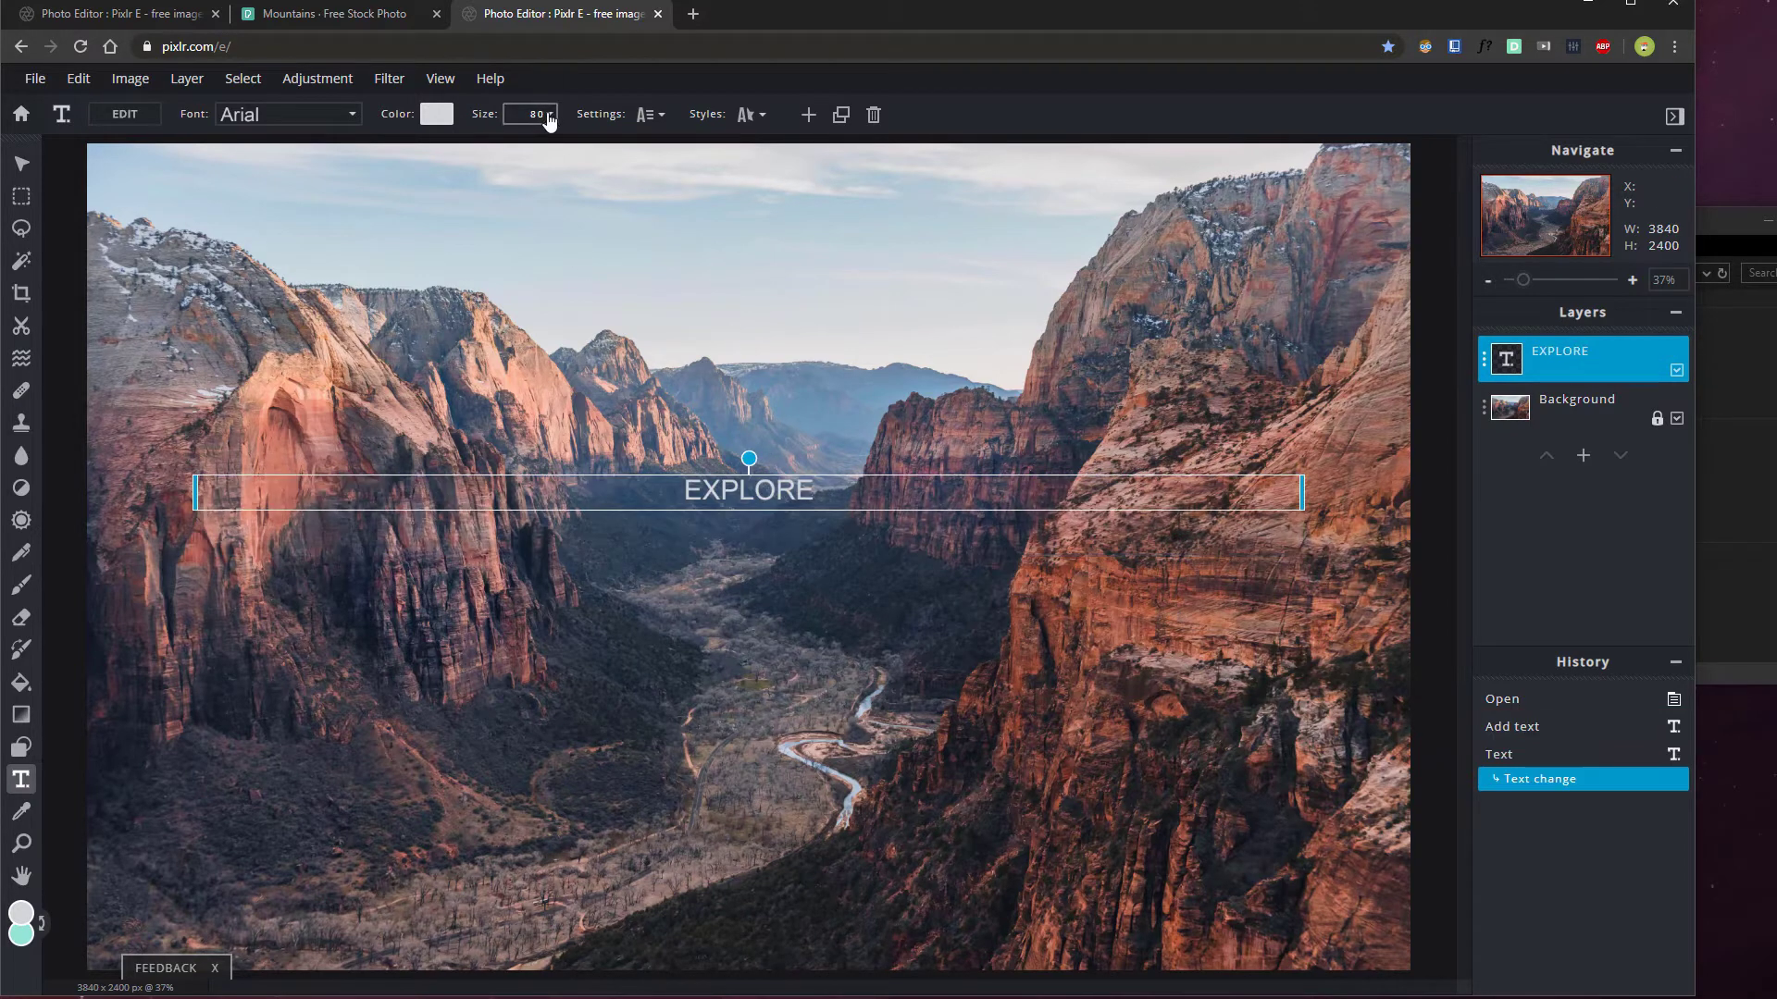
click(550, 116)
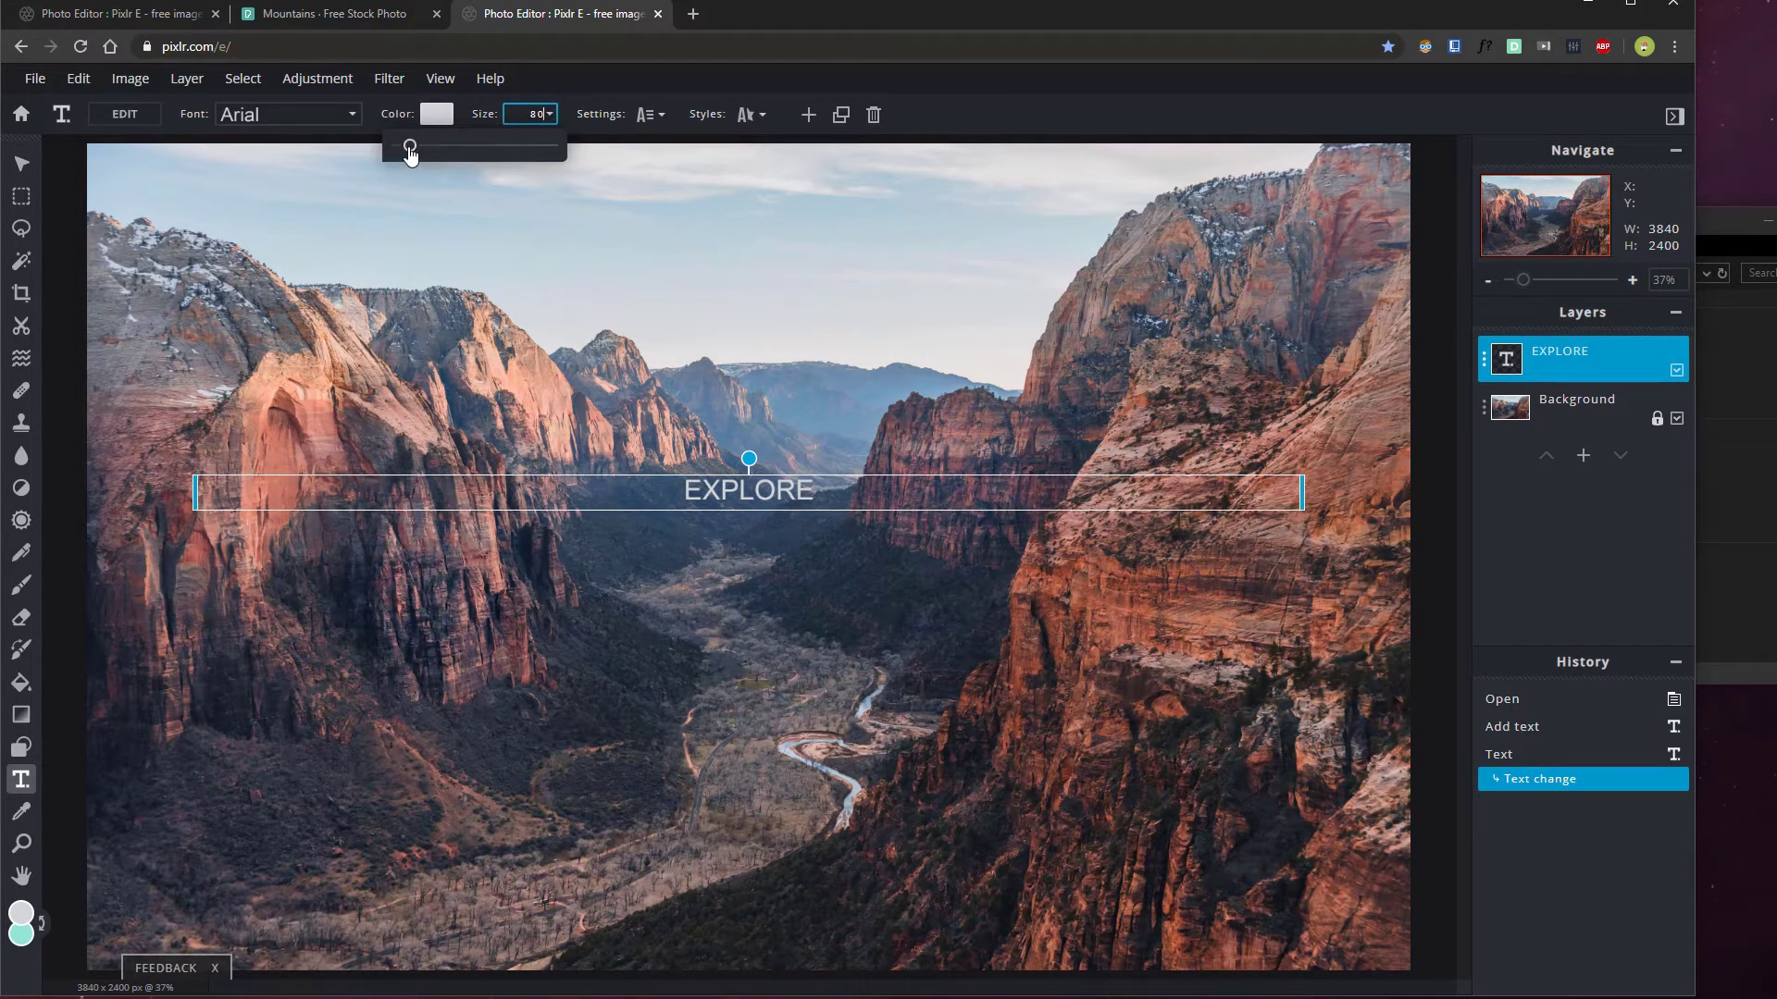
drag(410, 153, 454, 155)
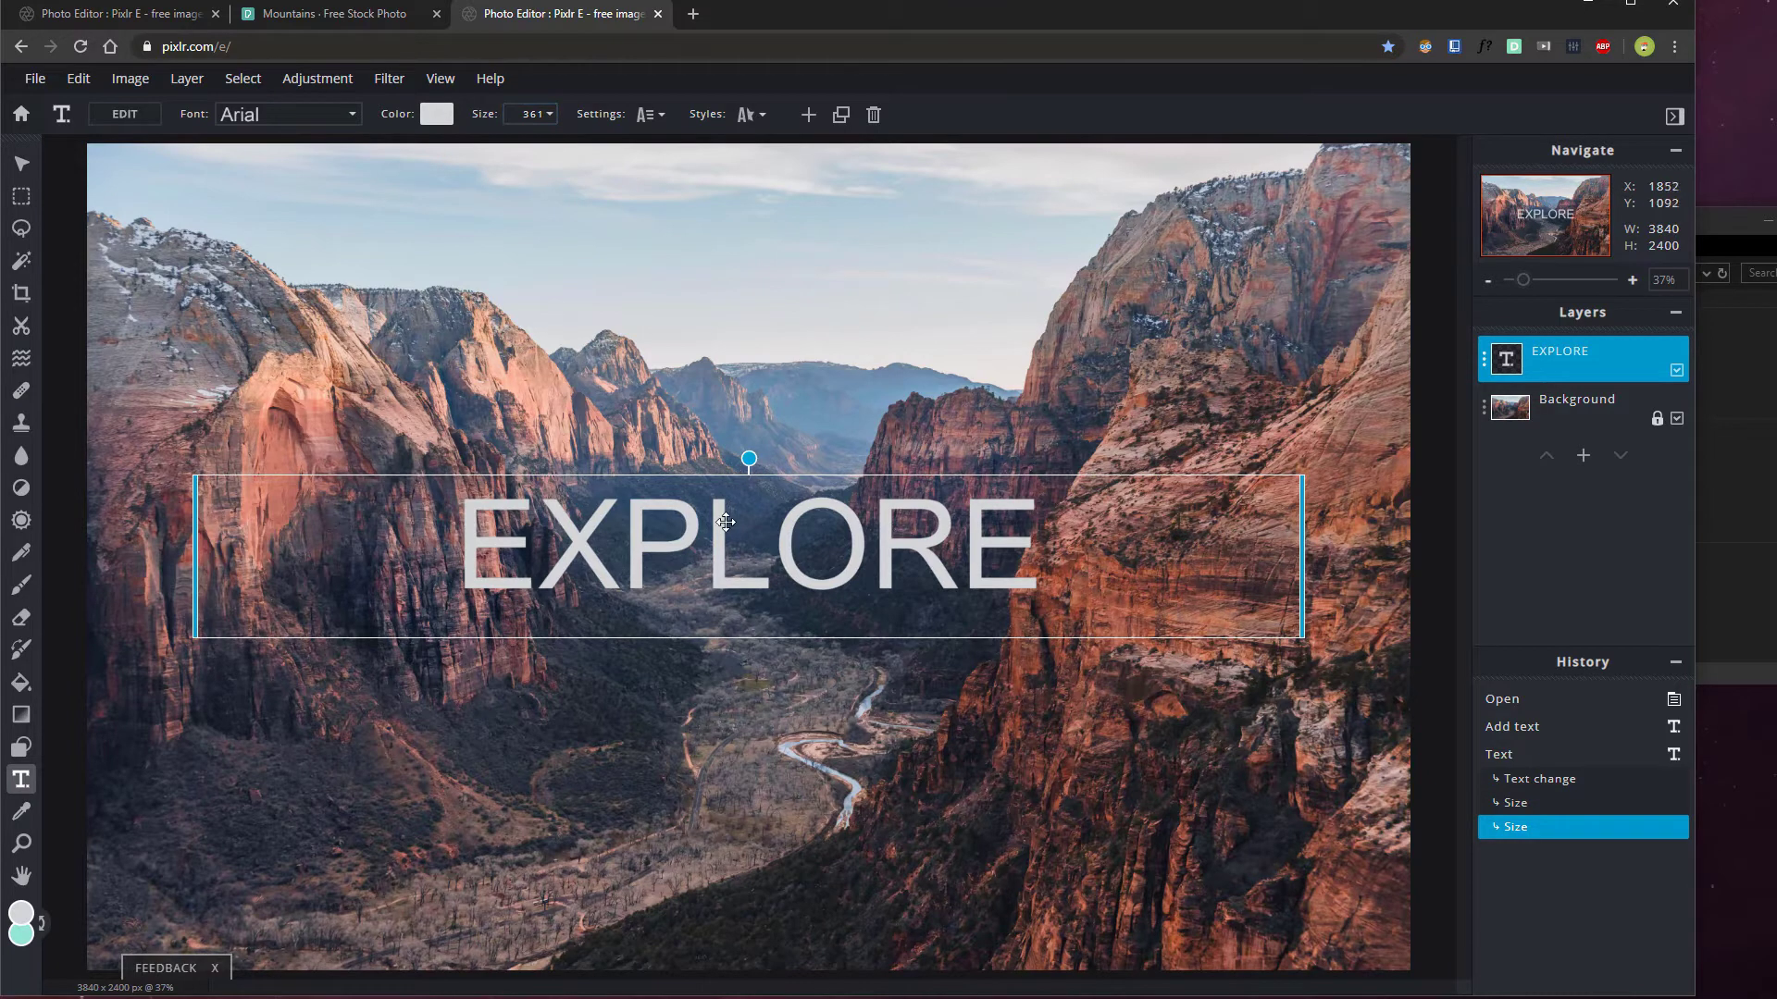
drag(732, 525, 746, 500)
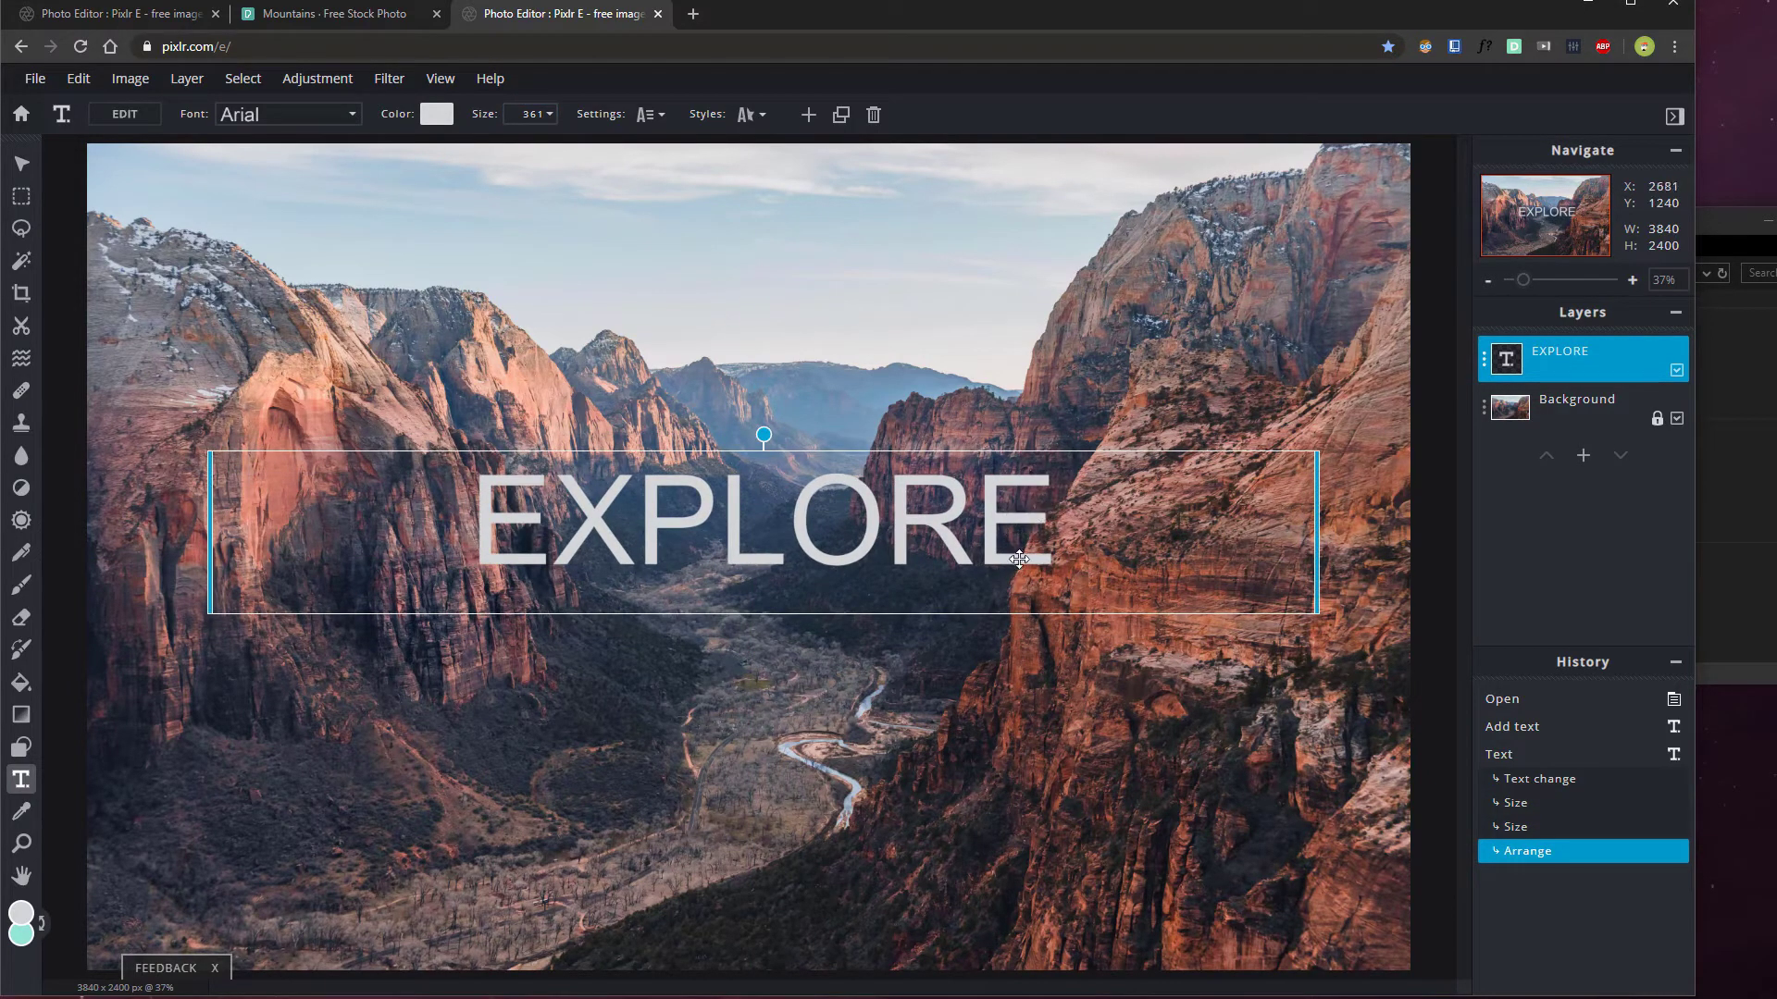
Nudge the EXPLORE text slightly up over the valley and recolour it to near-white
mouse_move(501, 512)
mouse_down()
mouse_move(519, 487)
mouse_move(501, 496)
mouse_up()
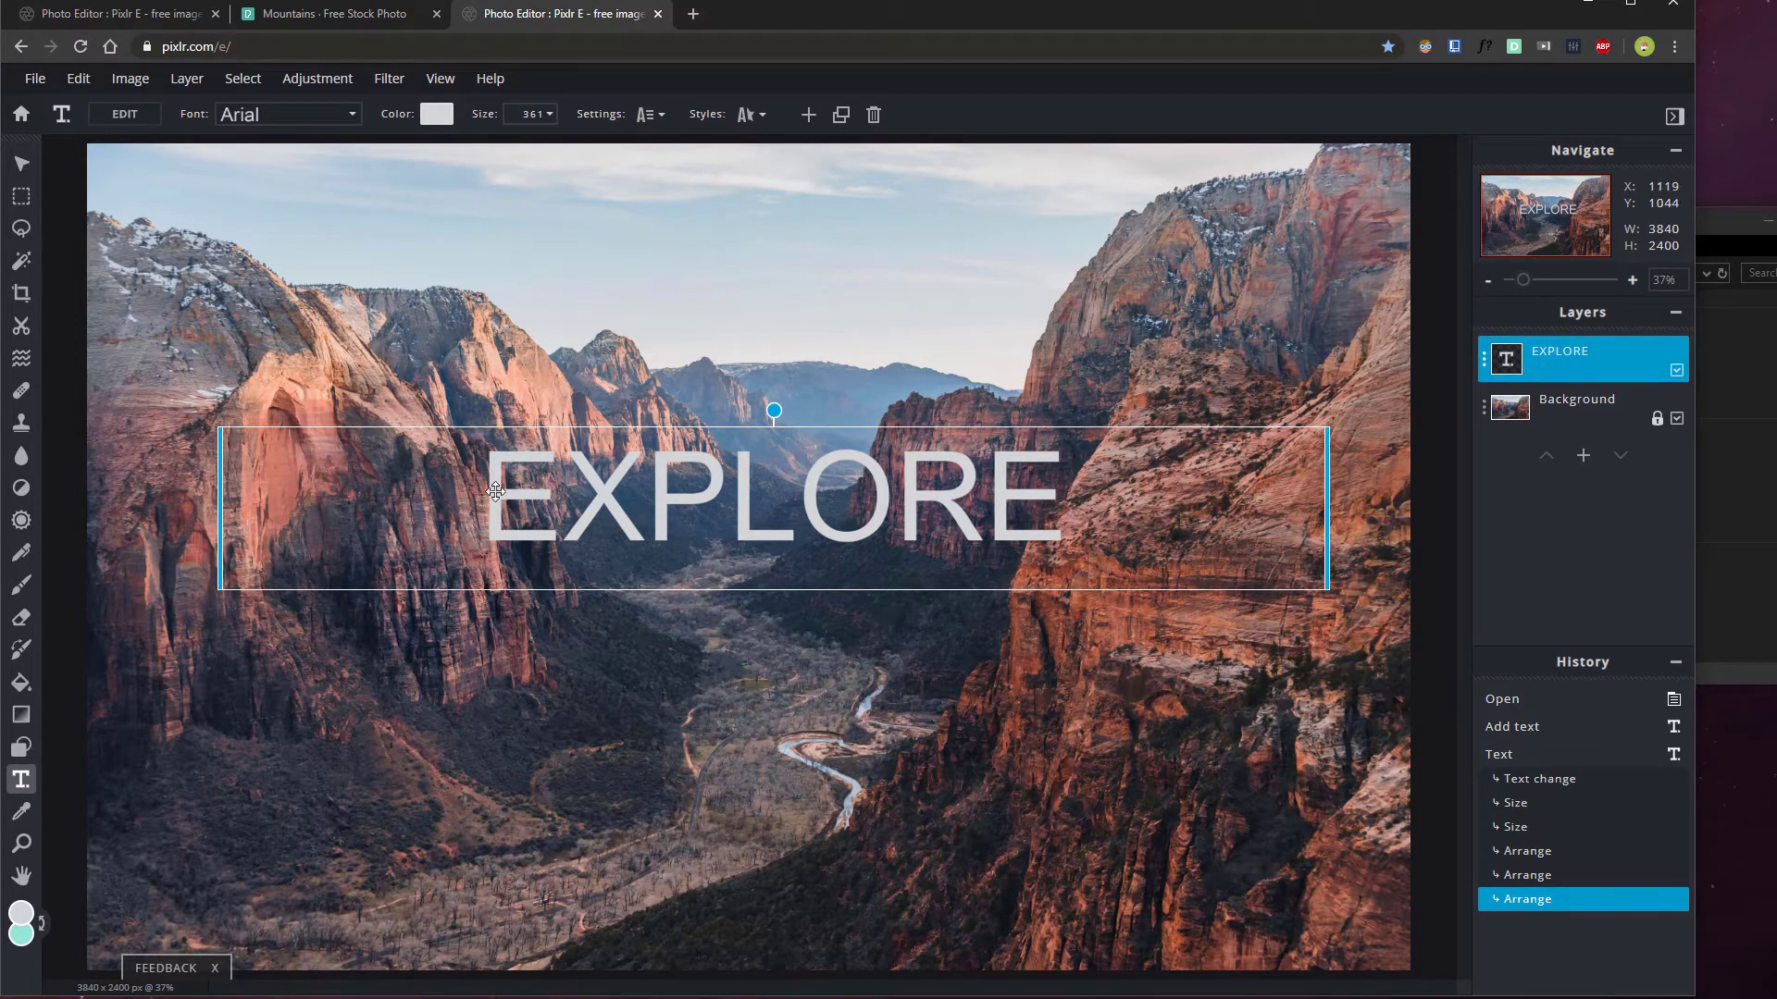
click(441, 118)
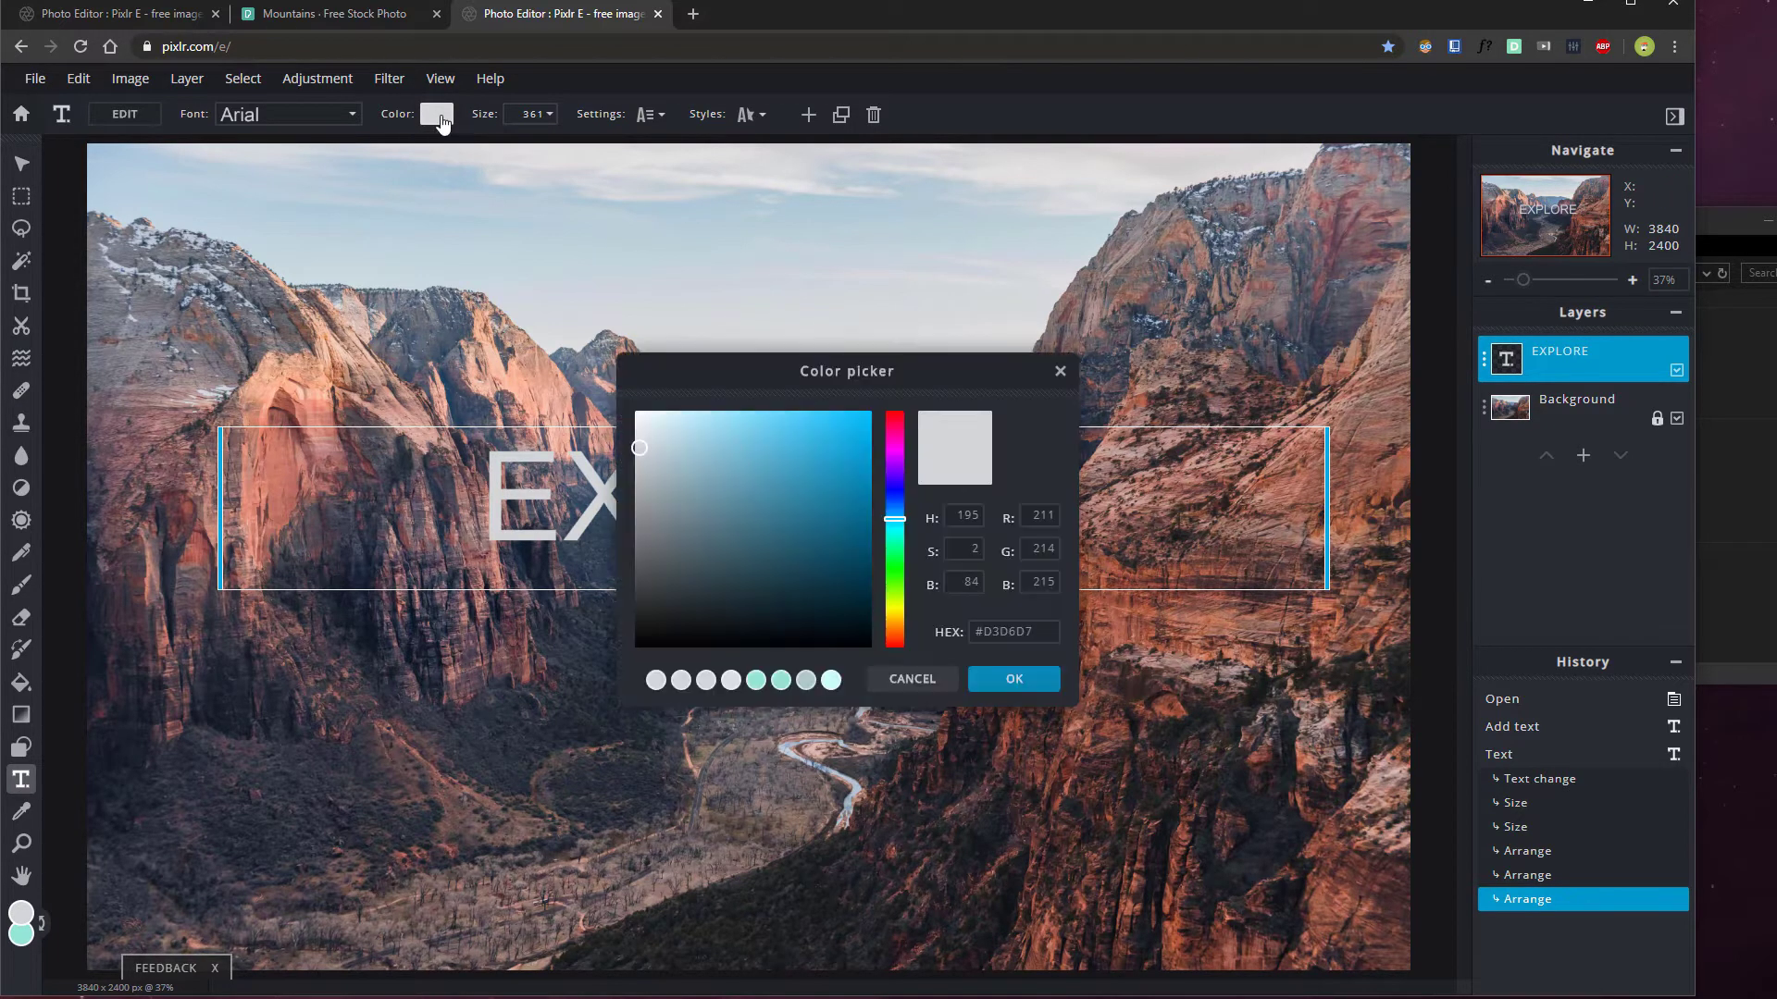
click(838, 423)
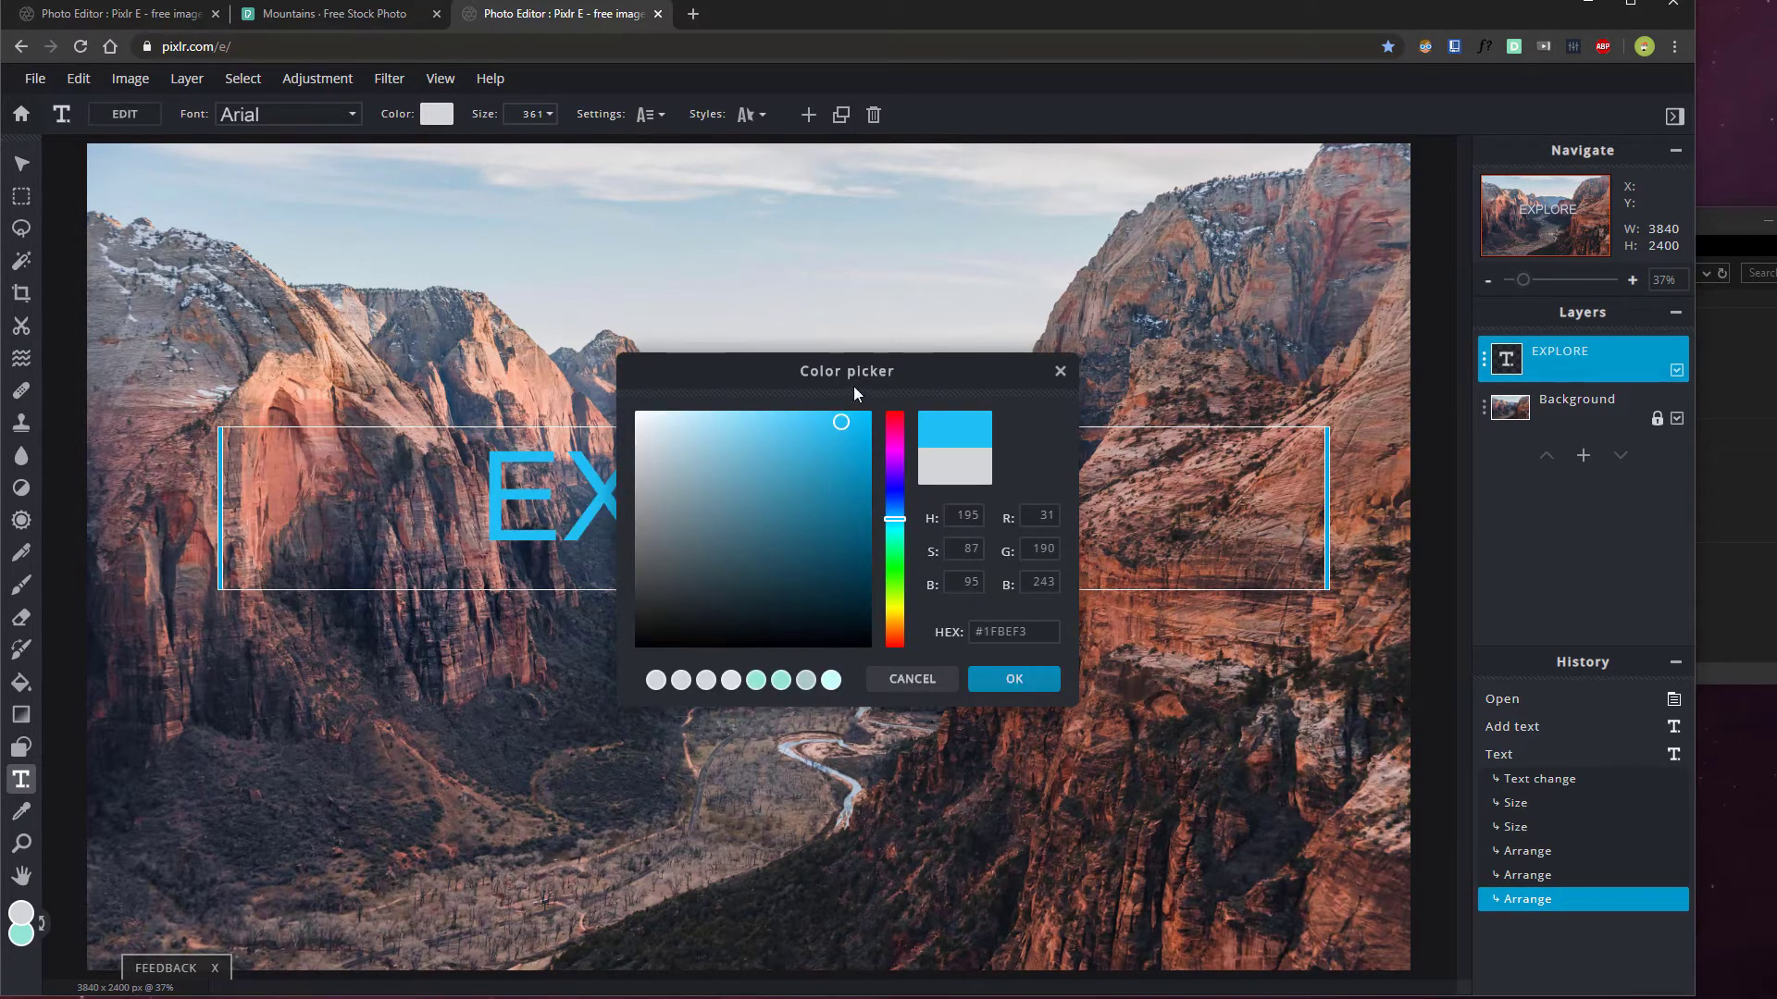
click(748, 504)
click(863, 425)
drag(718, 466, 630, 408)
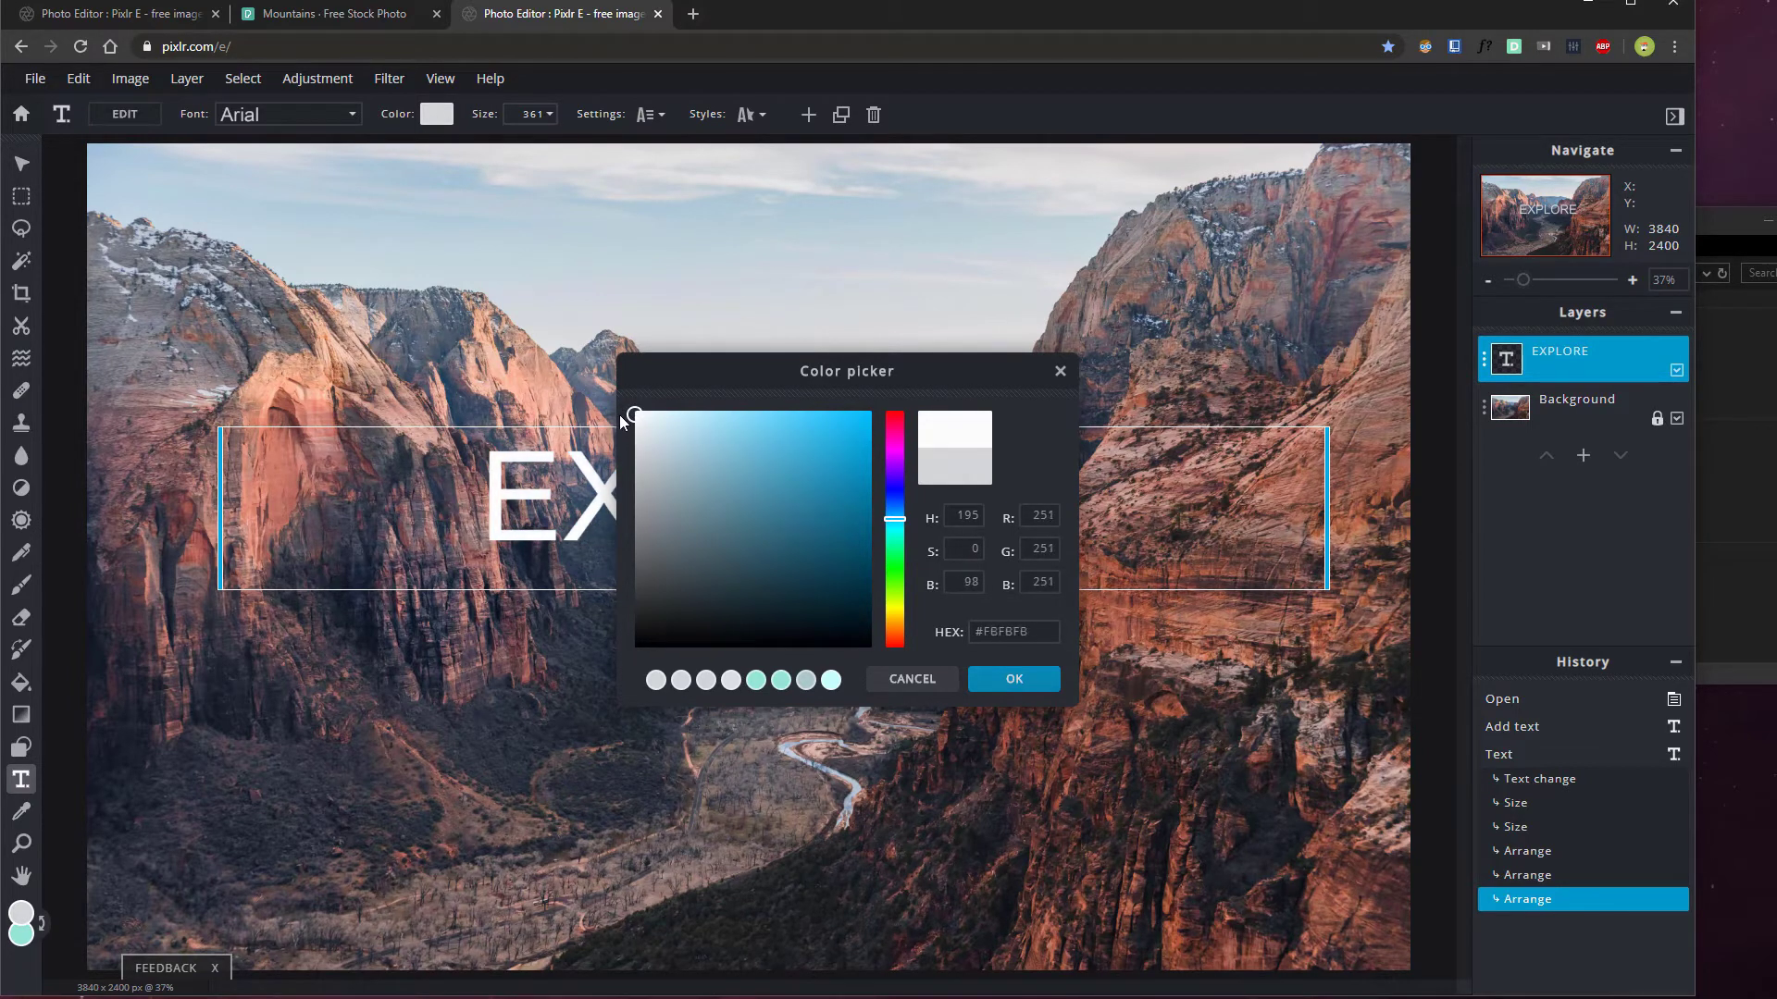
click(633, 412)
click(1014, 679)
drag(618, 547, 621, 545)
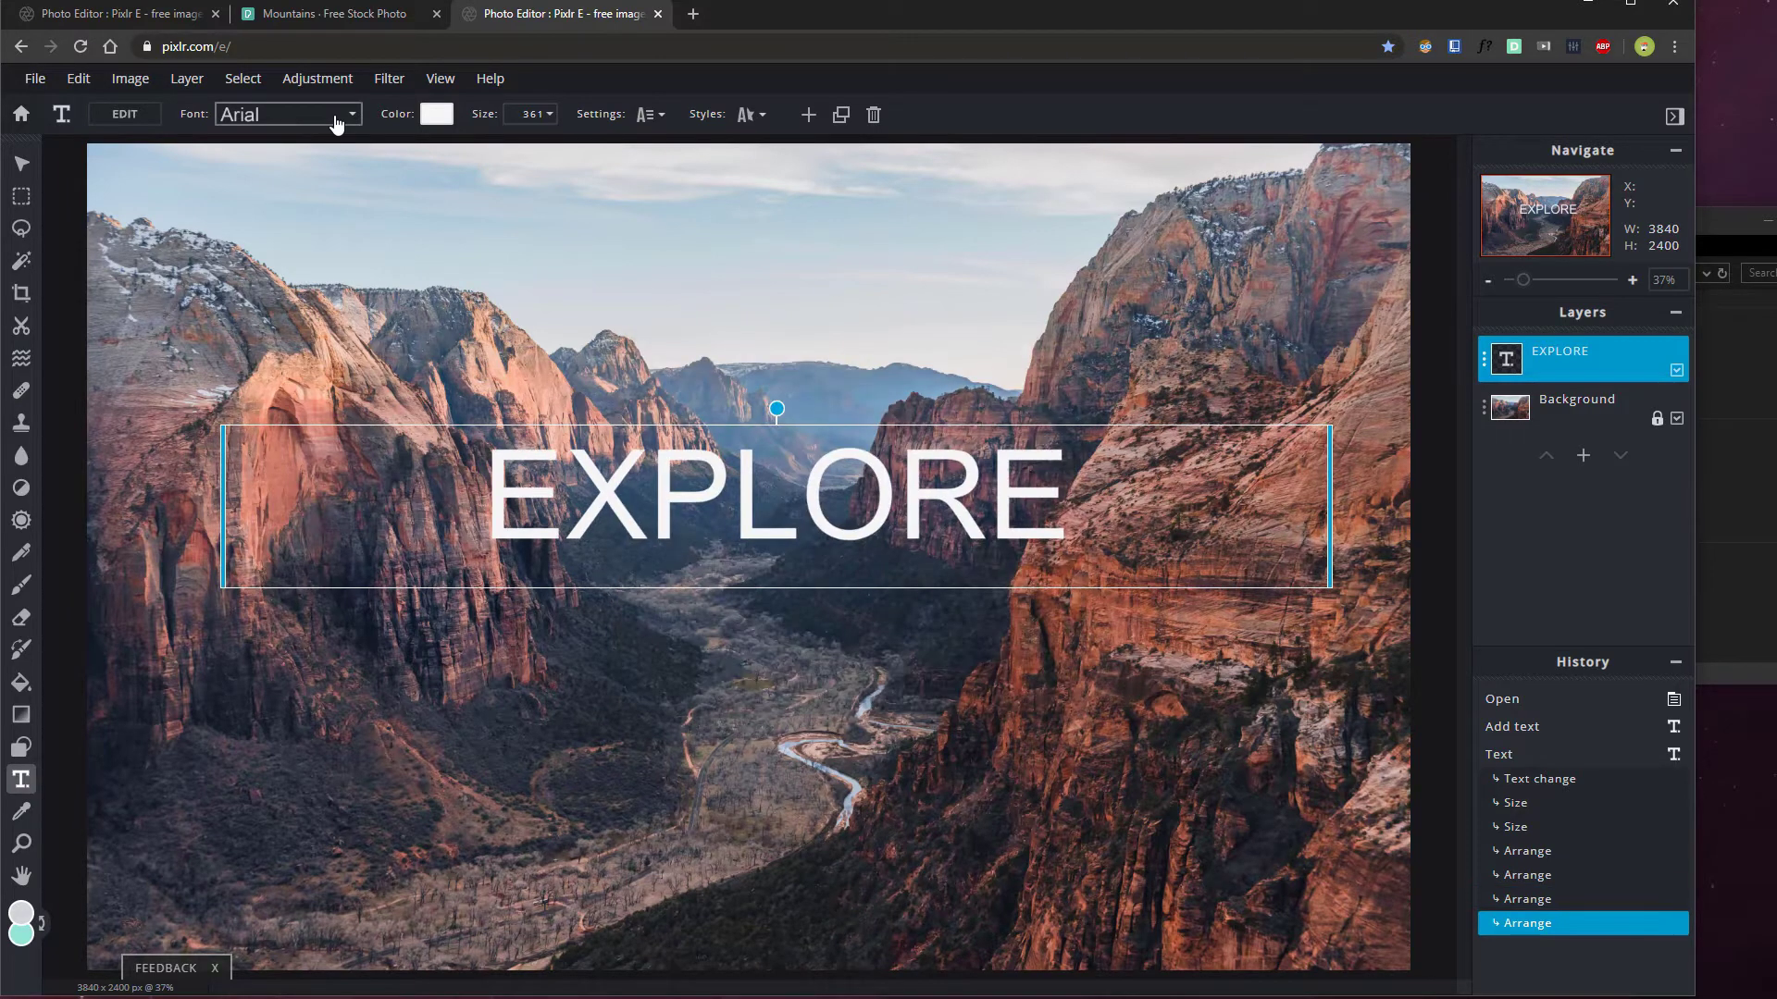
Preview the available fonts on the EXPLORE text and keep Arial
click(340, 124)
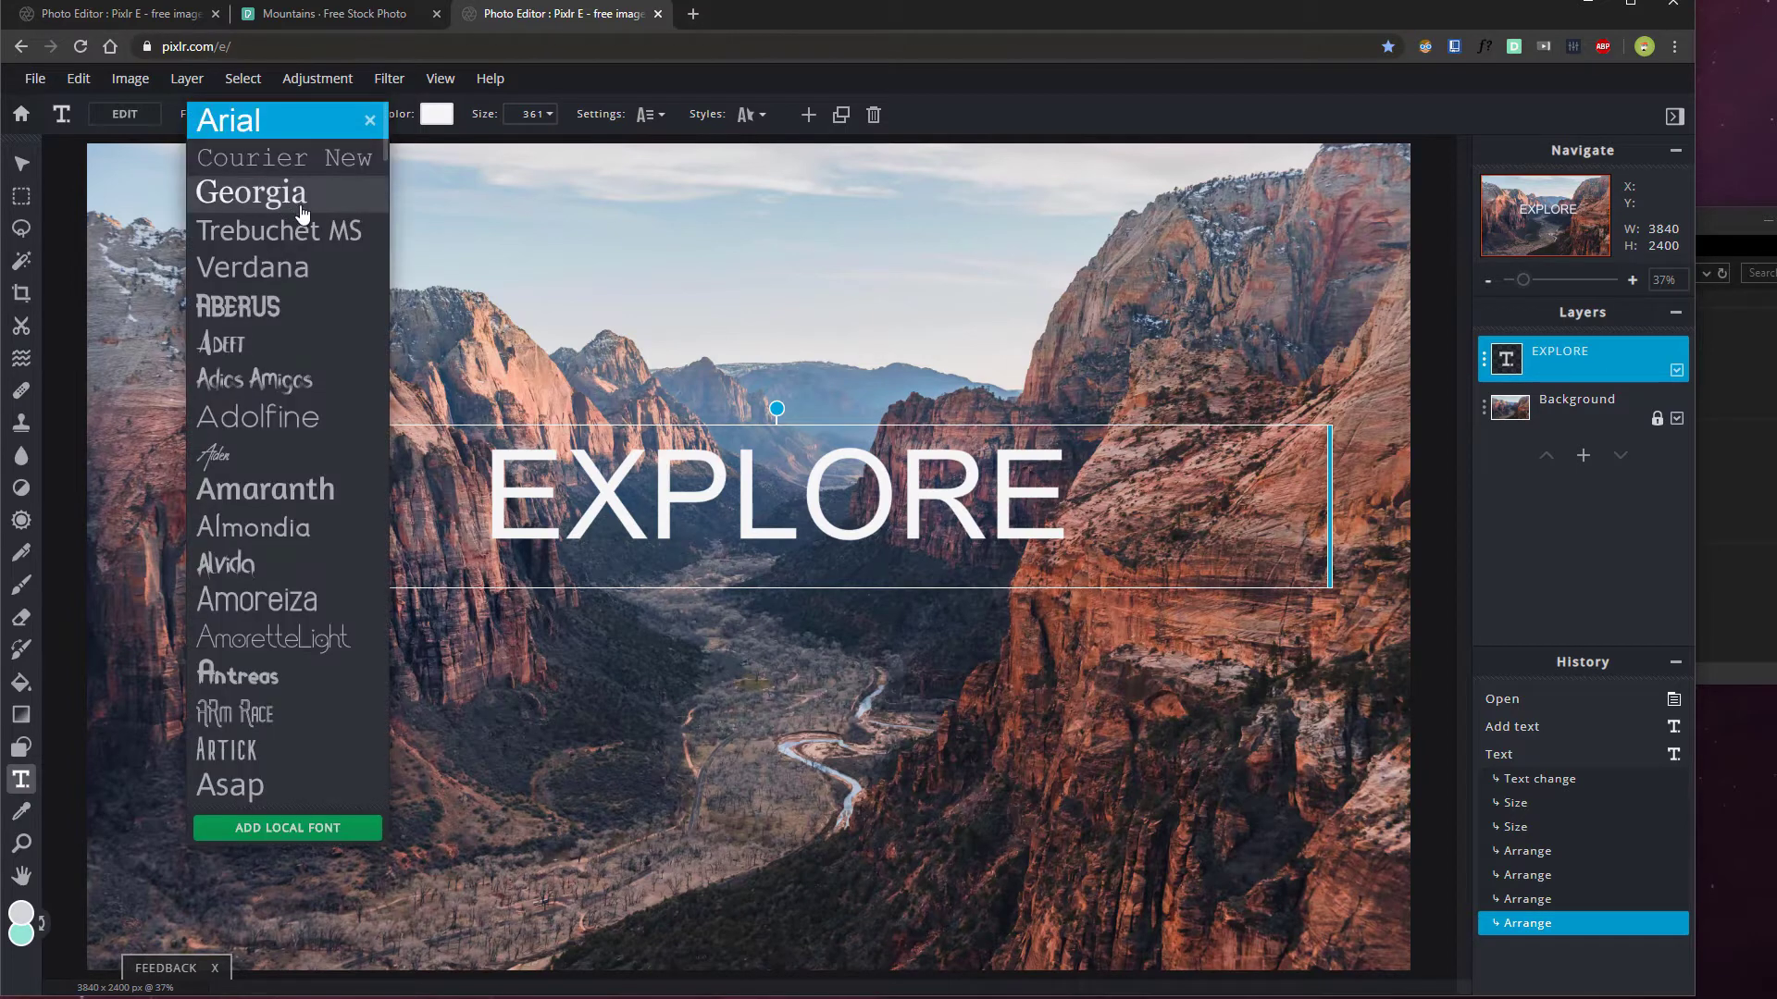
scroll(294, 388, down, 8)
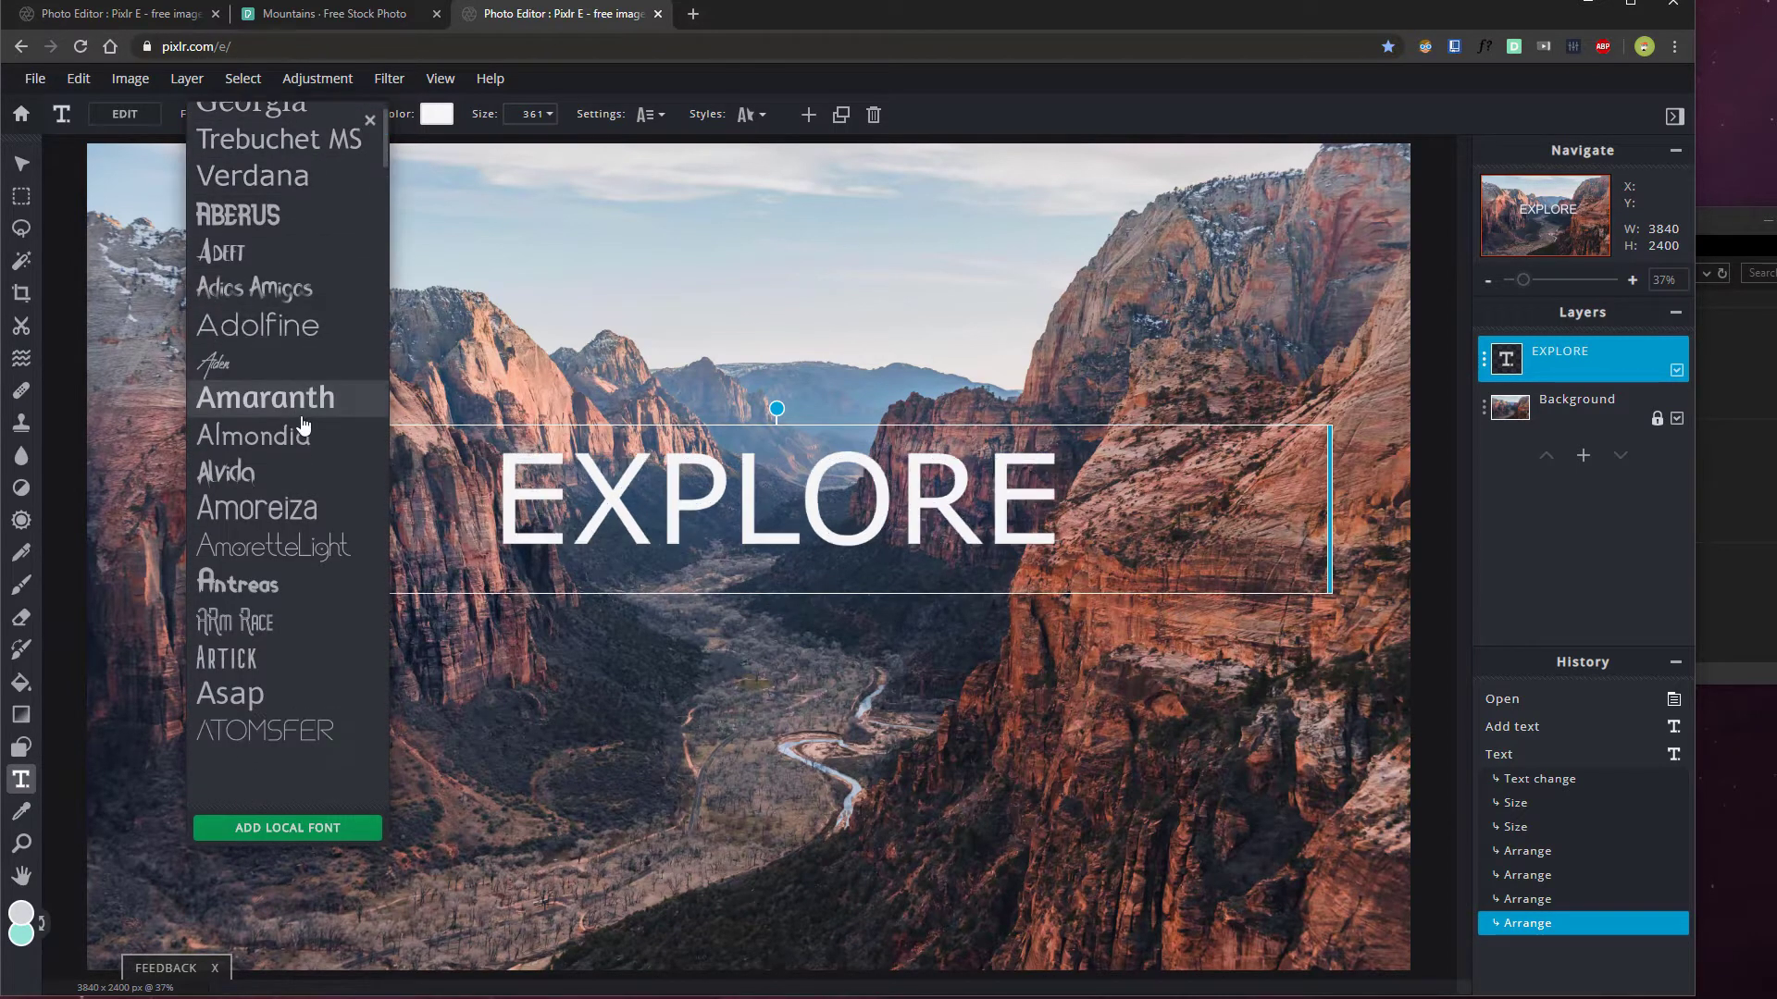
scroll(282, 554, down, 6)
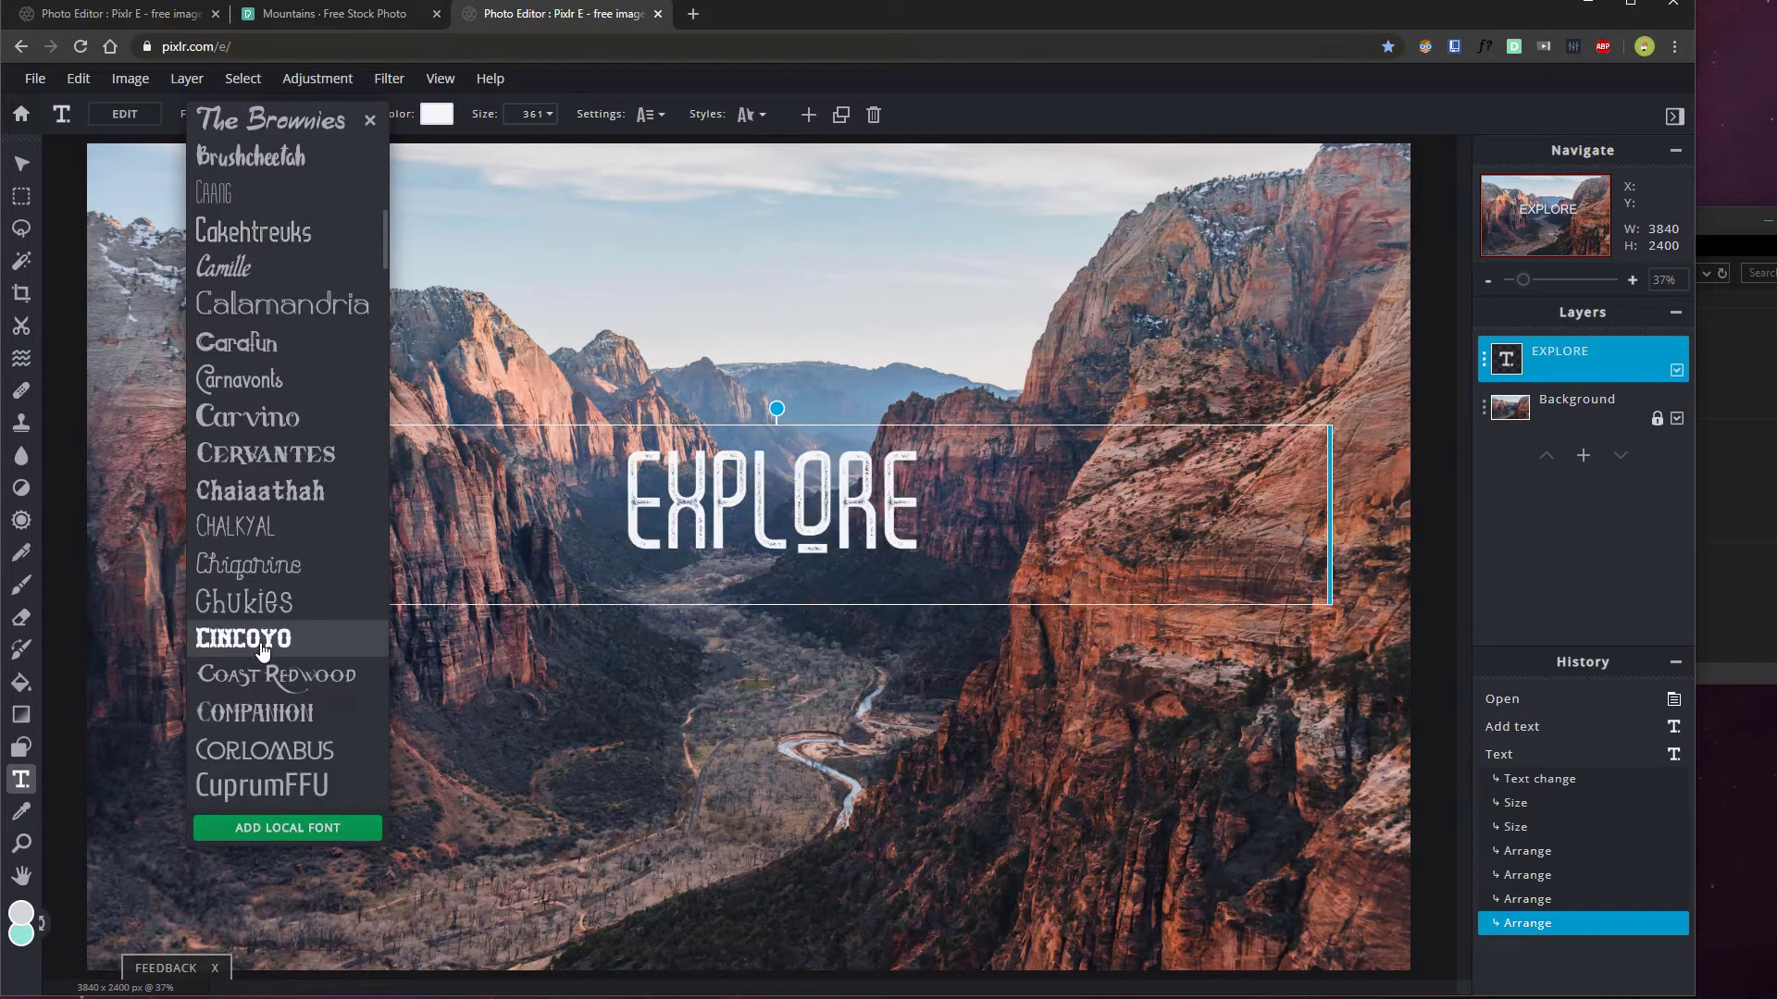
scroll(262, 666, down, 3)
scroll(269, 597, down, 4)
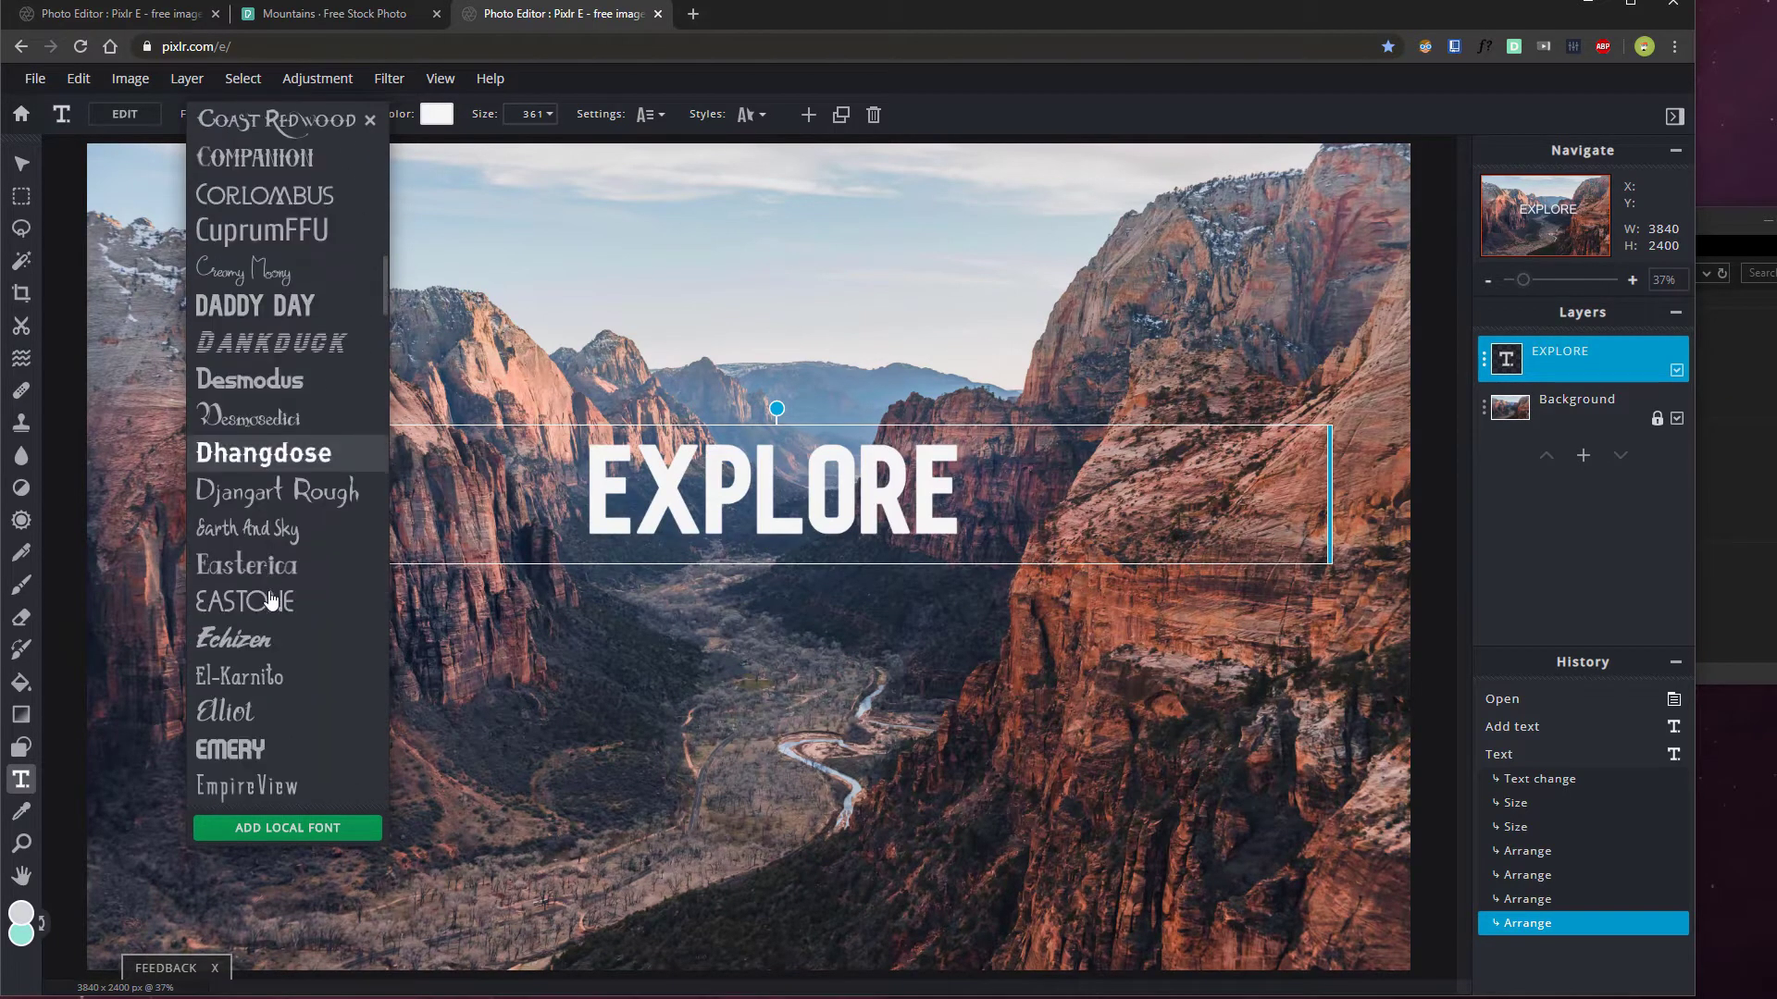
scroll(277, 597, up, 3)
scroll(282, 598, down, 6)
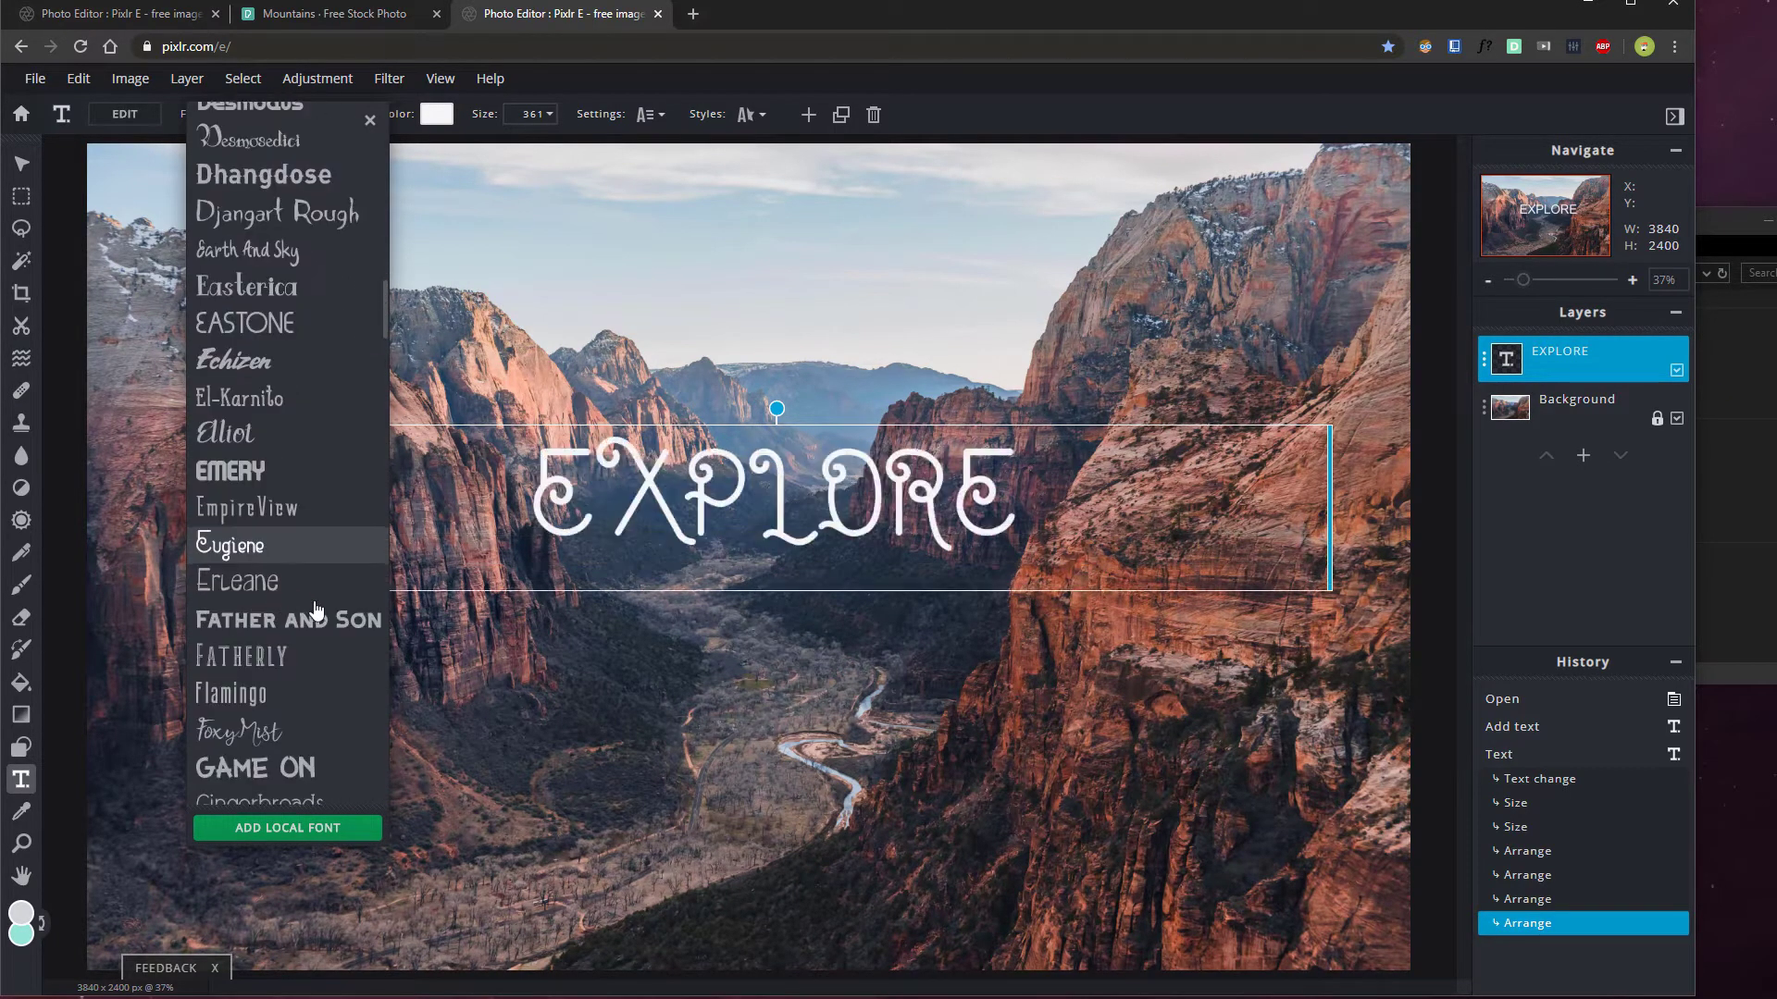
scroll(282, 578, down, 4)
scroll(292, 536, up, 7)
scroll(294, 389, up, 10)
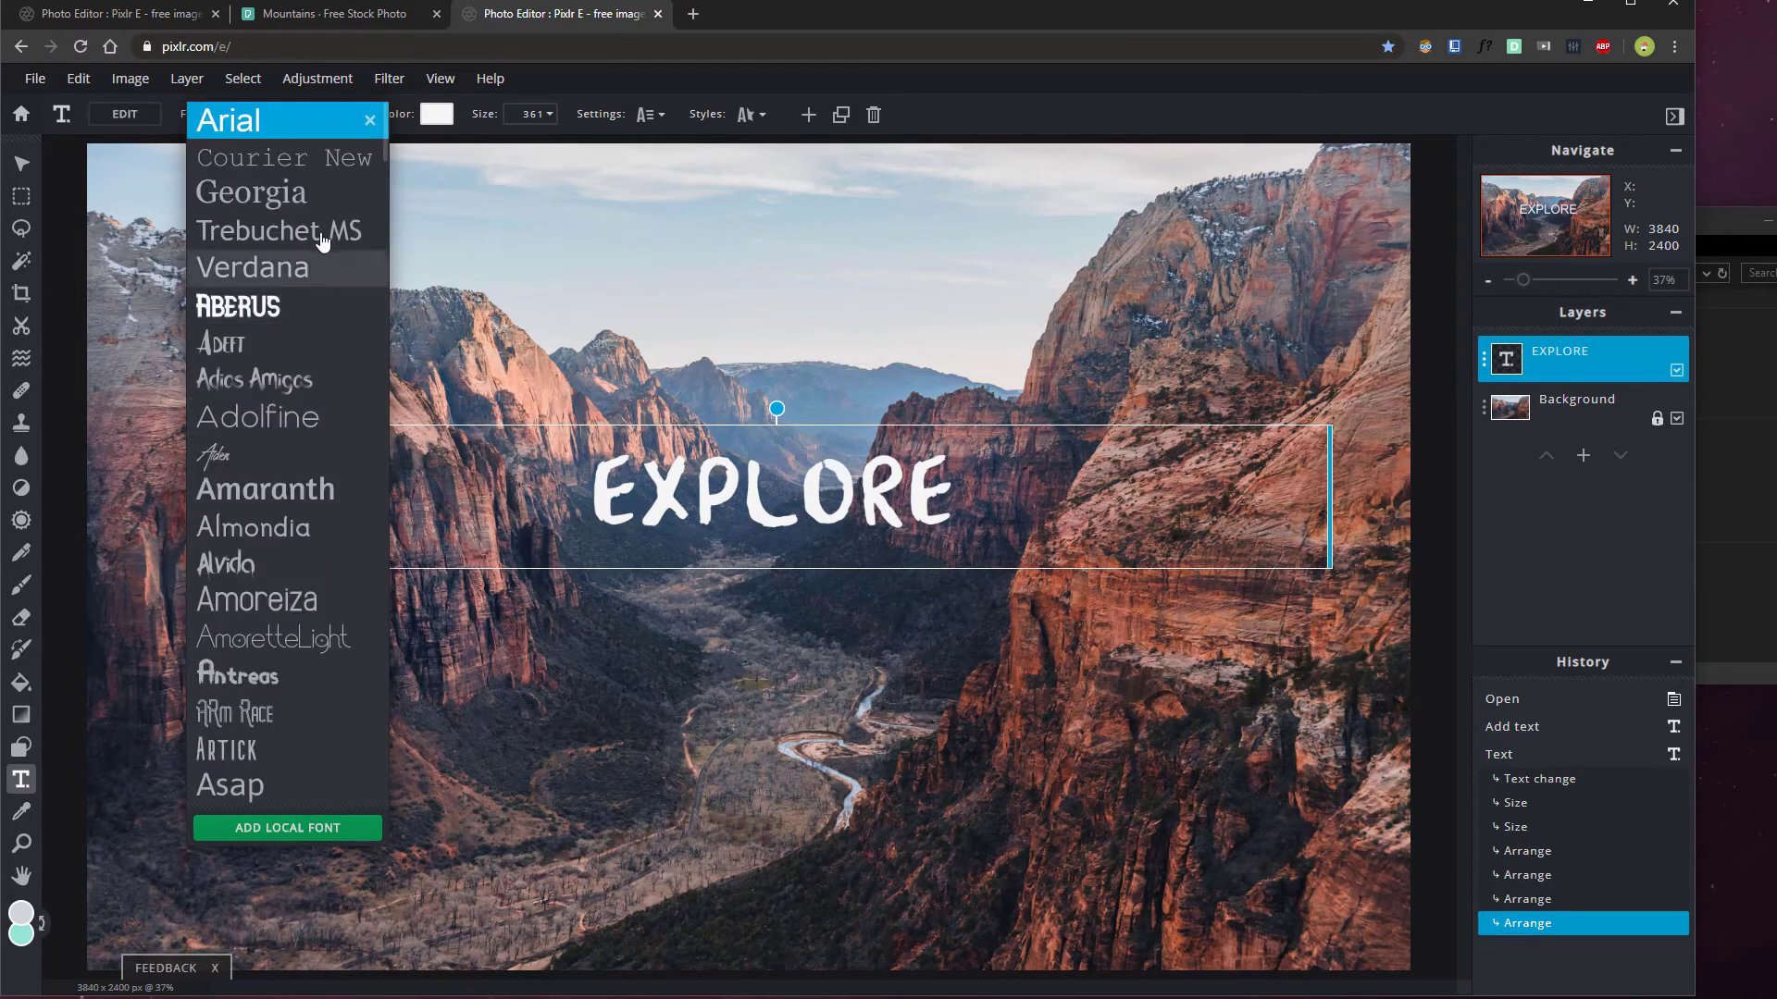
click(268, 124)
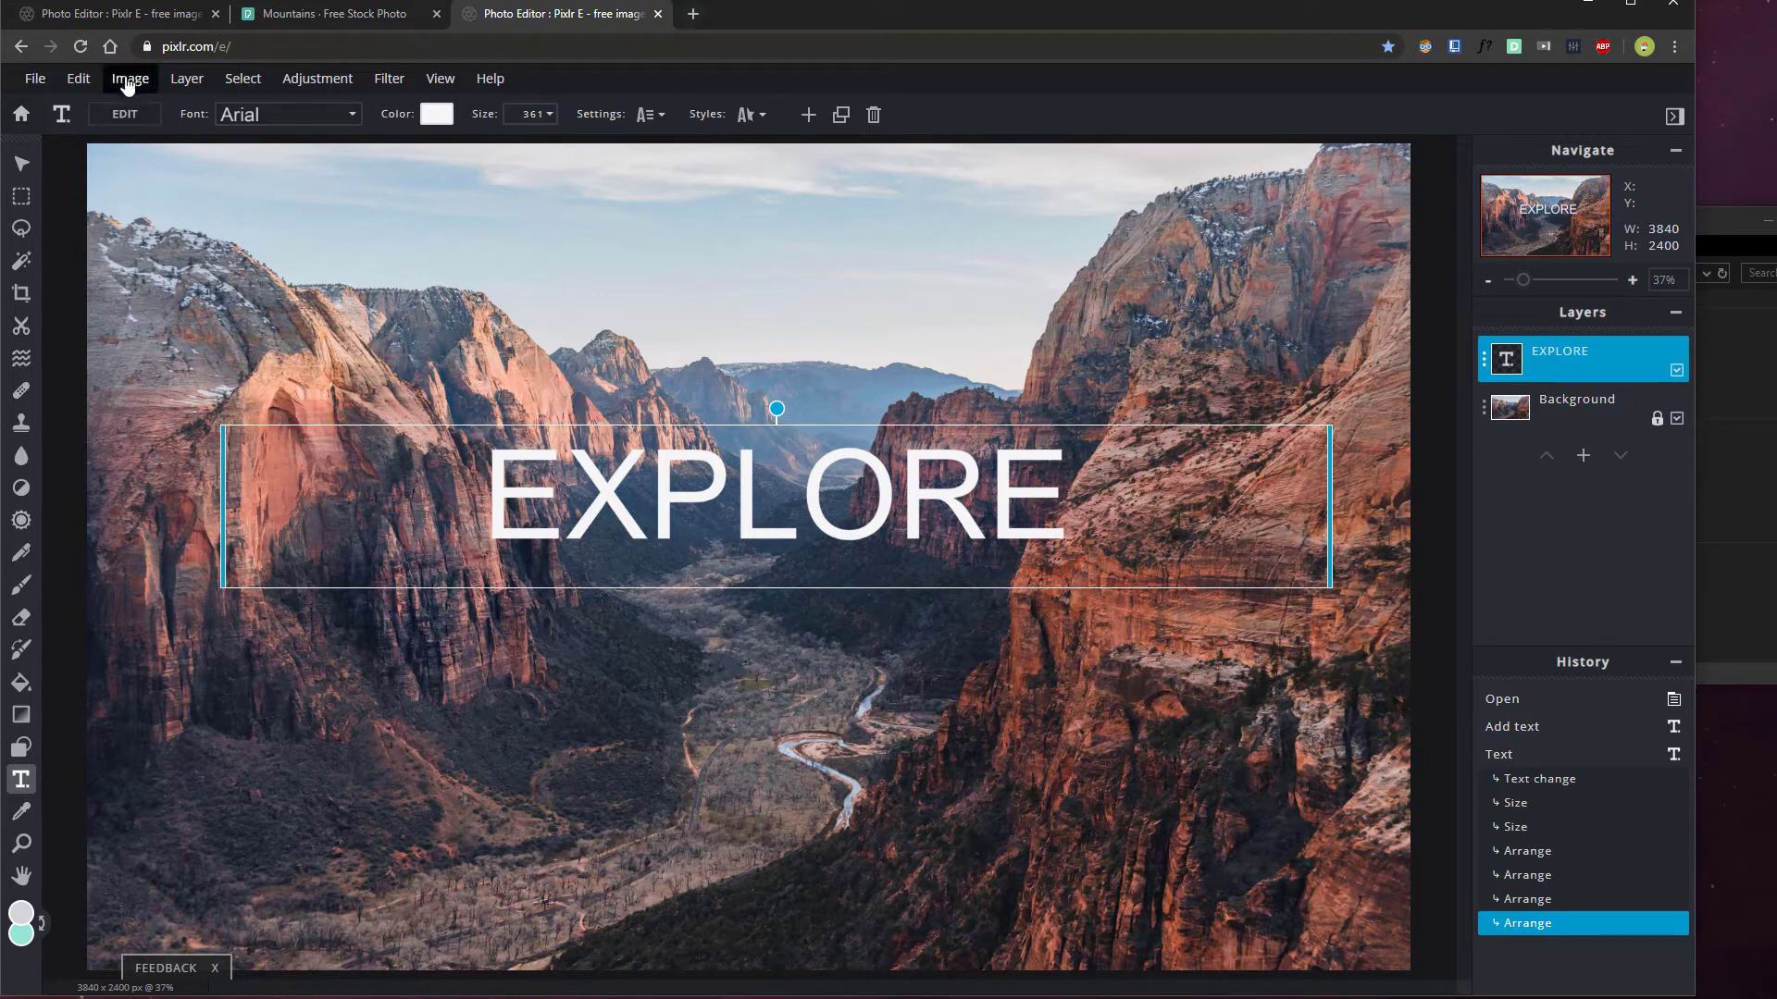
Open dafont.com in a new browser tab to view its font categories, and return to the blank tab page
click(692, 14)
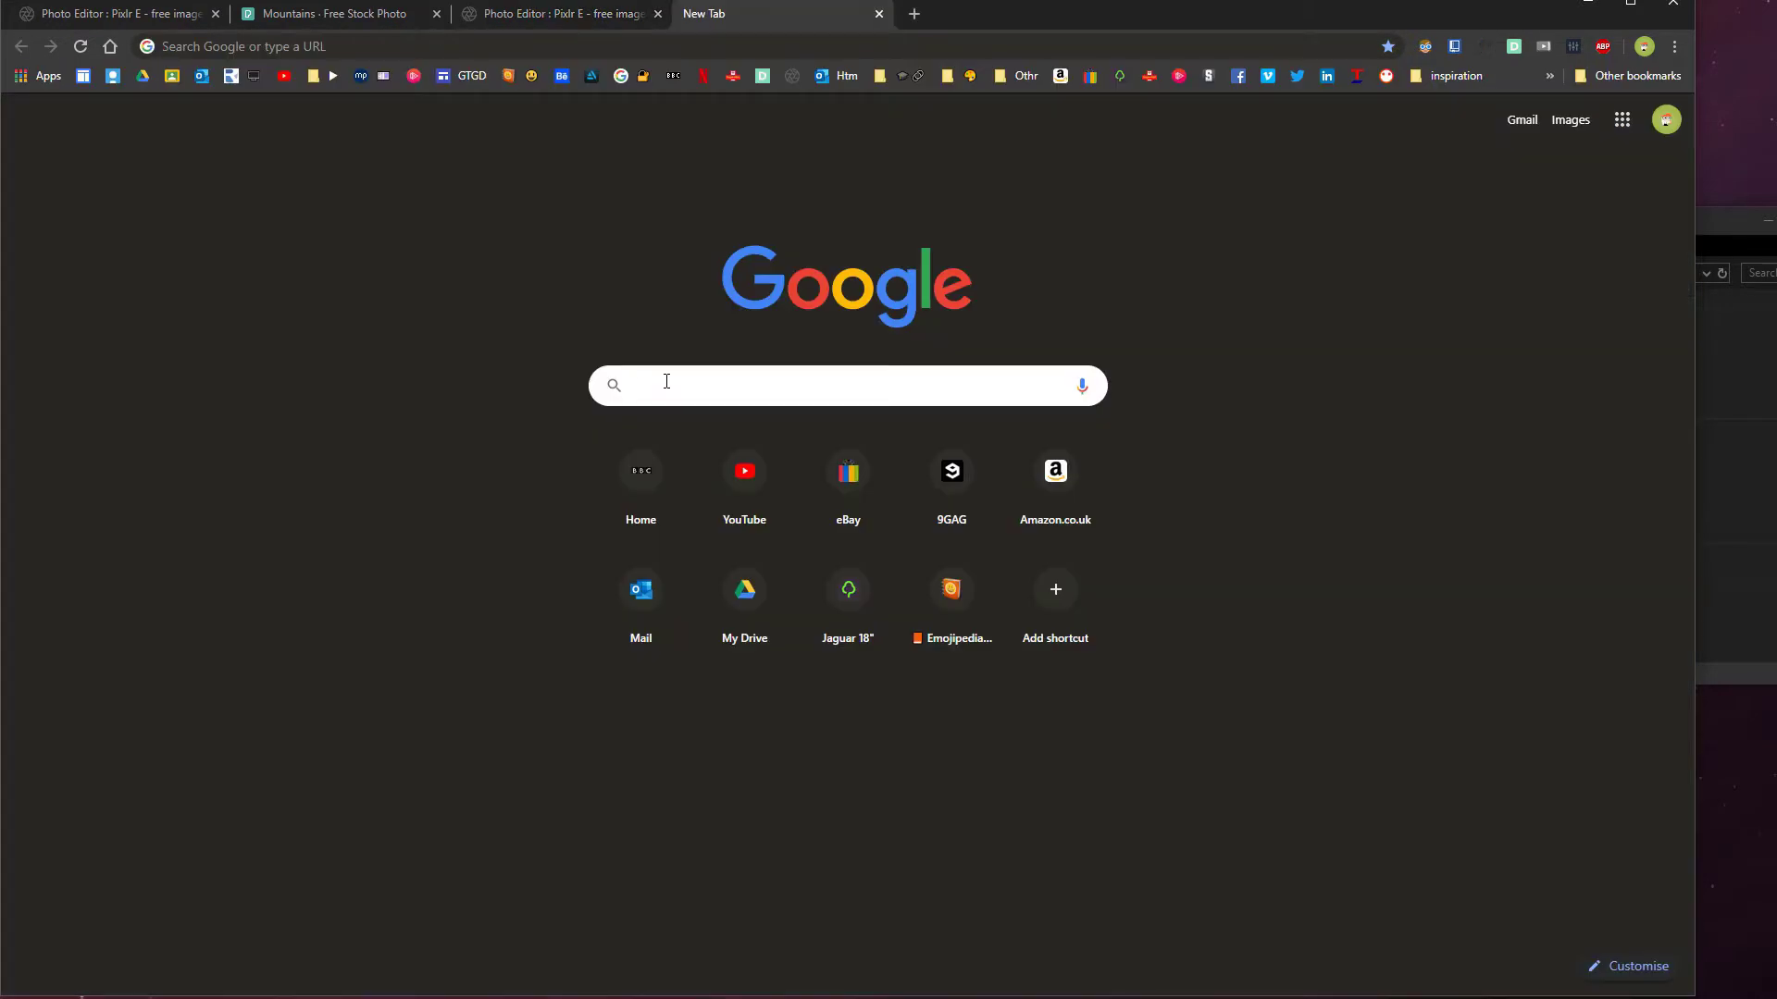
text(dafont.com)
key(Return)
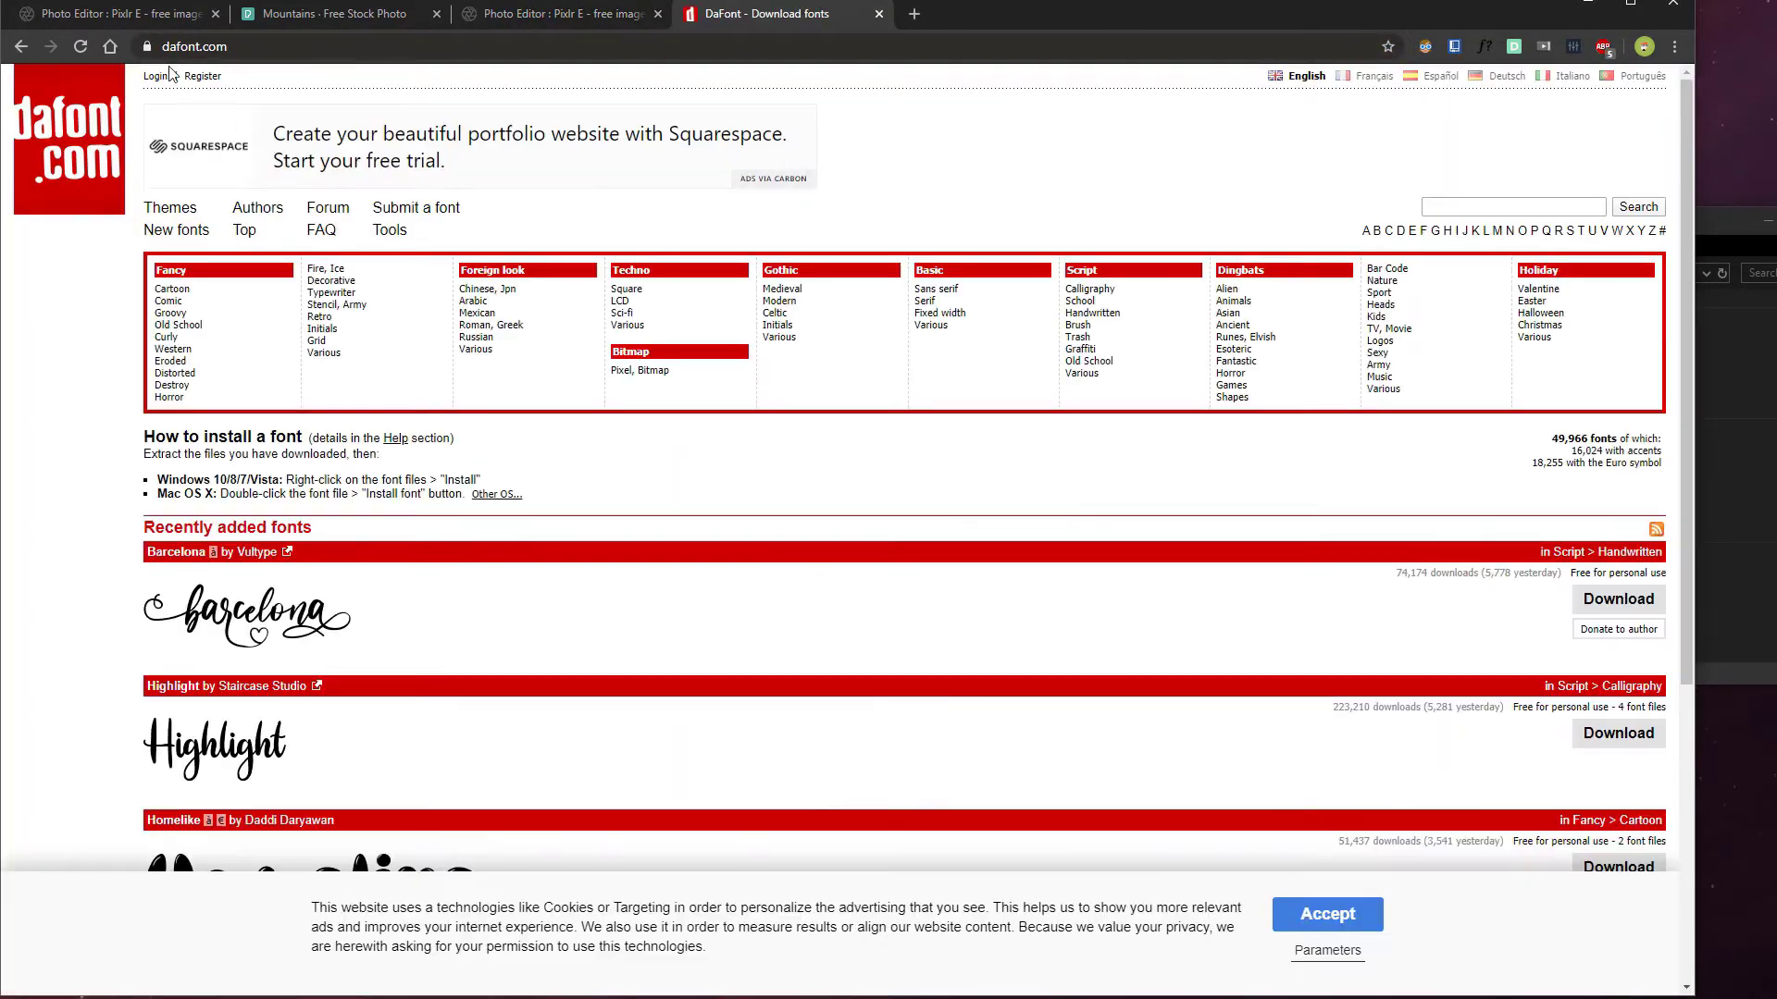
click(20, 47)
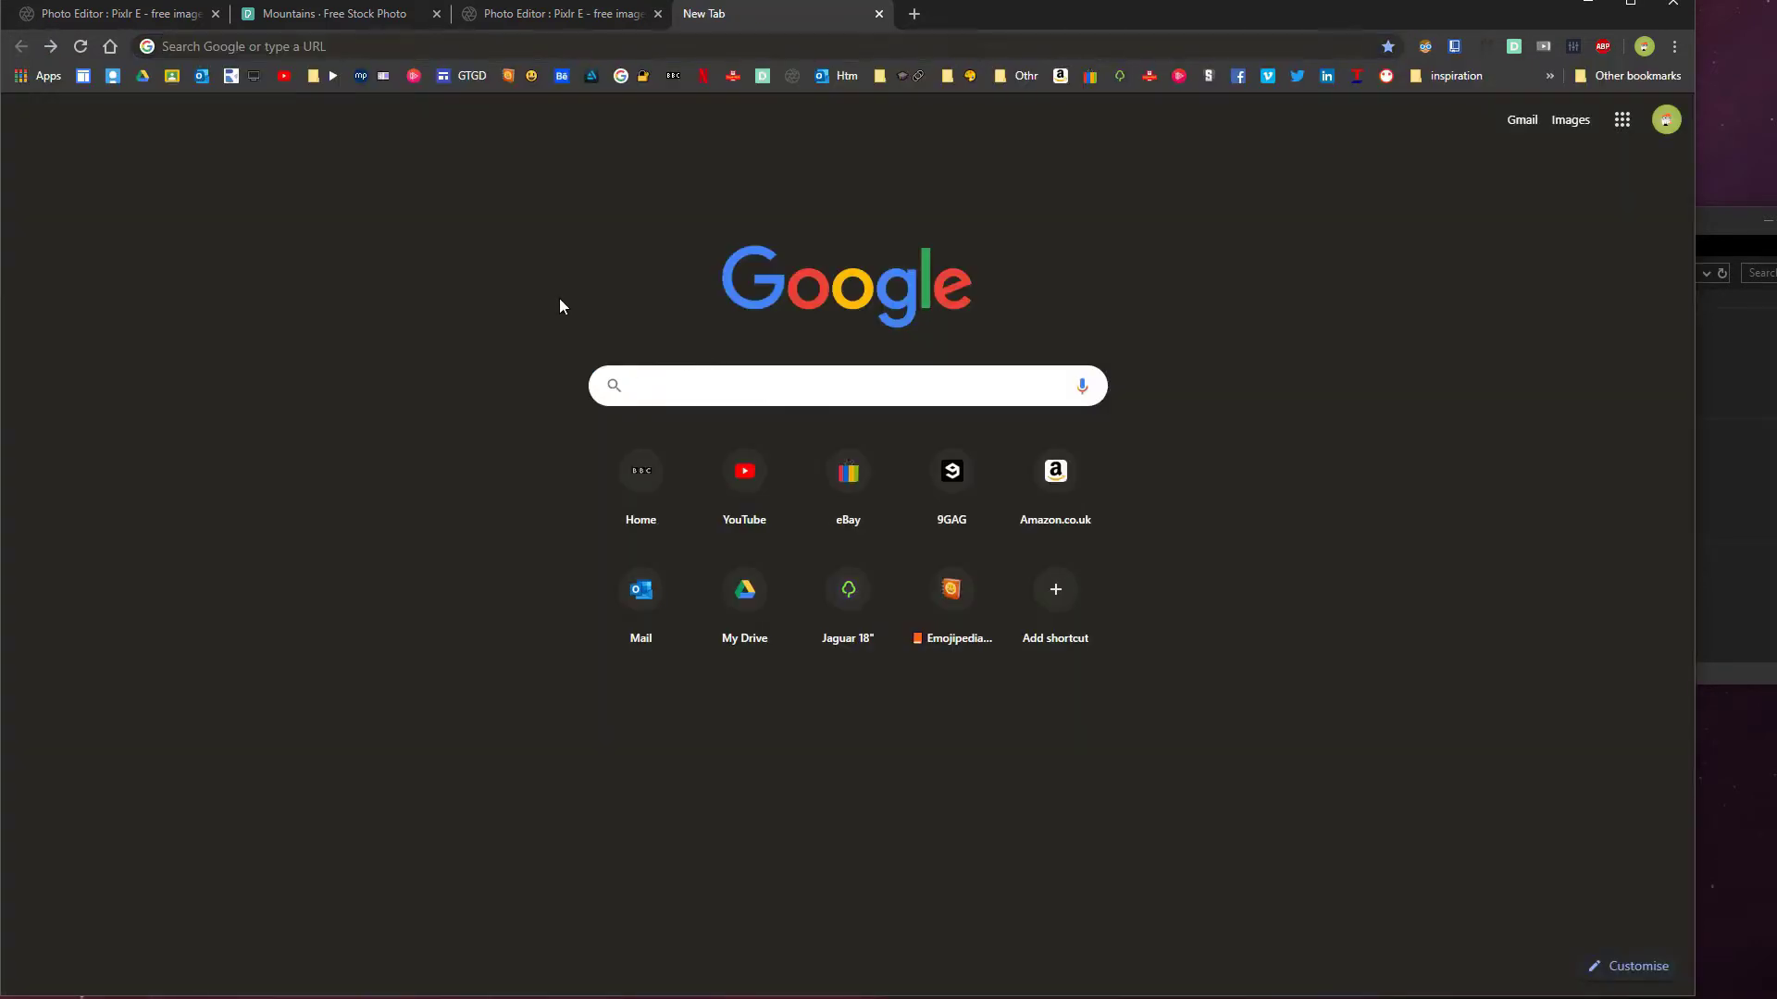
Search the web for "futura bold" and open the fontsgeek.com page for Futura Bold
text(futura bold)
key(Return)
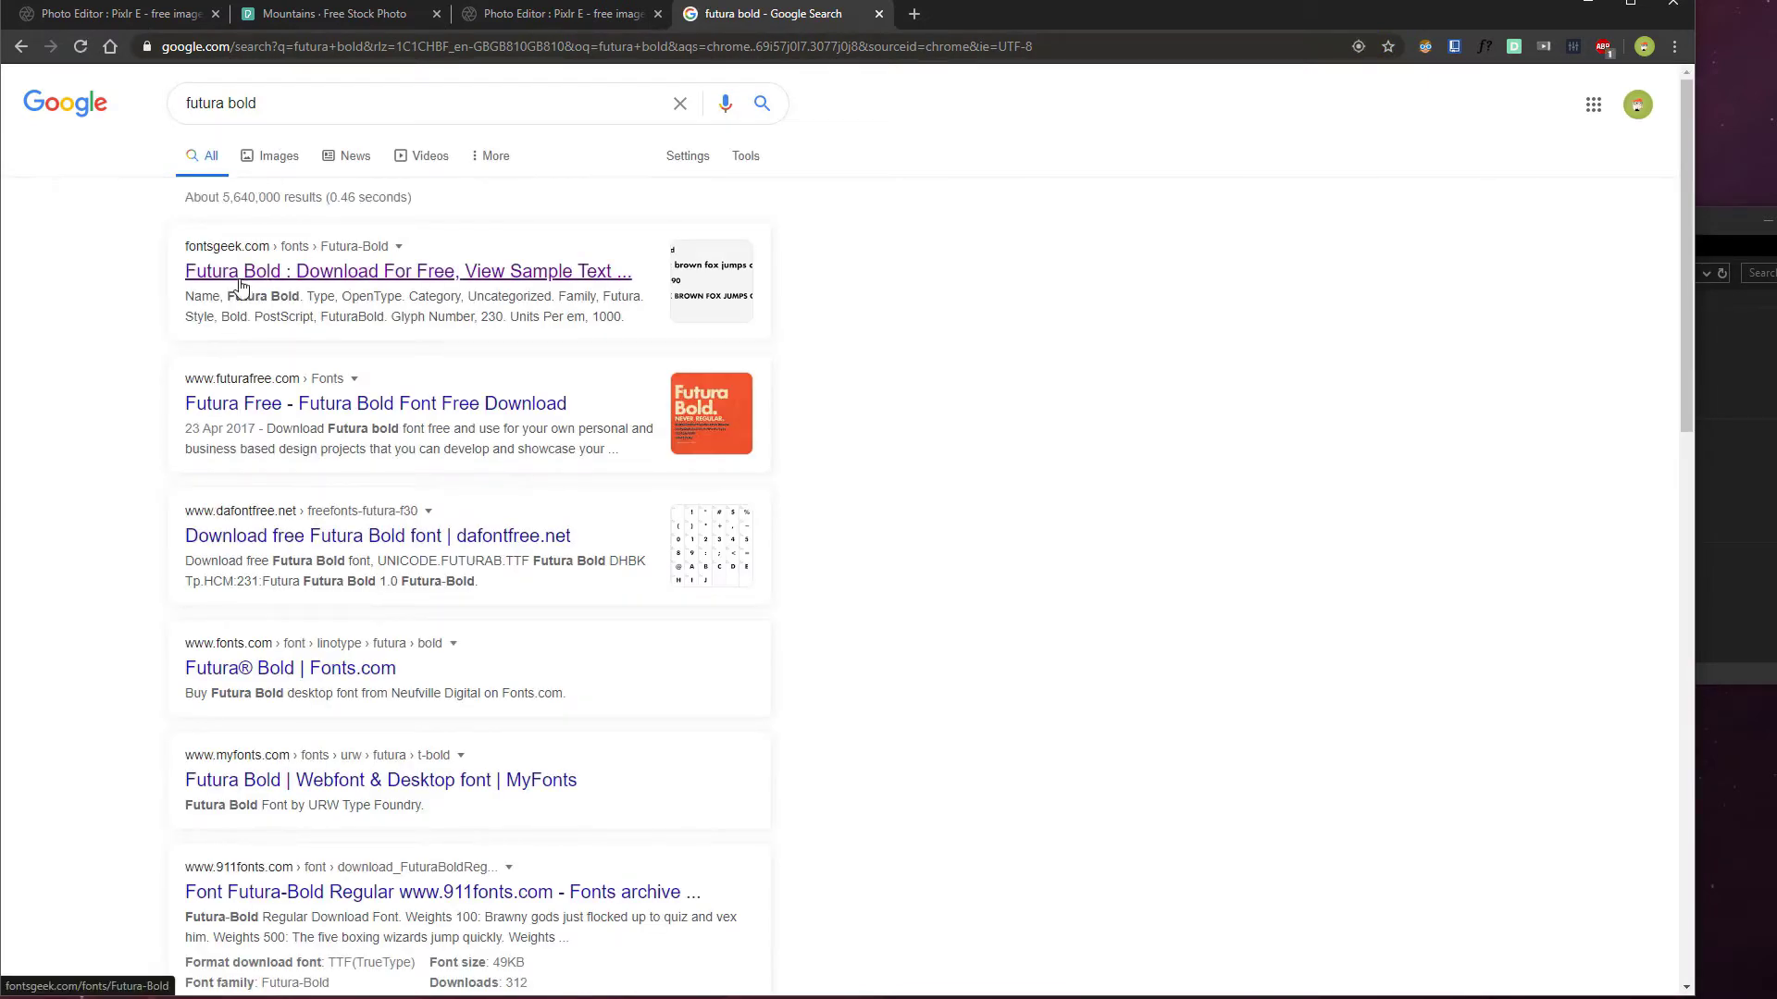
click(241, 284)
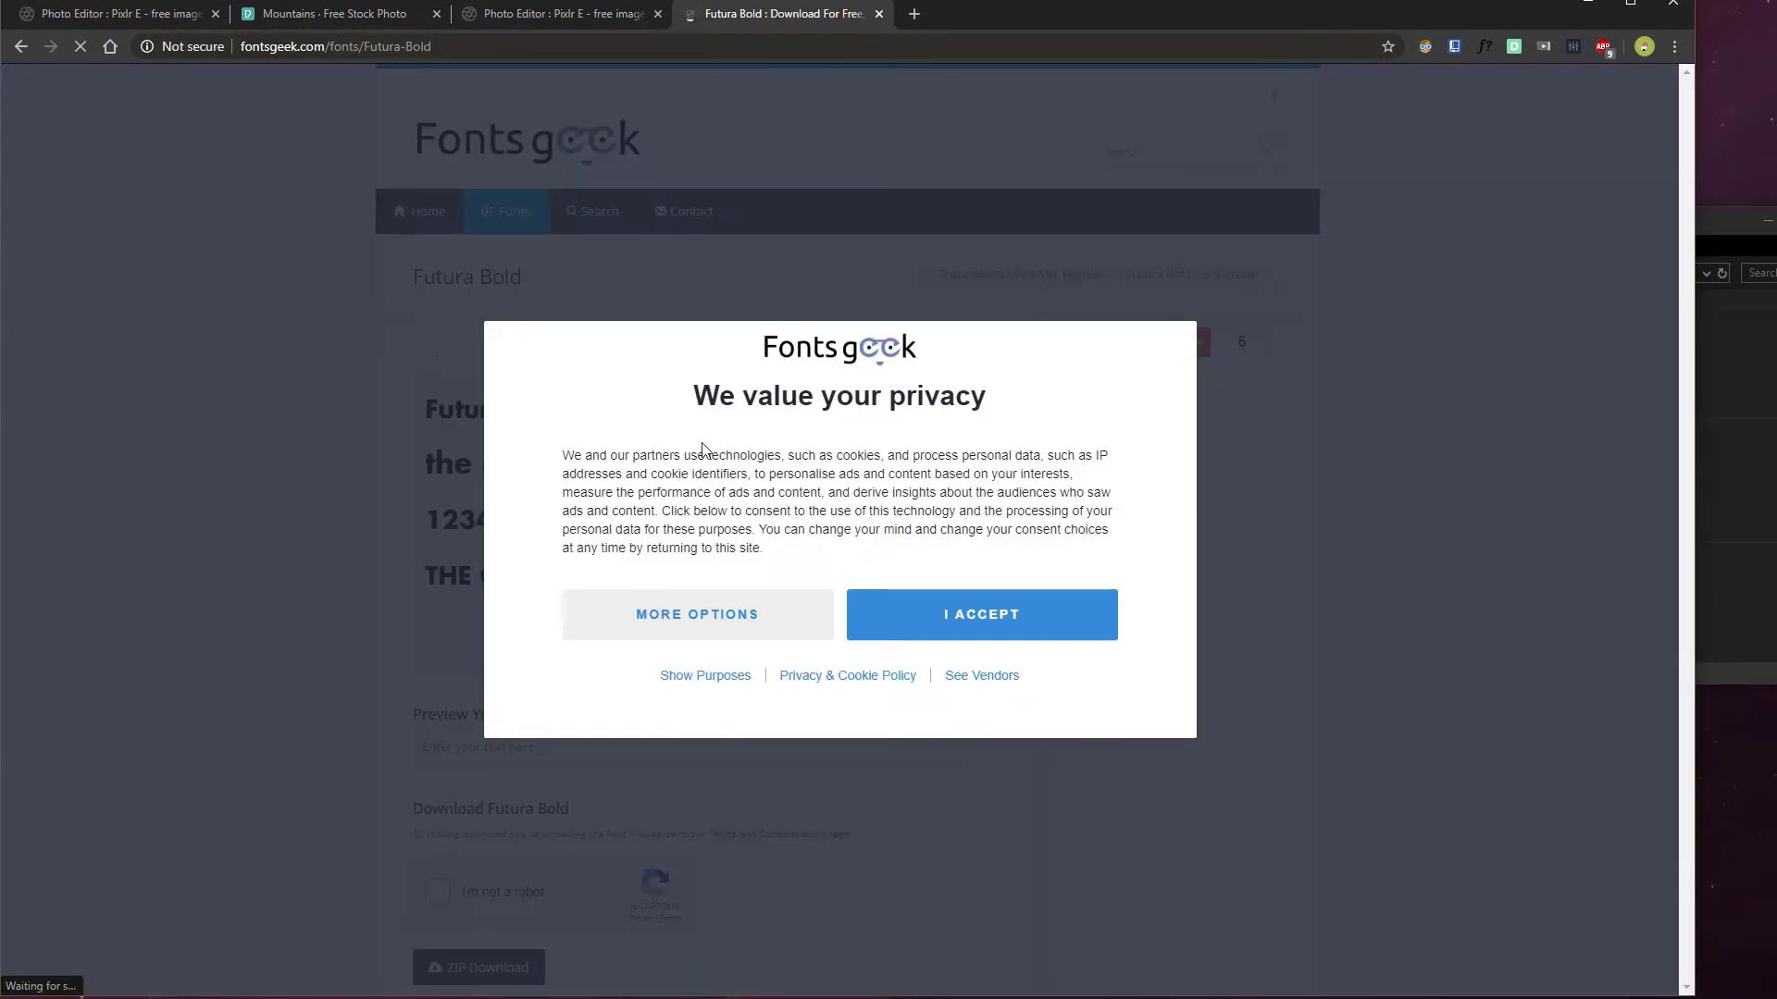
Accept the privacy notice, complete the robot check and download the Futura Bold font as a ZIP
click(939, 610)
scroll(387, 595, down, 1)
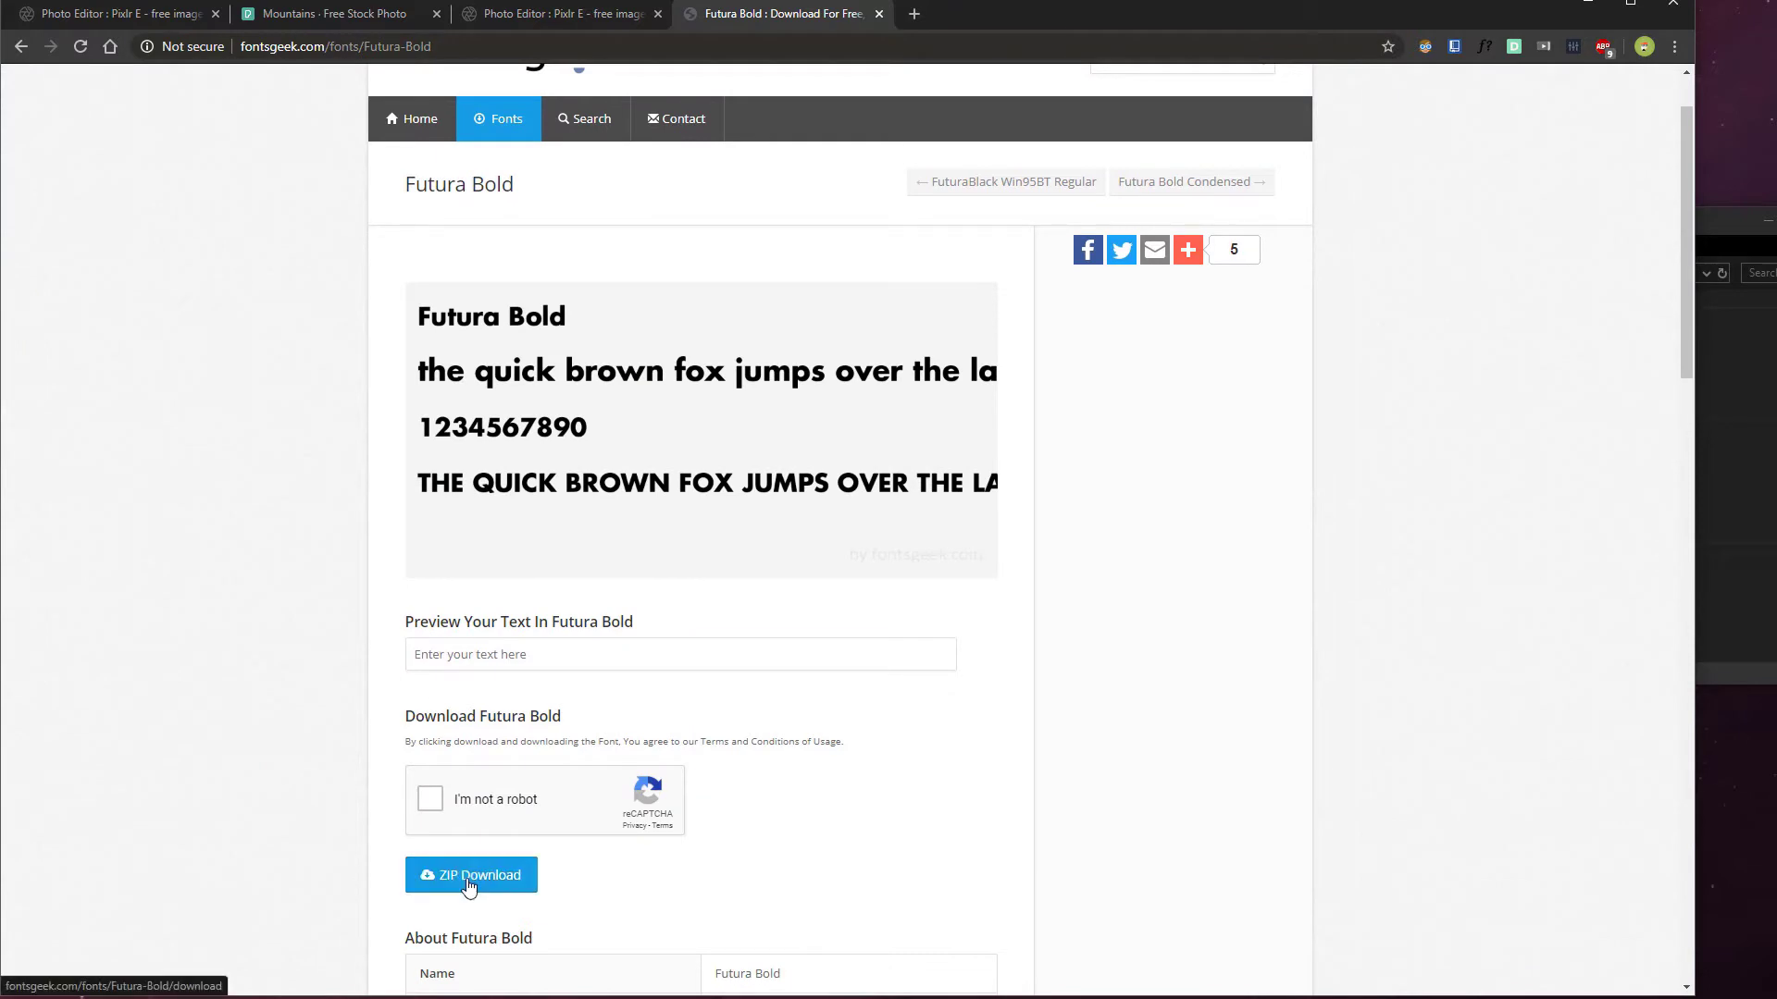
click(429, 800)
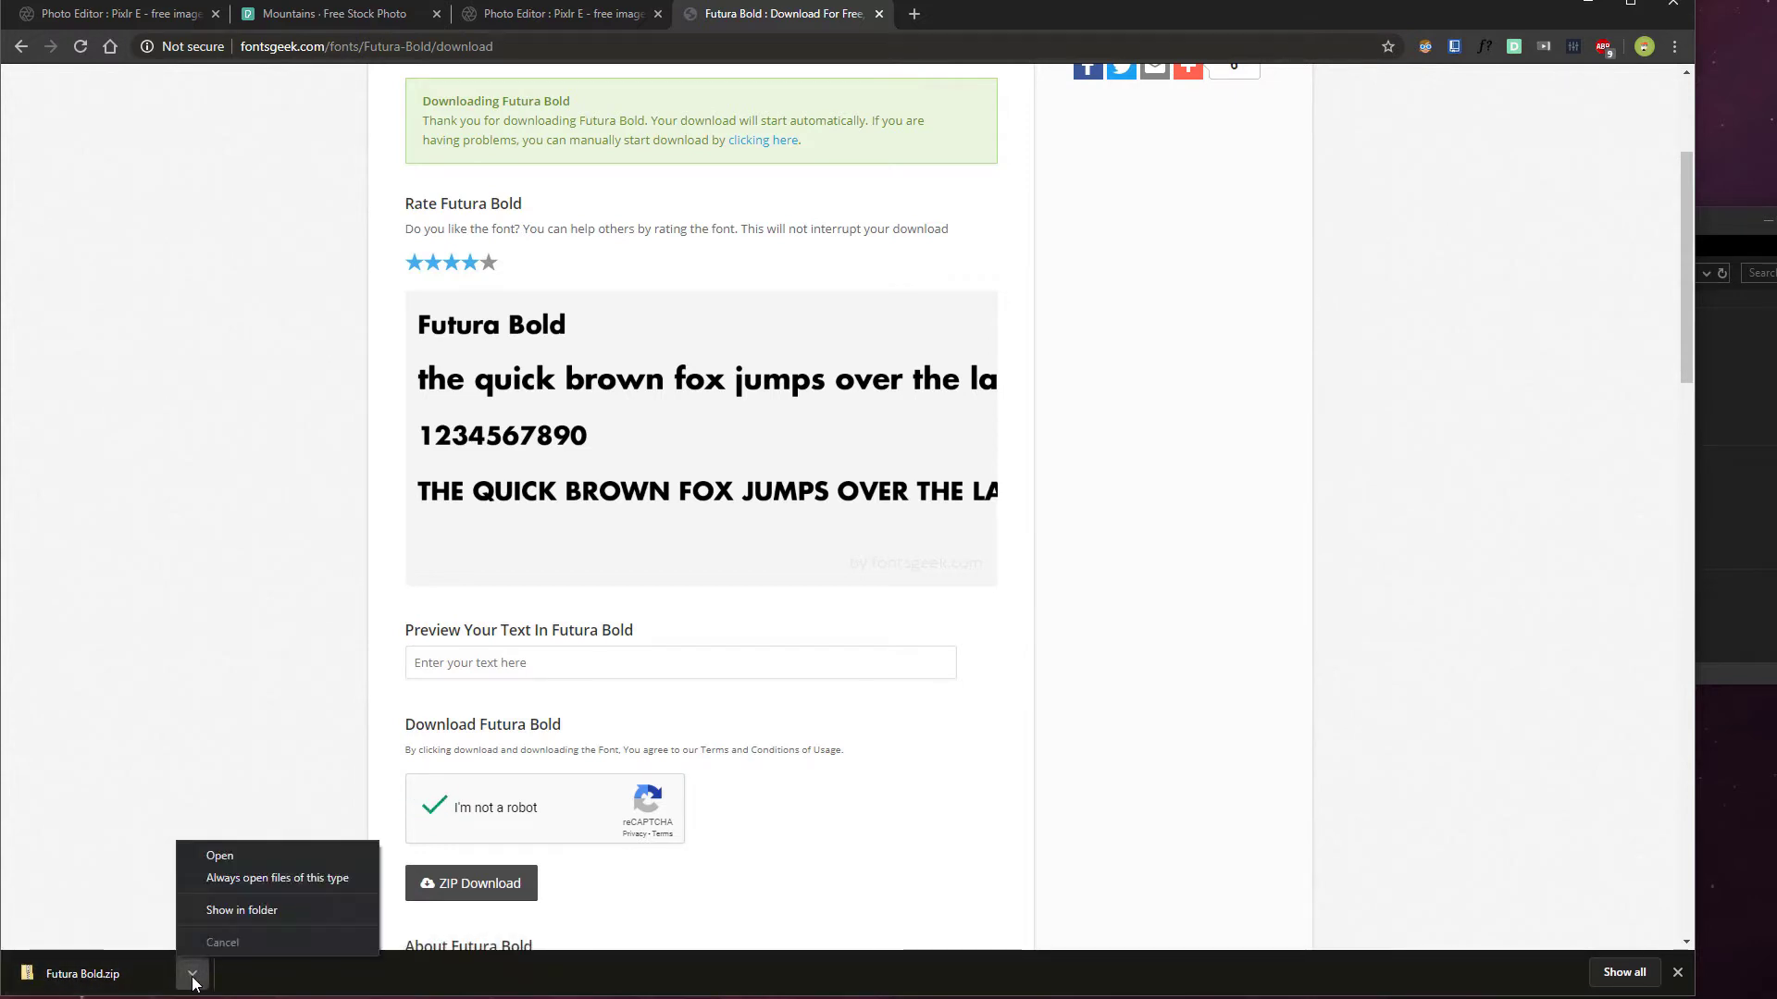
Show Futura Bold.zip in its Downloads folder and extract all its files into a Futura Bold folder
click(242, 910)
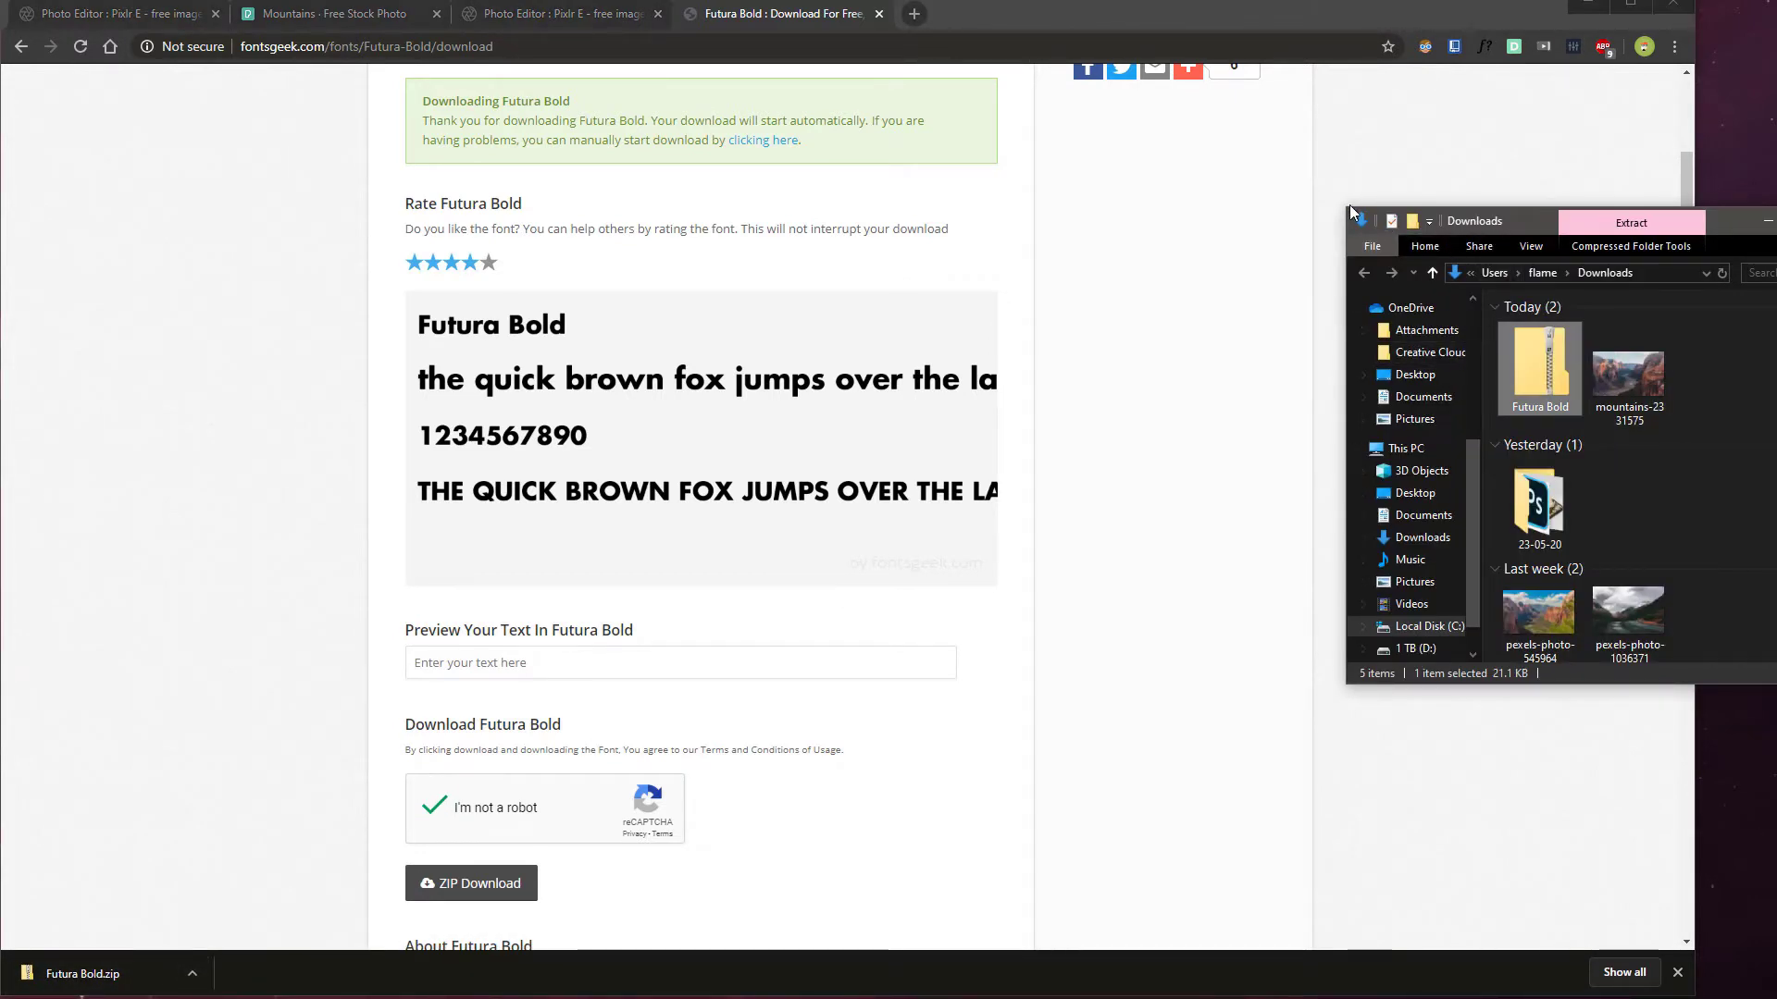
drag(1349, 204, 1138, 180)
drag(1273, 197, 851, 242)
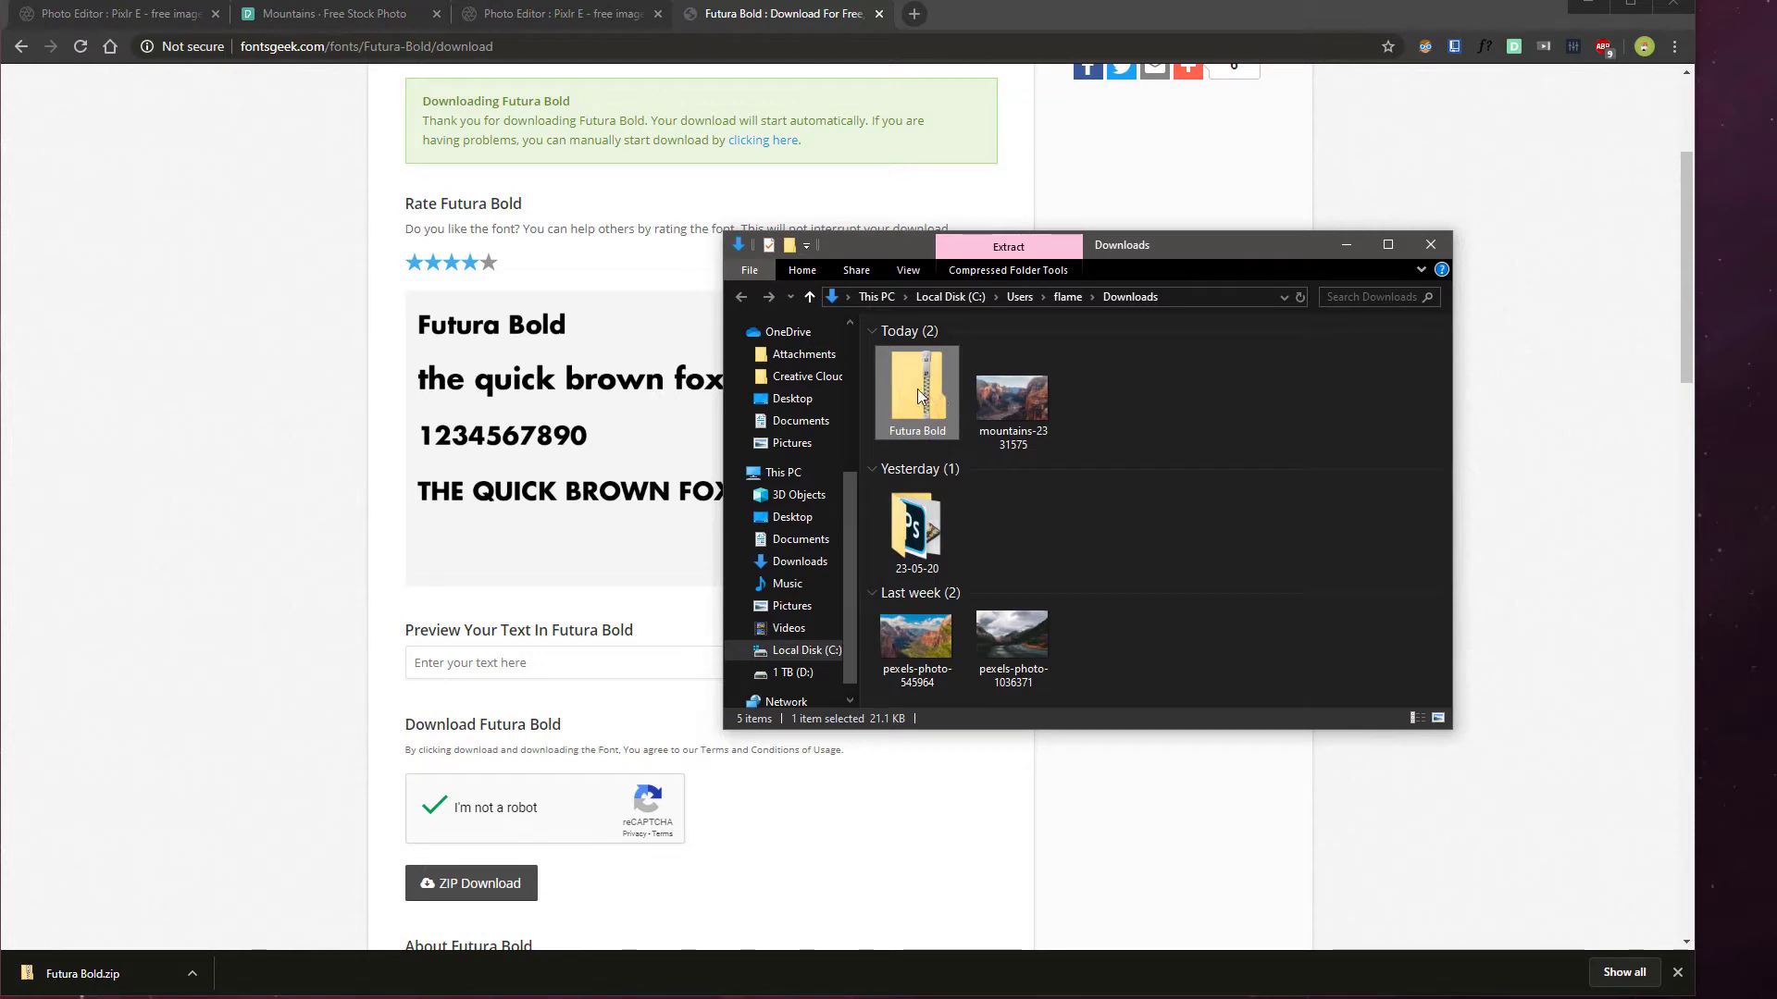
right_click(920, 385)
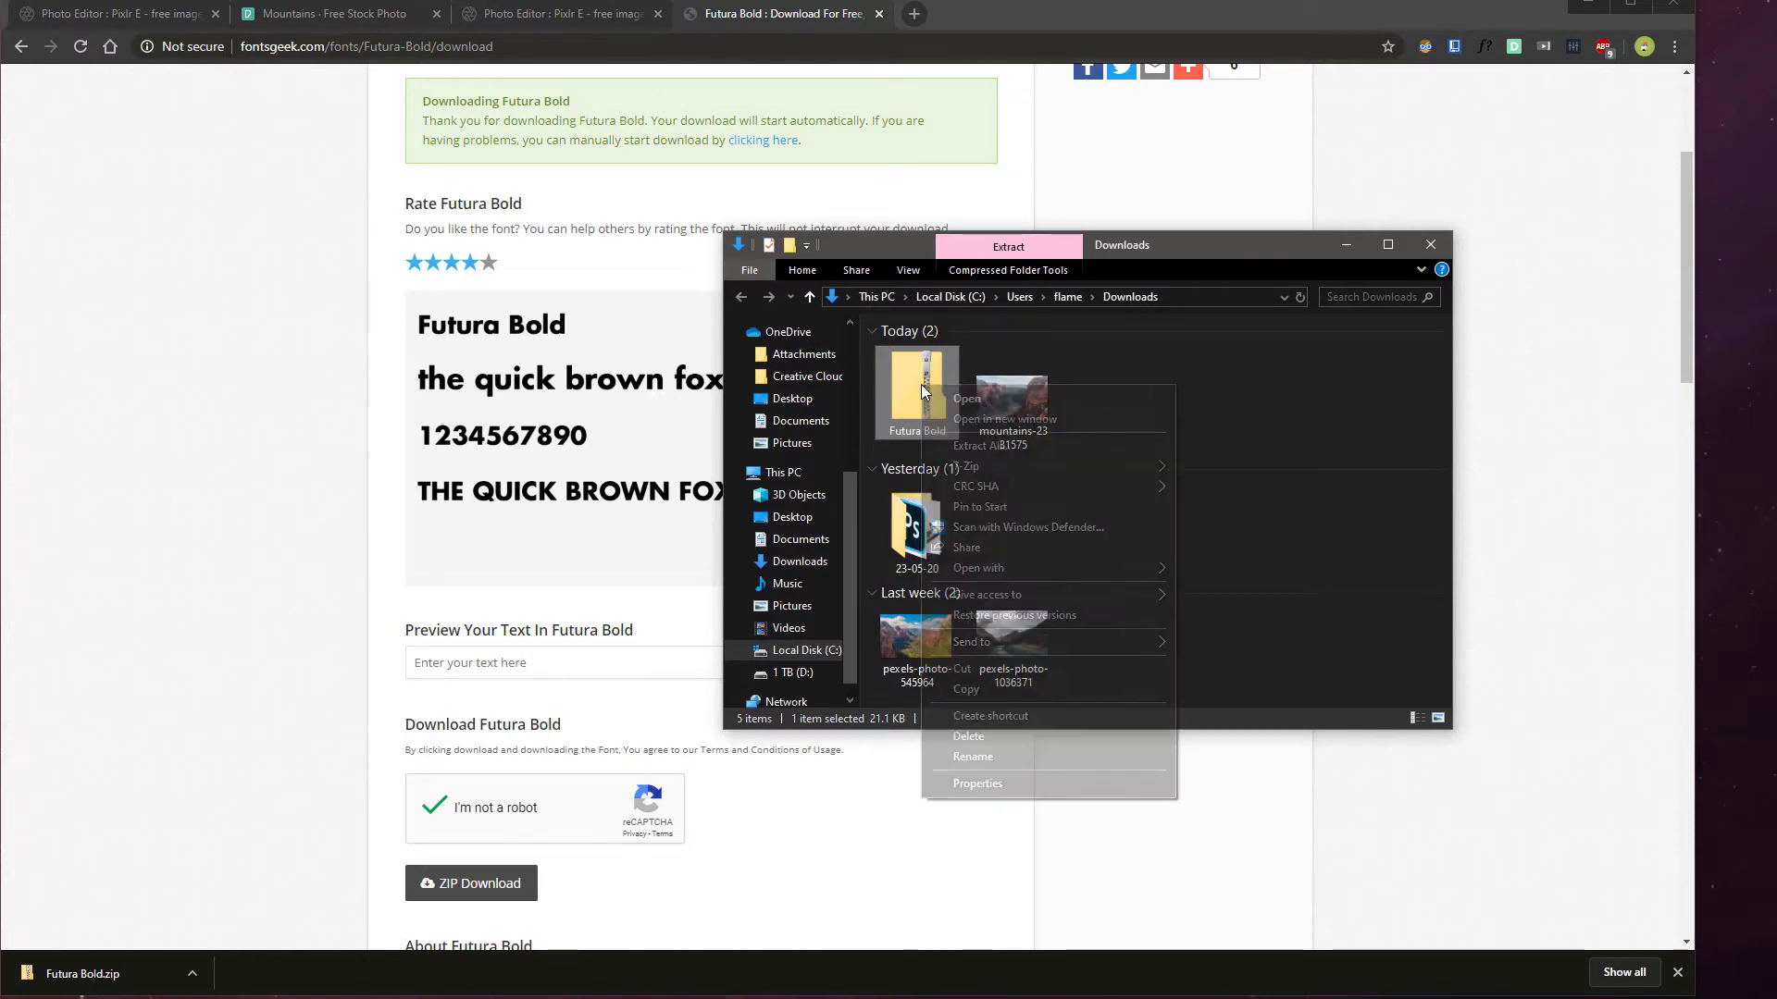
click(983, 444)
drag(1492, 154, 1108, 170)
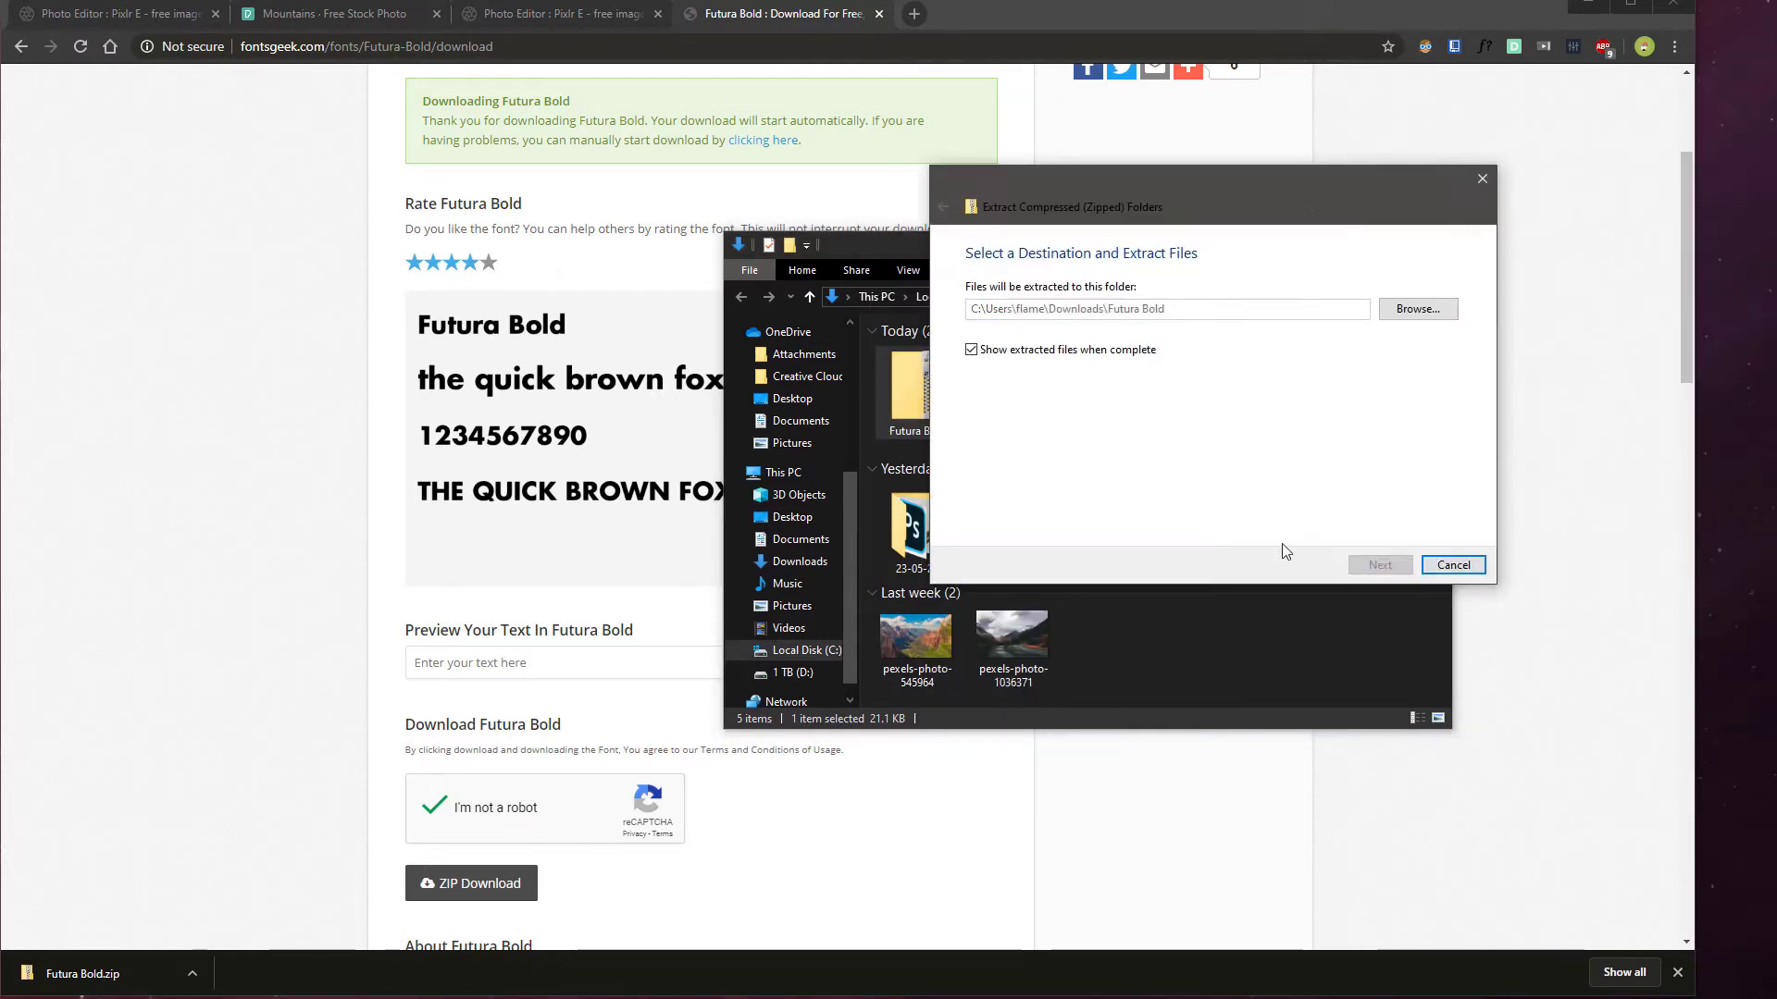
click(1450, 559)
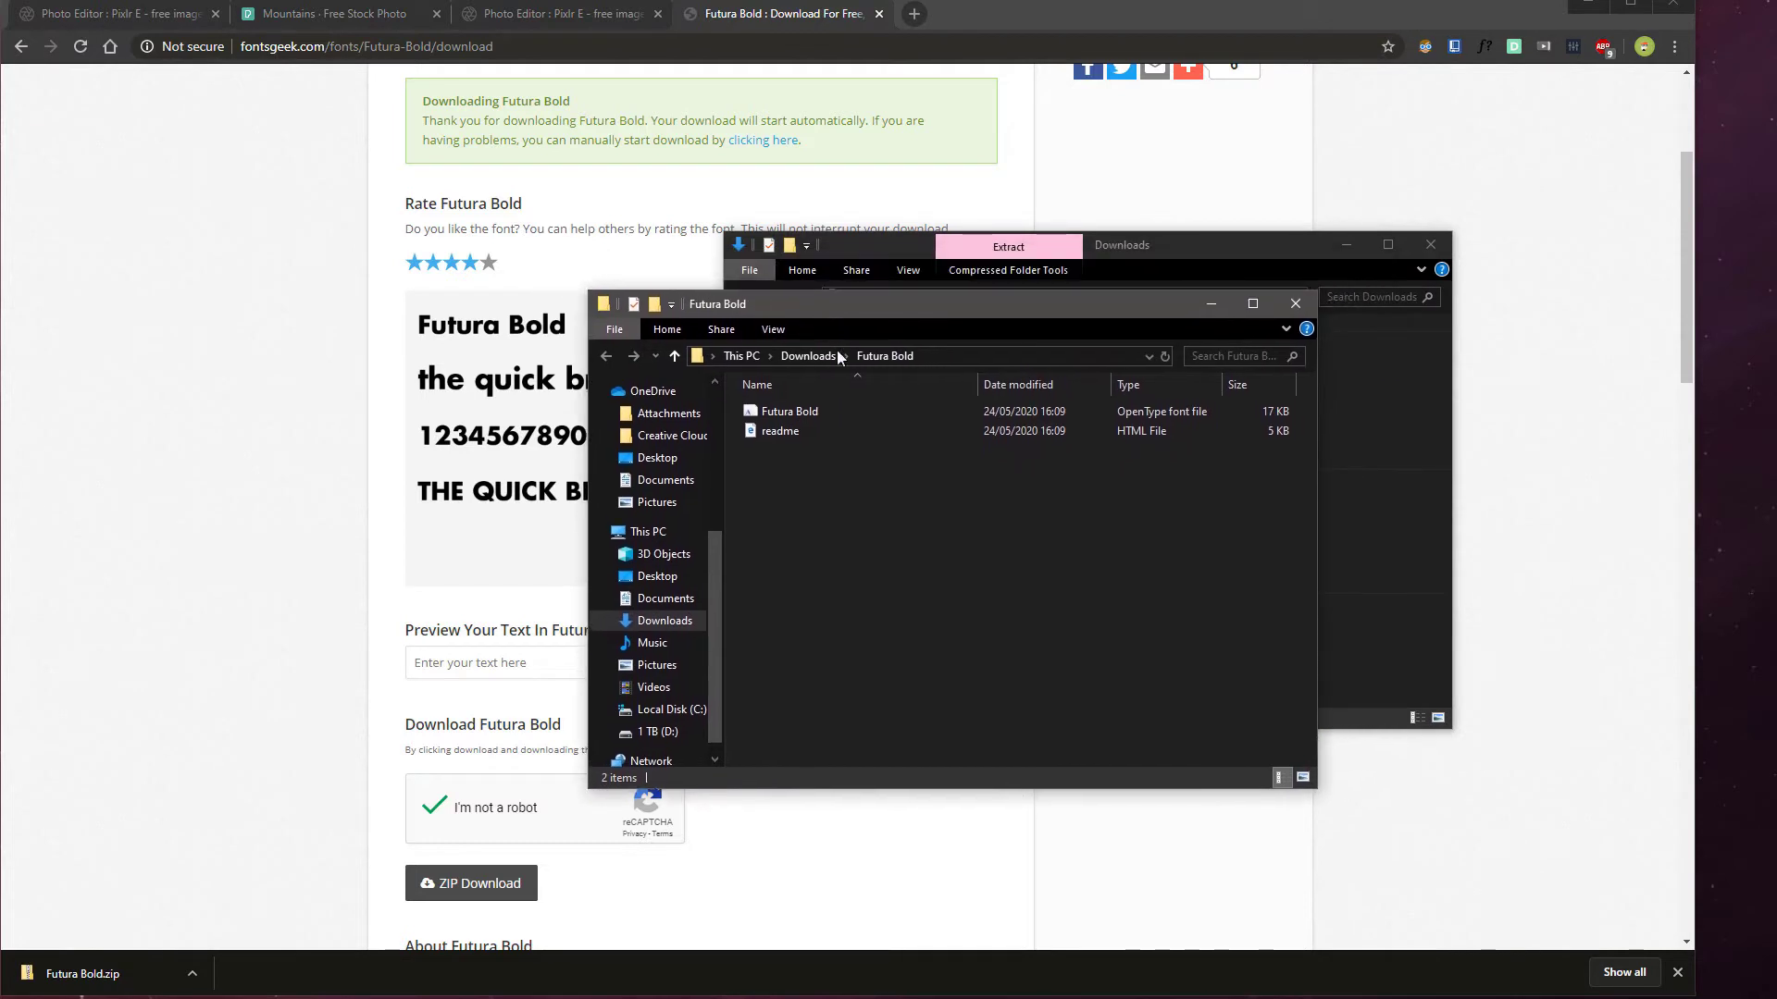
click(1431, 244)
drag(1064, 303, 1473, 321)
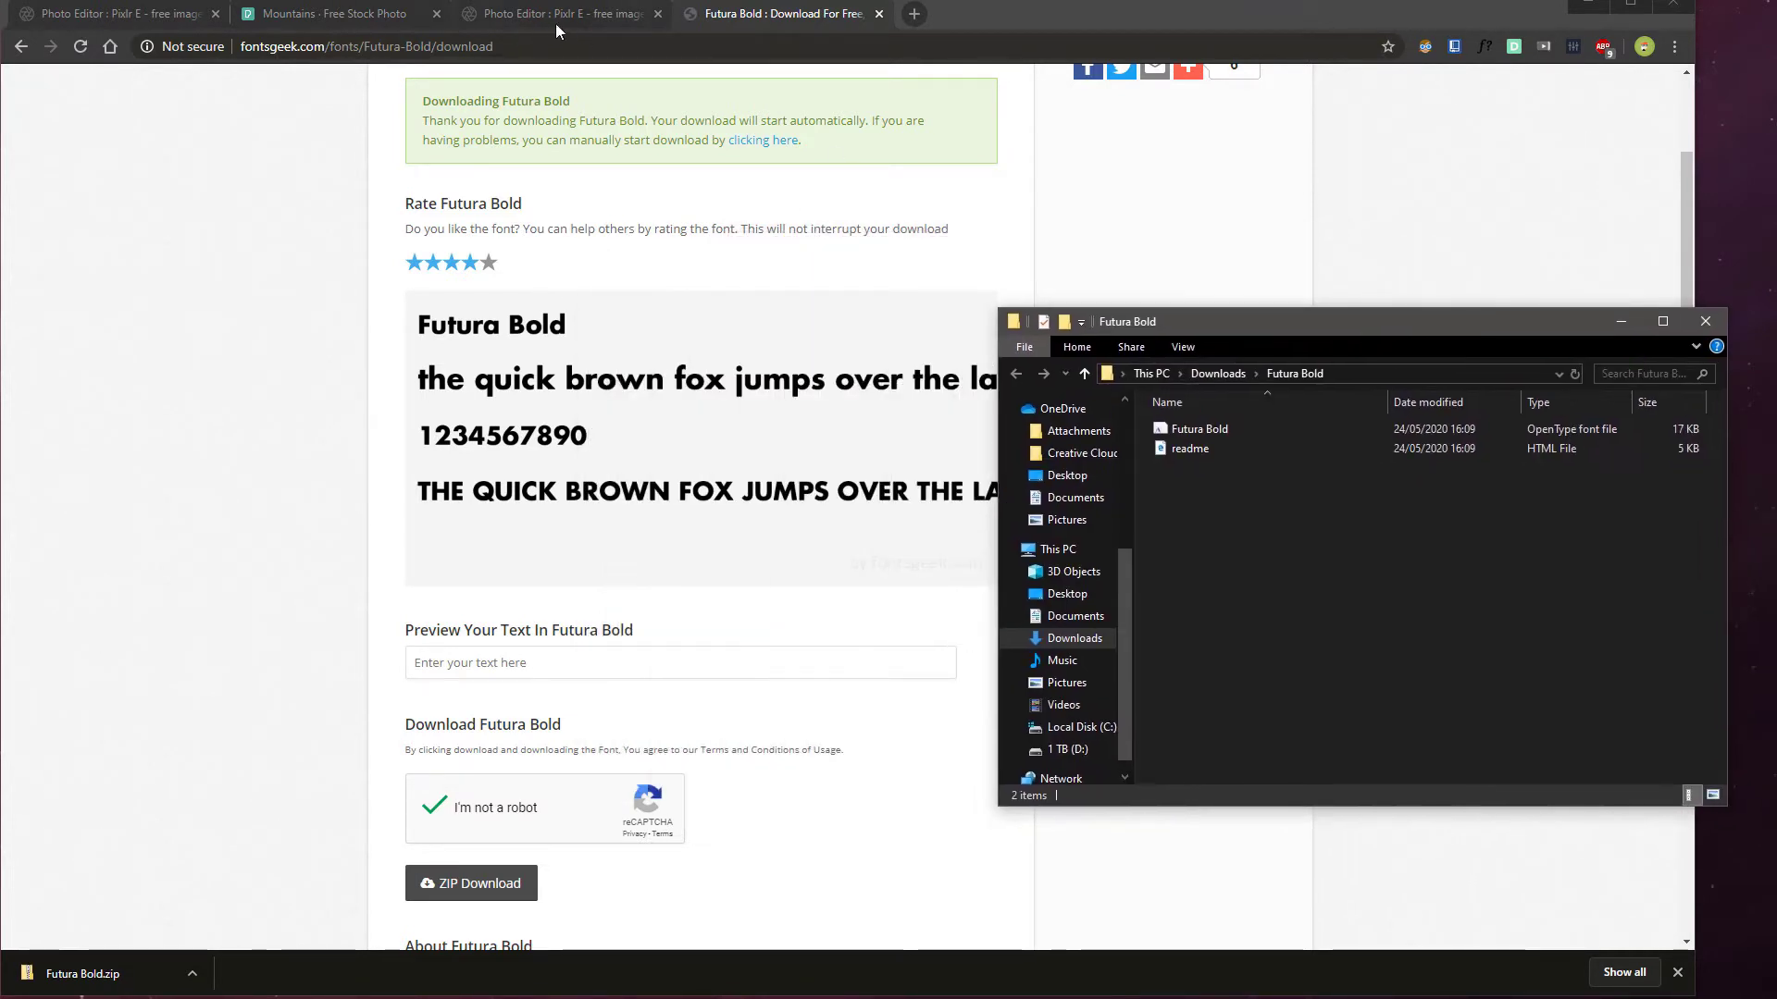
Switch back to the Pixlr E tab and add the Futura Bold font file from the extracted folder as a local font
click(514, 17)
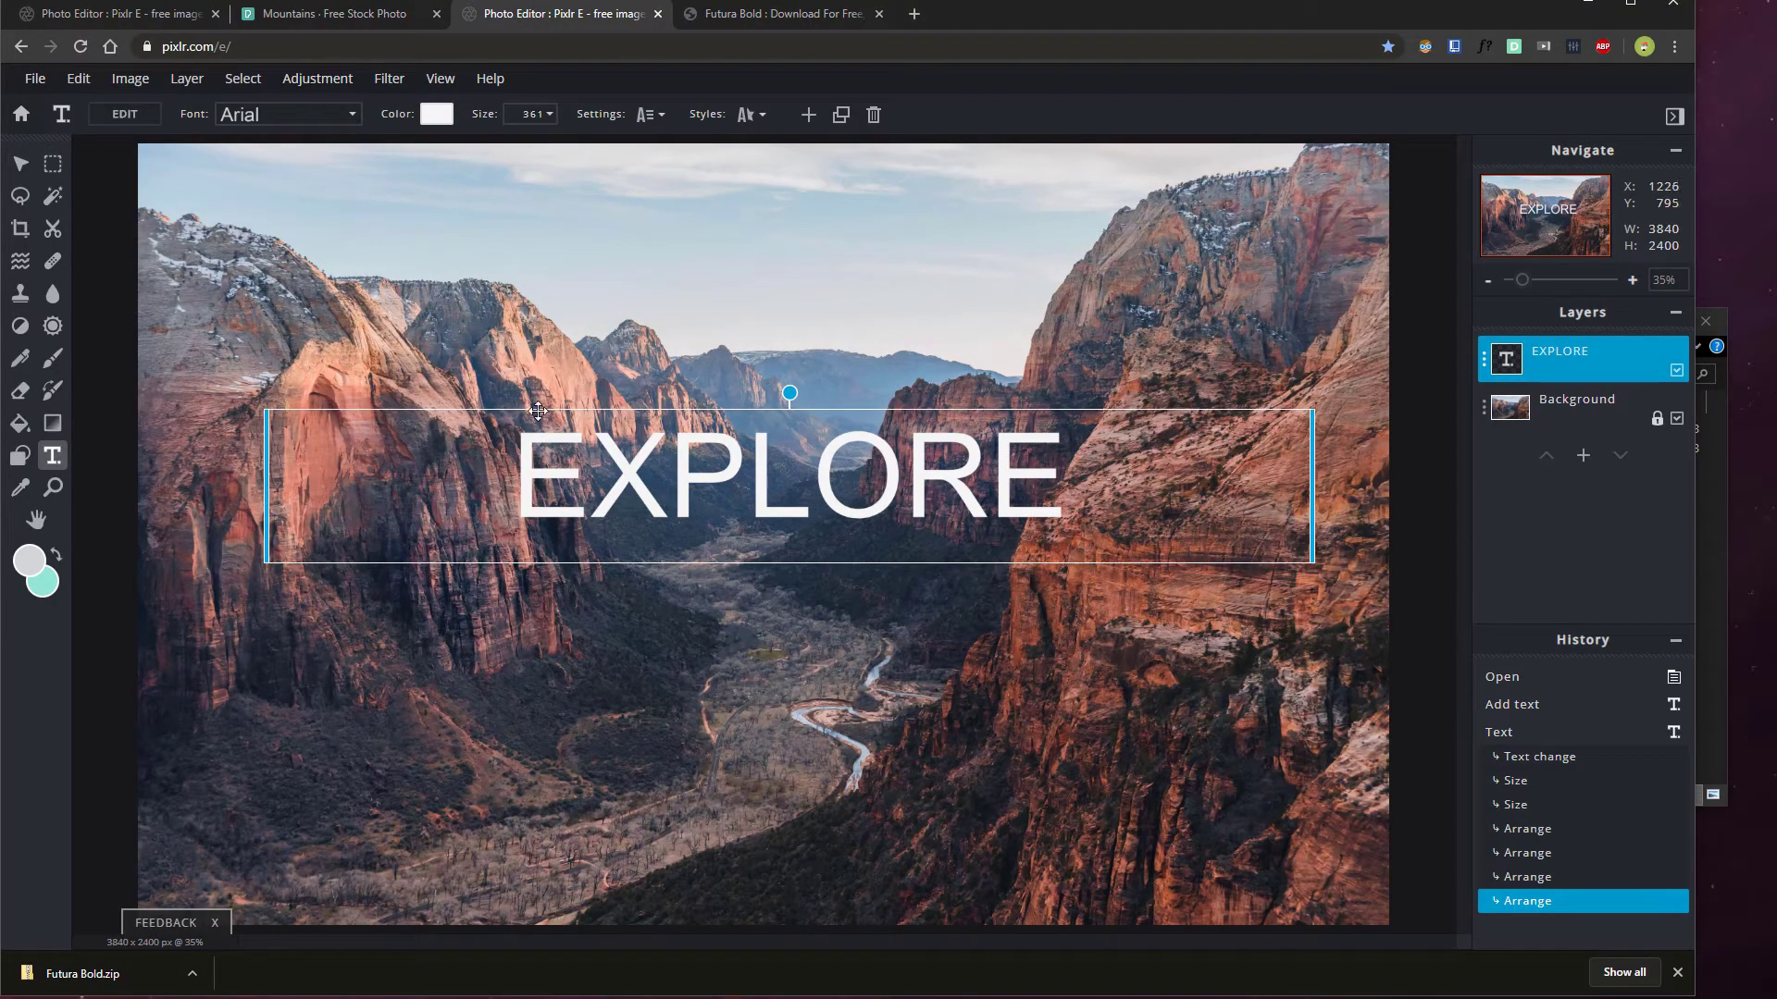
click(351, 119)
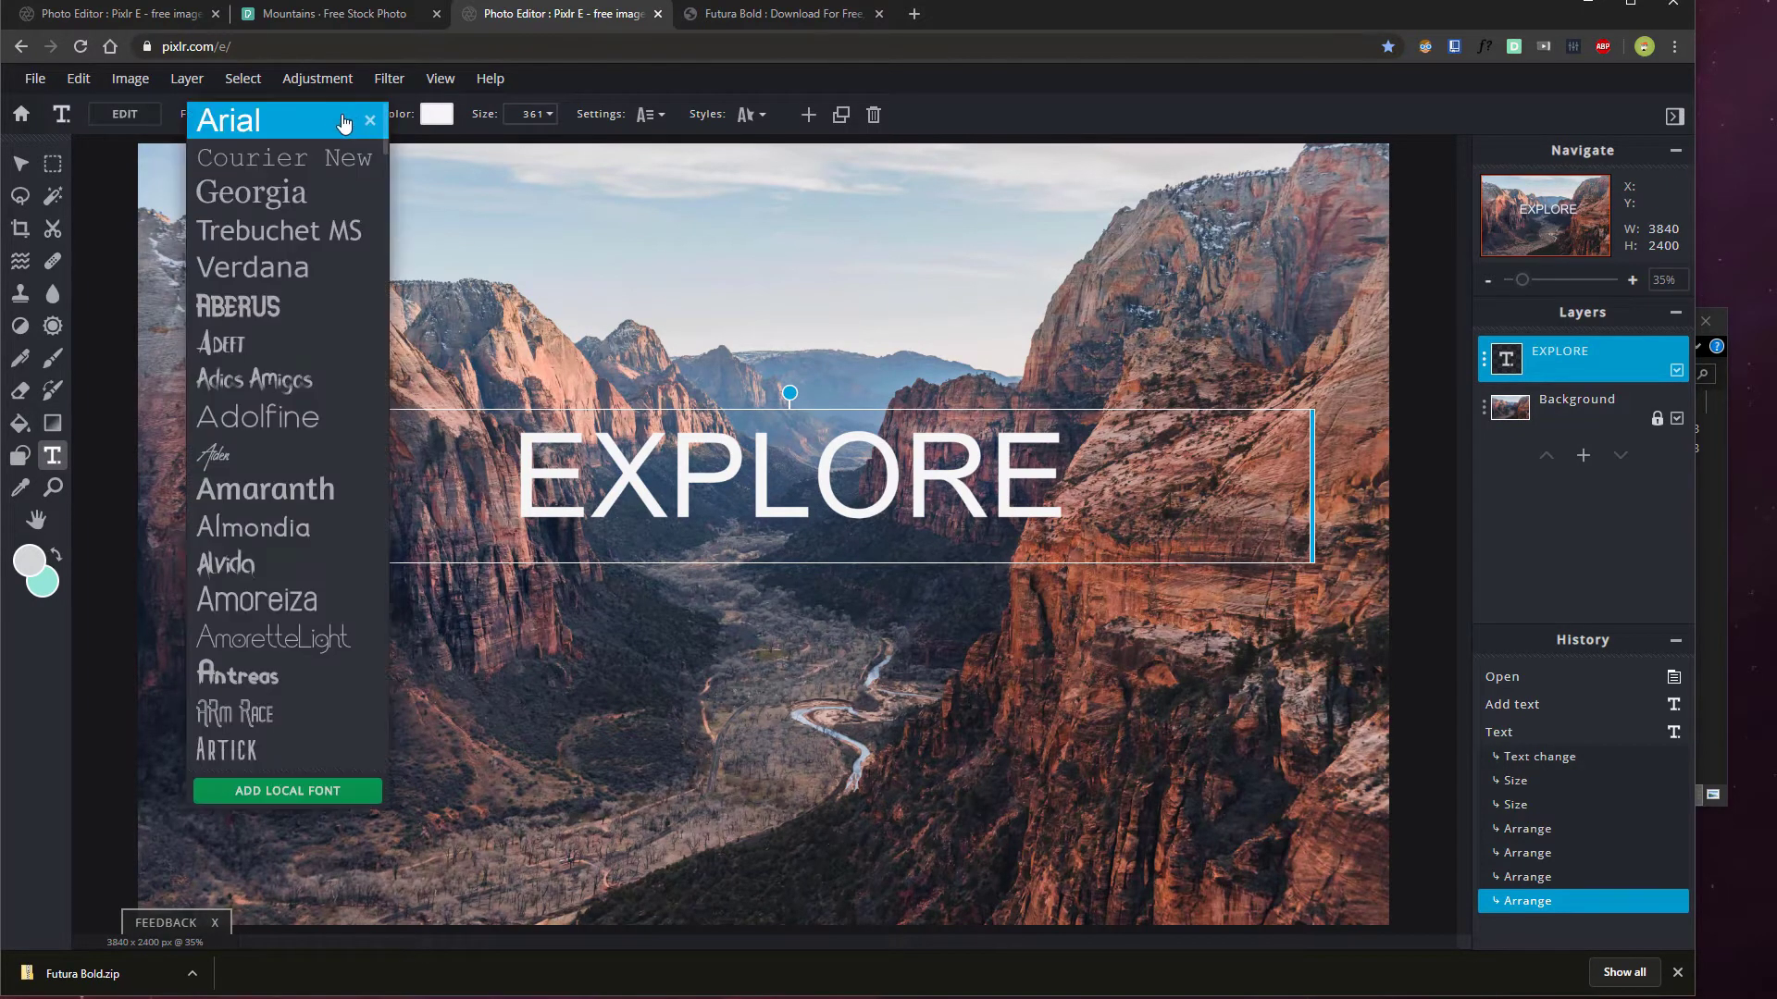
click(266, 796)
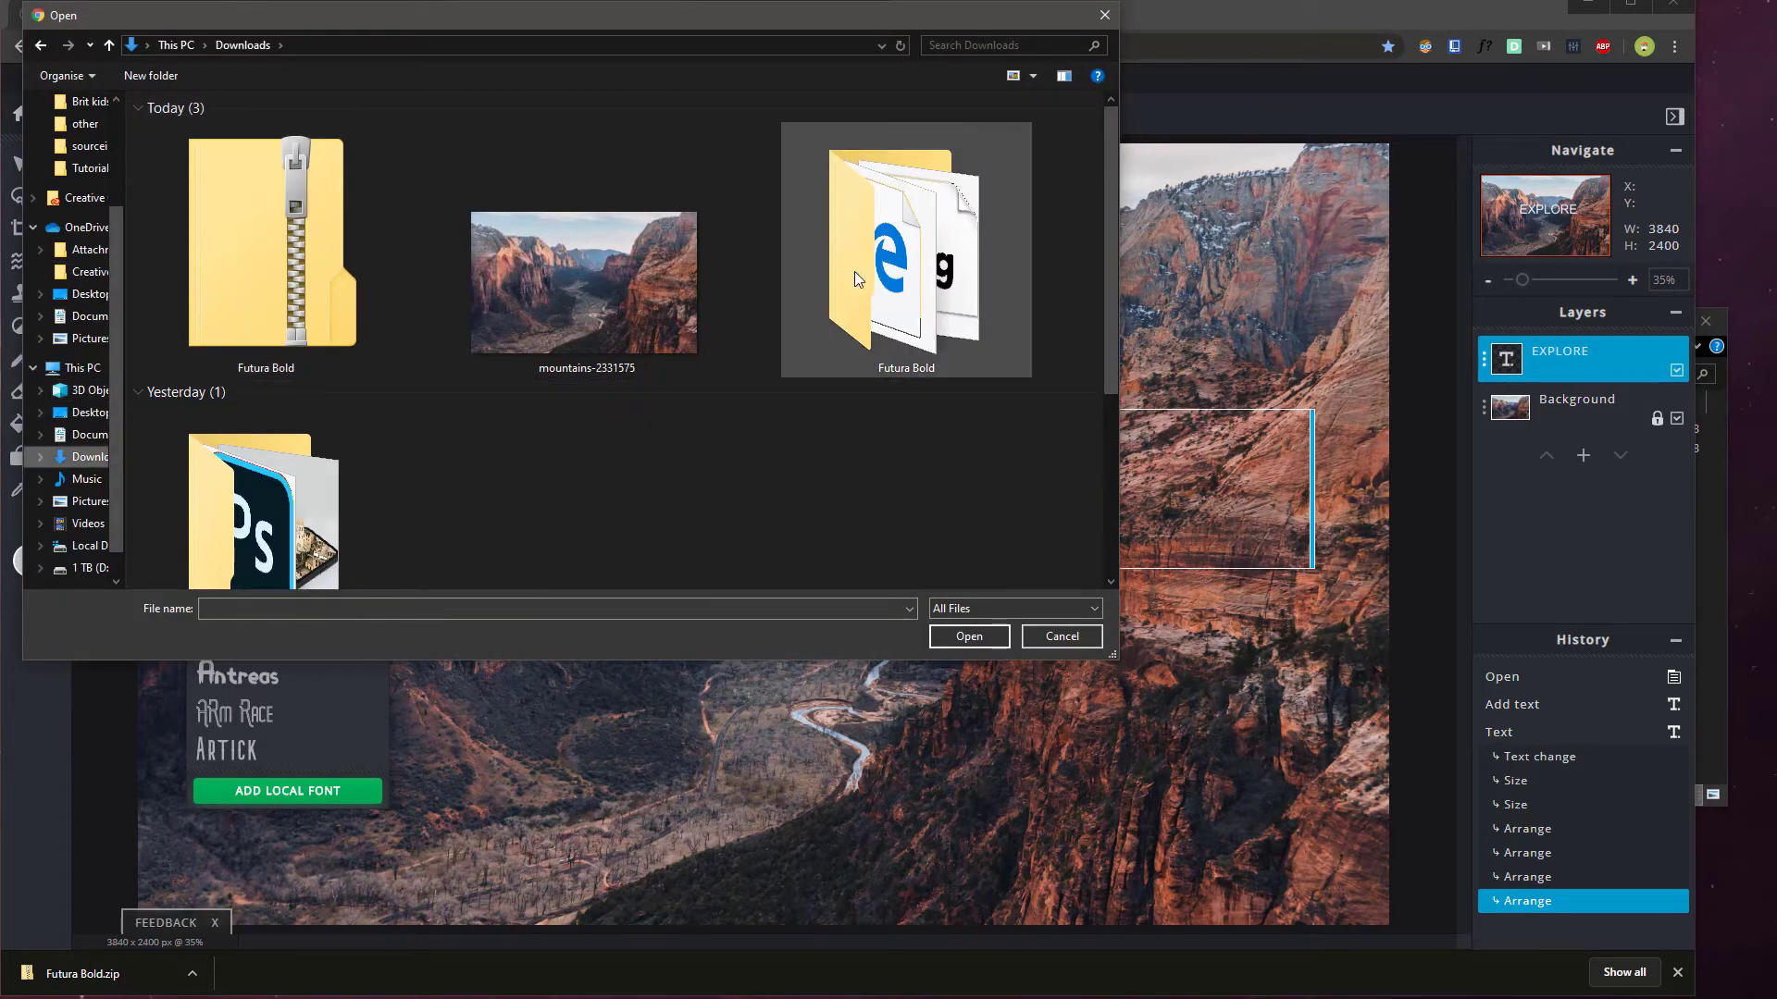
double_click(919, 329)
click(206, 133)
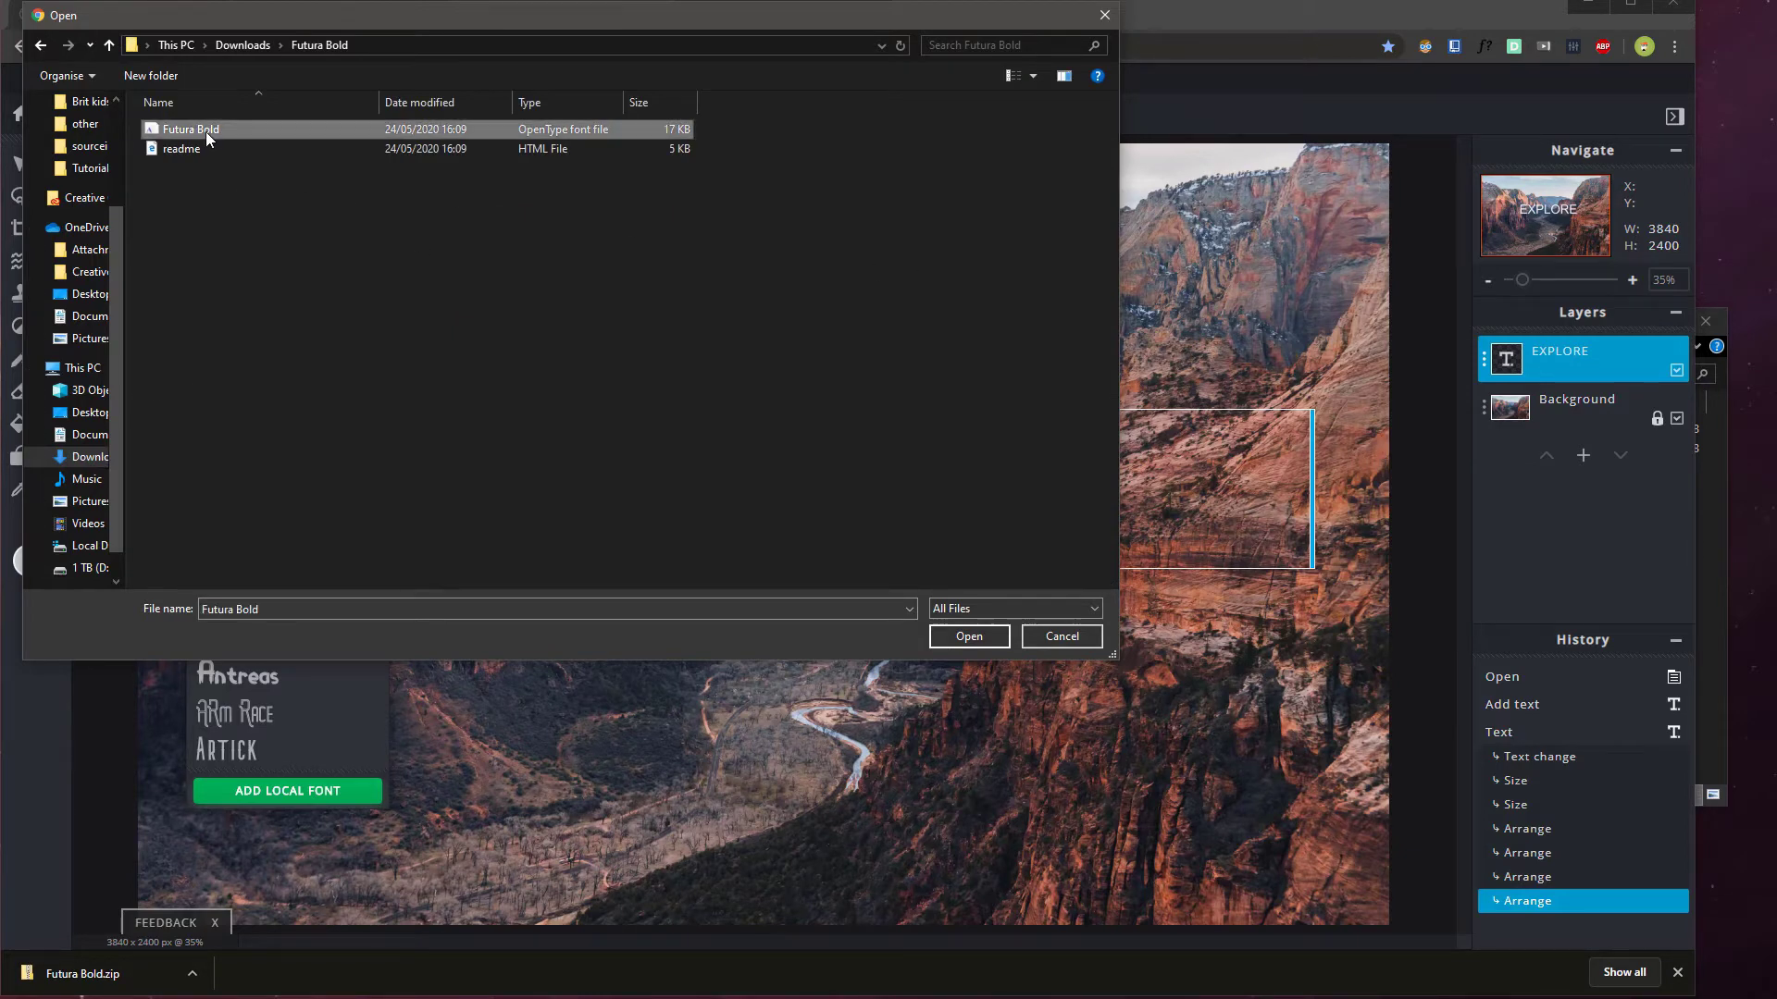
click(977, 639)
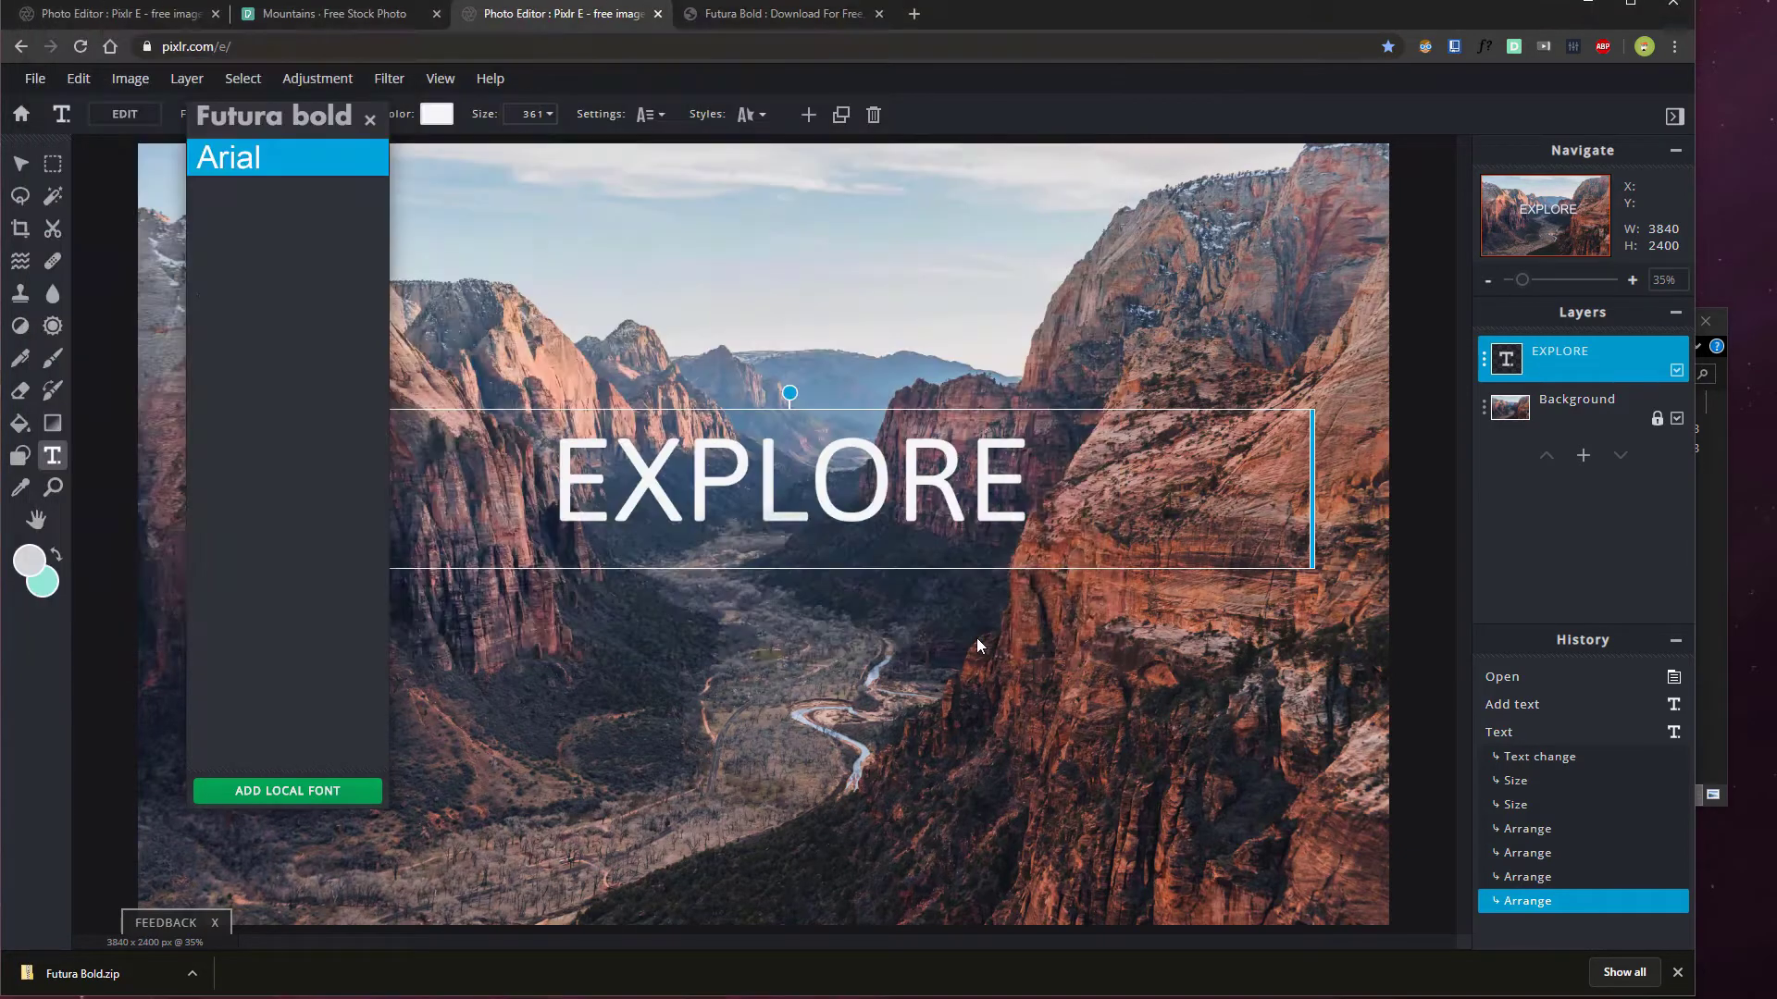
Apply the Futura bold font to the EXPLORE text and move the text slightly up
click(227, 118)
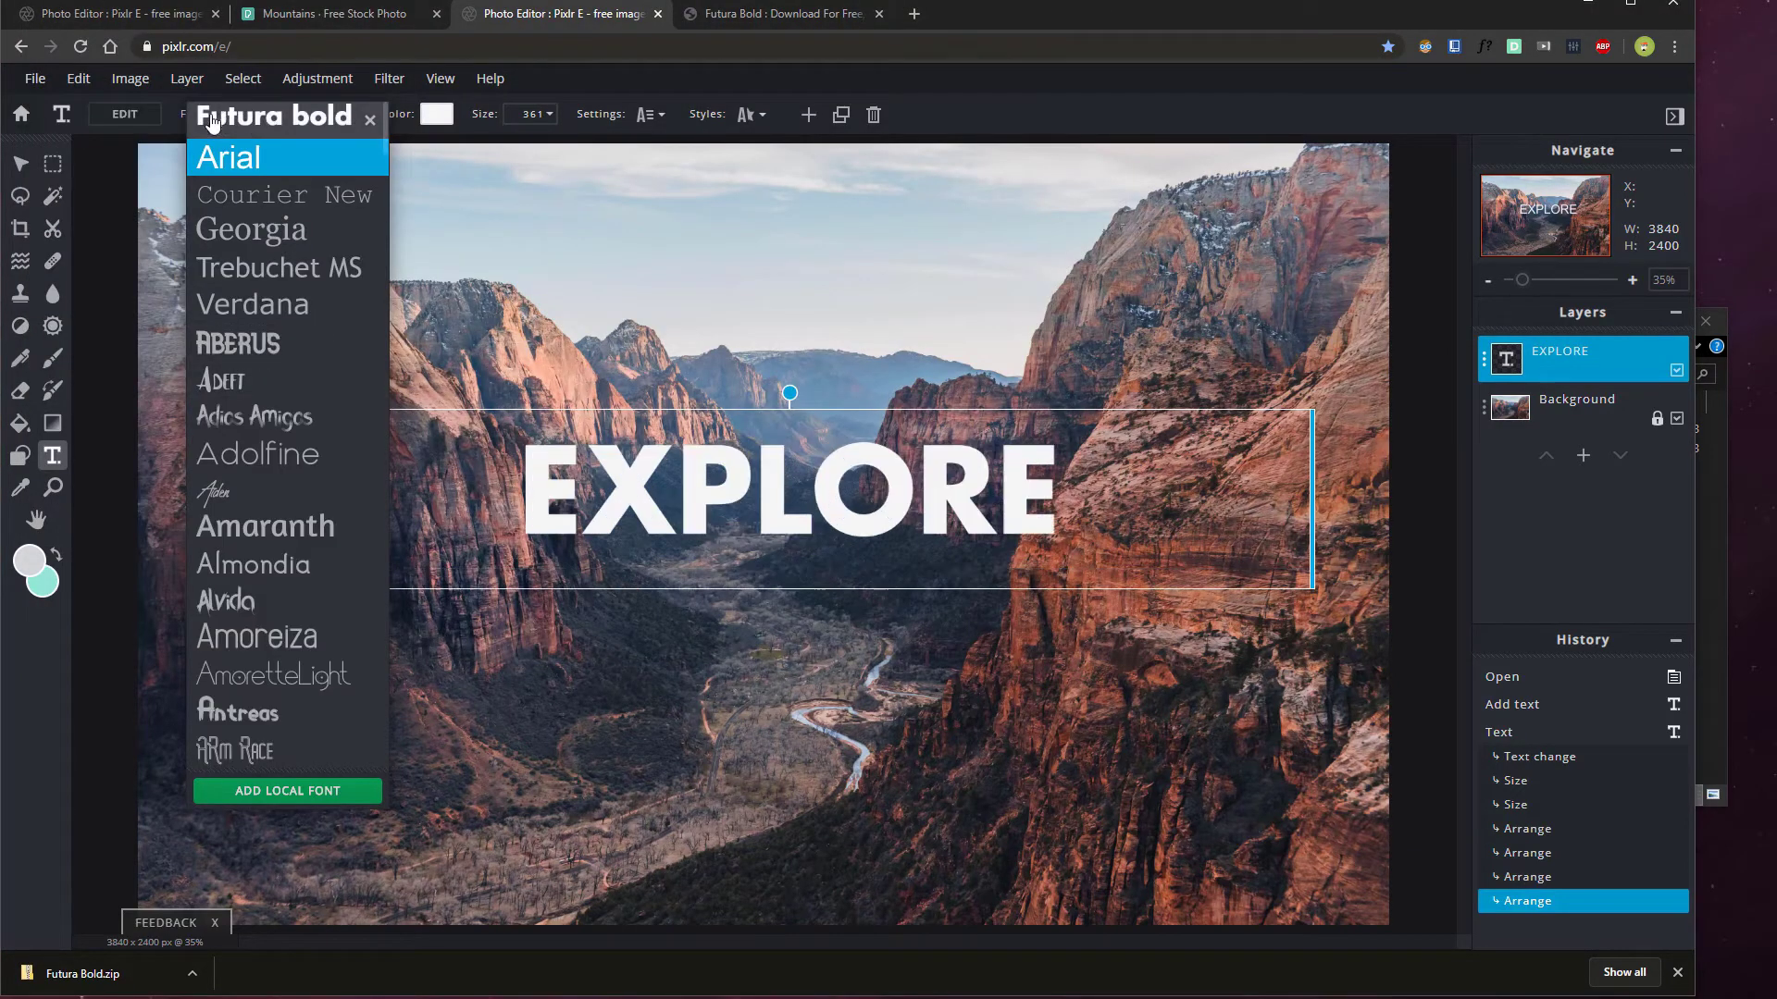
click(283, 121)
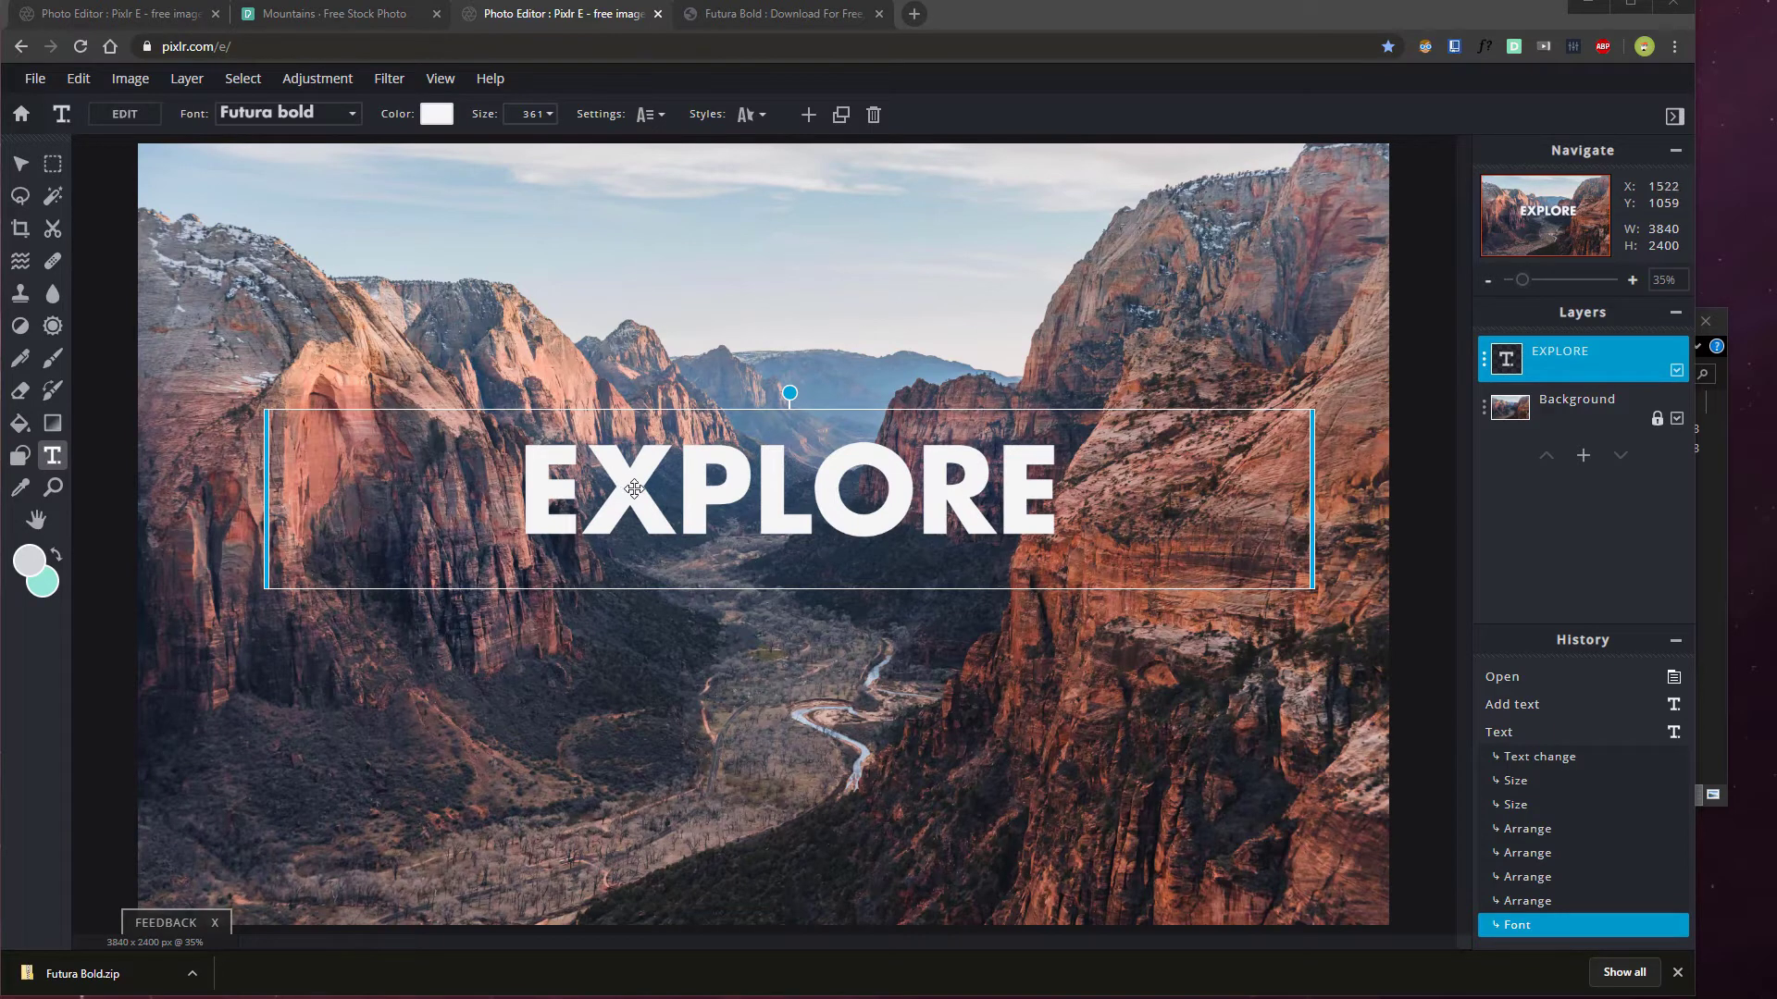
drag(636, 486, 634, 449)
Widen the letter spacing of the EXPLORE text to 77 and shift the text lower in the photo
click(647, 114)
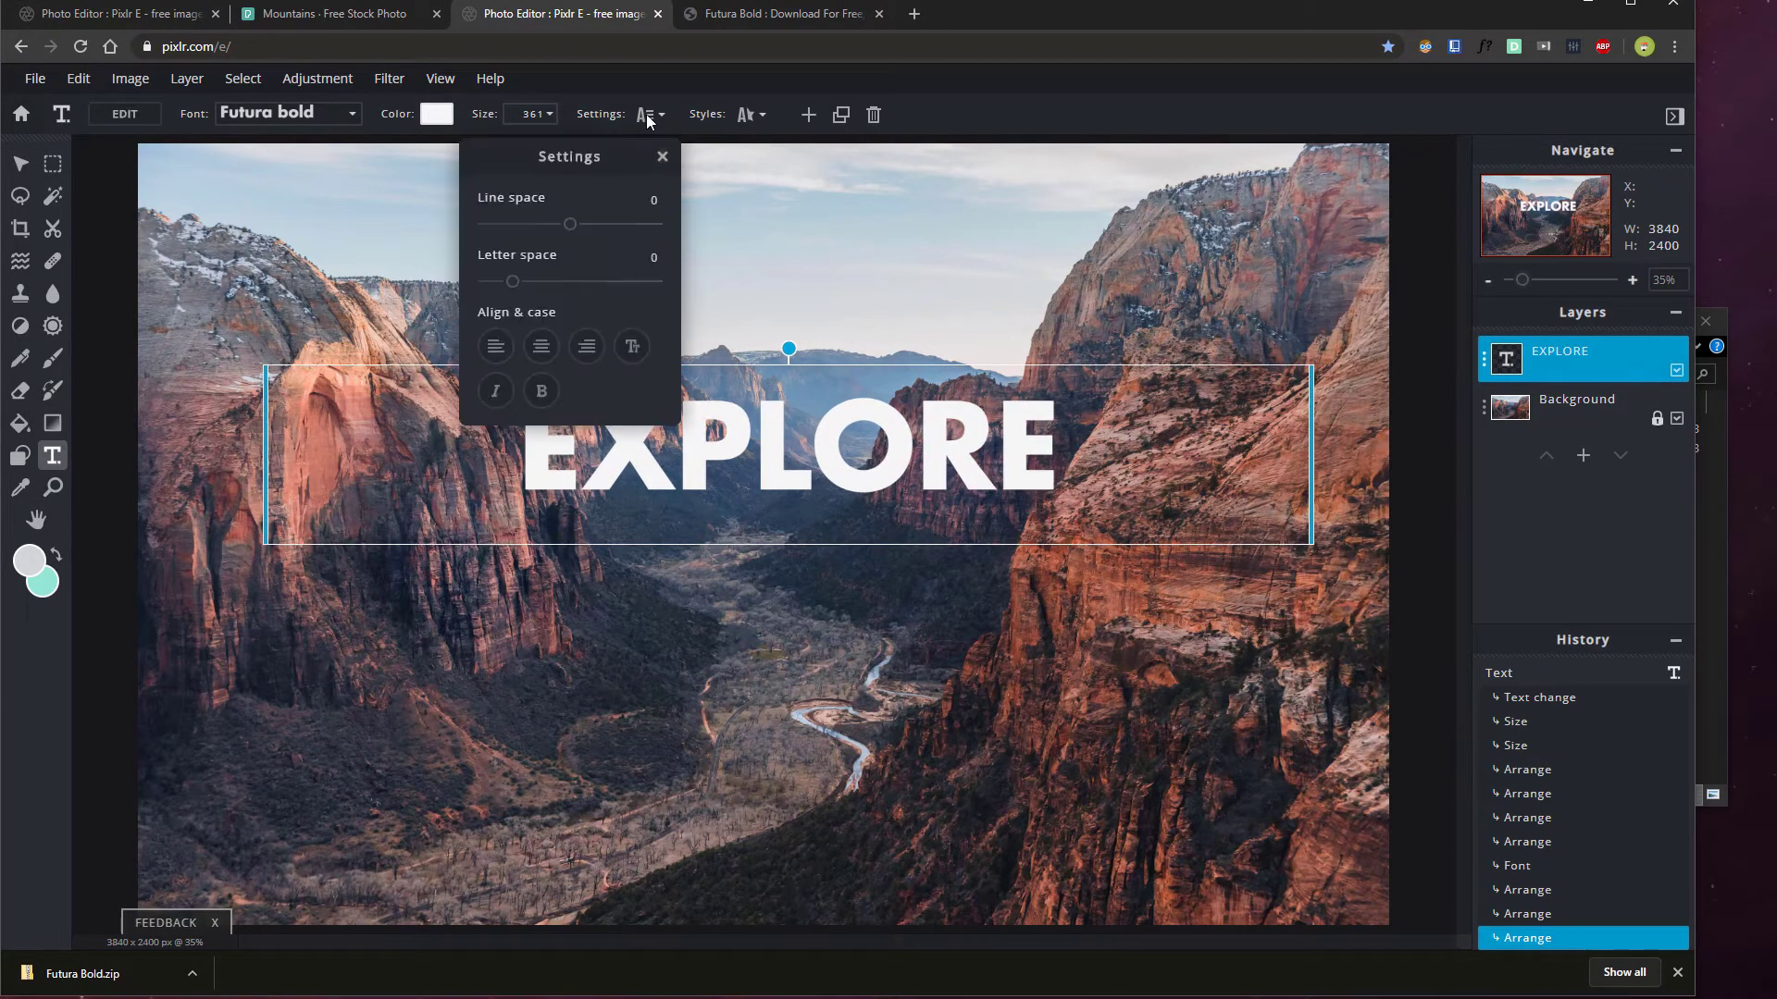
click(647, 115)
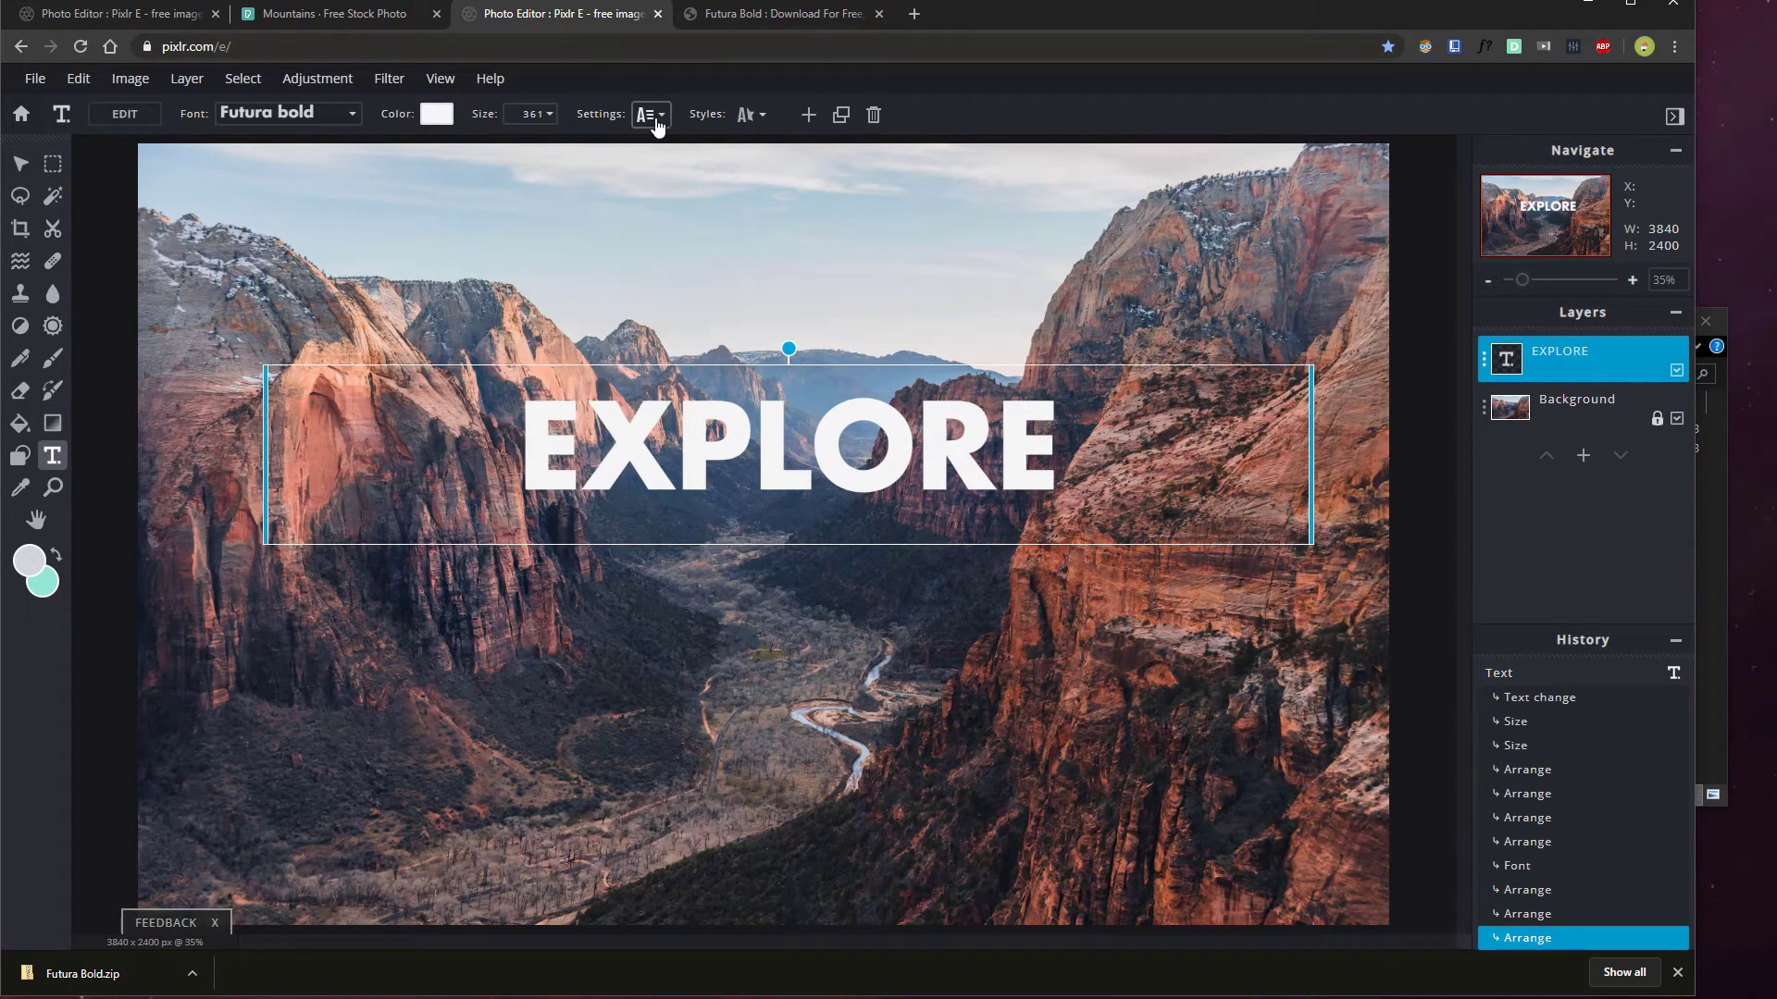
click(649, 116)
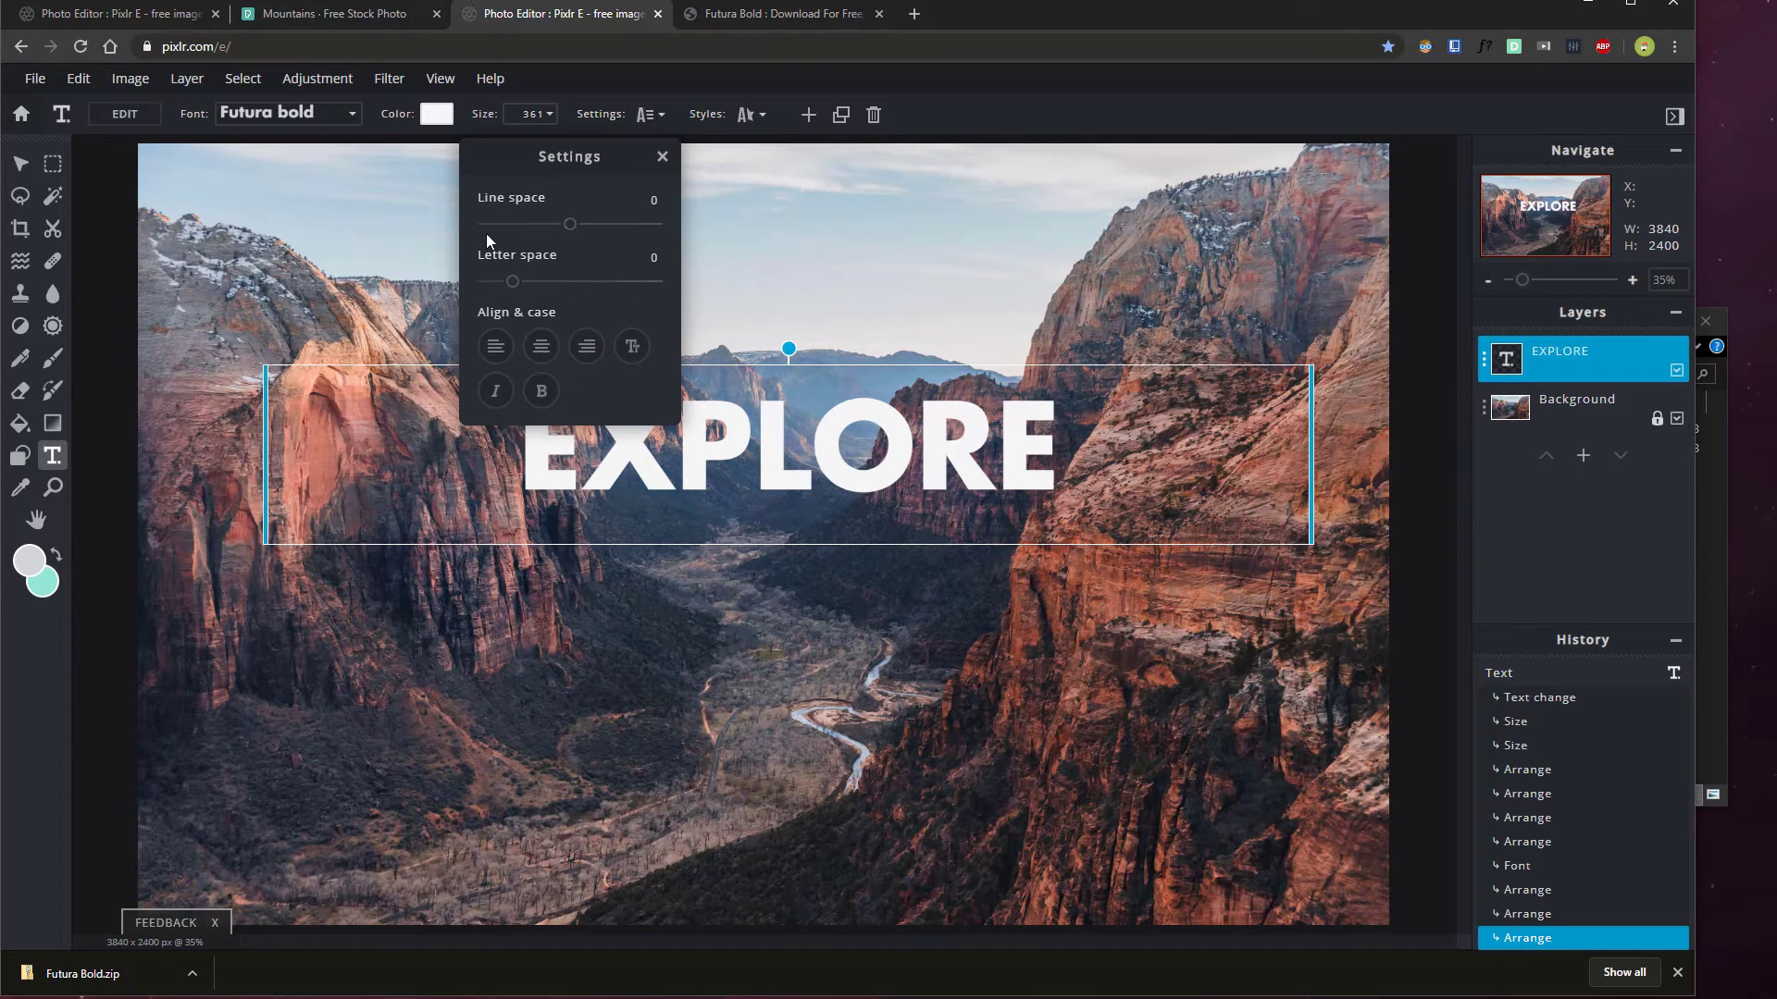
drag(514, 283, 616, 282)
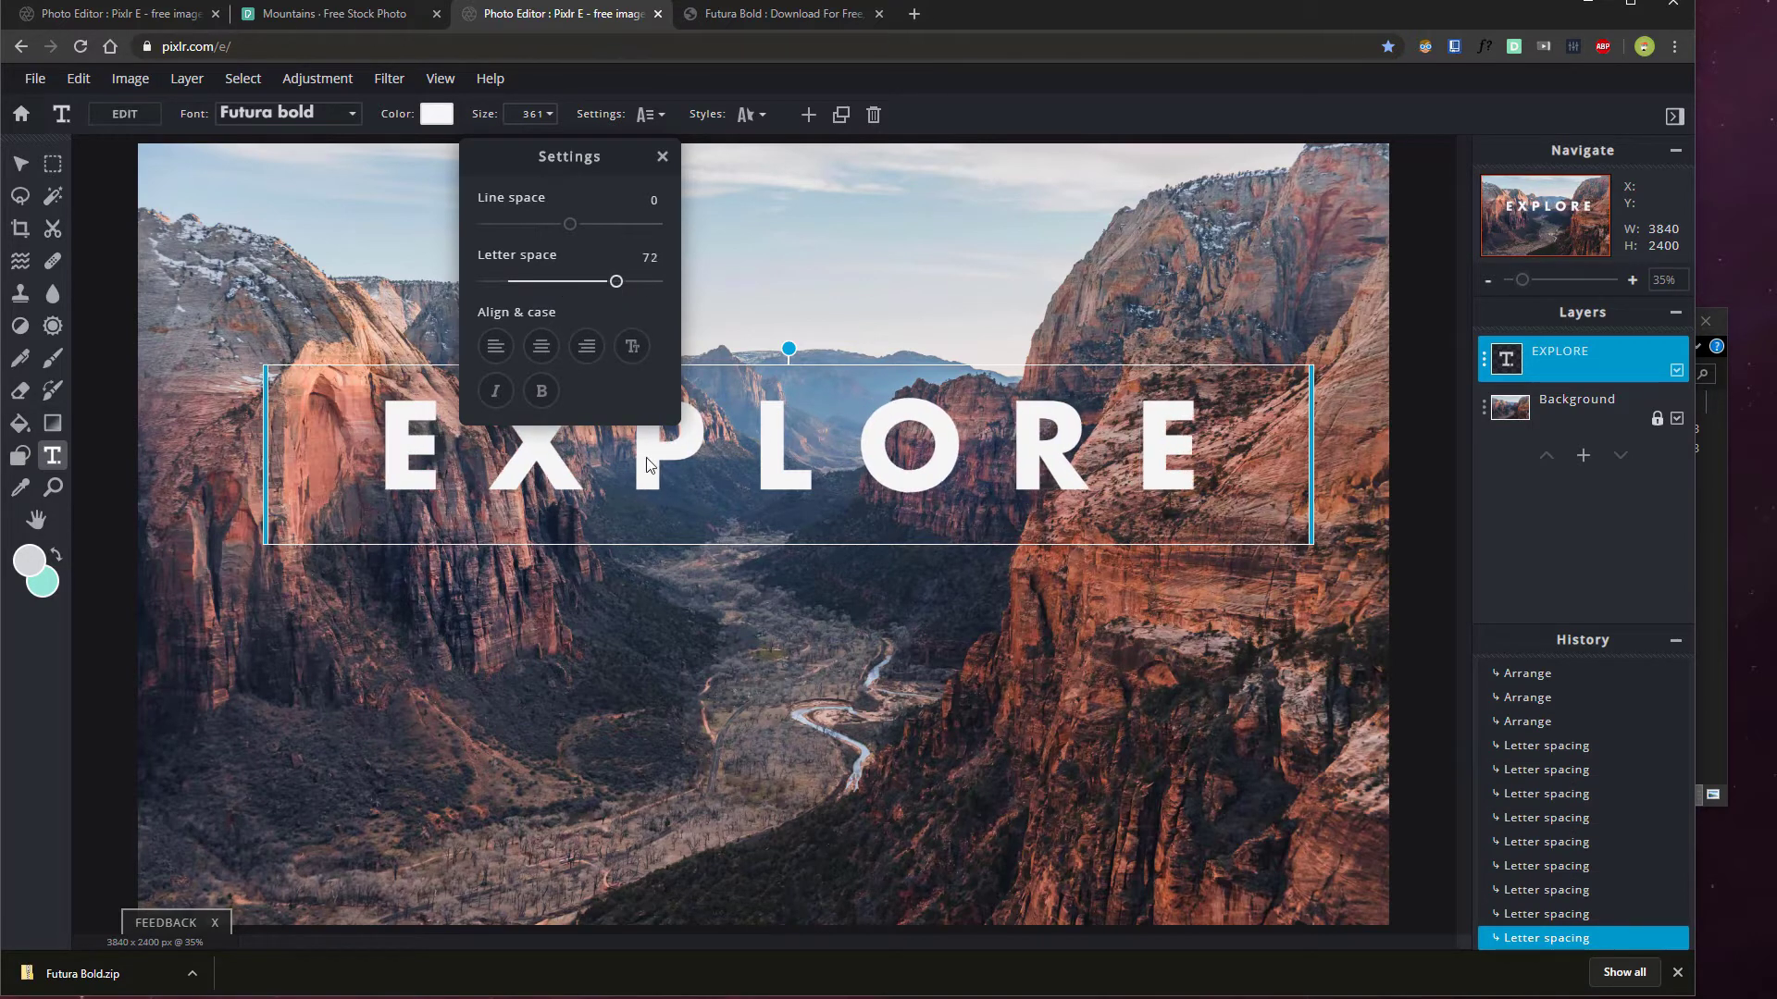
drag(643, 521, 631, 613)
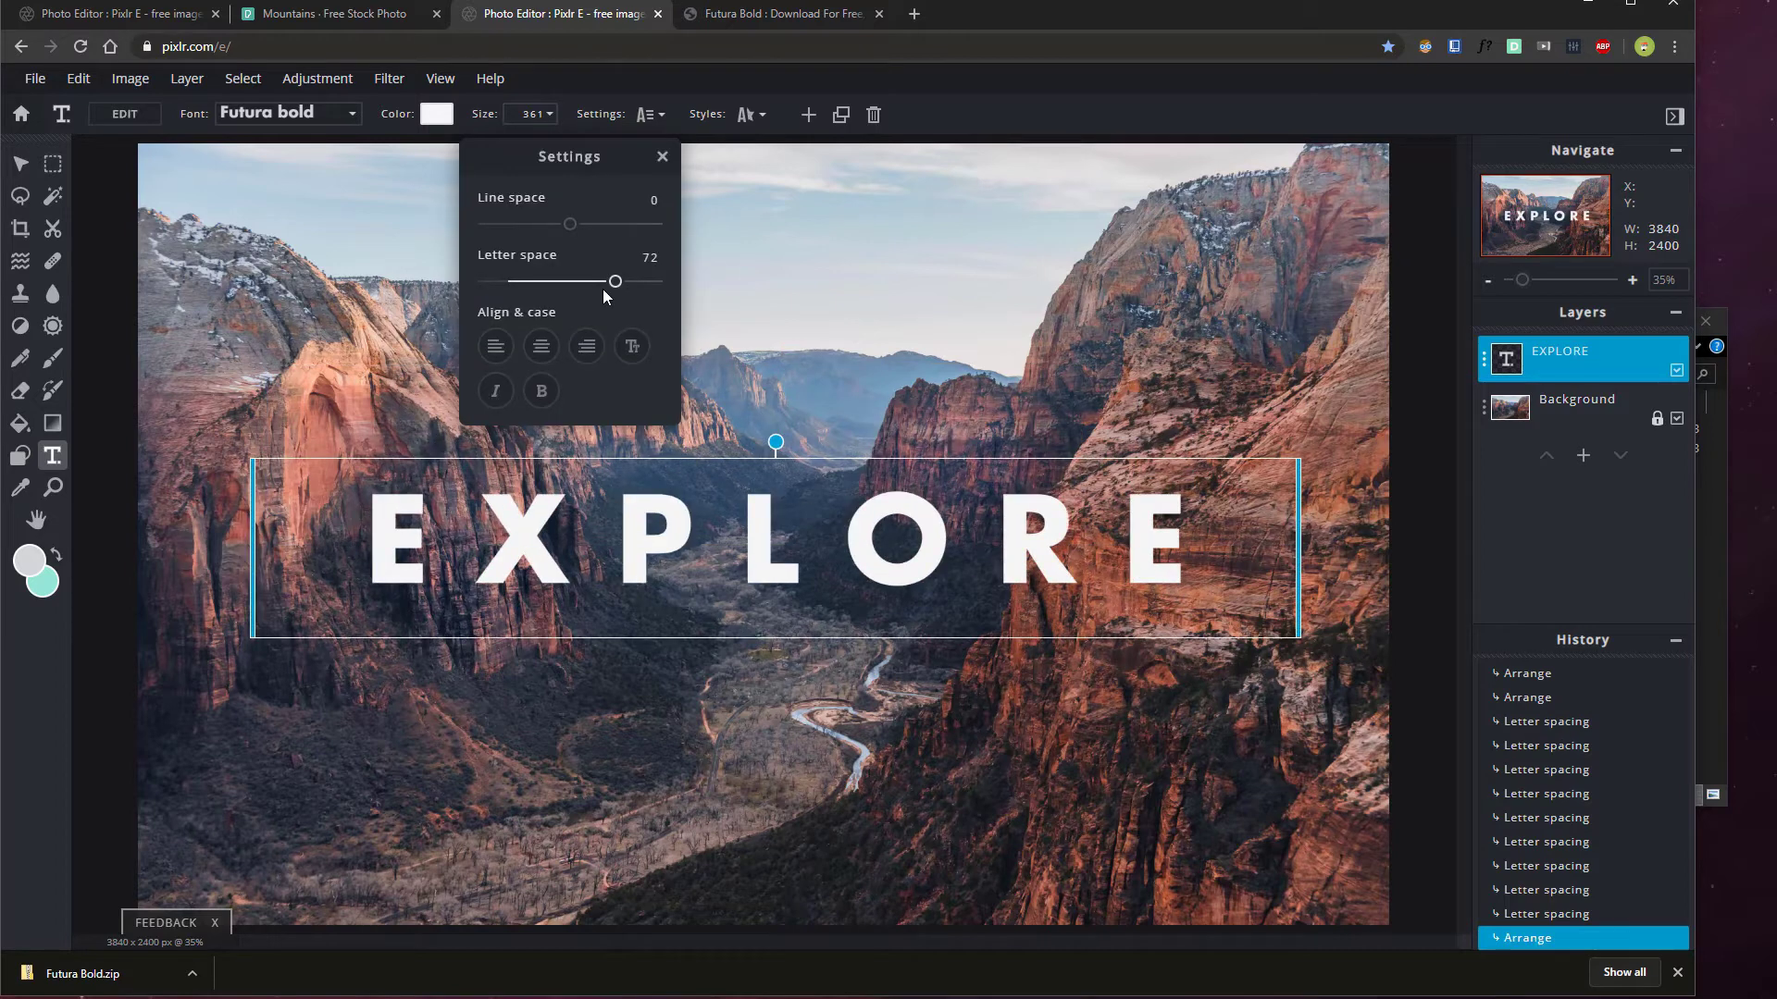
drag(615, 284, 624, 293)
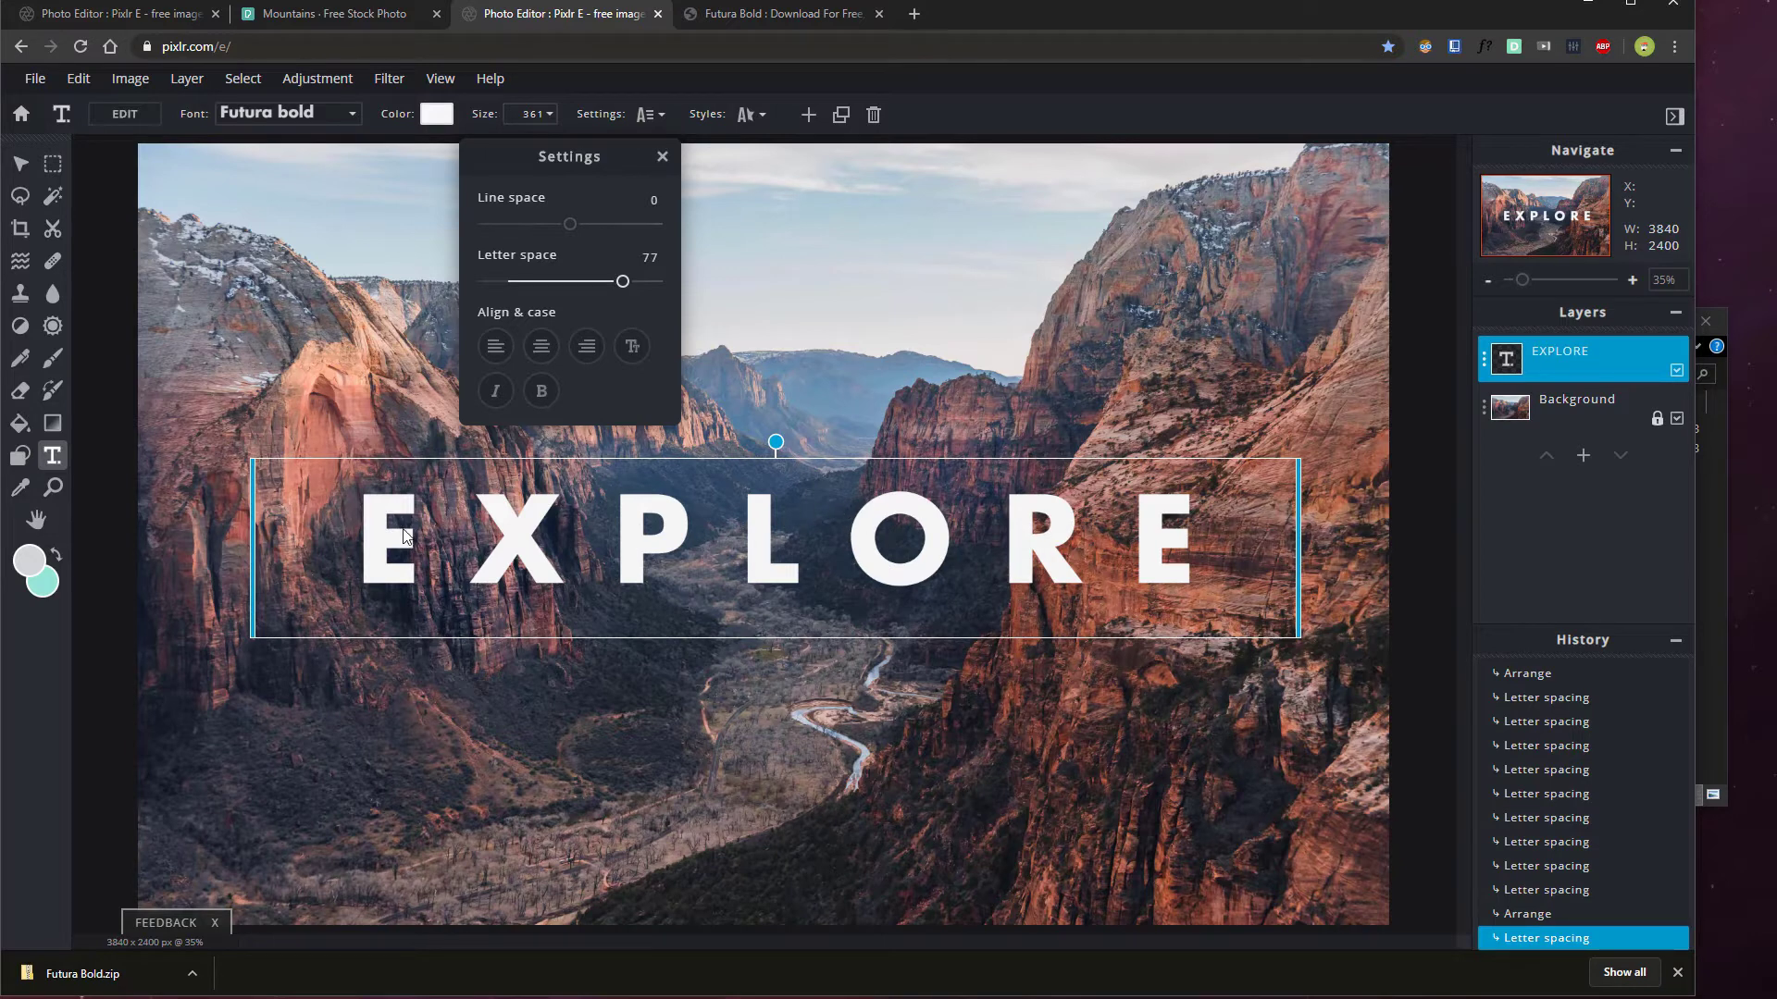
Reduce the EXPLORE text size to 276 and move the text up across the upper part of the canyon
drag(641, 520, 644, 326)
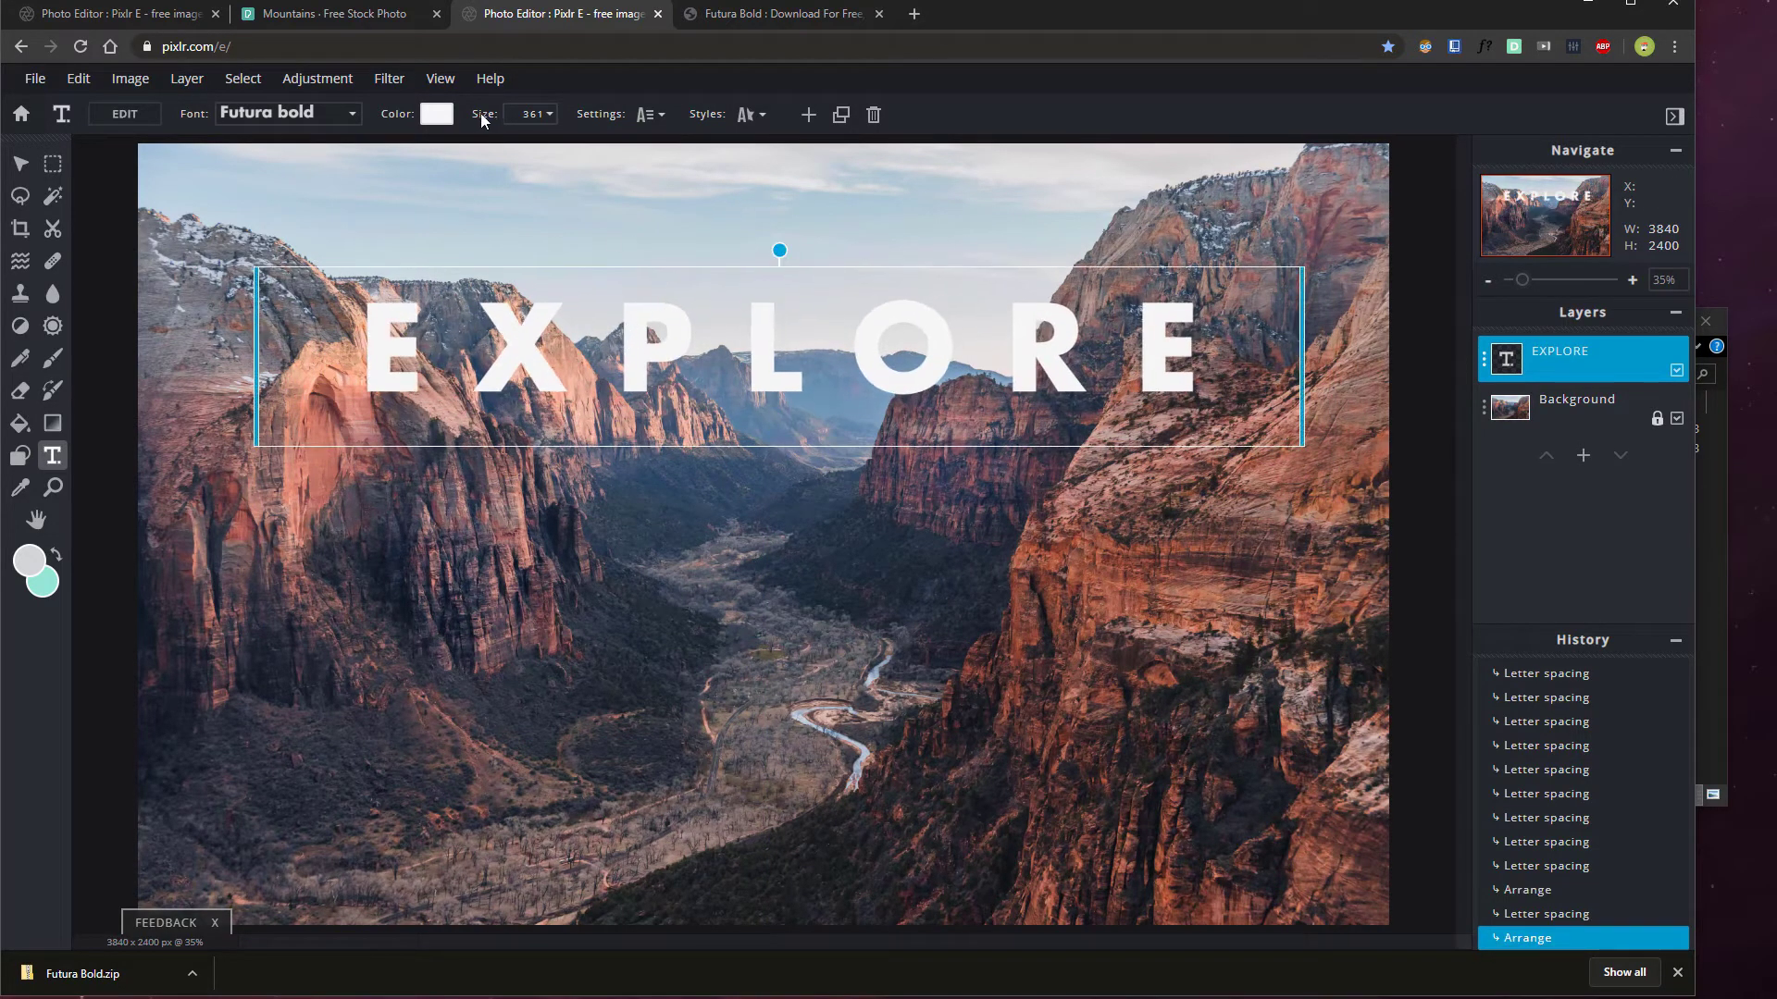
click(548, 114)
drag(454, 146, 448, 151)
click(844, 336)
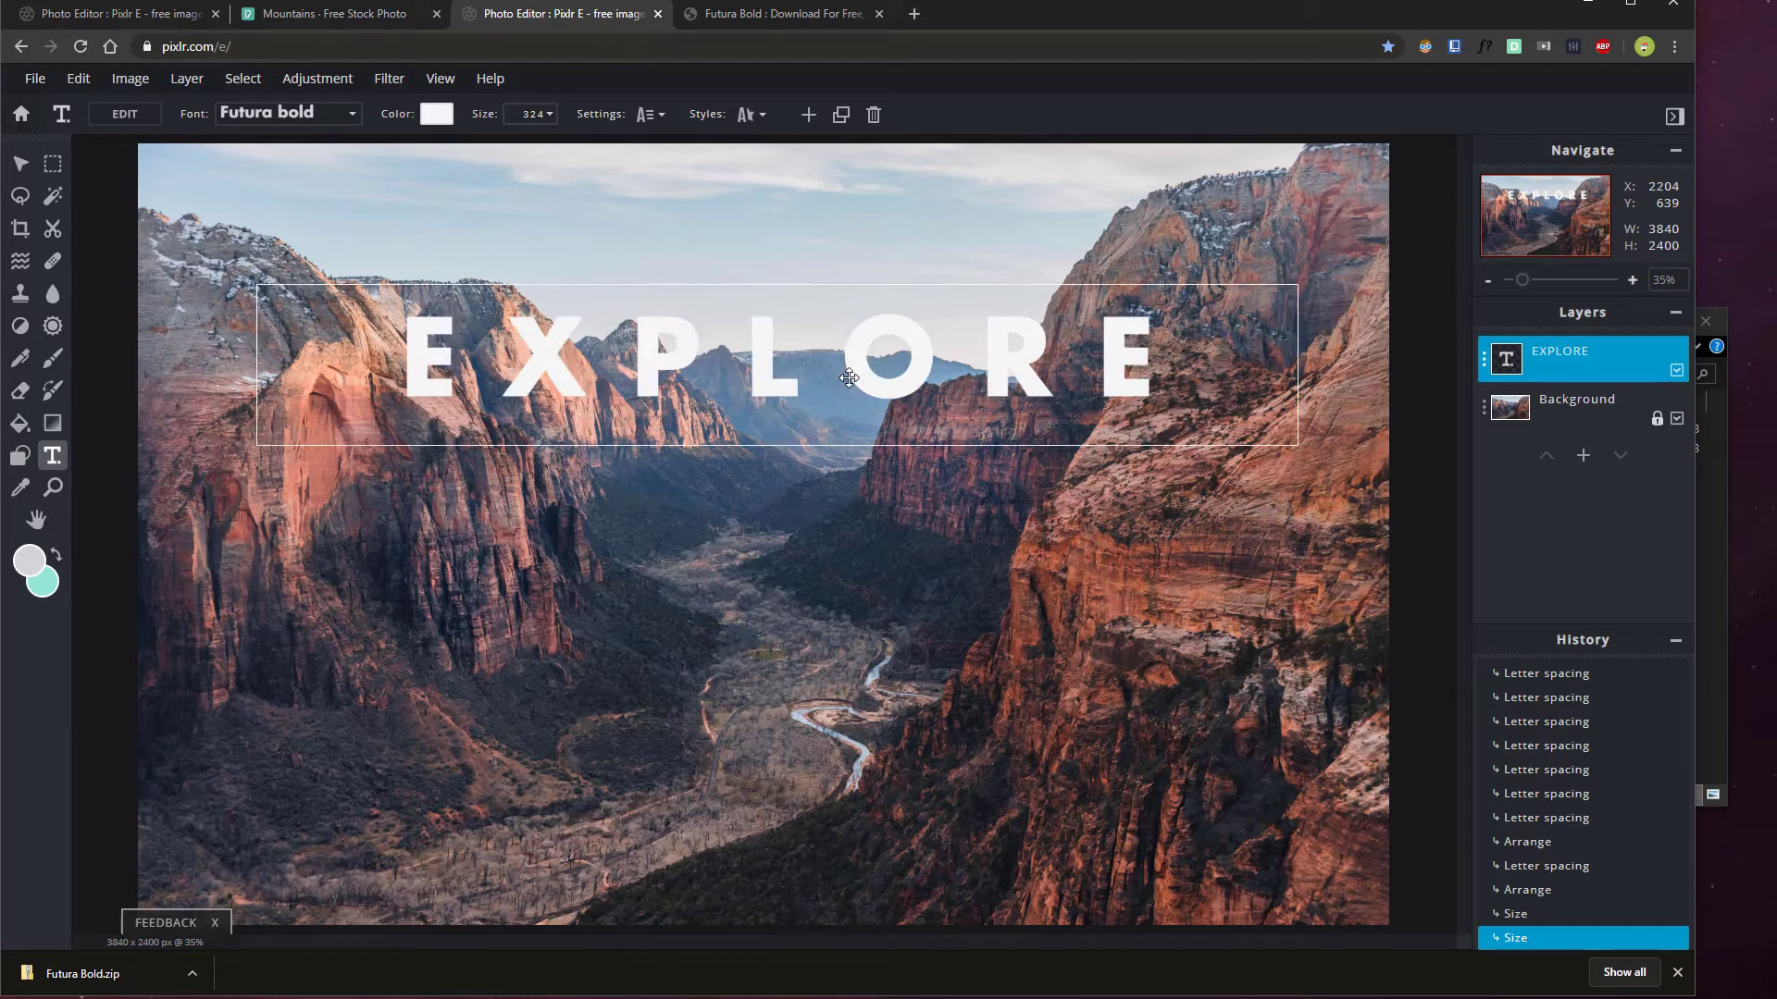
drag(849, 378, 923, 400)
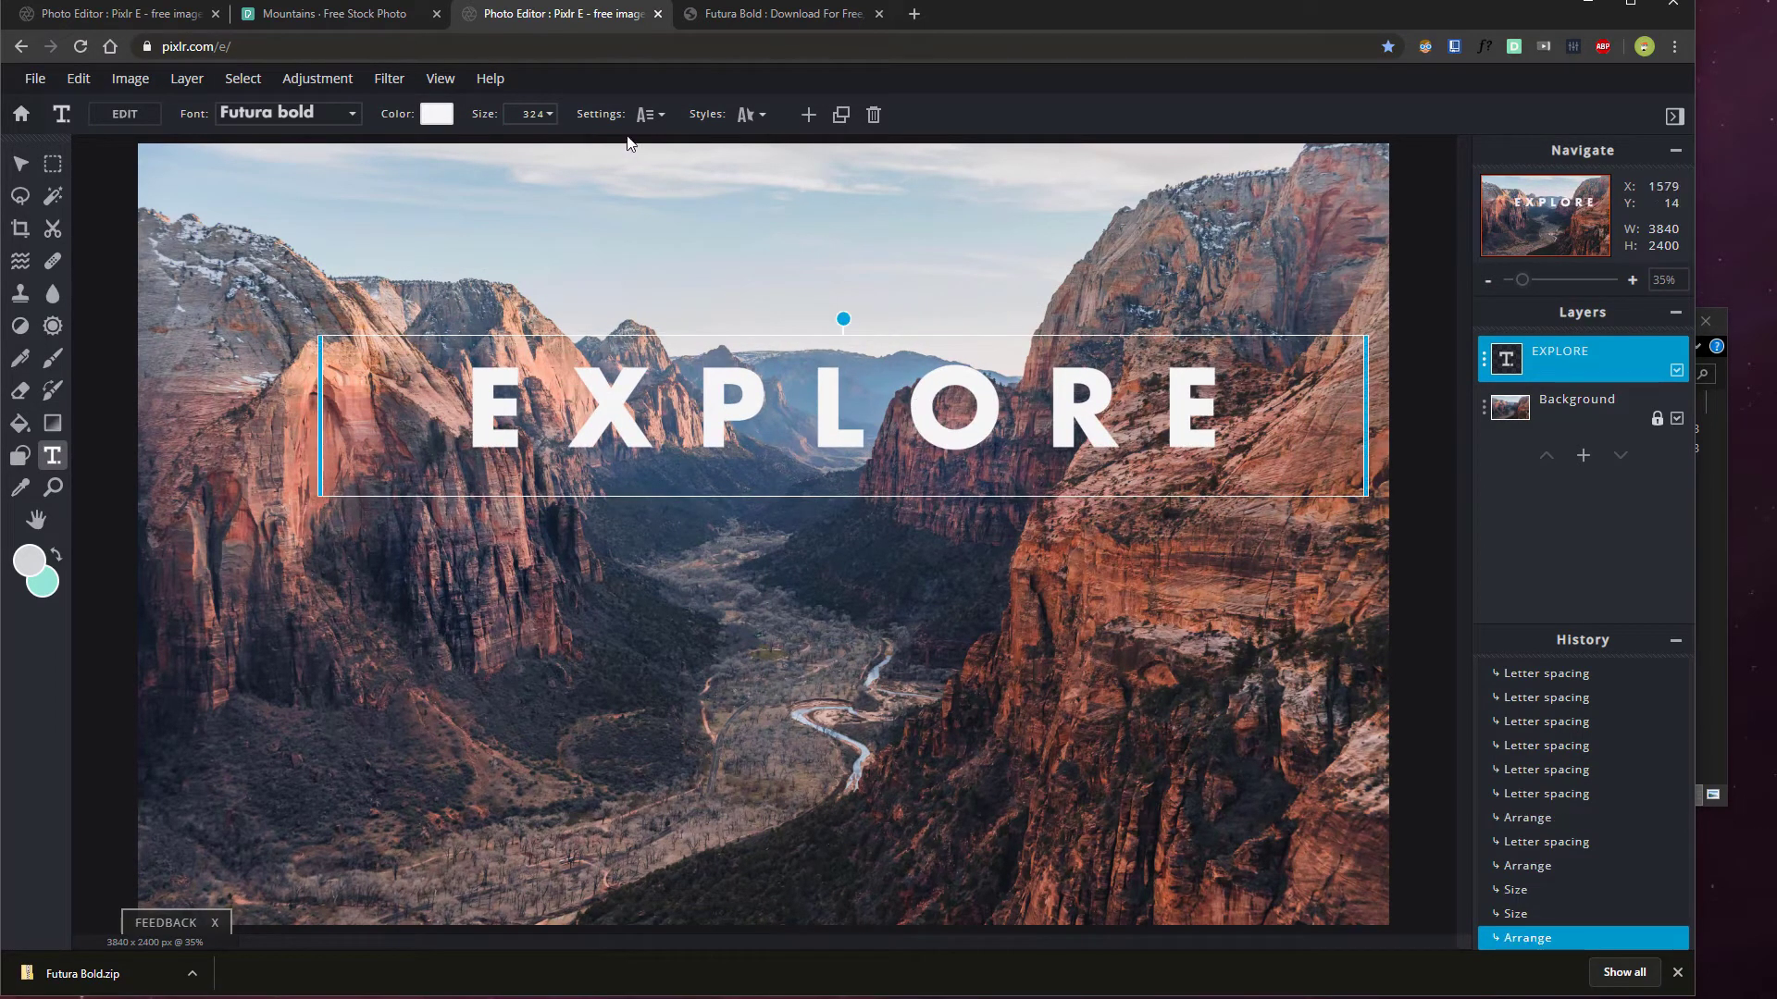
click(550, 114)
drag(455, 146, 443, 148)
drag(642, 396, 595, 402)
click(595, 403)
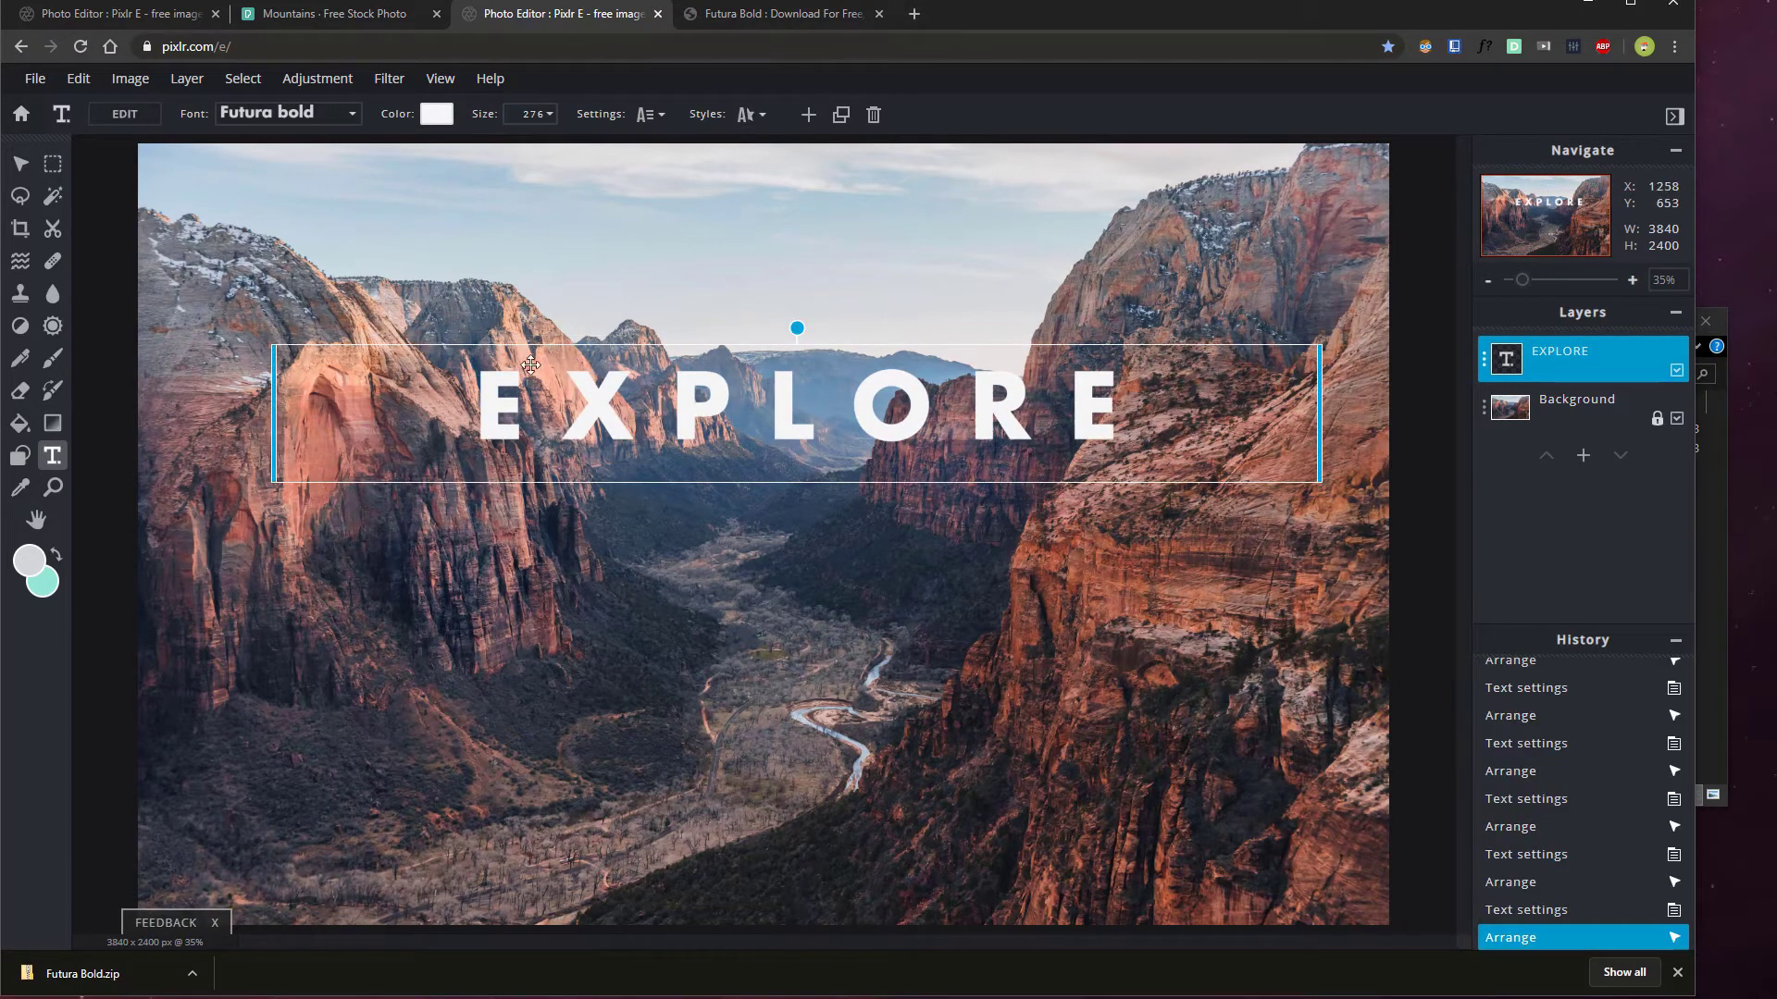
Try a white #FFFFFF punched-out outline on the EXPLORE text, and switch the outline off again
click(764, 120)
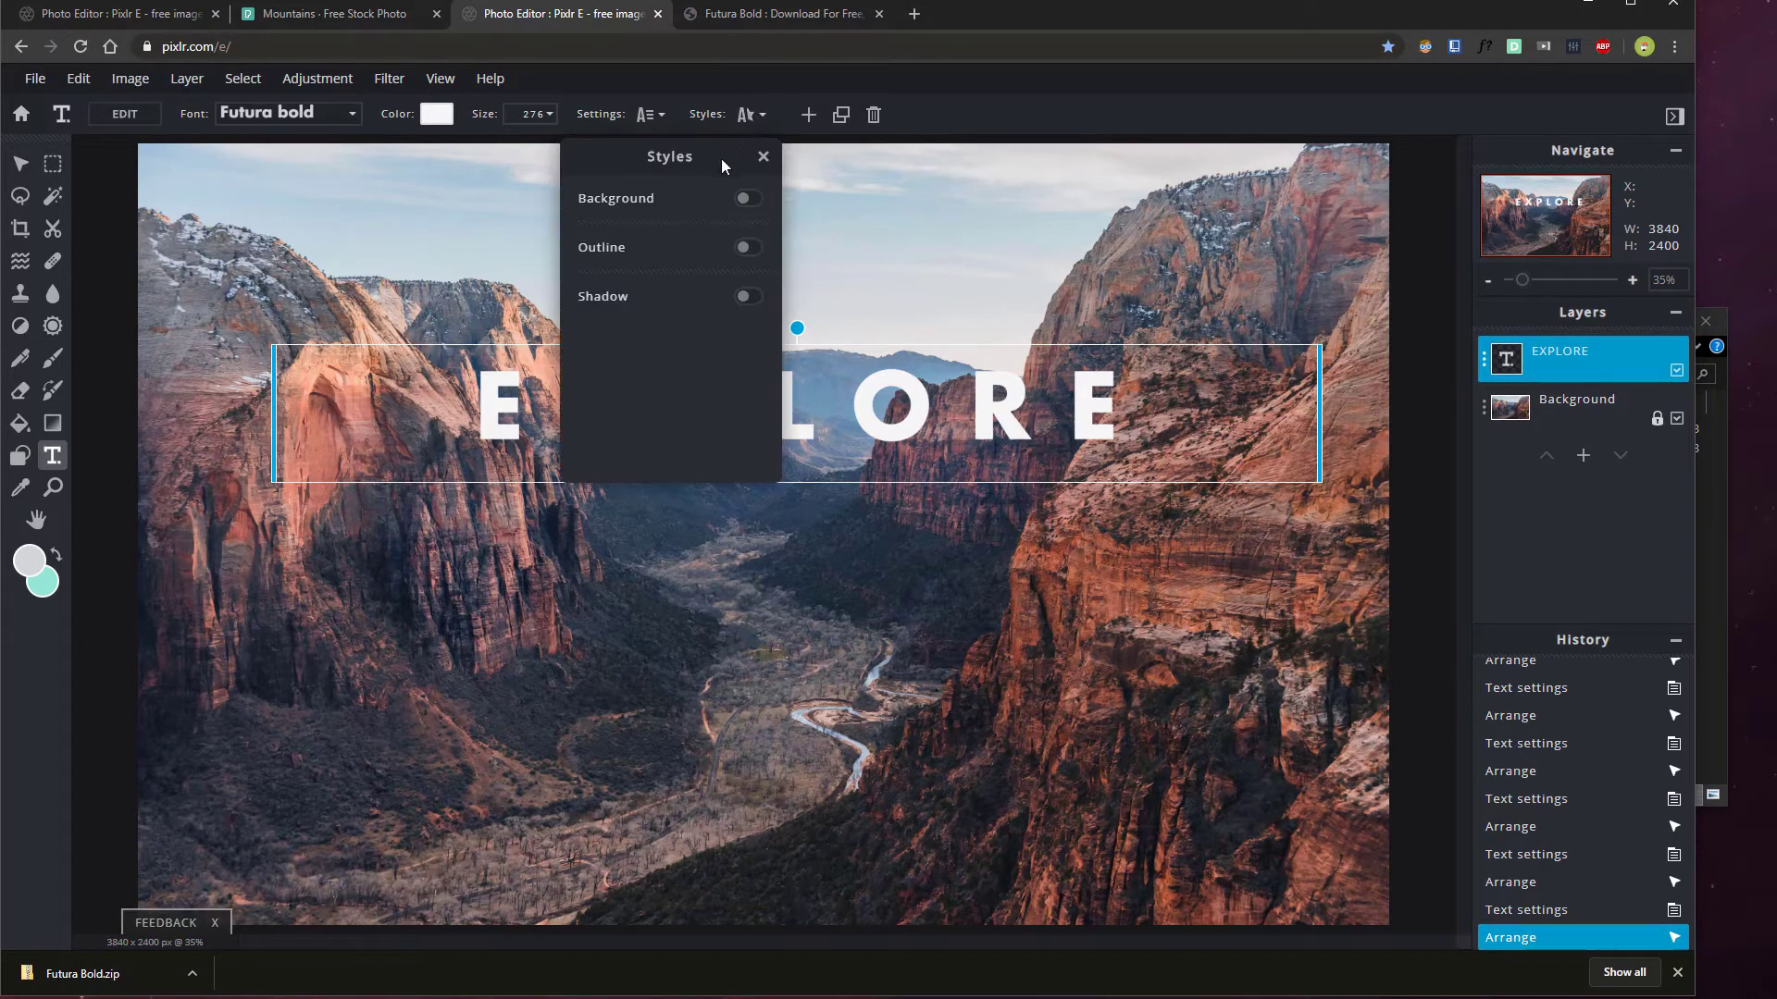
click(749, 248)
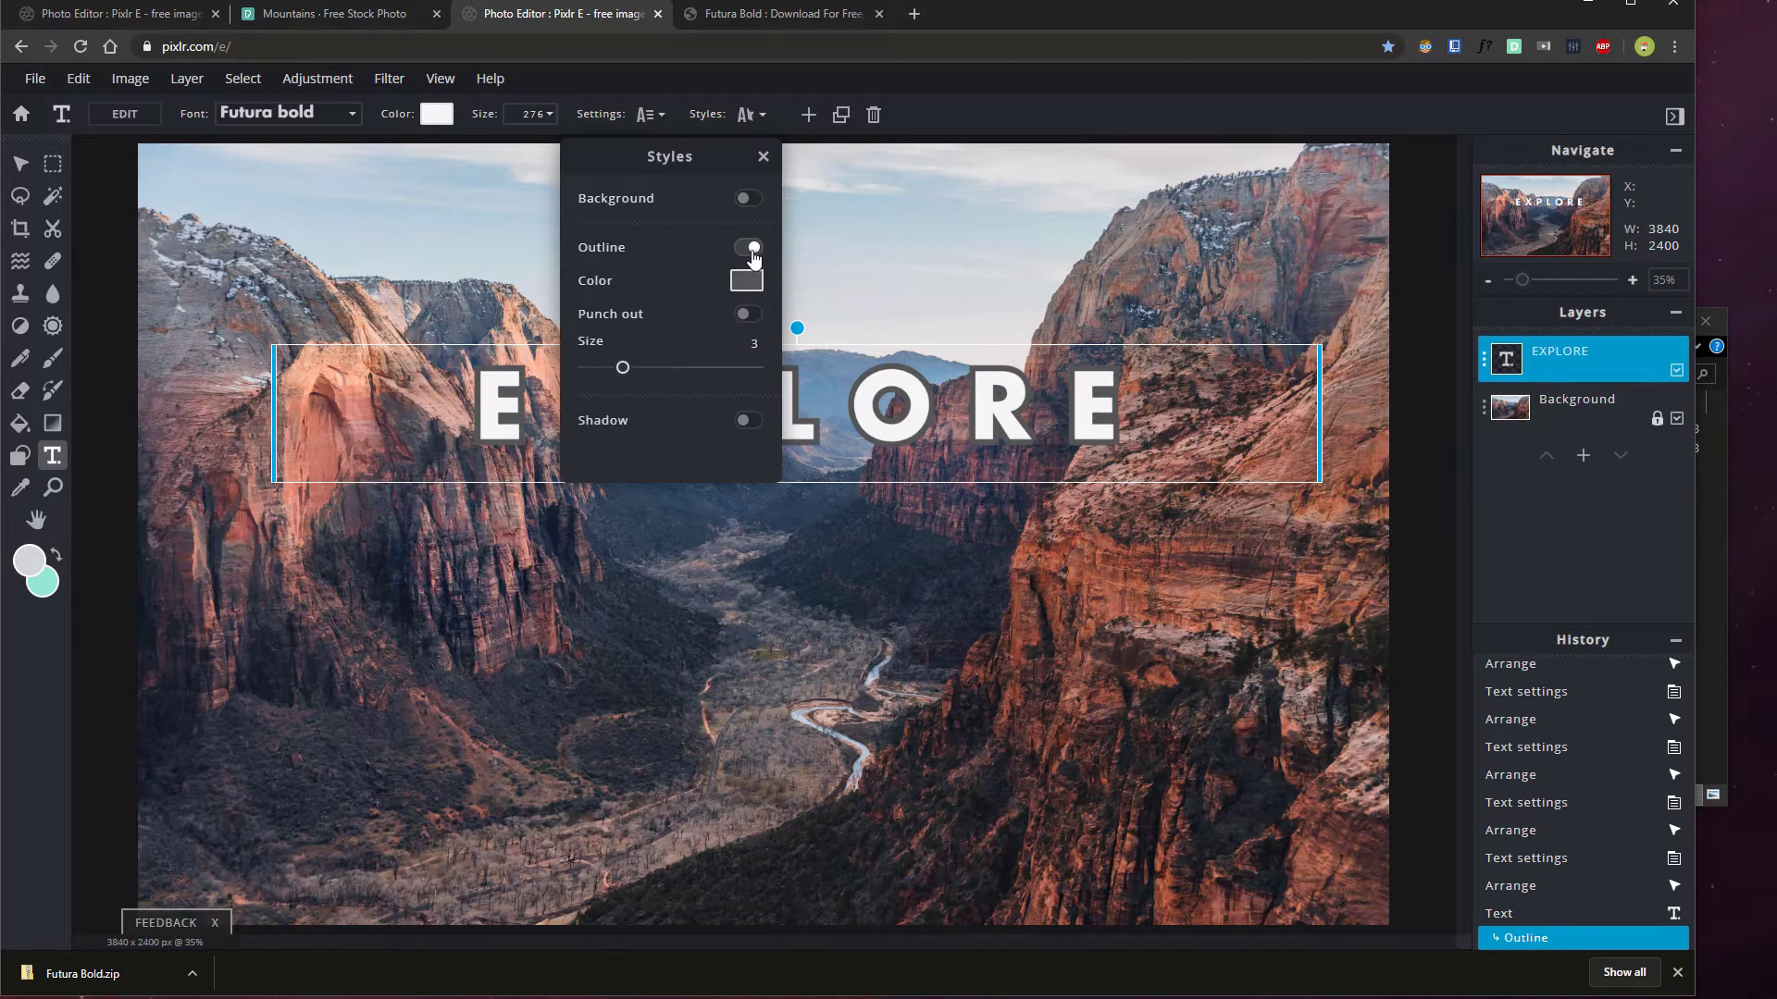
click(749, 314)
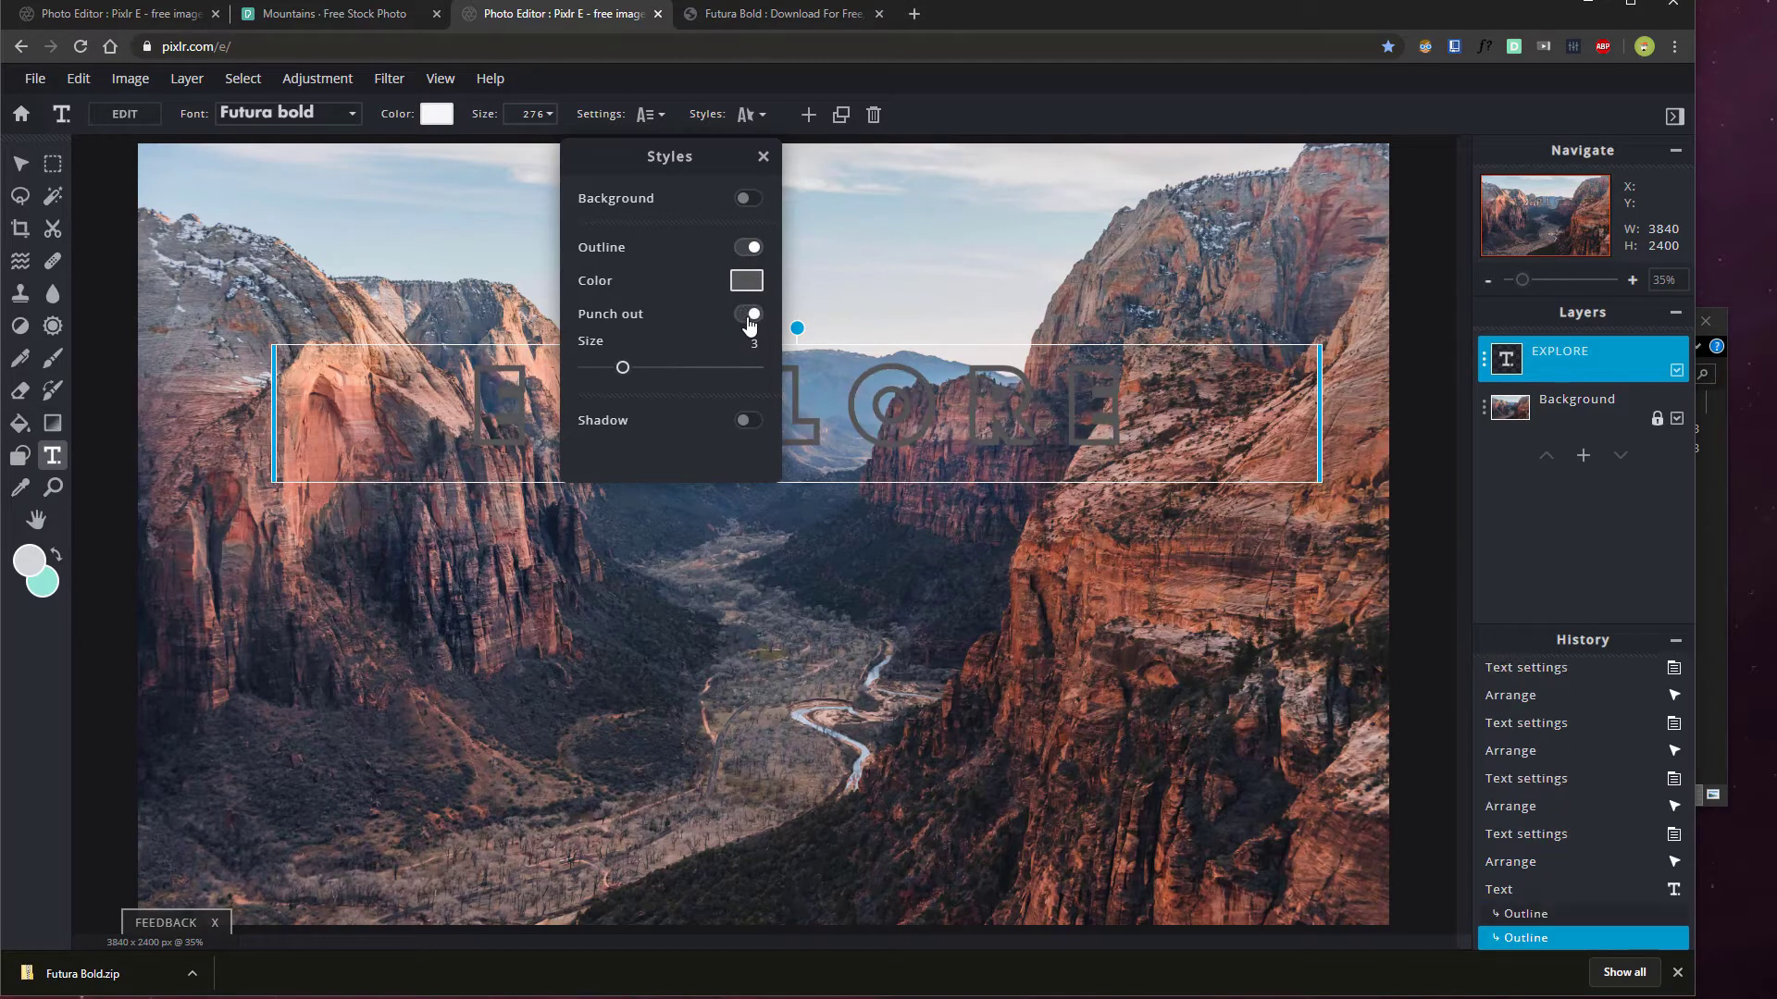
click(745, 280)
drag(738, 492, 599, 347)
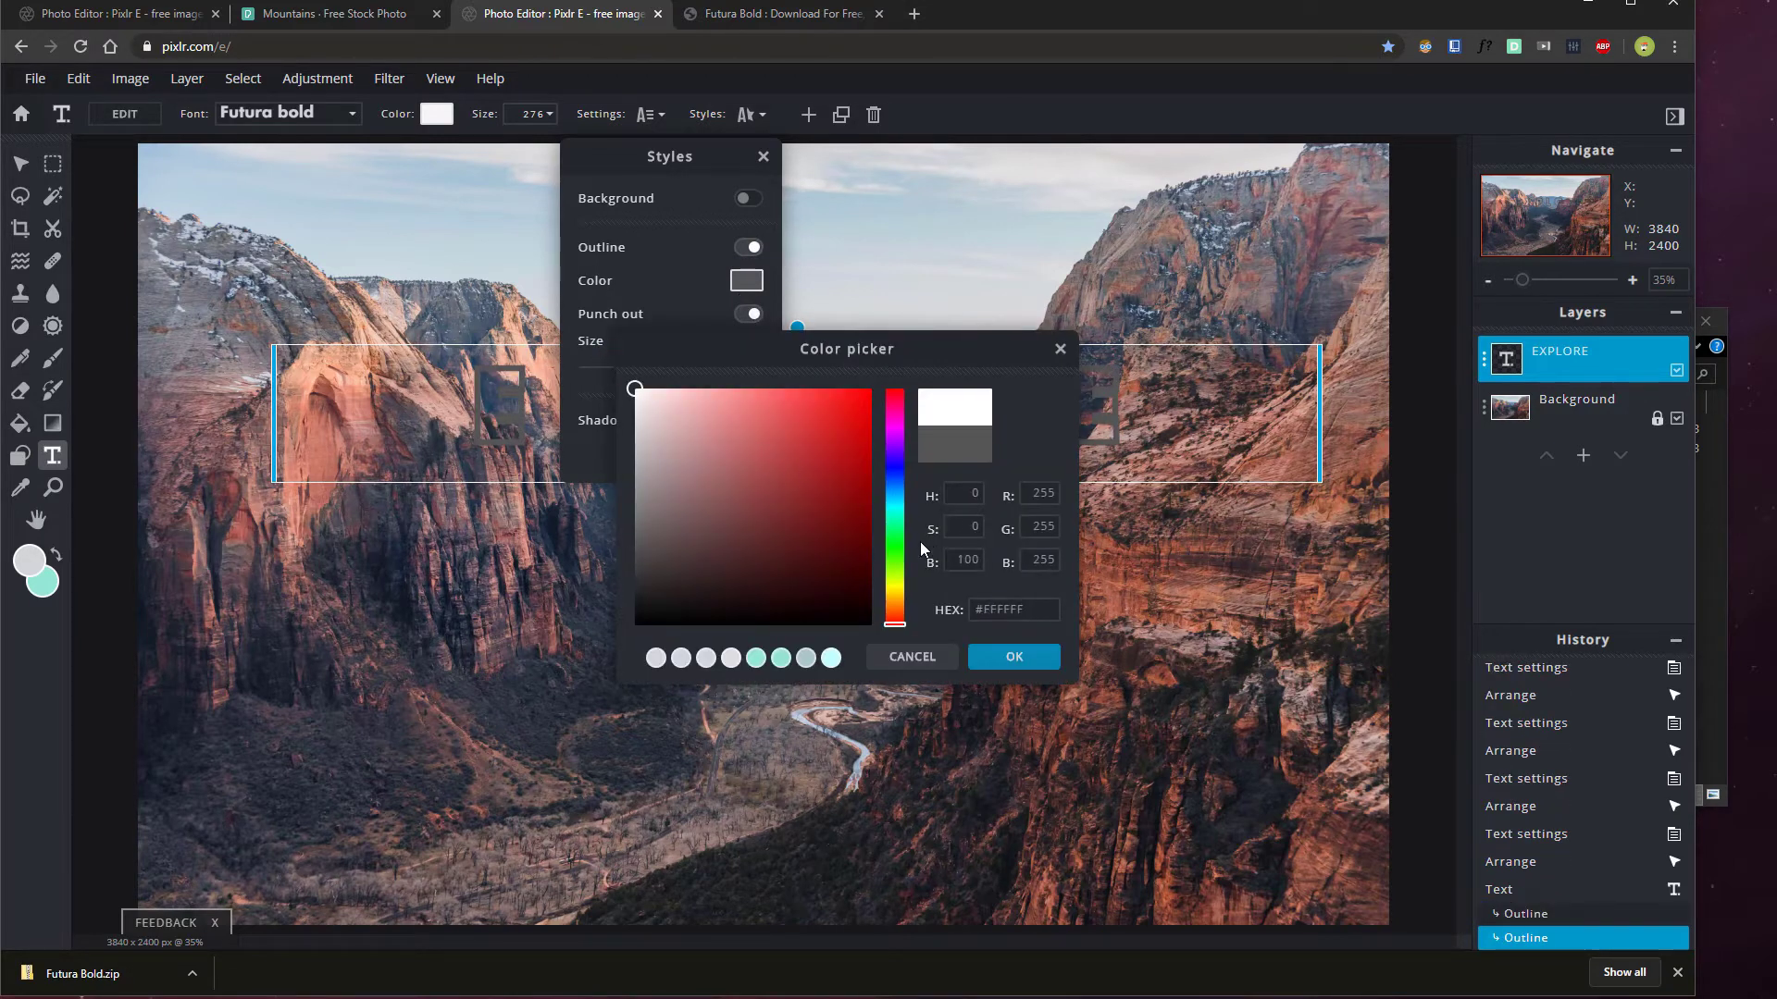
click(1013, 658)
click(977, 240)
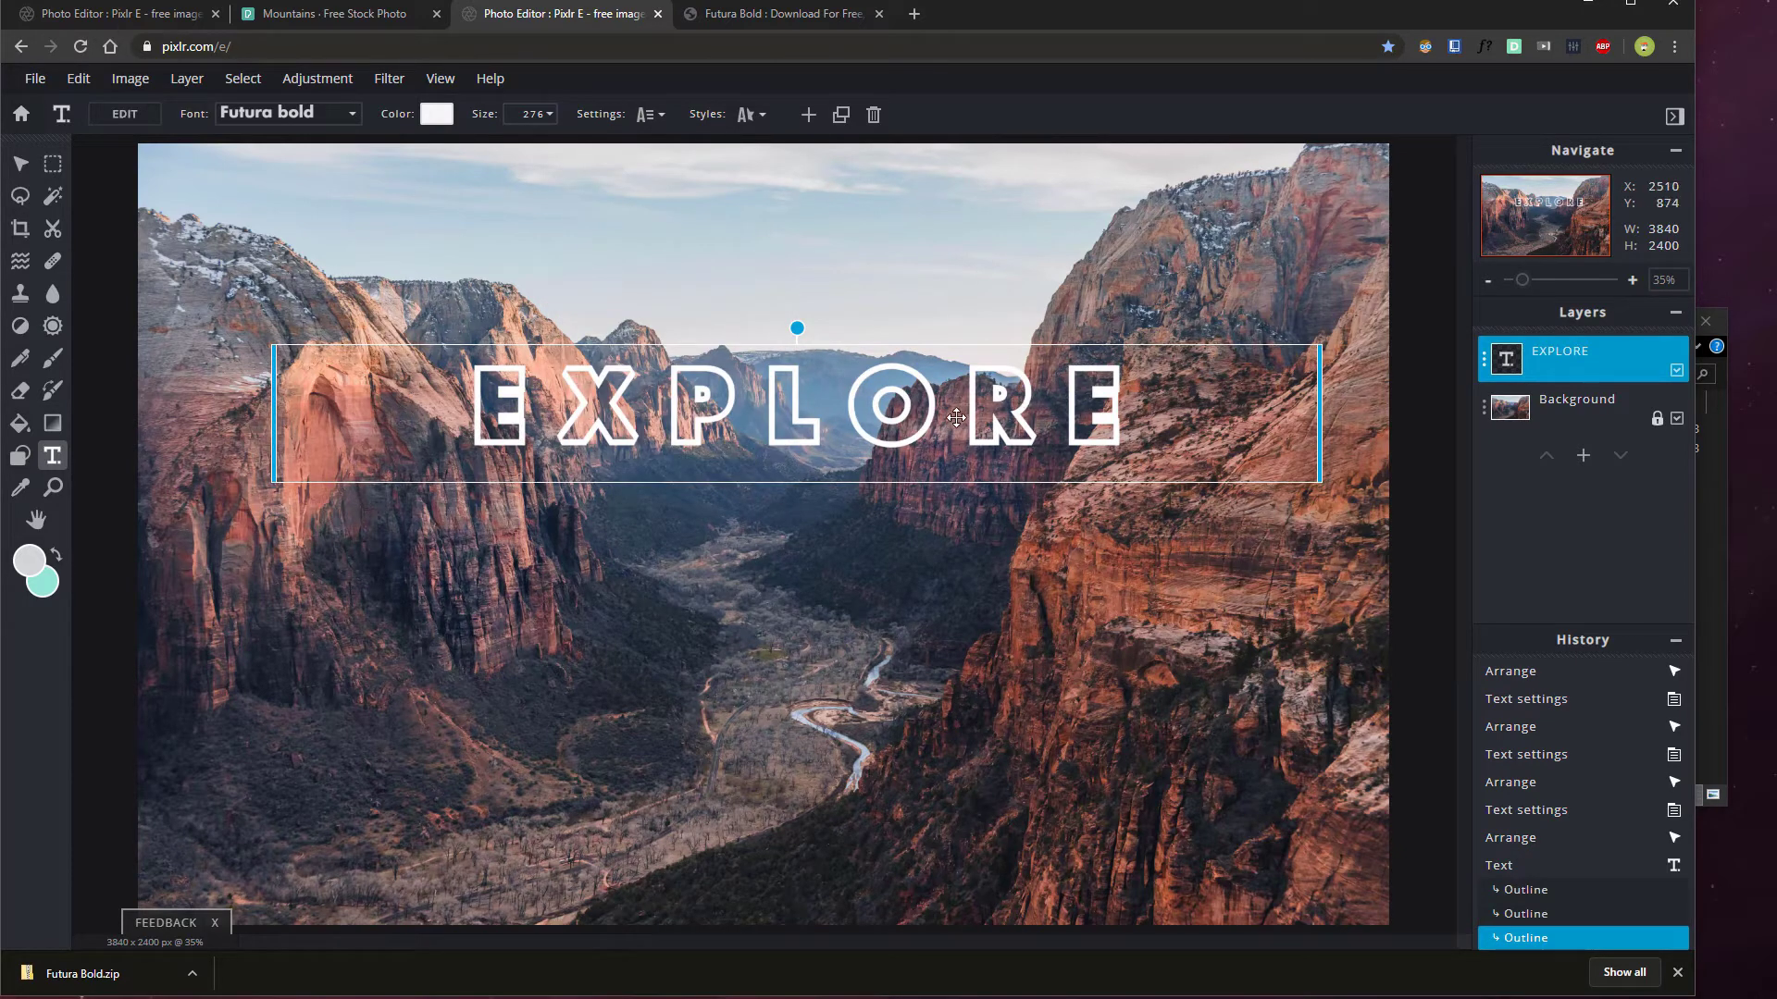
click(749, 115)
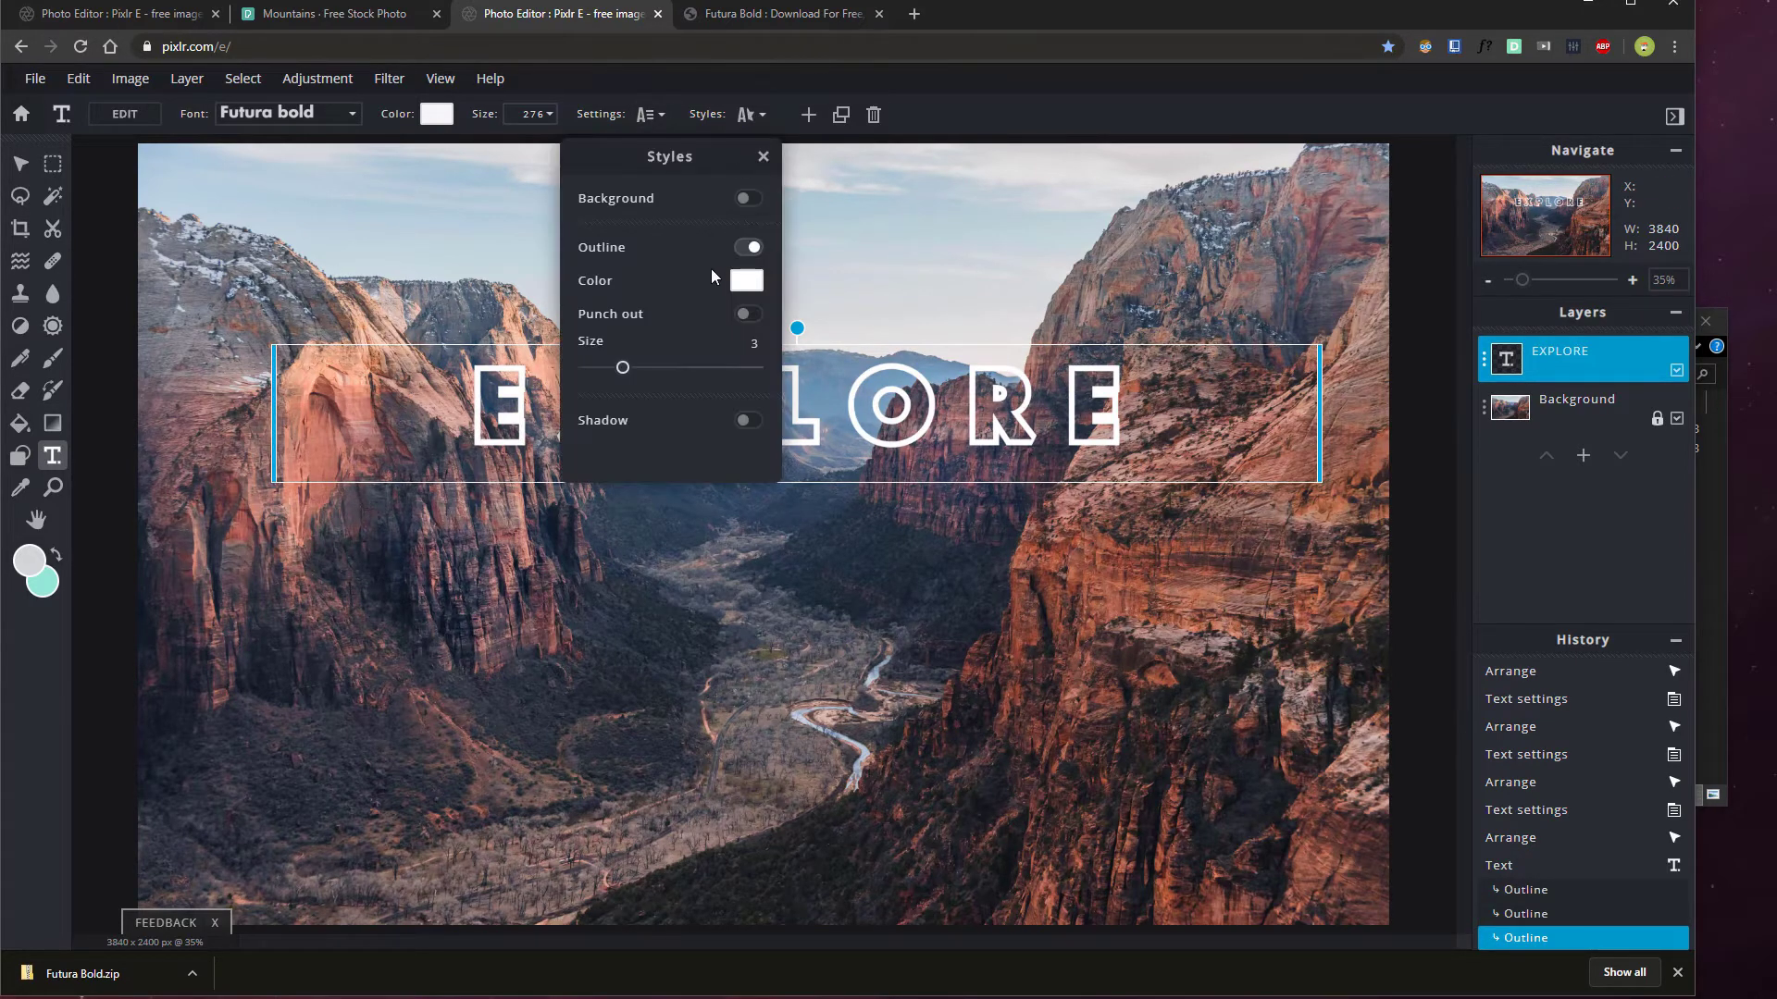
click(749, 247)
Set the EXPLORE text size to 252, place it slightly lower between the cliffs, and dismiss the browser's download bar
drag(1054, 432, 1047, 480)
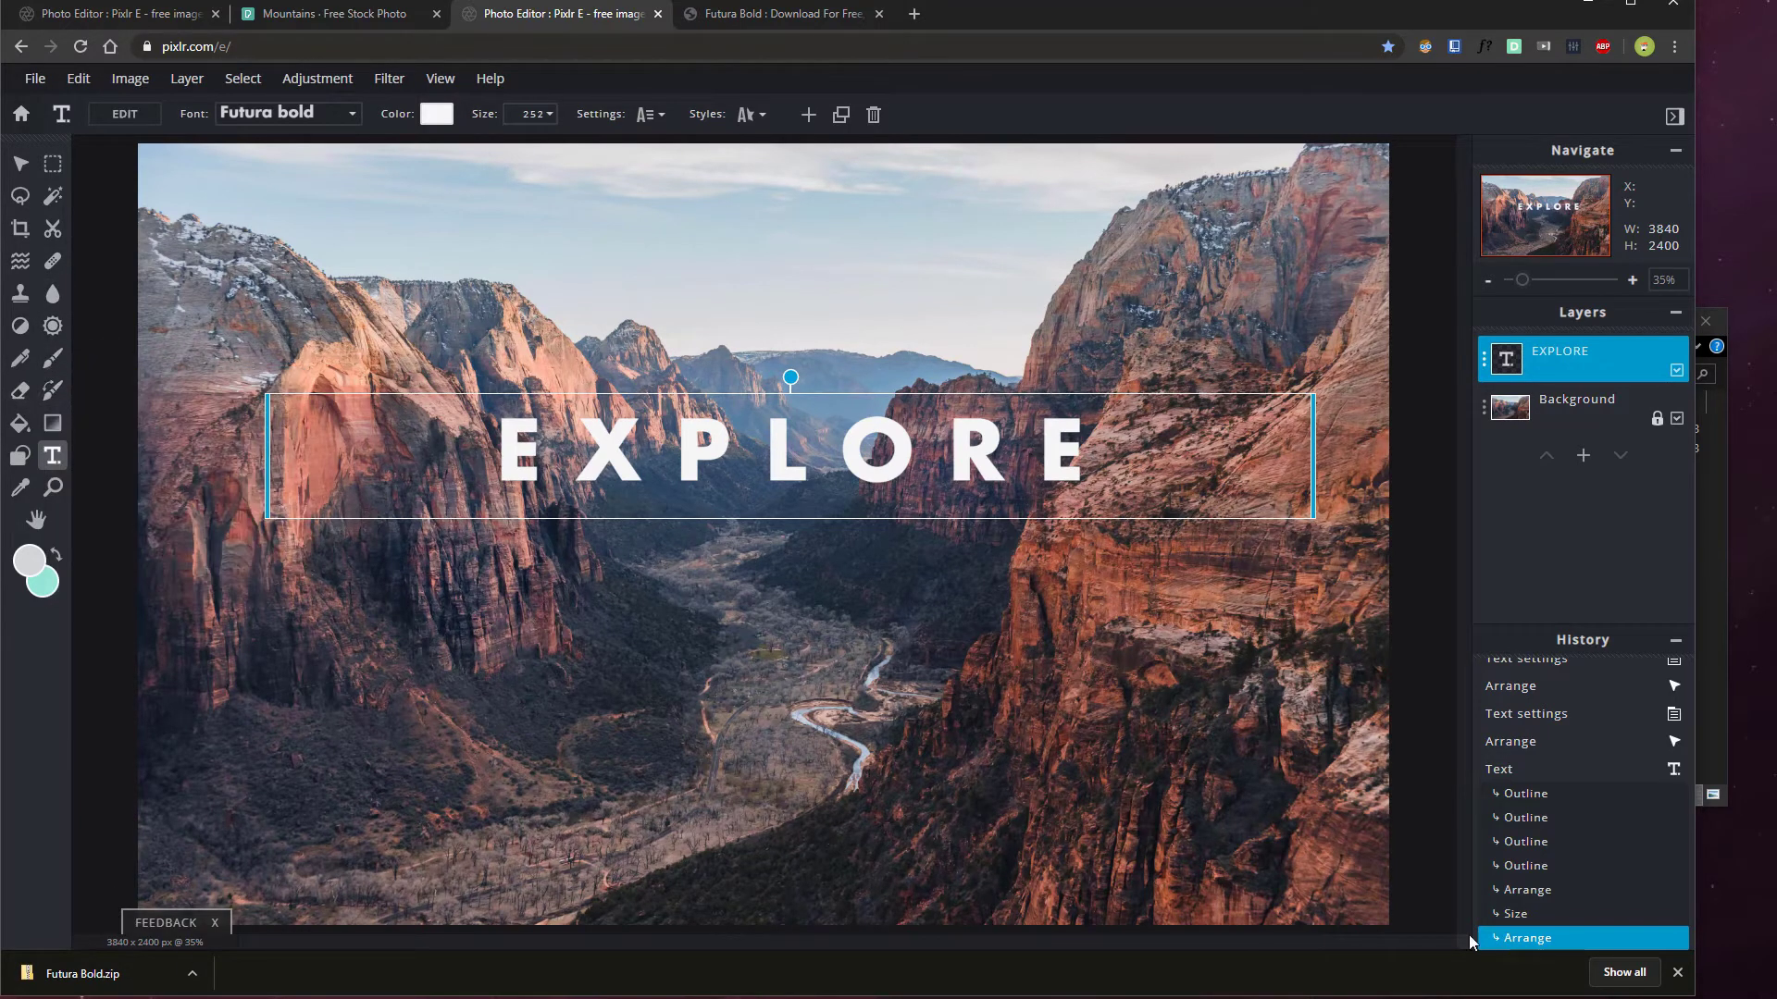
click(1677, 973)
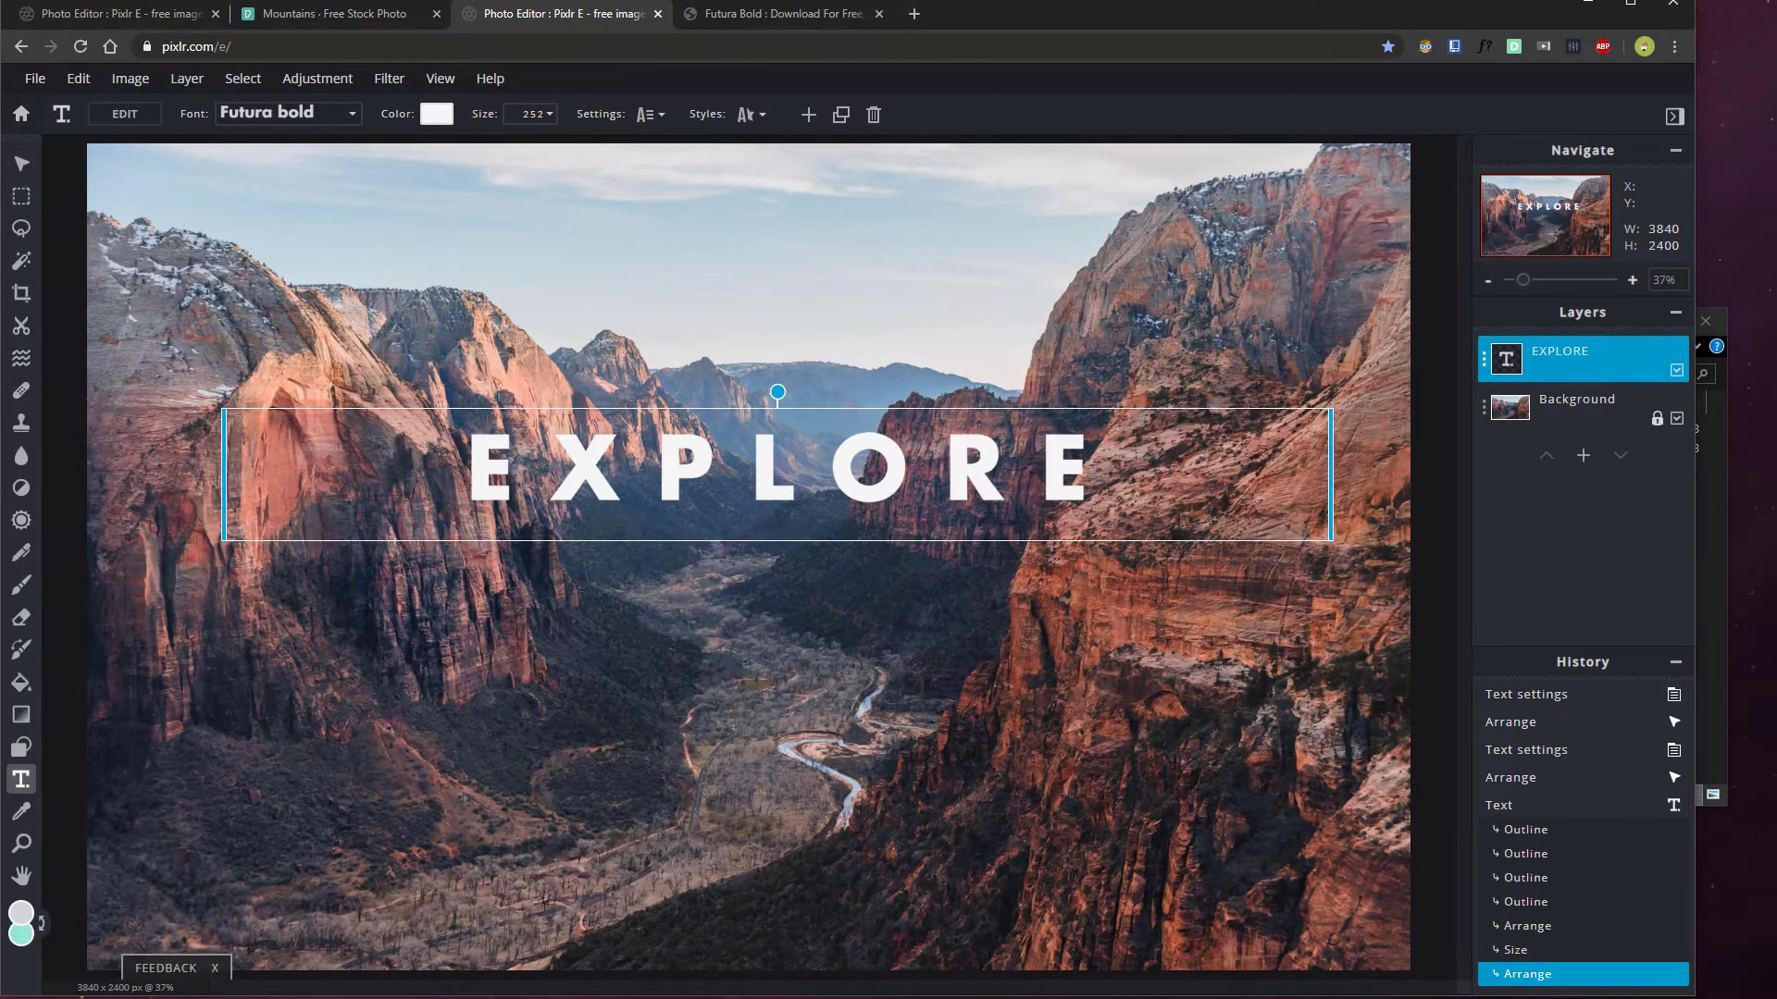
Try the Eraser on the sky of the Background layer and undo the erasing
click(21, 618)
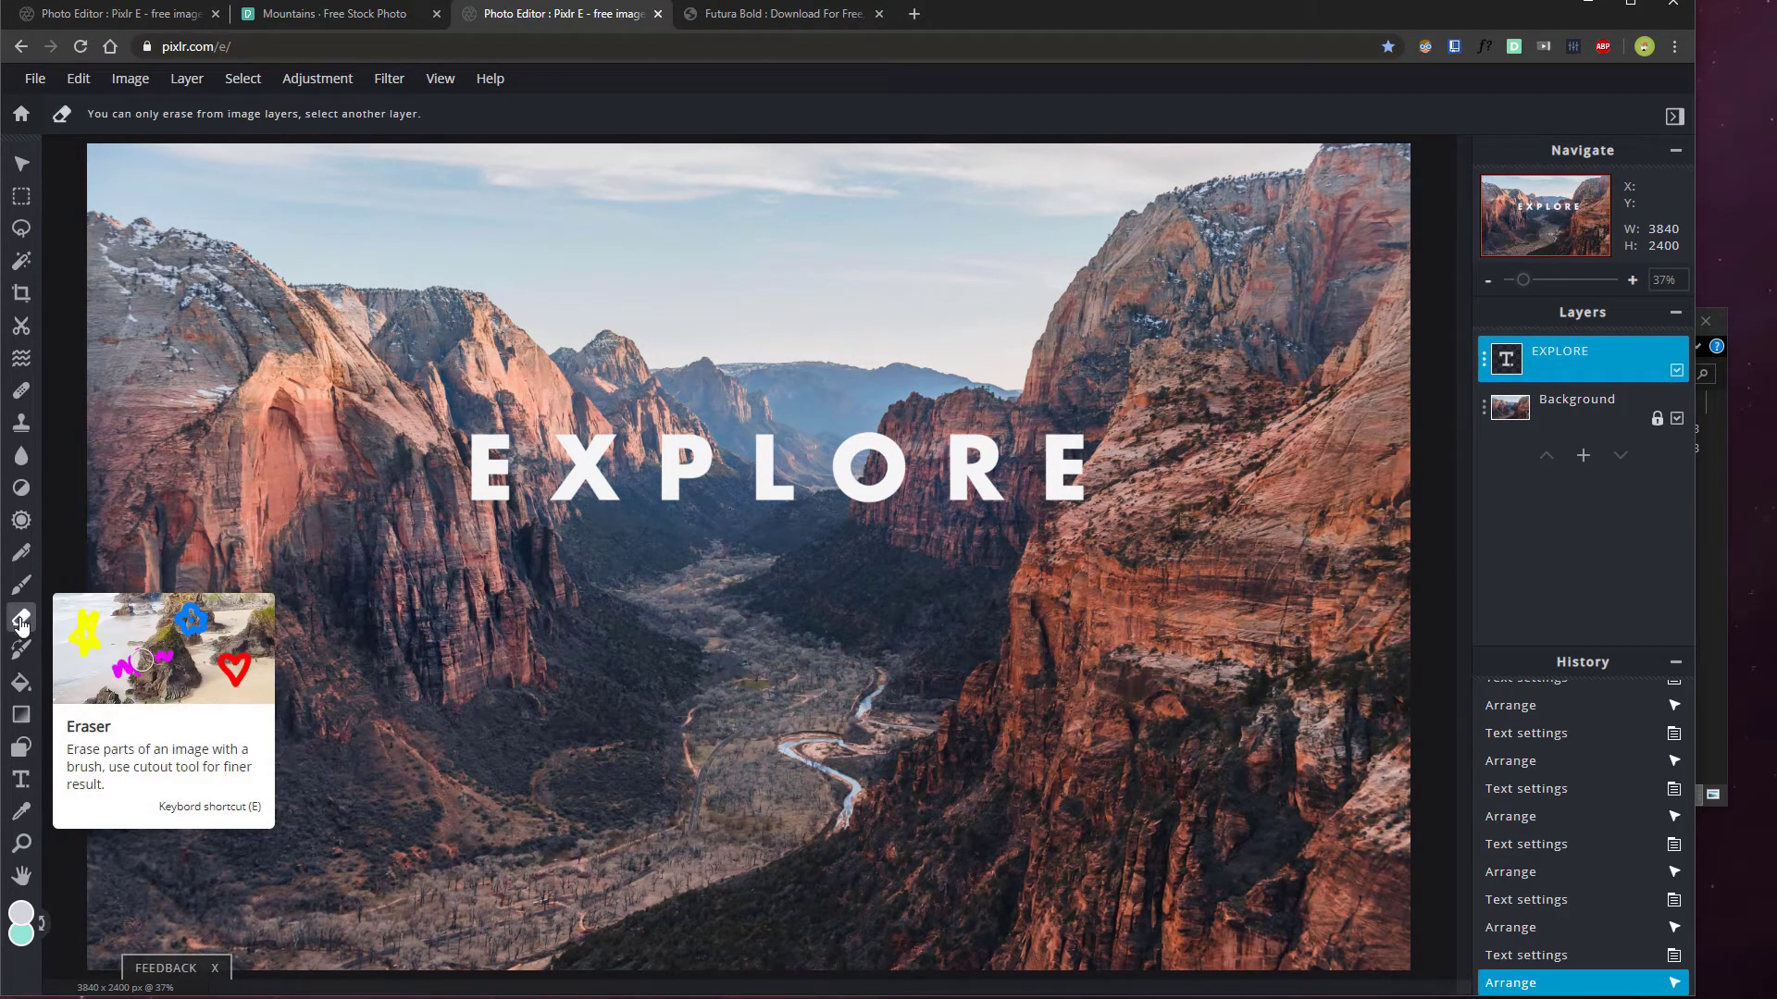
click(1547, 416)
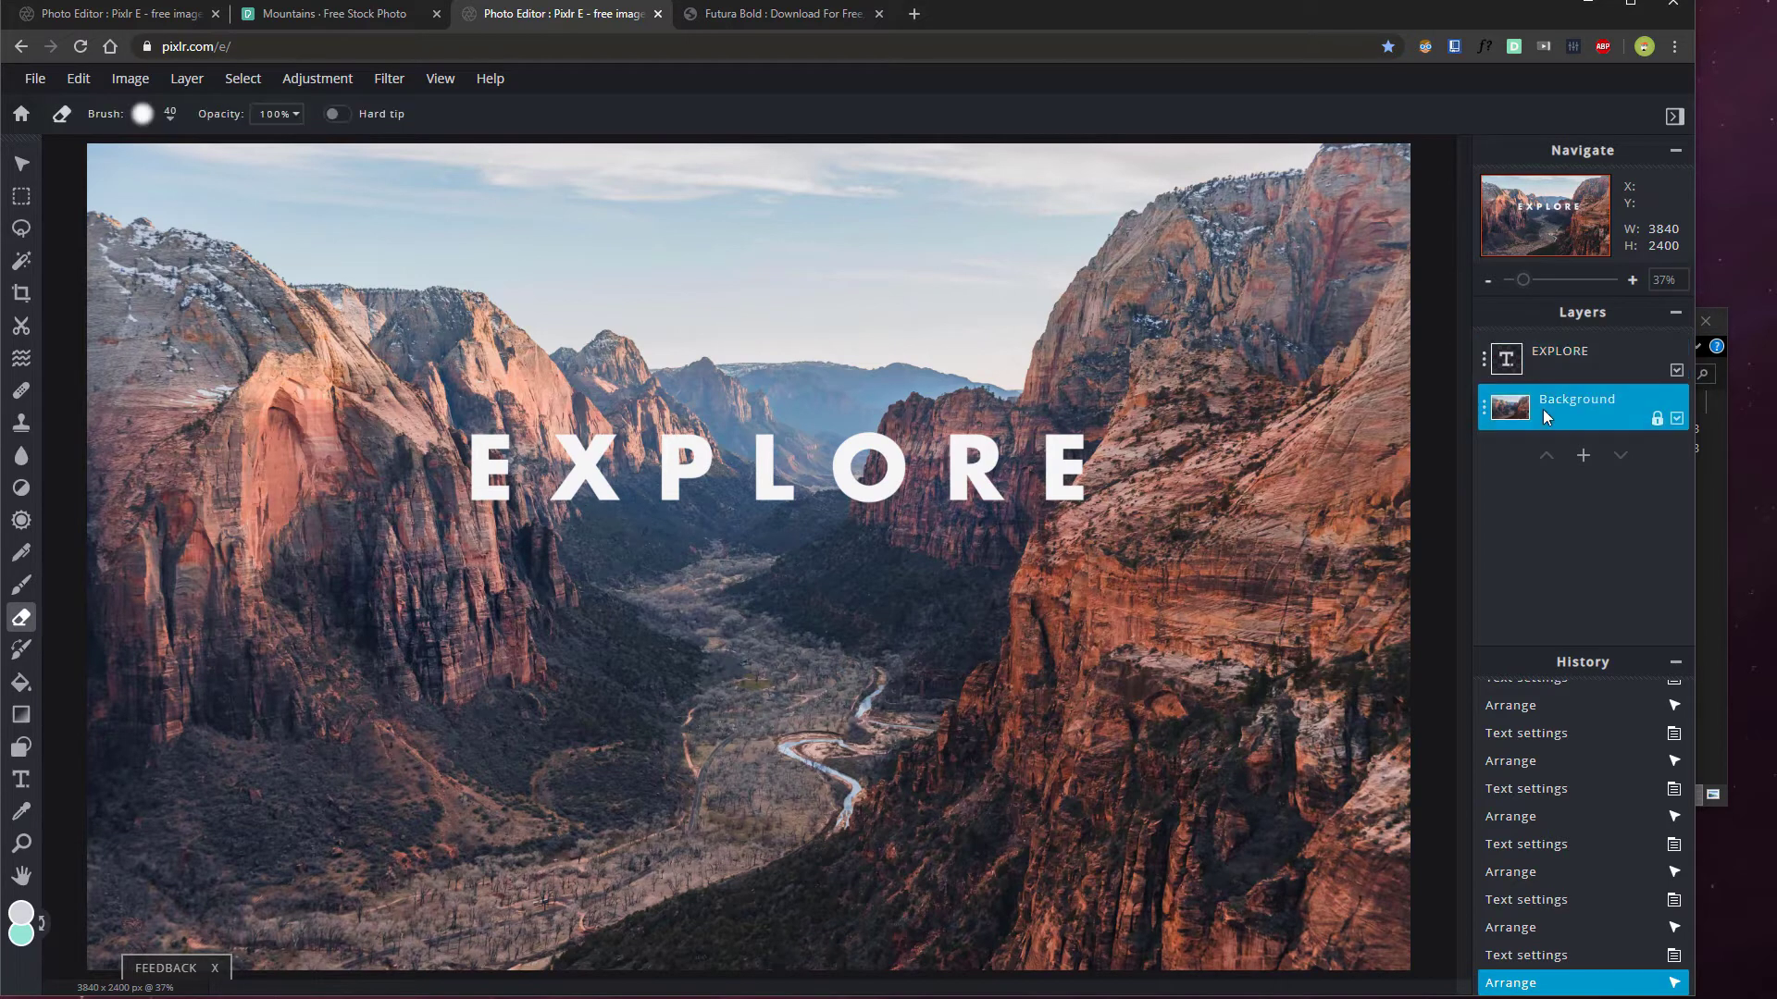
drag(863, 233, 1094, 328)
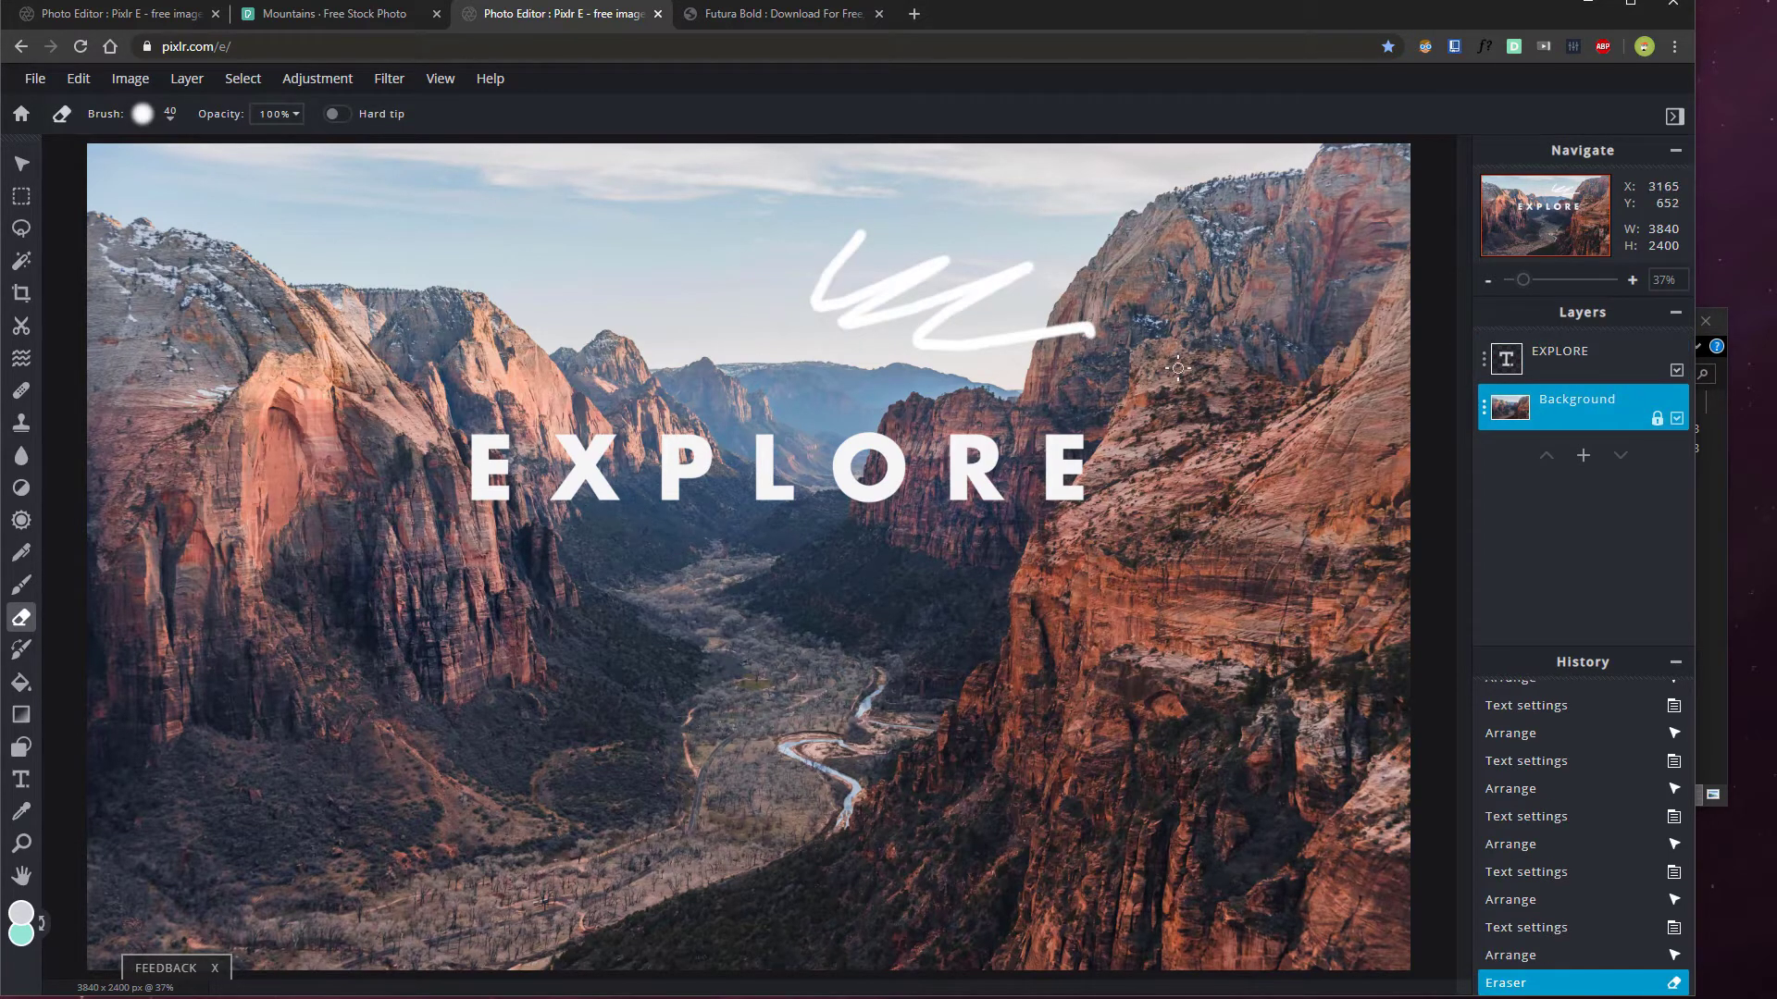
key(ctrl+z)
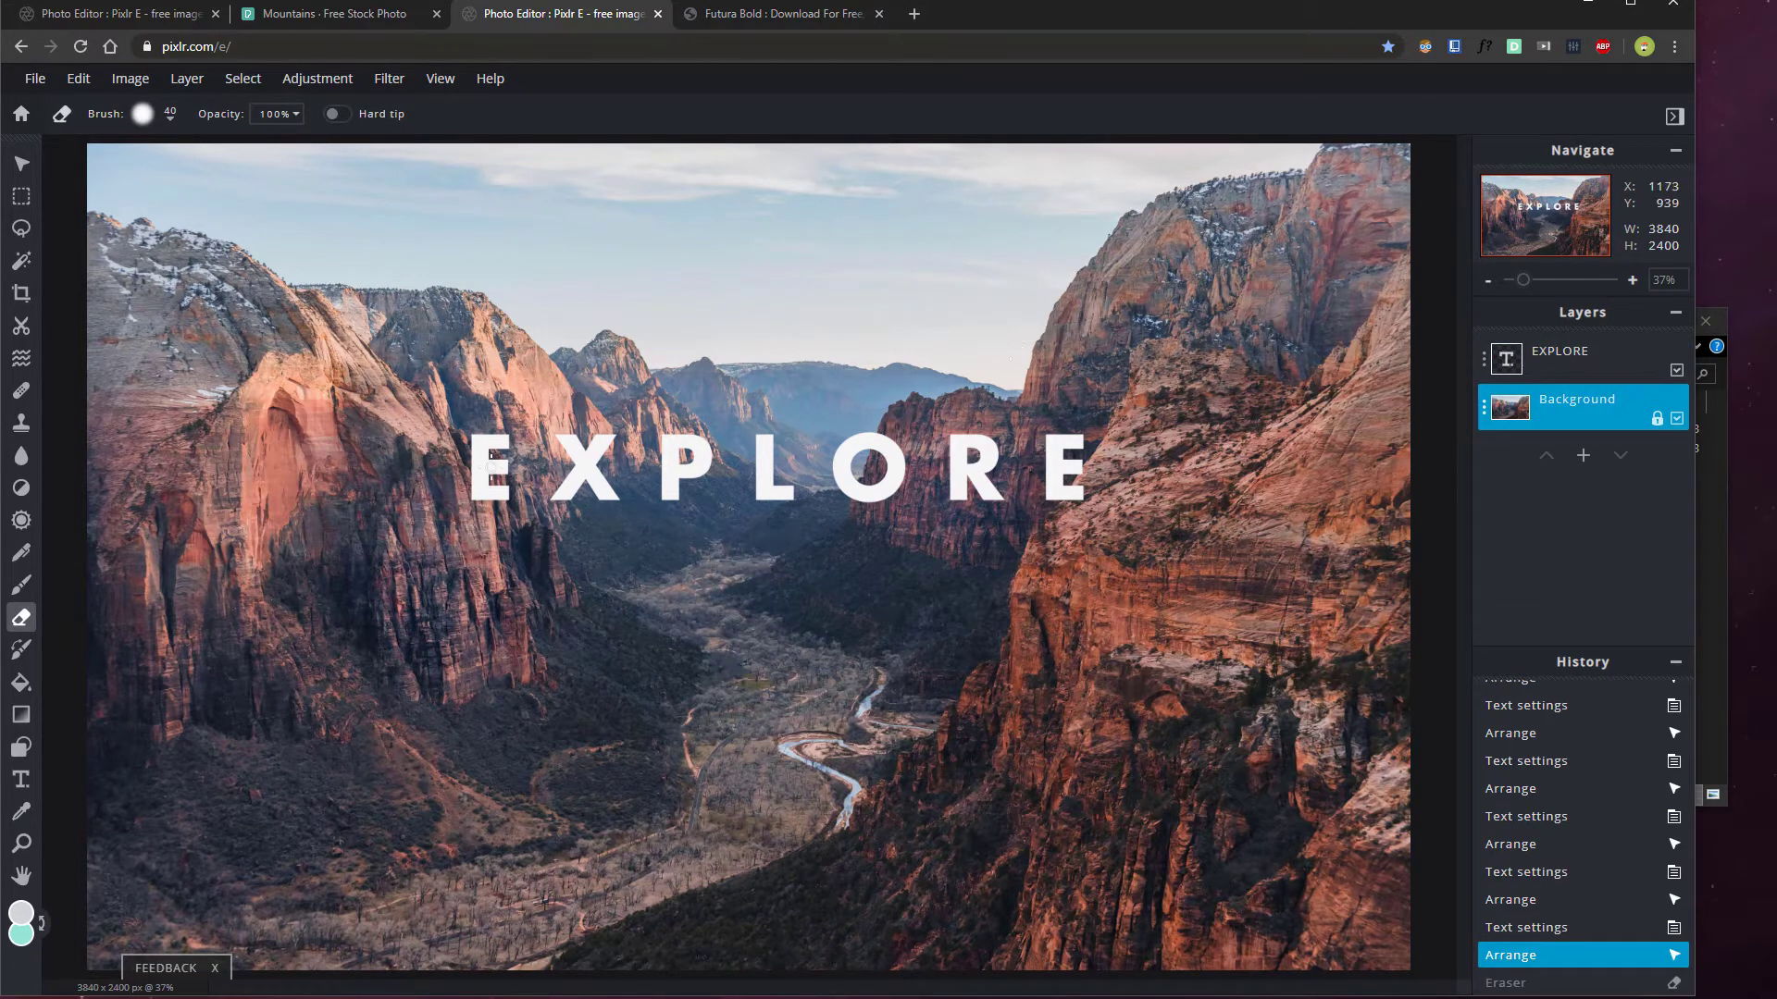
click(471, 476)
key(ctrl+z)
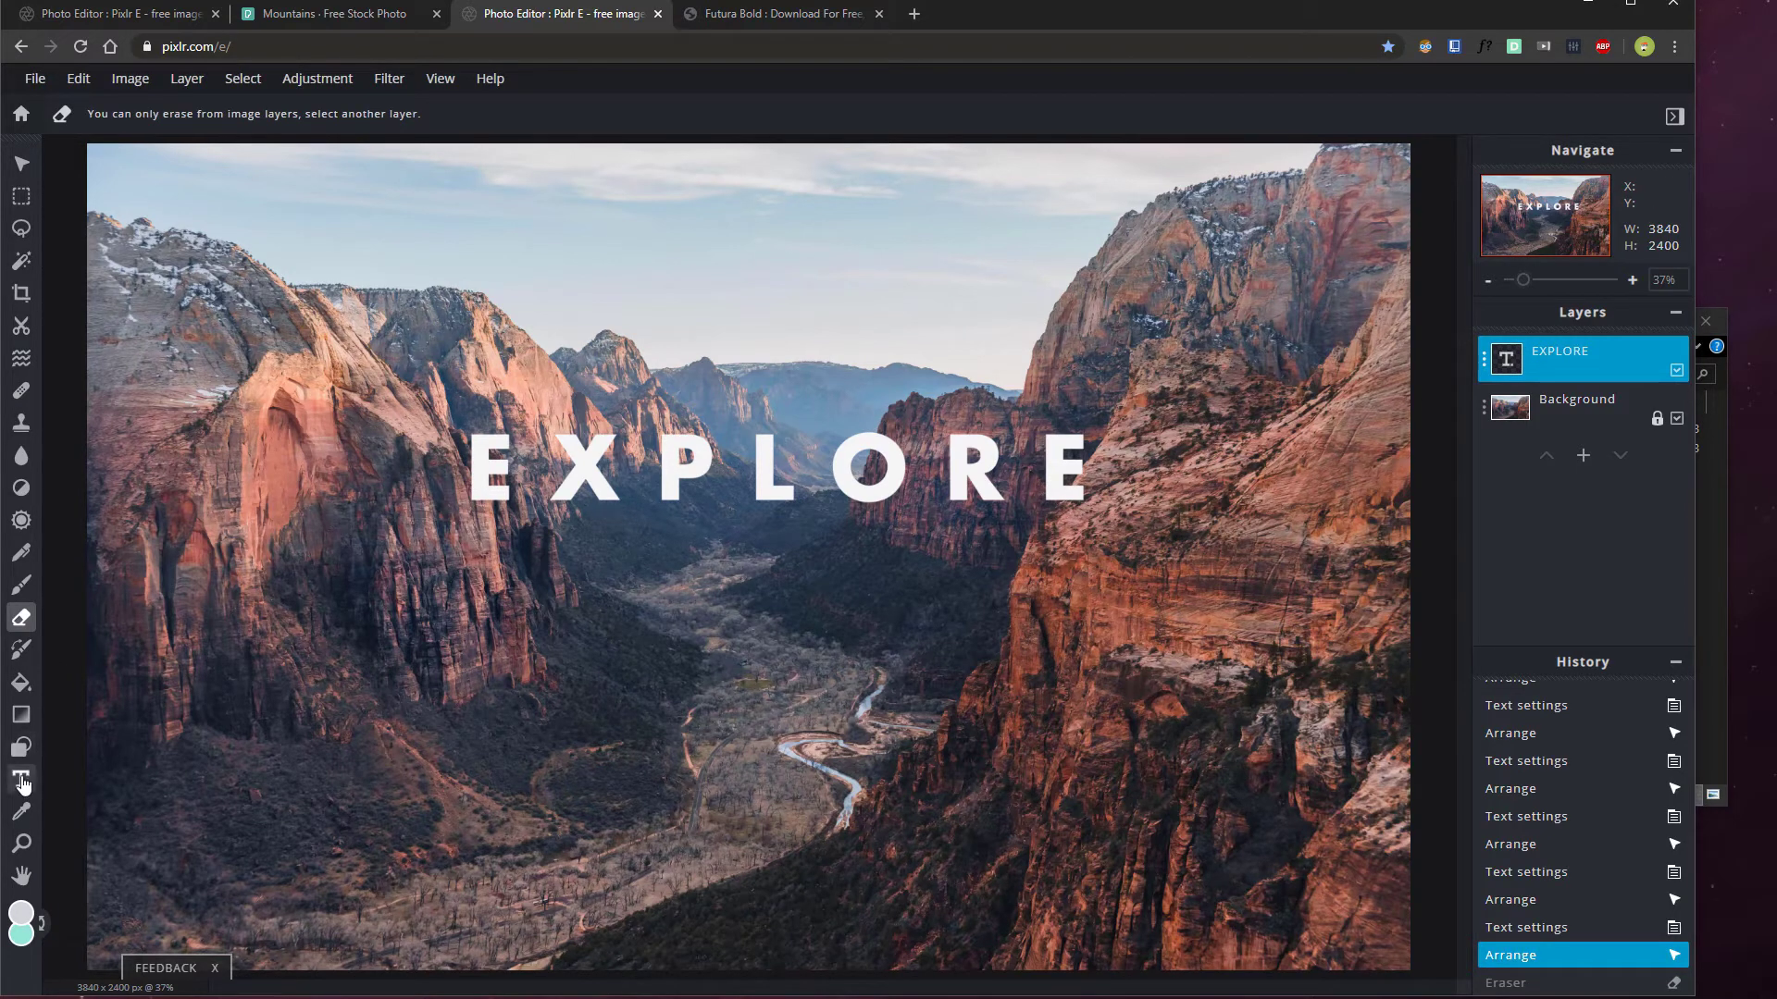
Try editing the wording of the EXPLORE text and cancel the edit
click(21, 780)
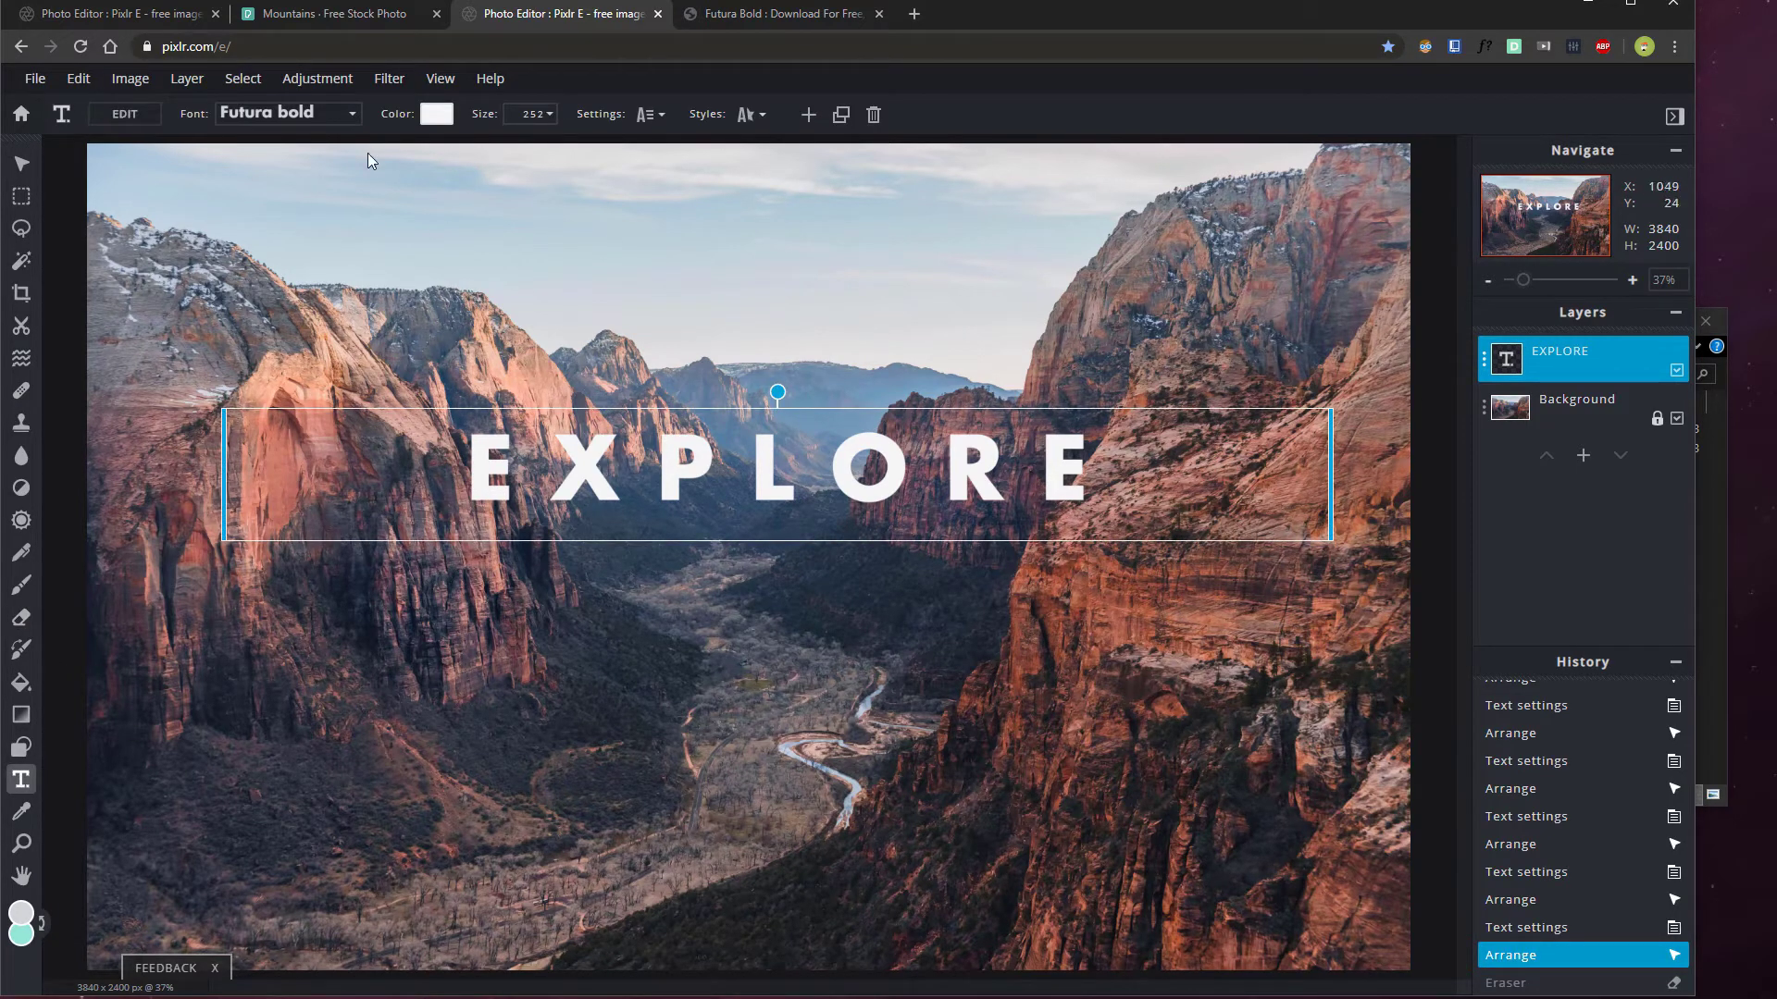
click(125, 114)
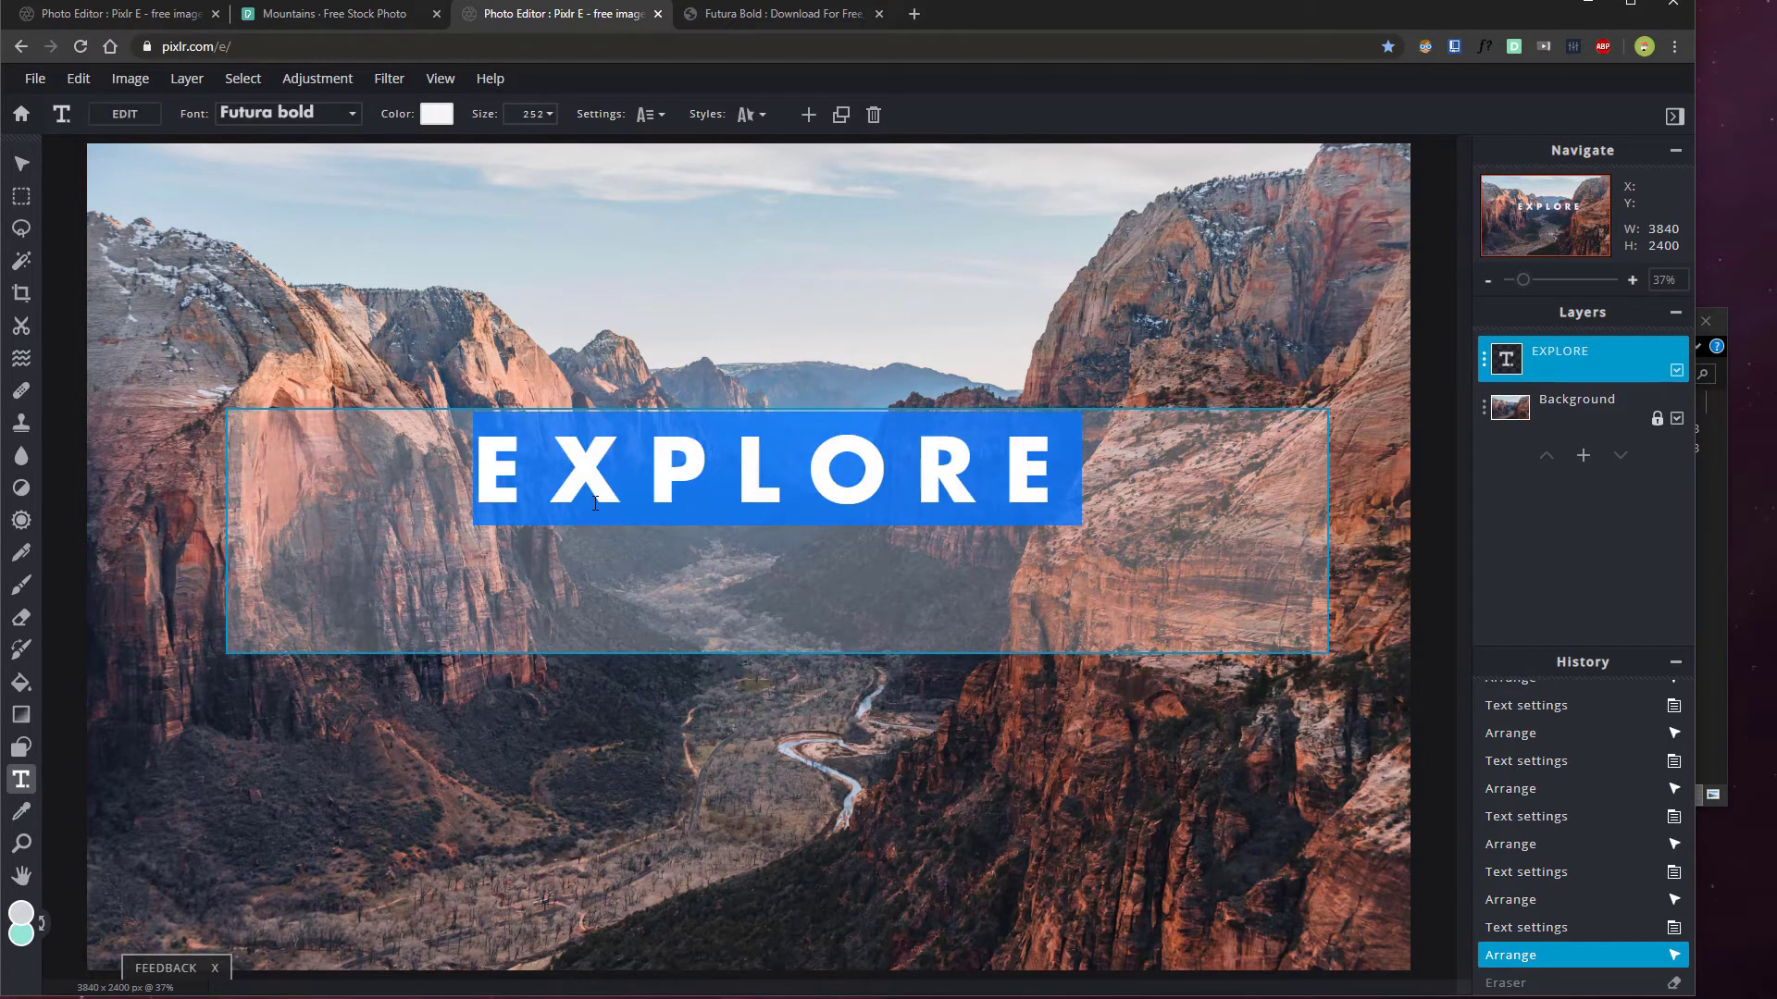
text(any)
key(BackSpace)
key(BackSpace)
key(Escape)
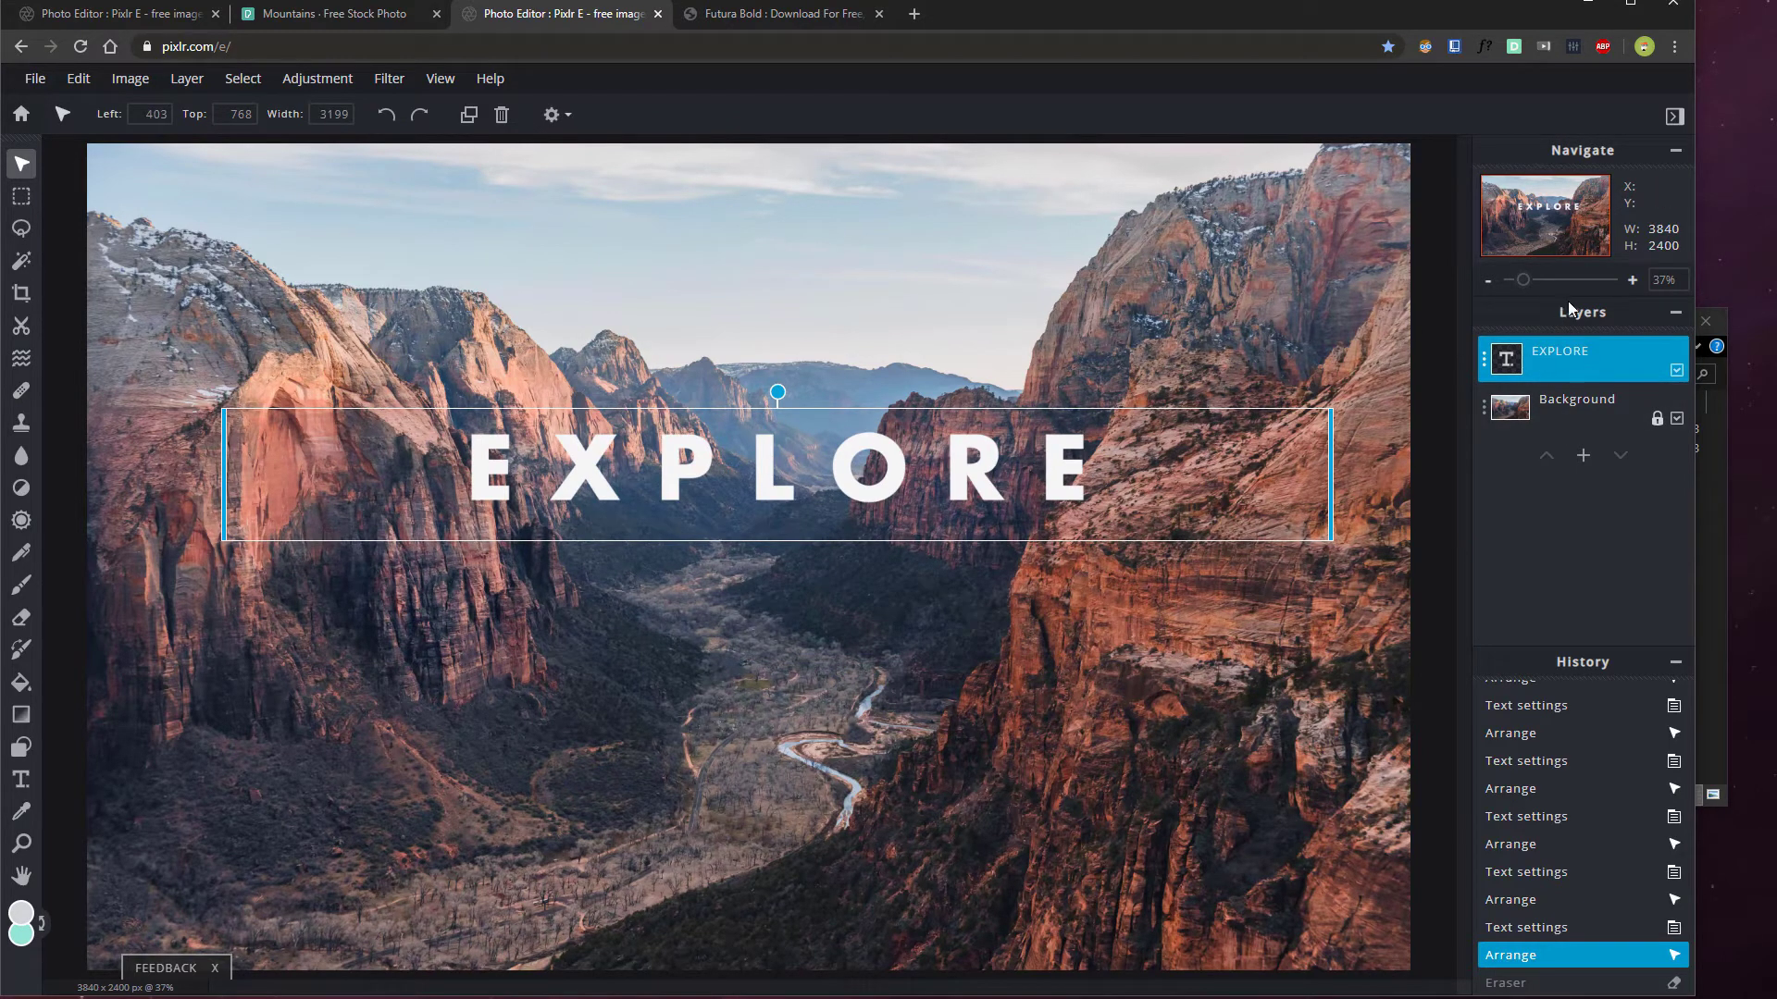
Rasterize the EXPLORE text layer and switch to the Eraser
click(190, 81)
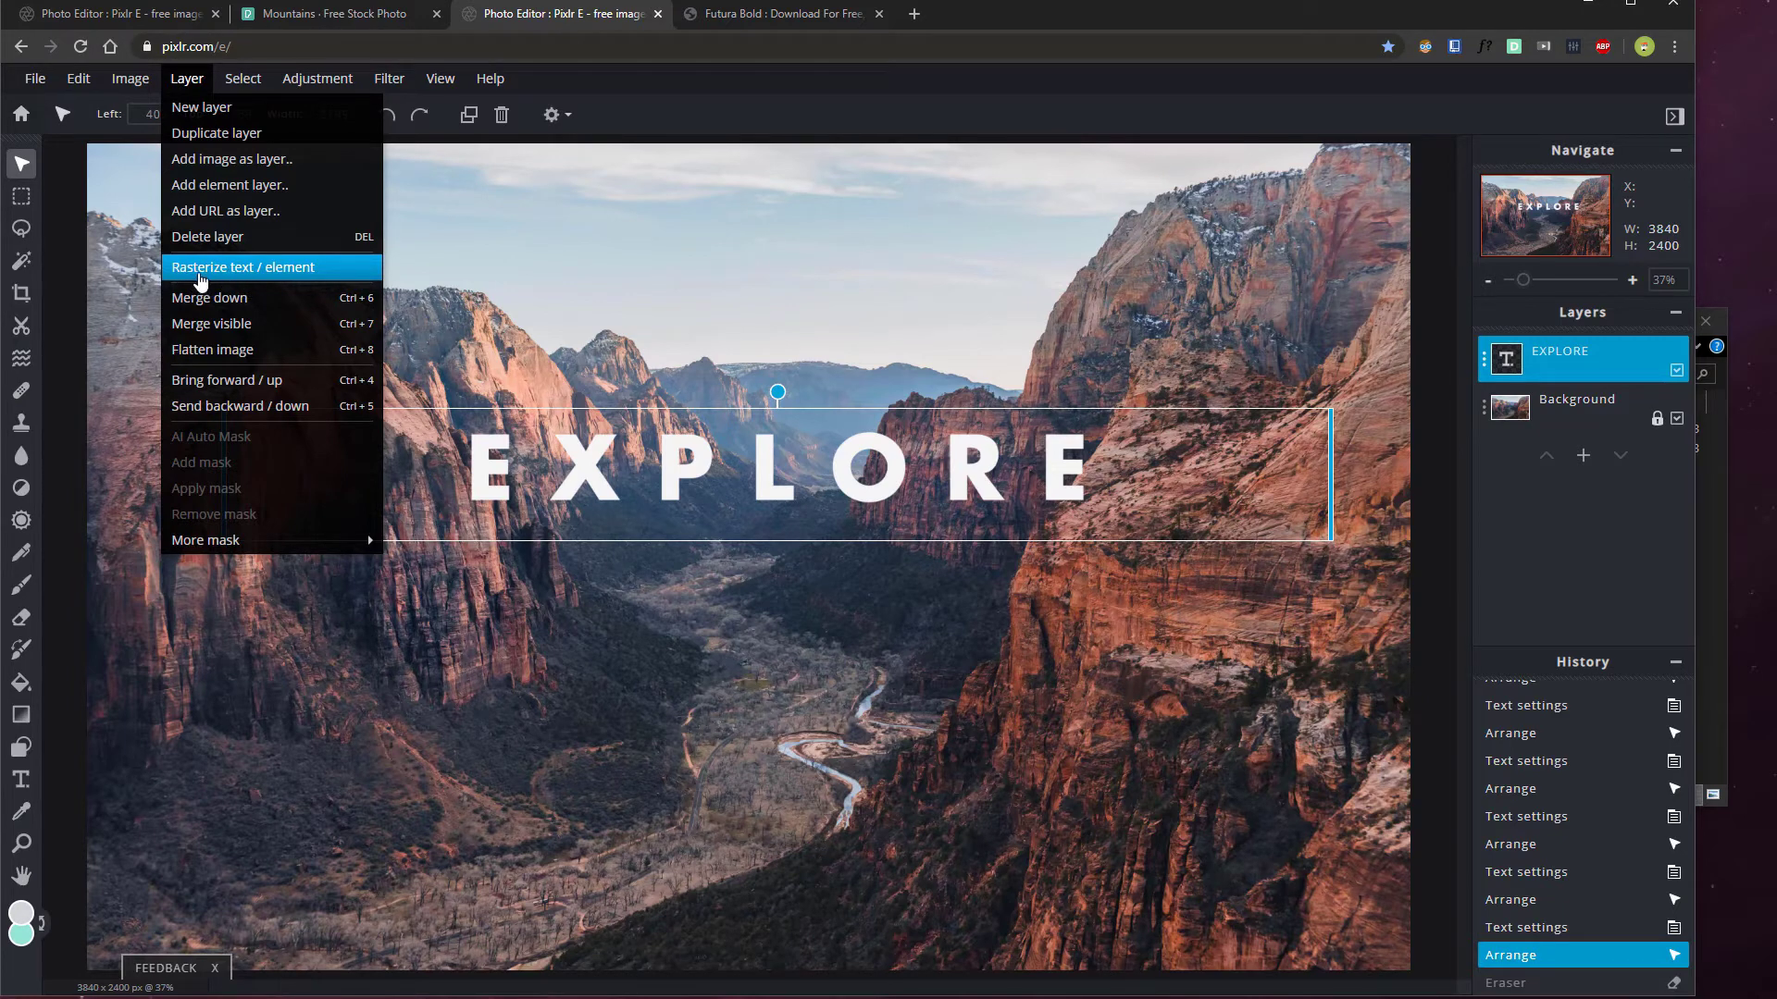
click(201, 276)
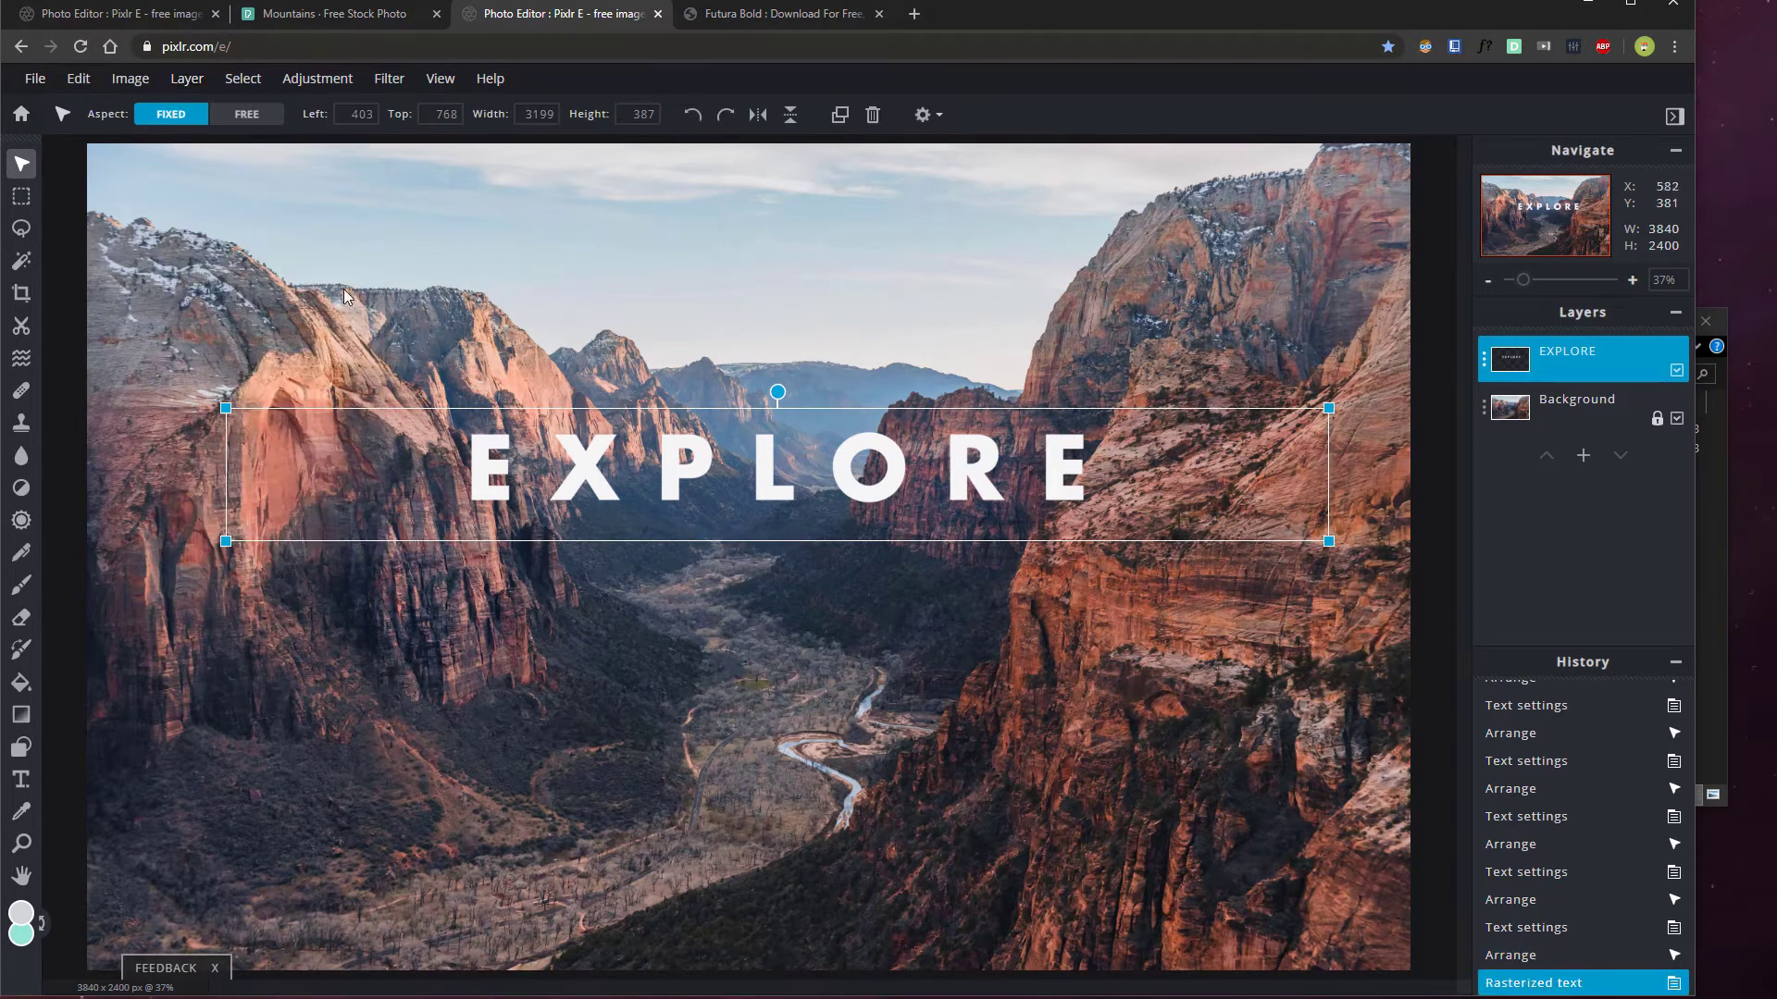
click(21, 617)
Try erasing across the rasterized EXPLORE letters and undo the stroke
mouse_move(471, 462)
mouse_down()
mouse_move(692, 451)
mouse_move(744, 510)
mouse_move(988, 515)
mouse_move(1078, 489)
mouse_up()
key(ctrl+z)
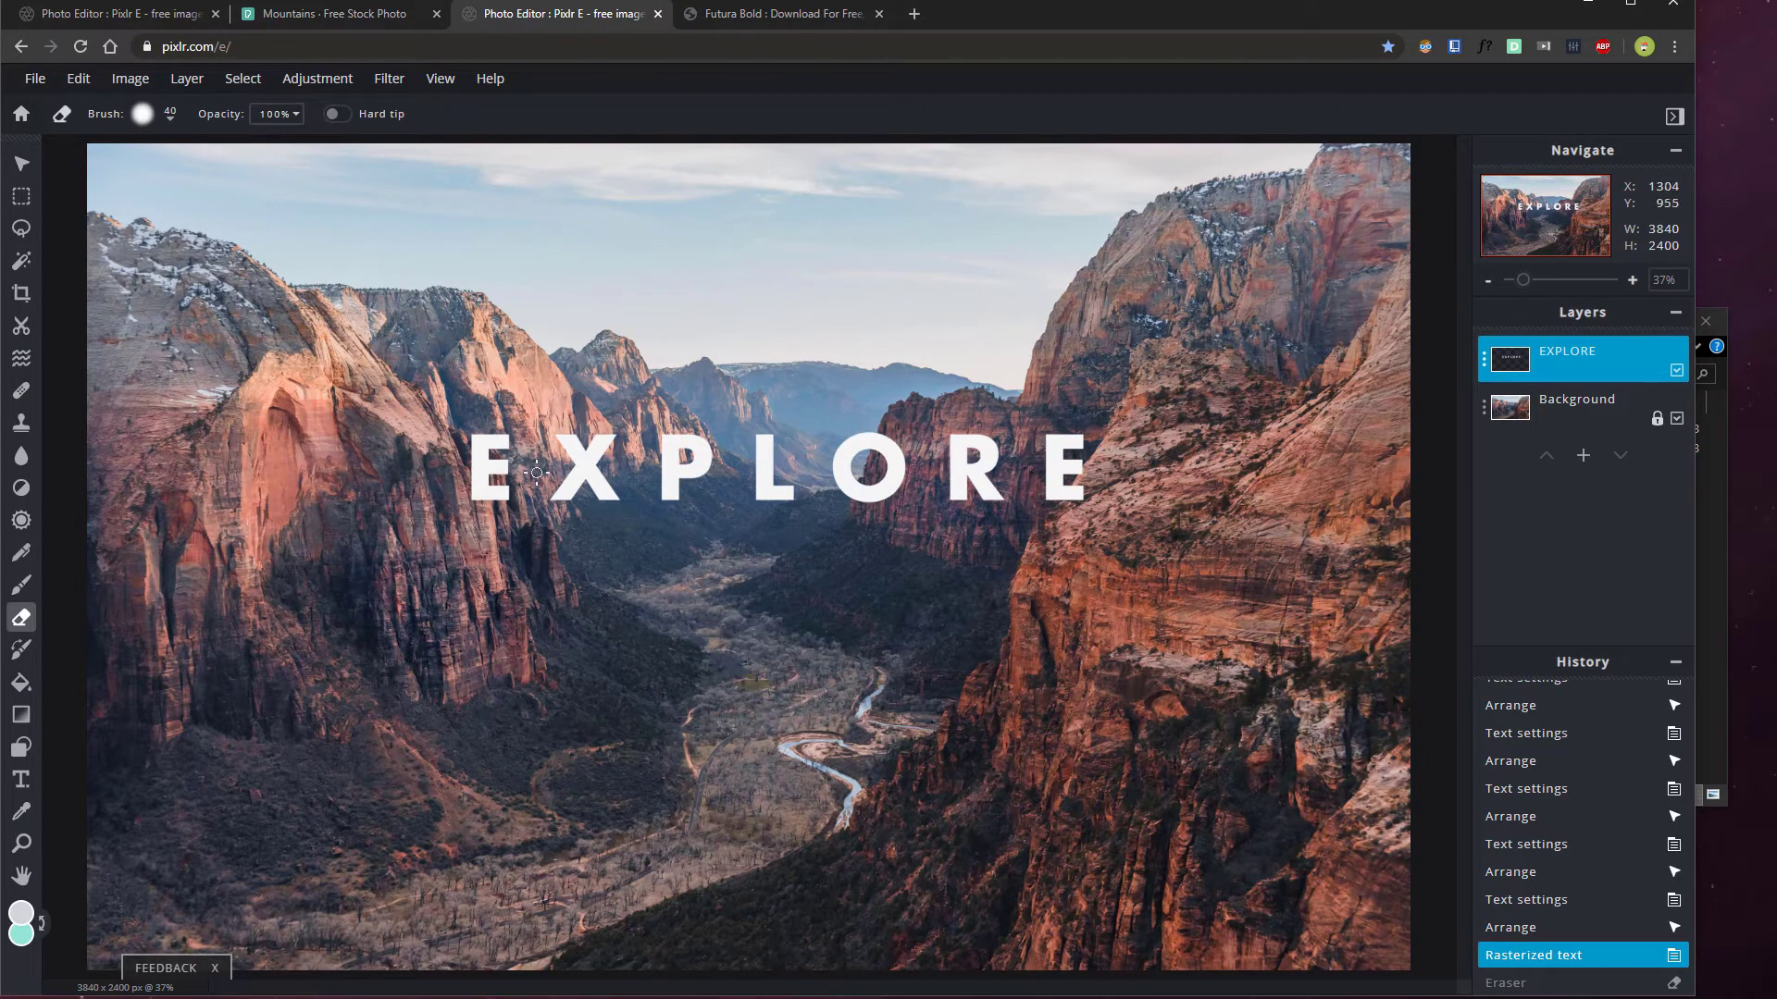
Set the Eraser to a round 30 px brush with 8% softness for working on the last letters of EXPLORE
scroll(444, 480, up, 3)
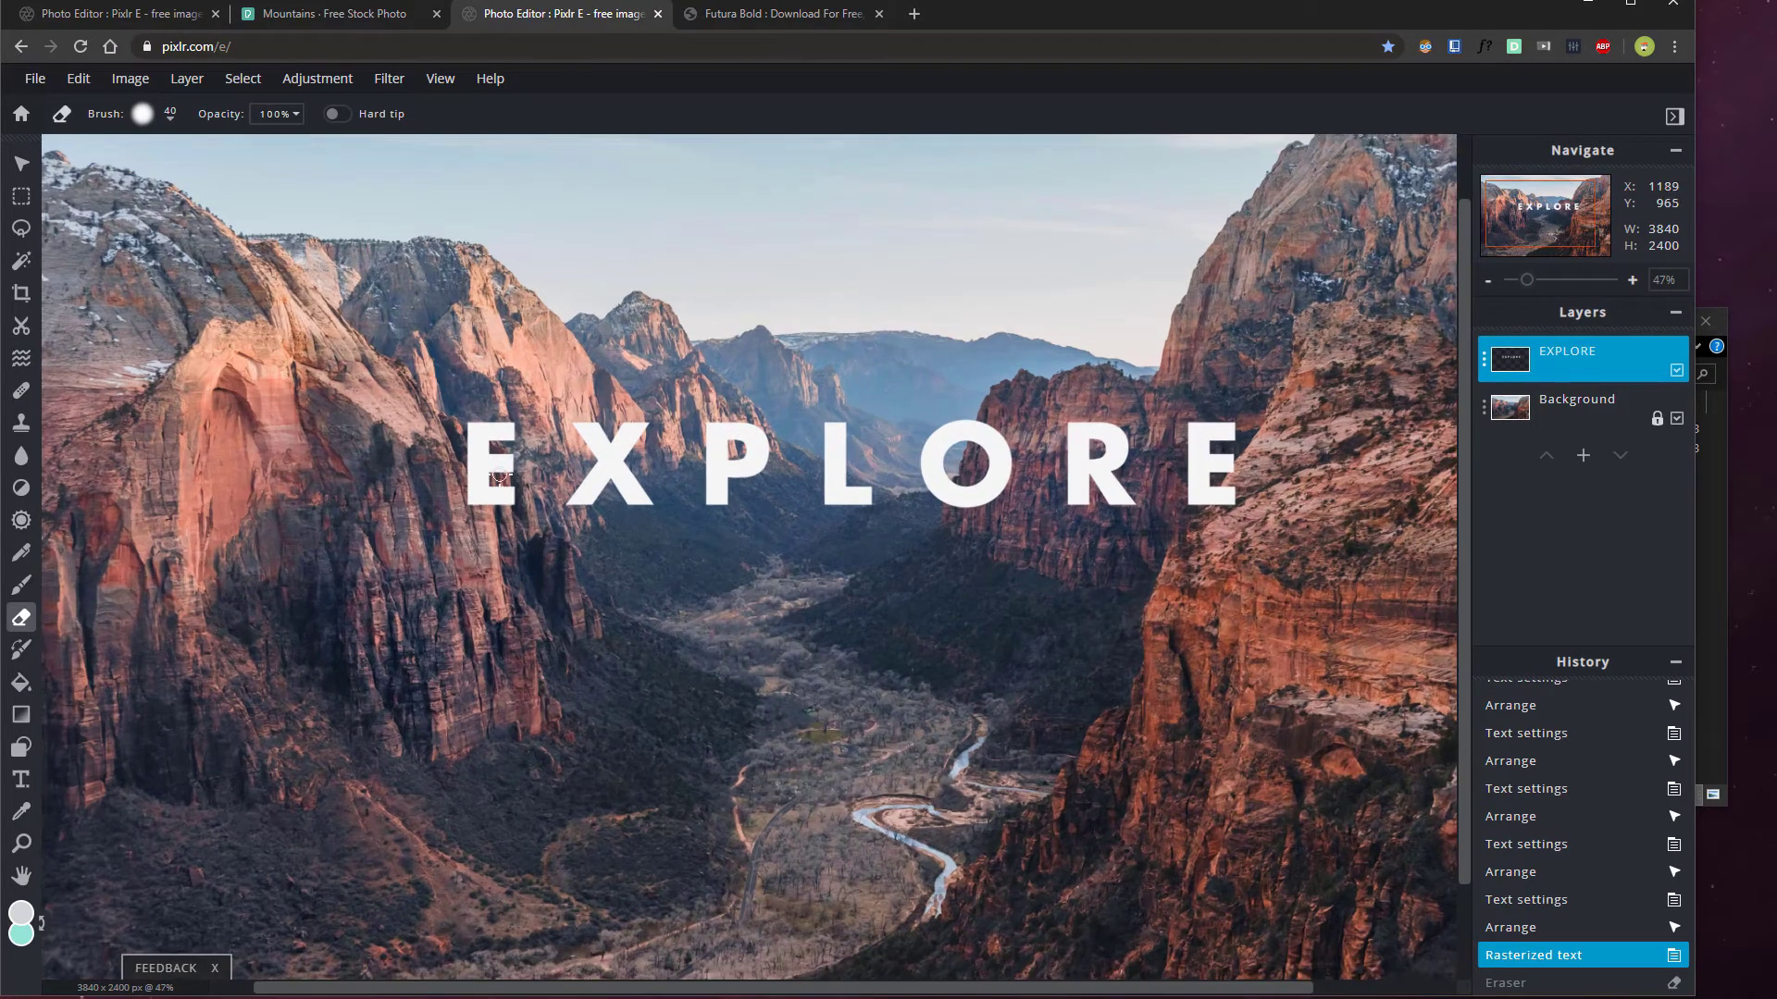
scroll(571, 462, up, 1)
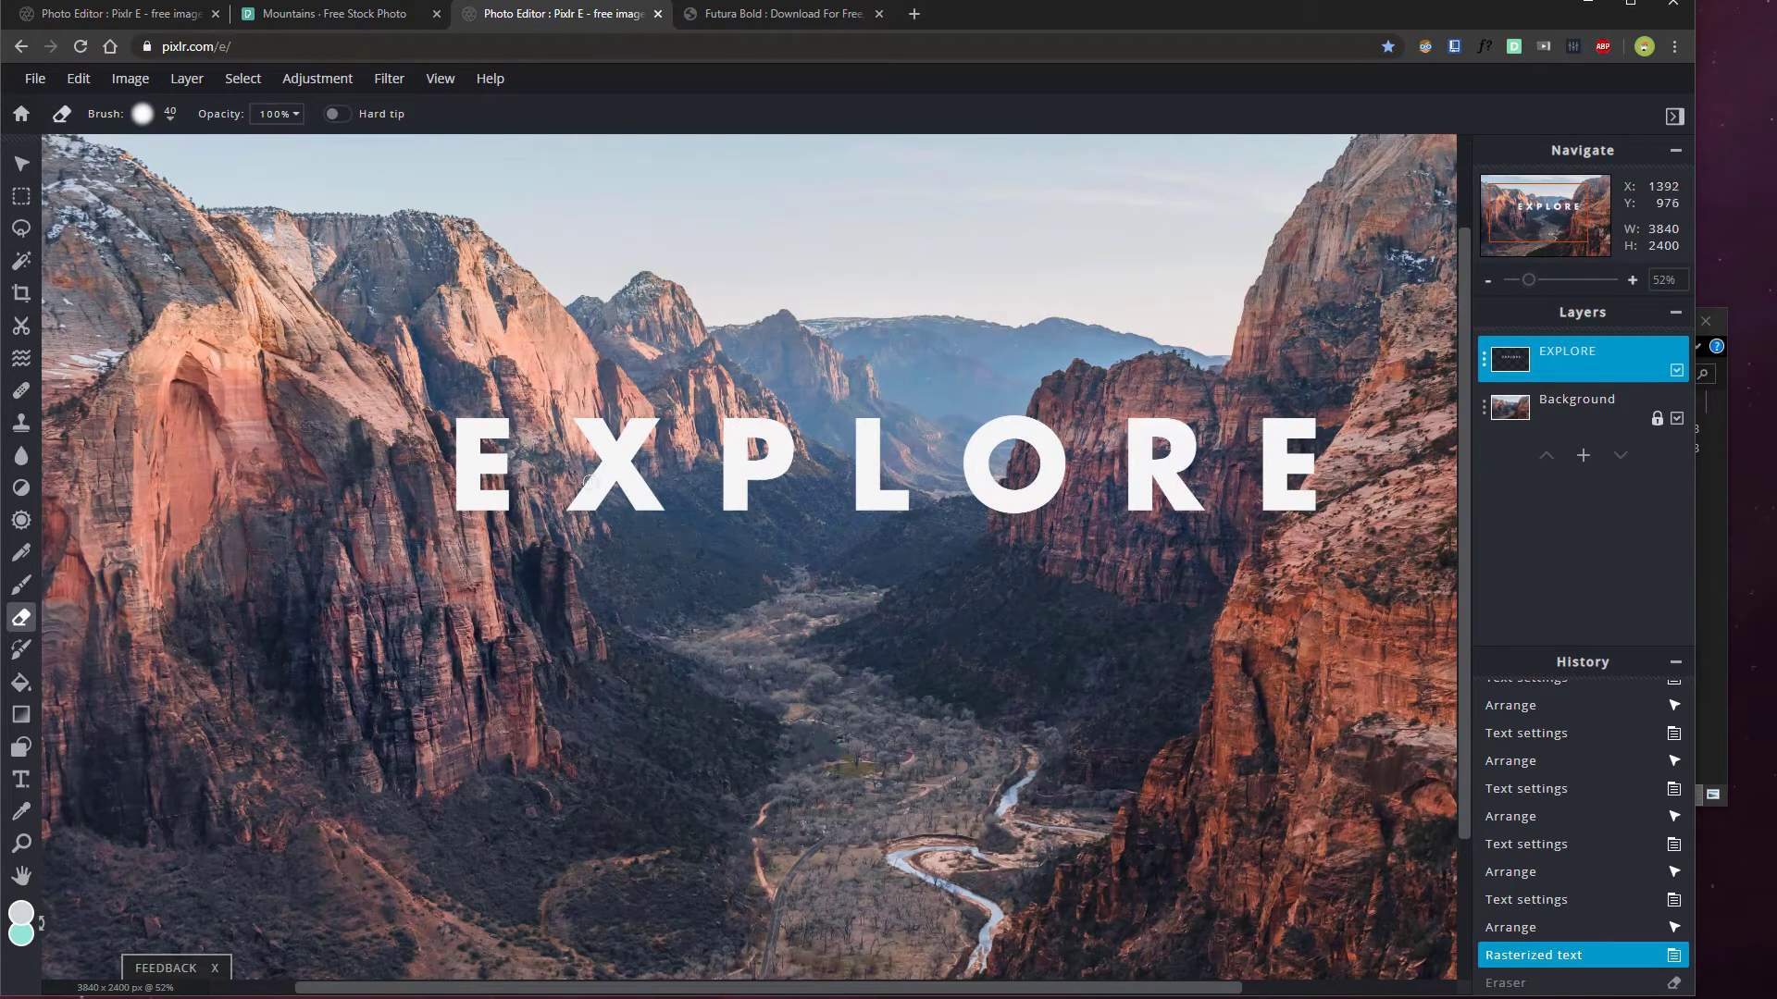
scroll(1399, 513, up, 8)
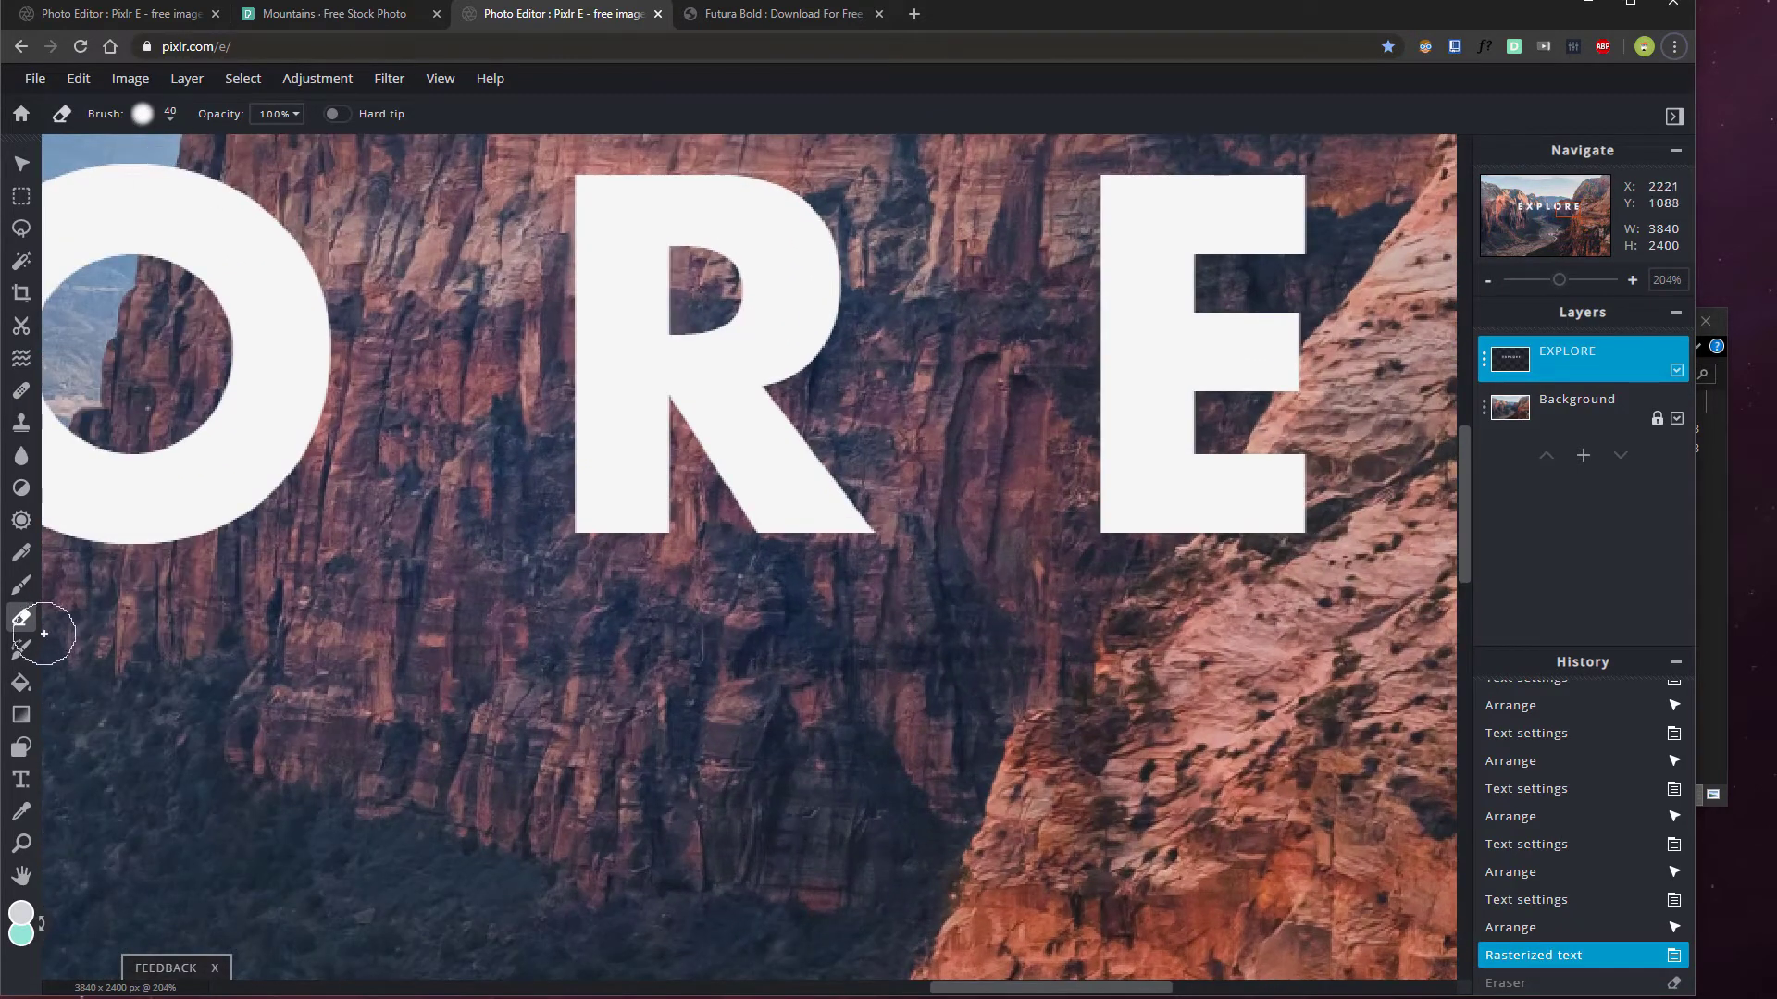
click(144, 114)
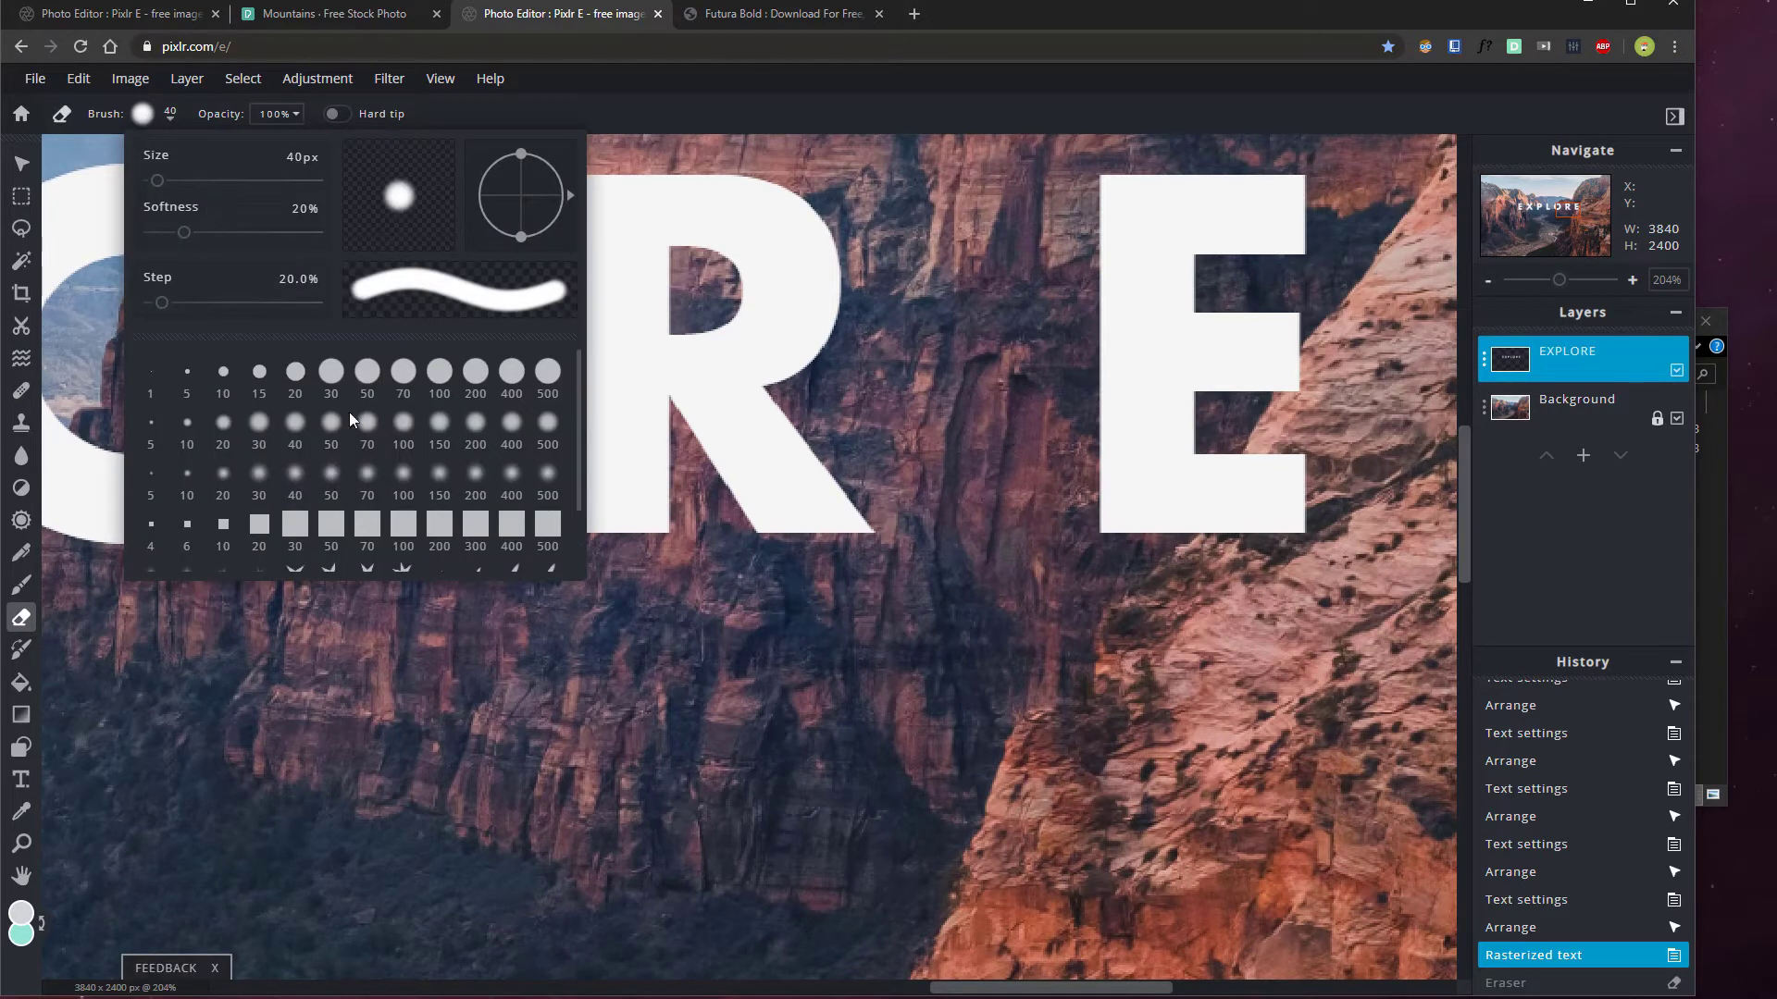
scroll(320, 474, down, 2)
scroll(329, 469, up, 2)
click(331, 372)
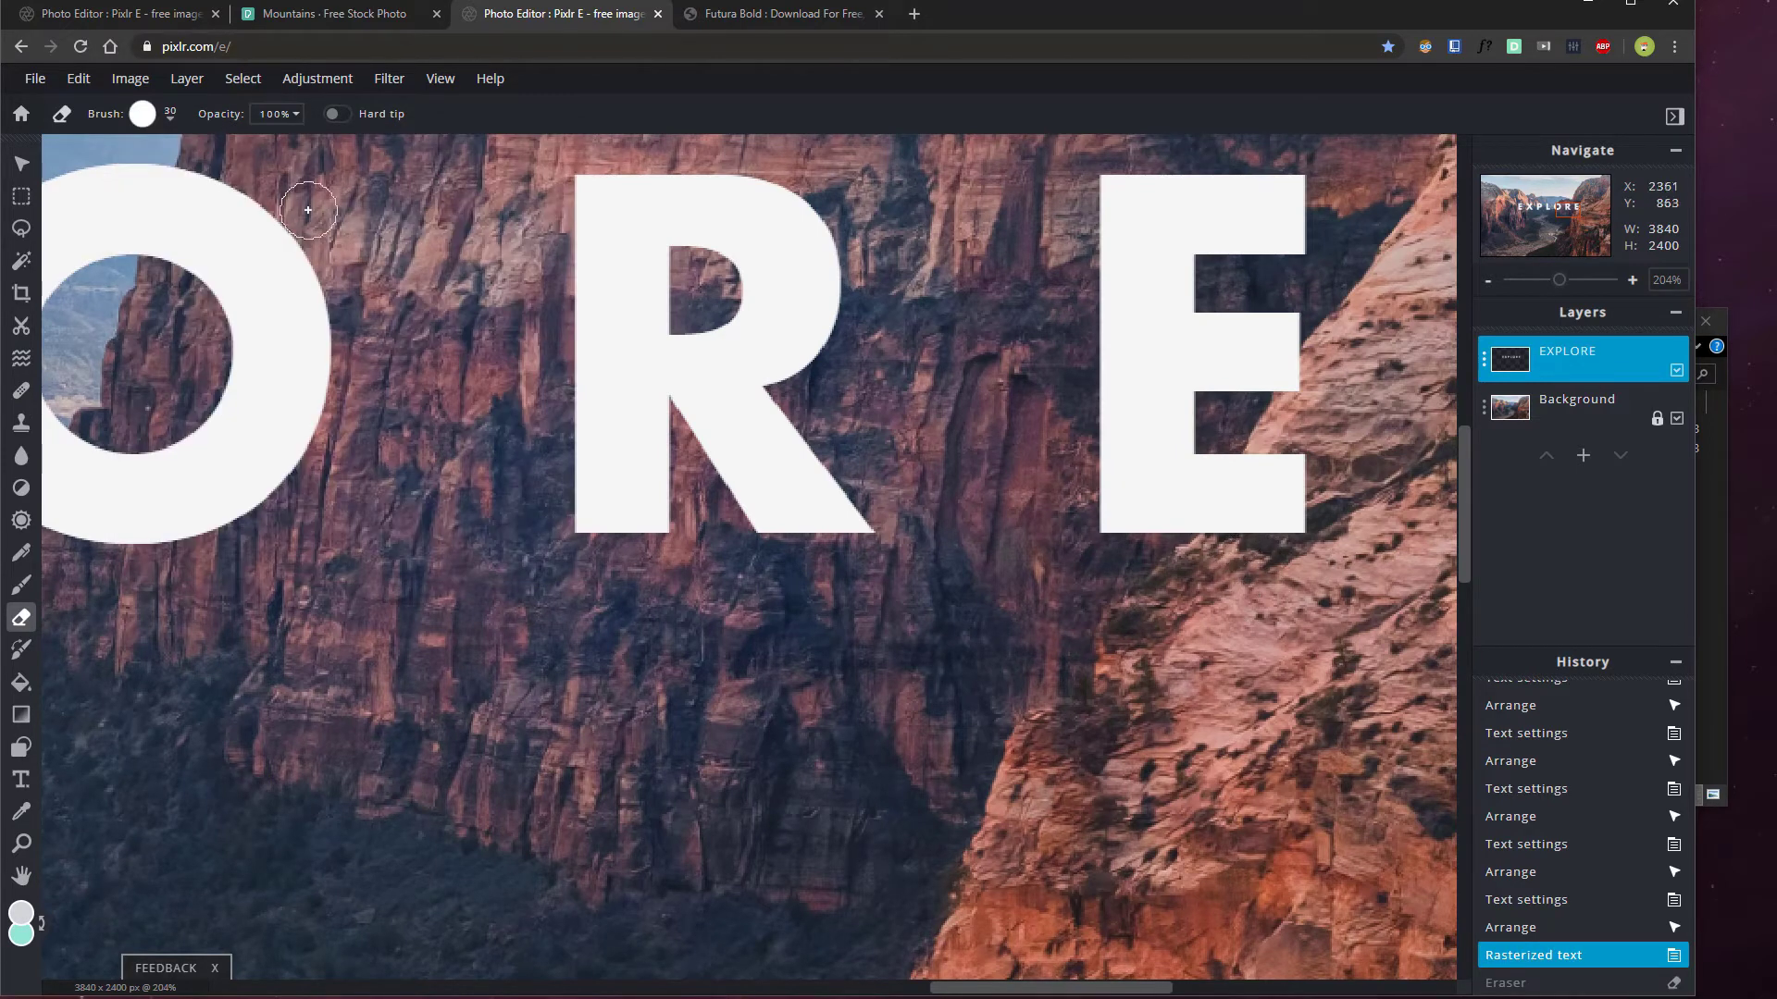
click(148, 123)
click(331, 375)
click(168, 119)
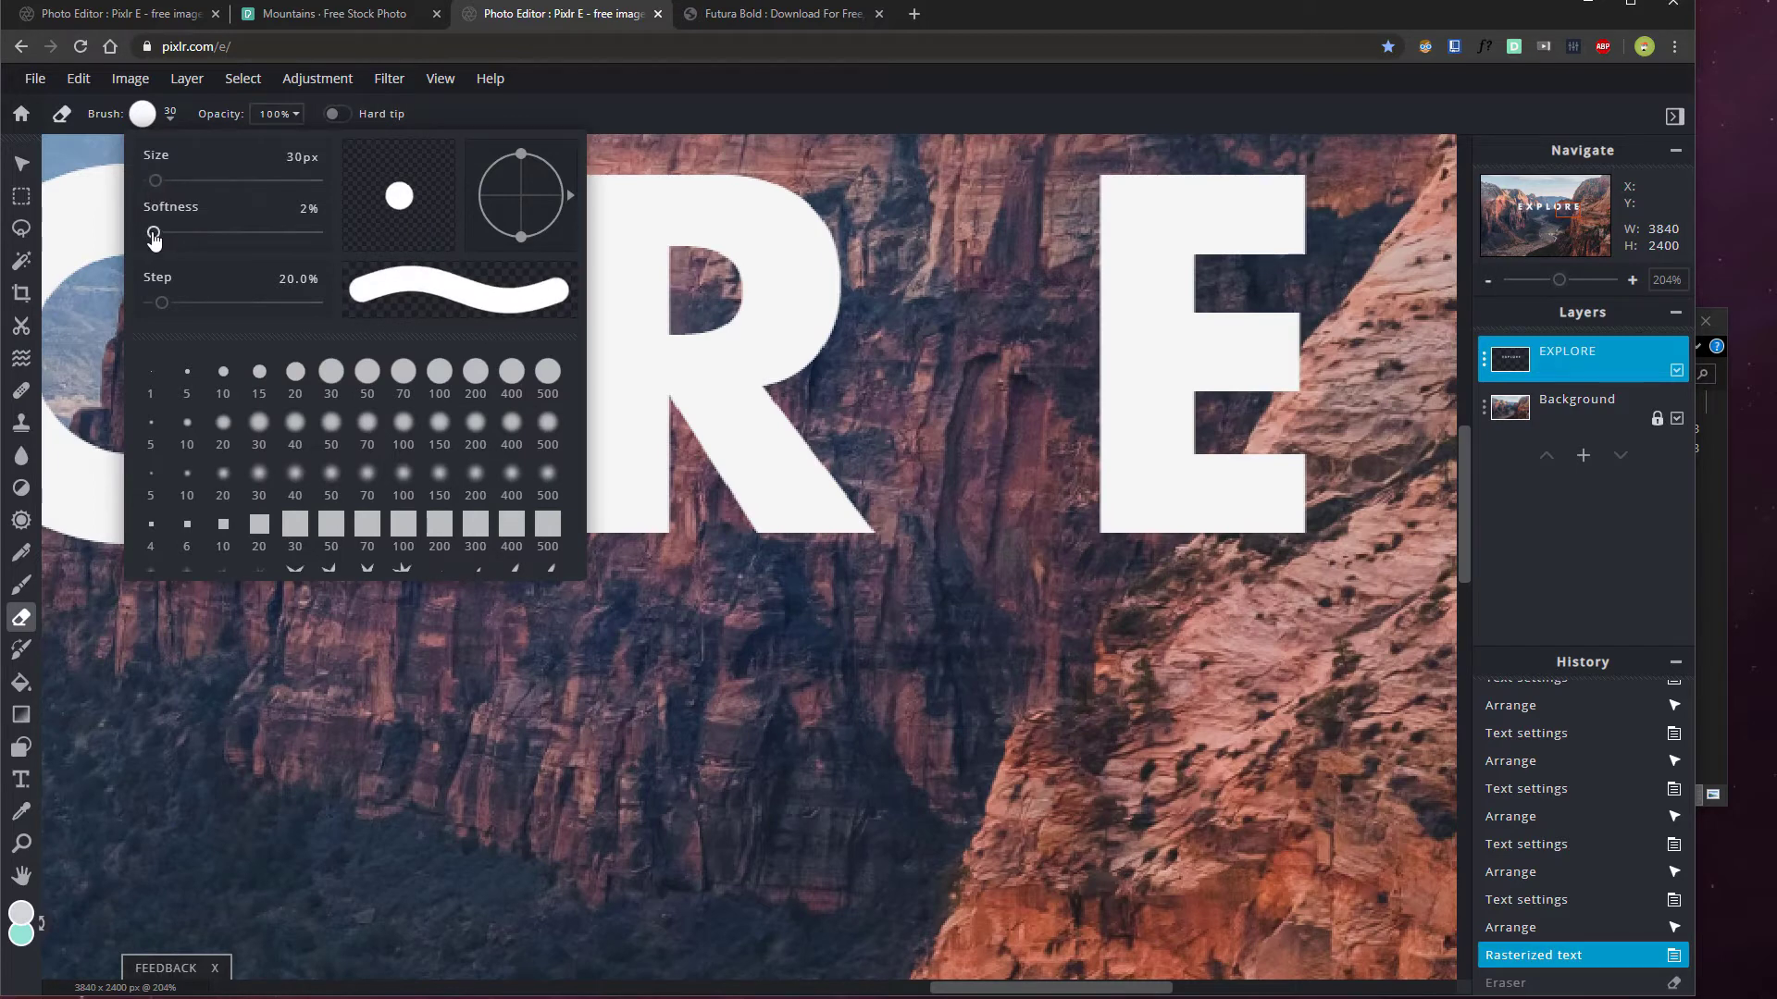
drag(154, 233, 165, 237)
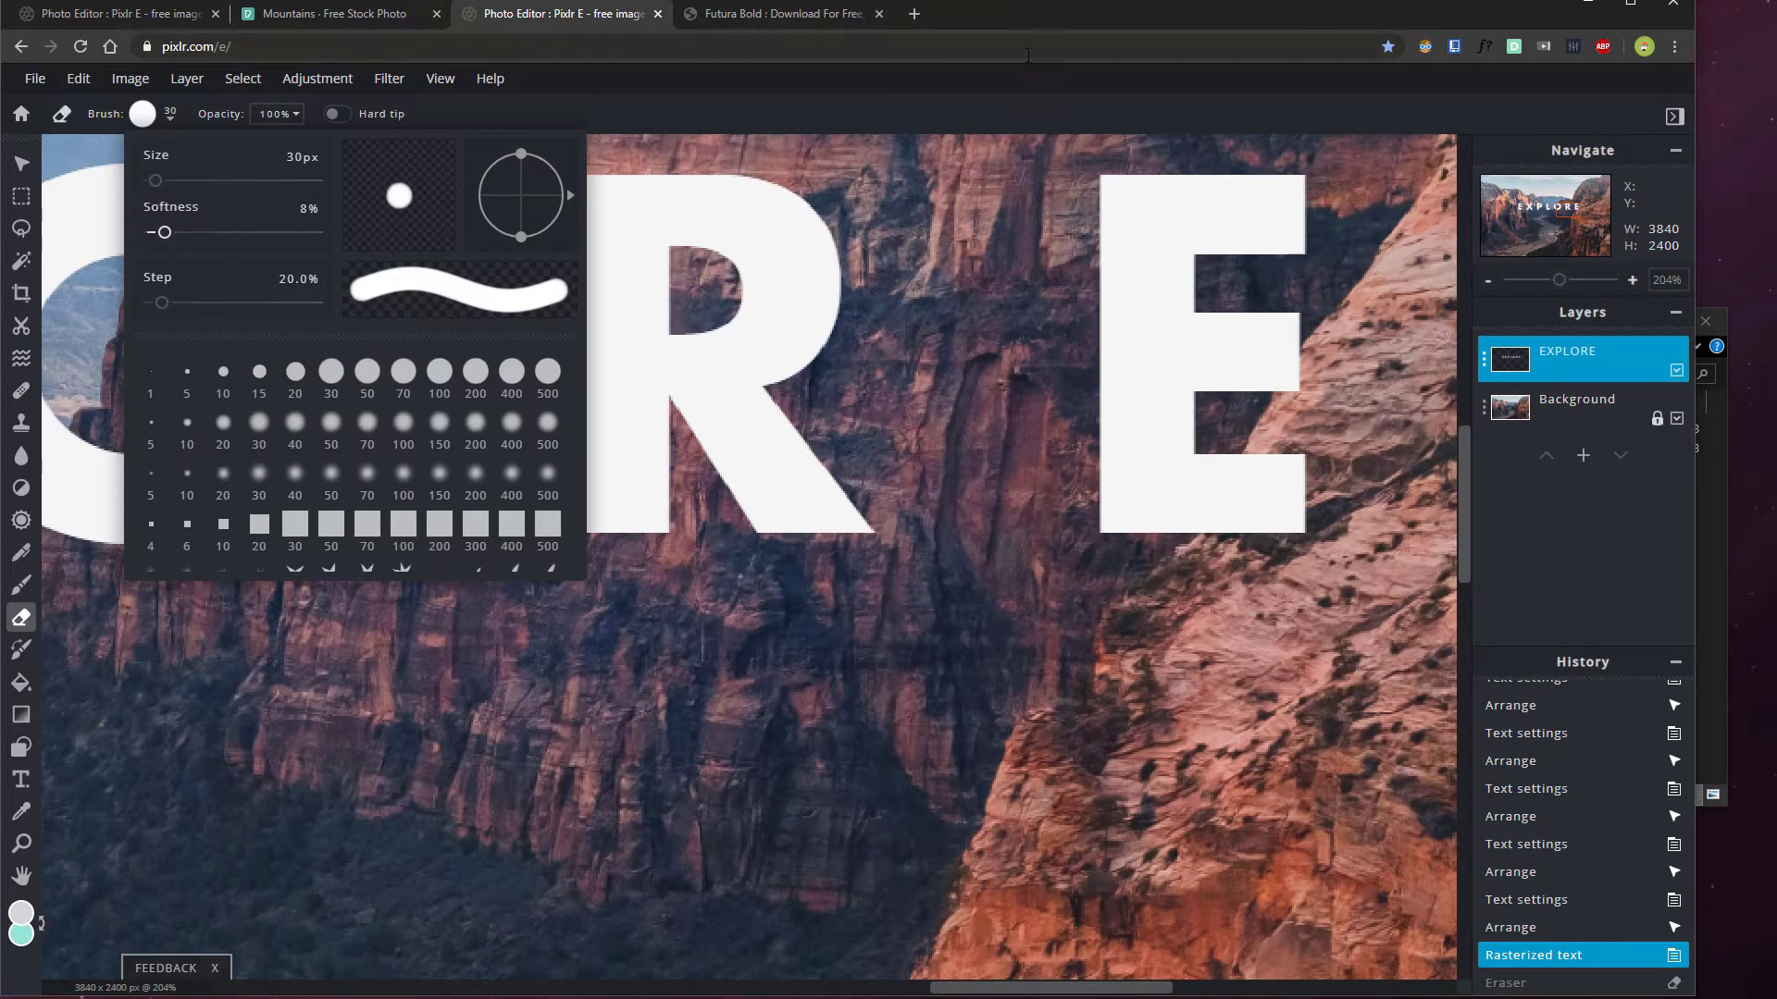
click(1033, 85)
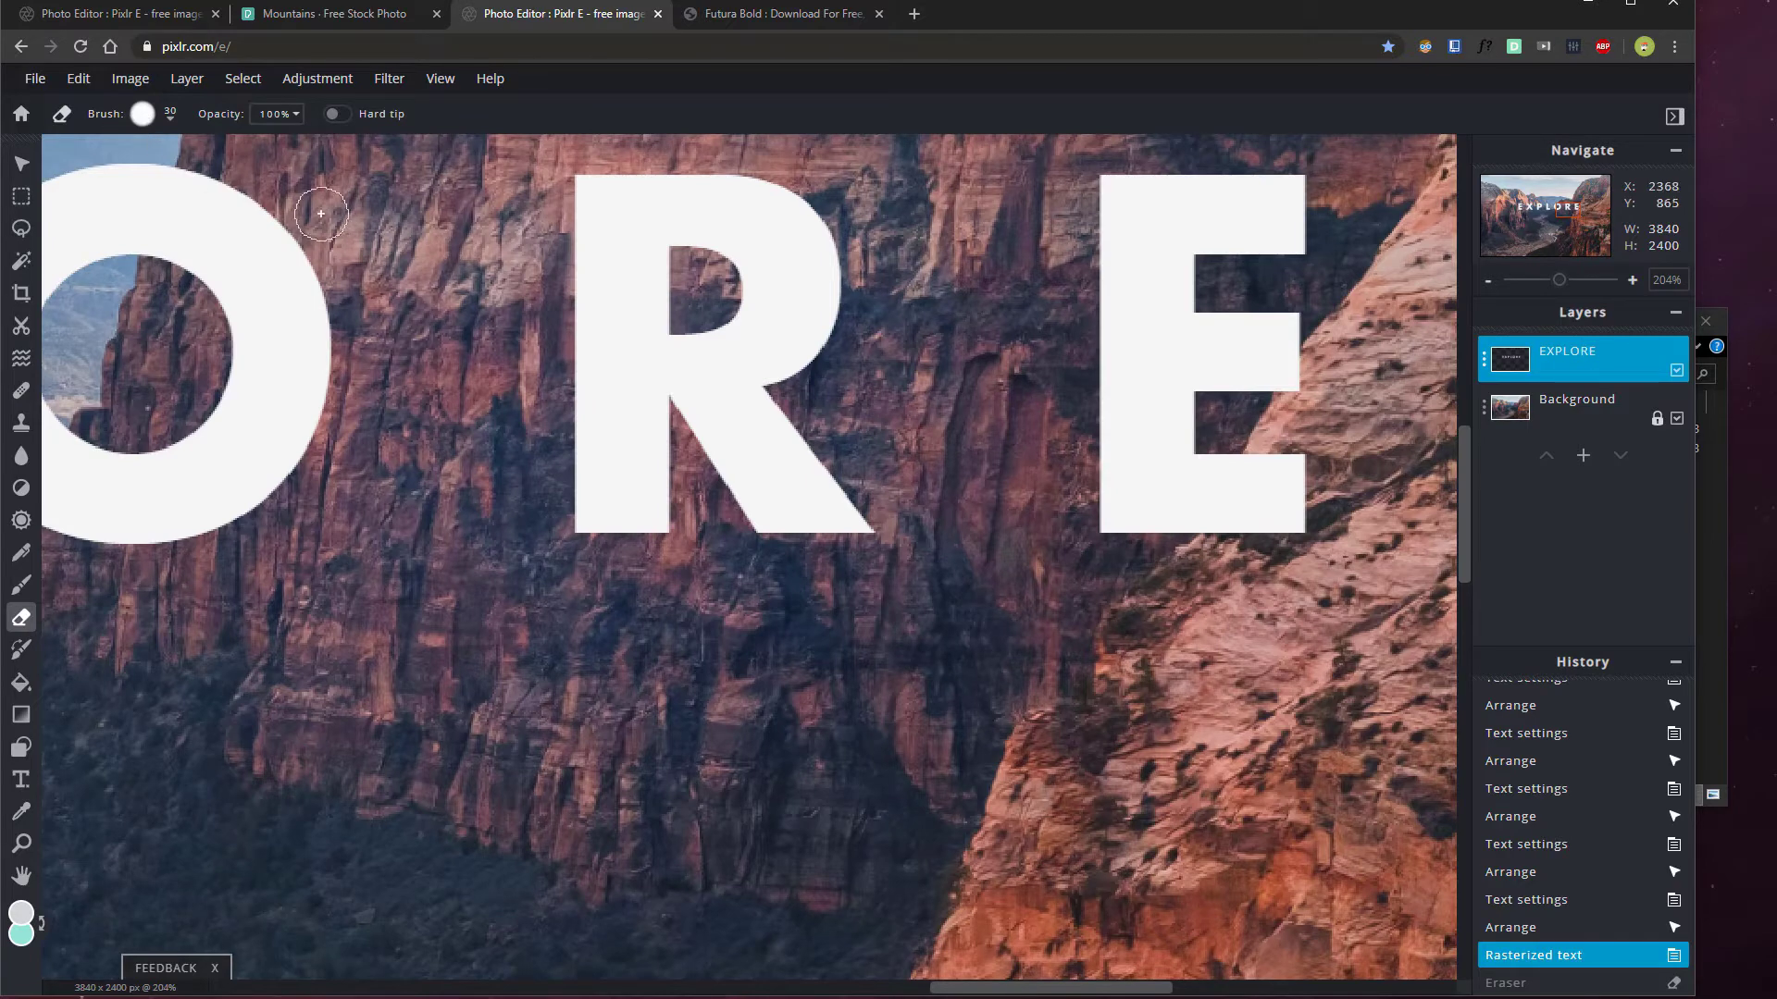
Try erasing the lower arm of the final E where it overlaps the cliff and undo the strokes
mouse_move(1296, 528)
mouse_down()
mouse_move(1270, 460)
mouse_move(1229, 538)
mouse_up()
drag(1257, 470, 1251, 492)
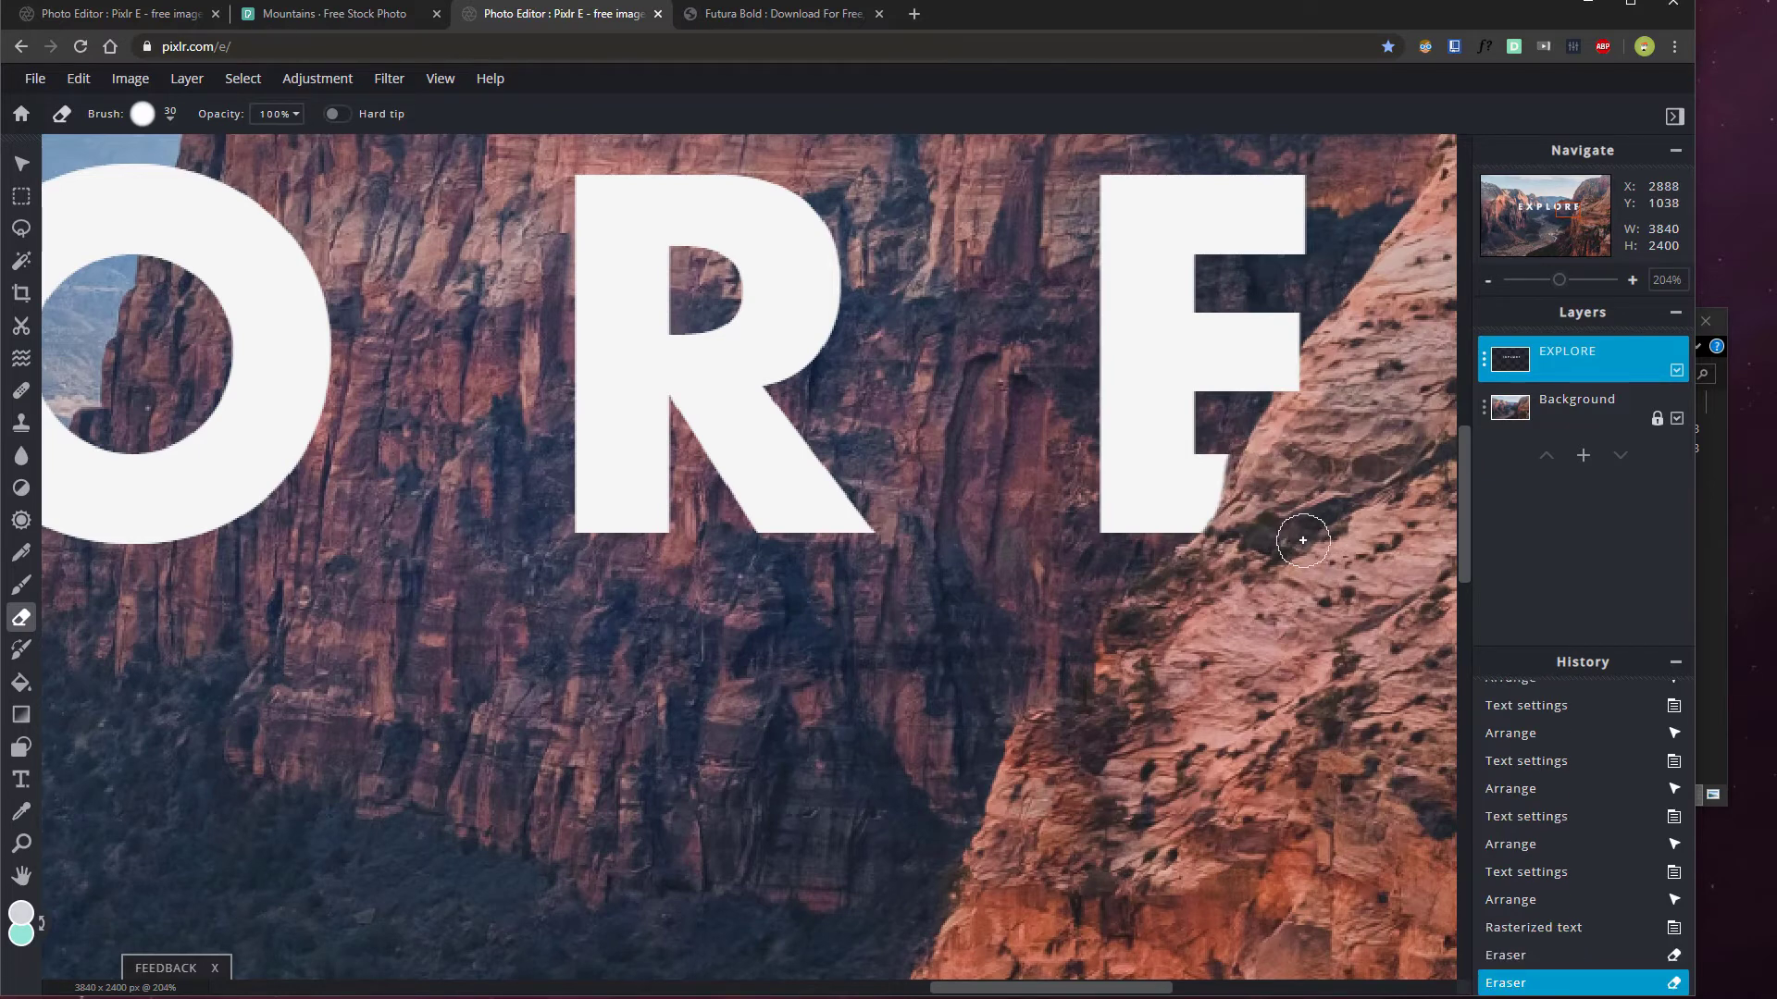
key(ctrl+z)
key(ctrl+z)
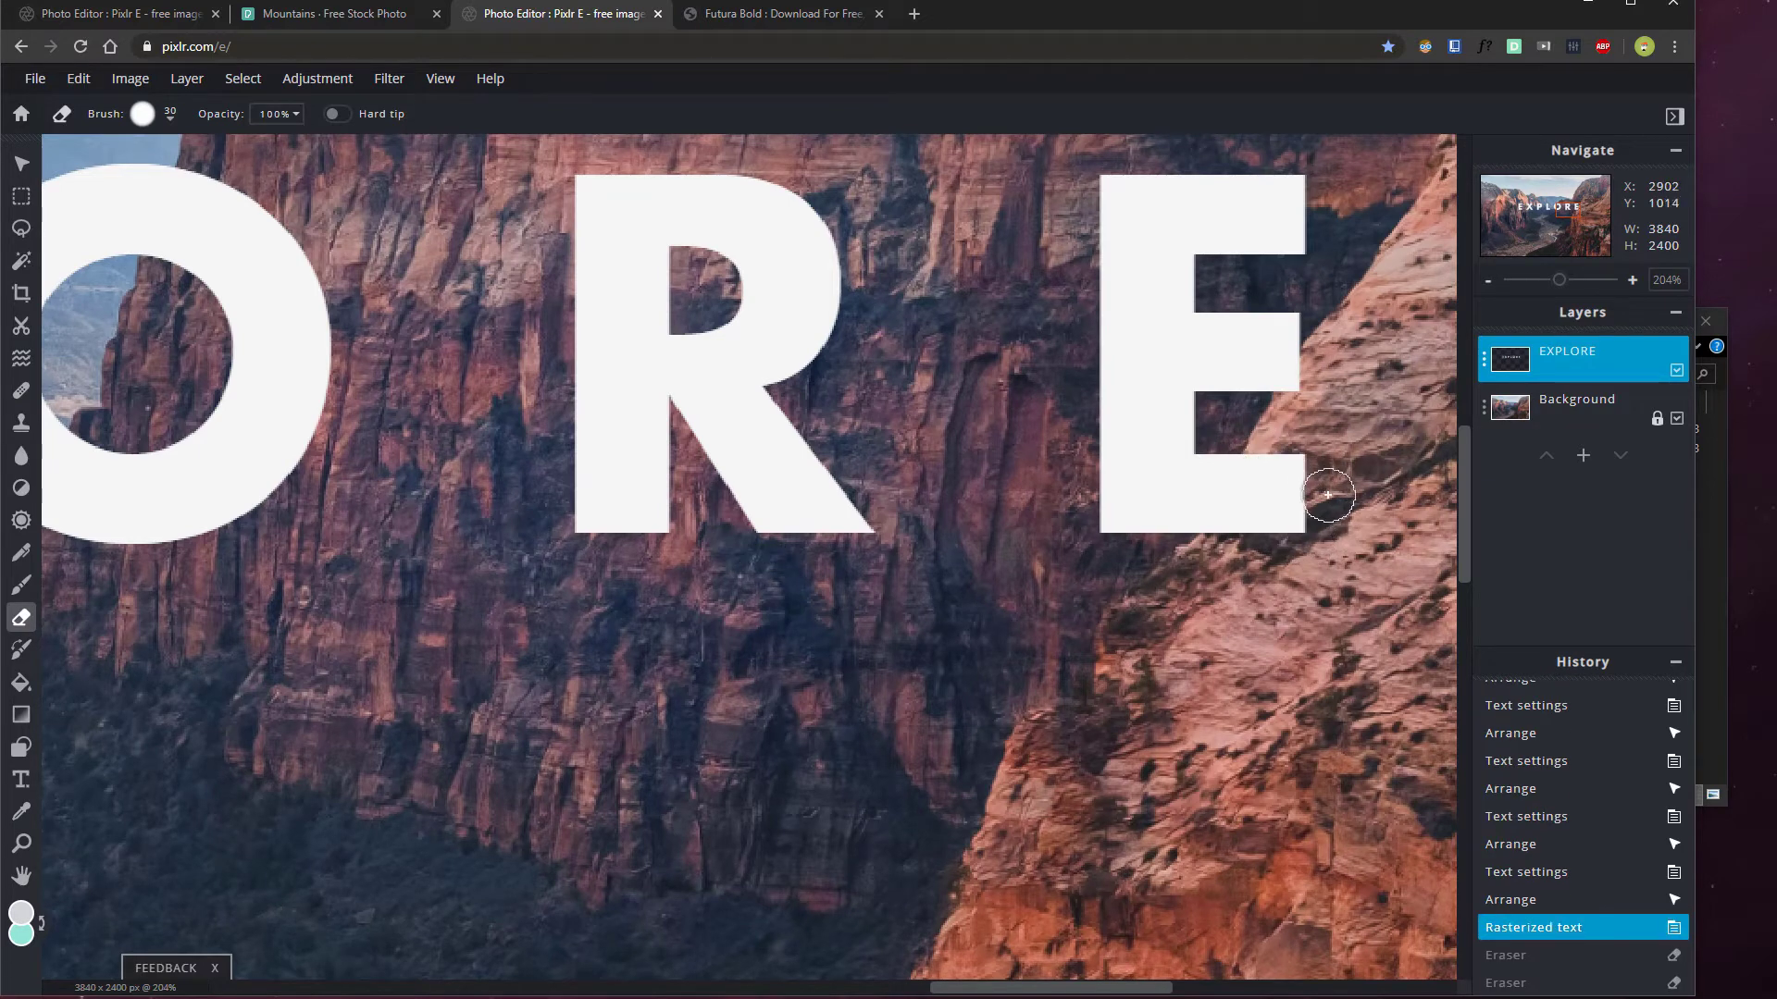
Erase the final E where it overlaps the foreground cliff, lowering the EXPLORE layer's transparency to 36 to follow the rock edge
mouse_move(1330, 464)
mouse_down()
mouse_move(1296, 467)
mouse_move(1221, 551)
mouse_move(1279, 456)
mouse_up()
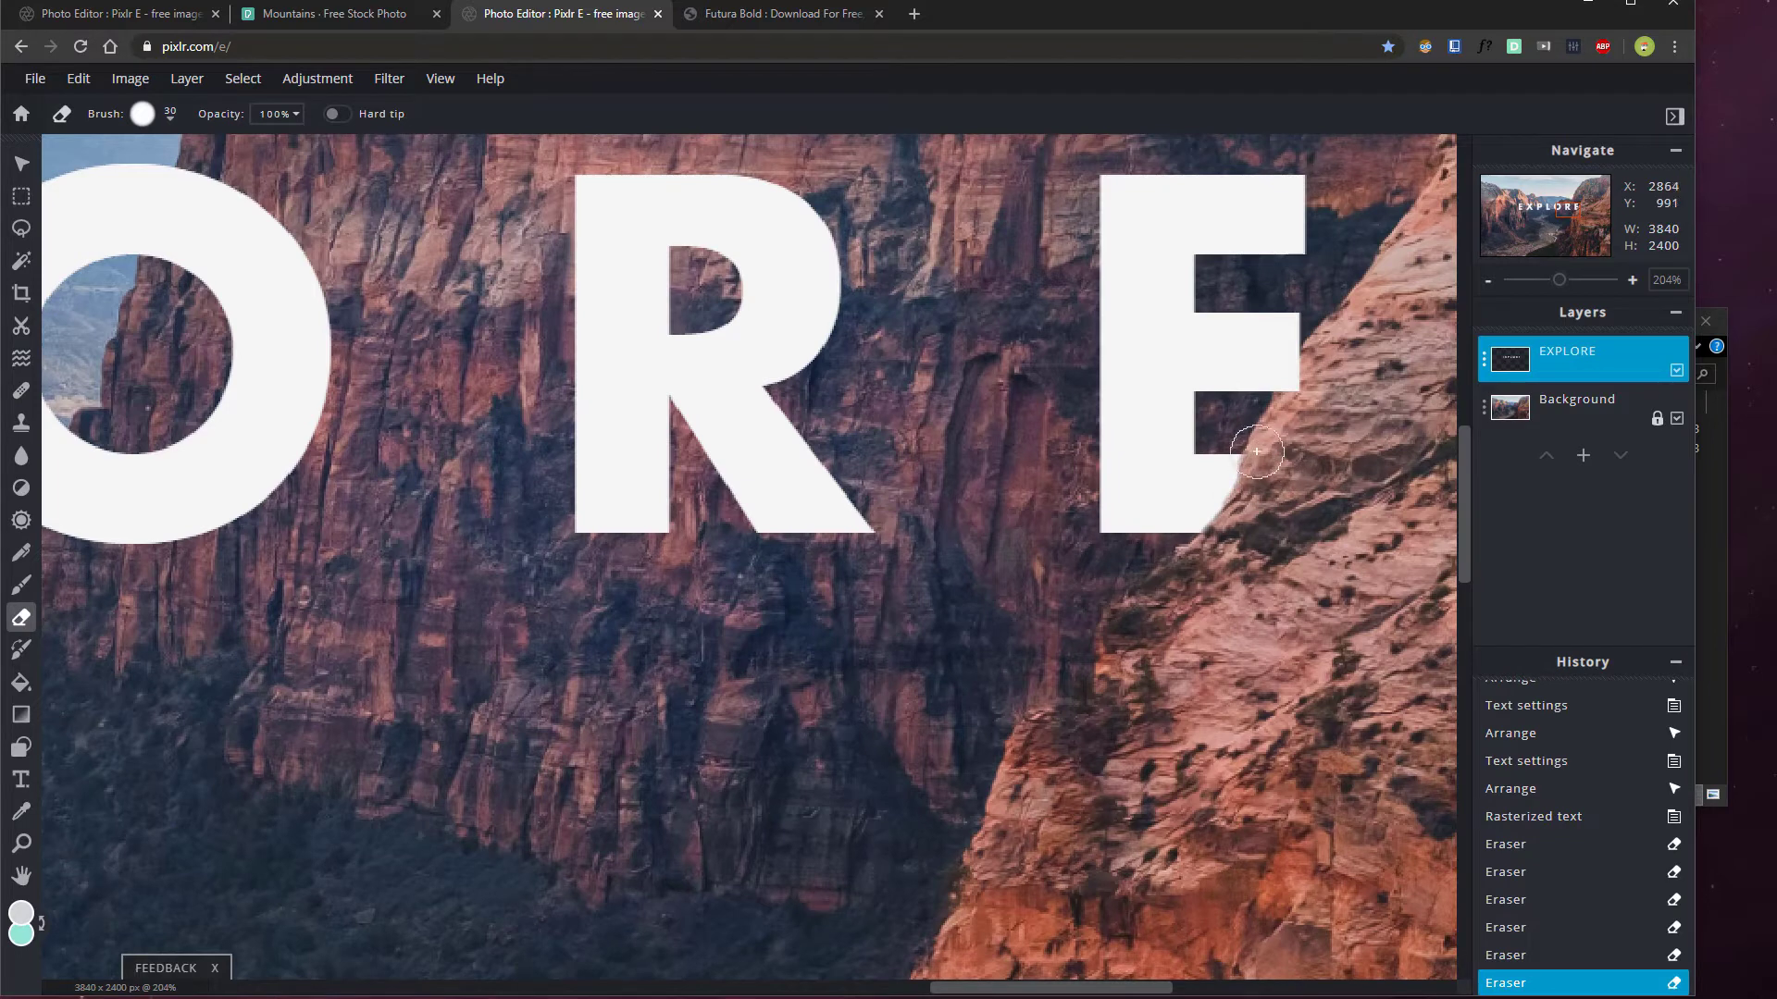
click(1585, 370)
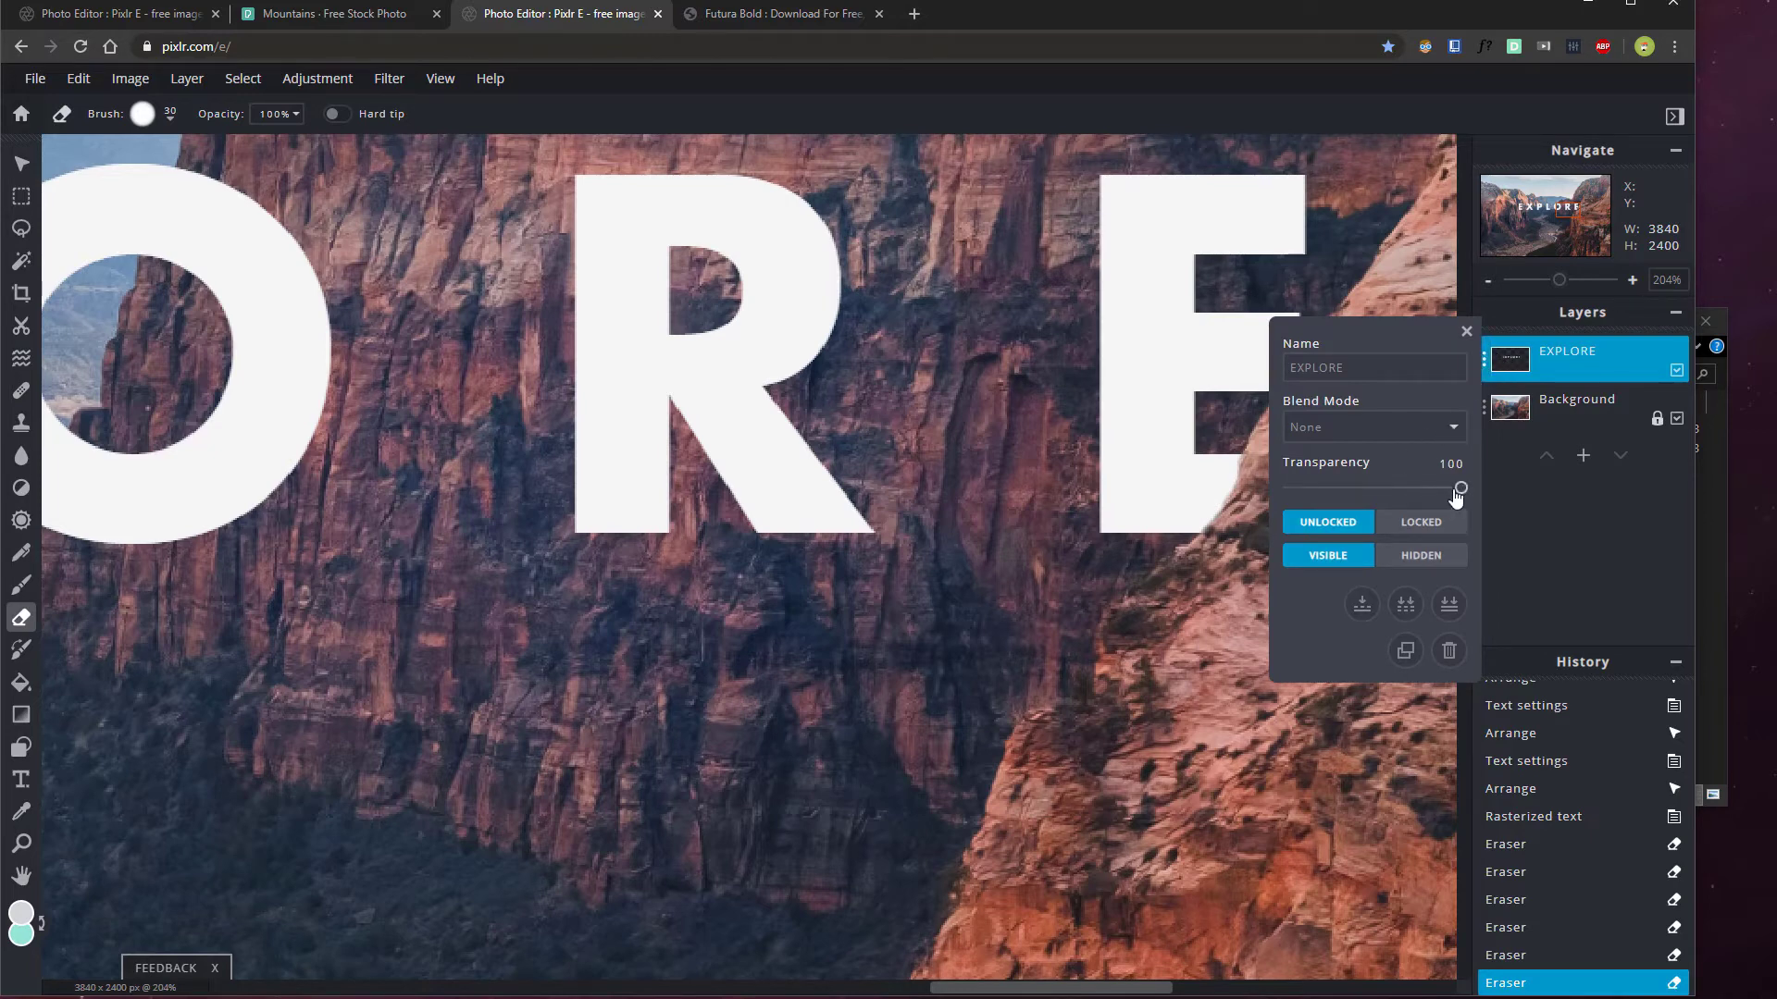
drag(1456, 495, 1356, 497)
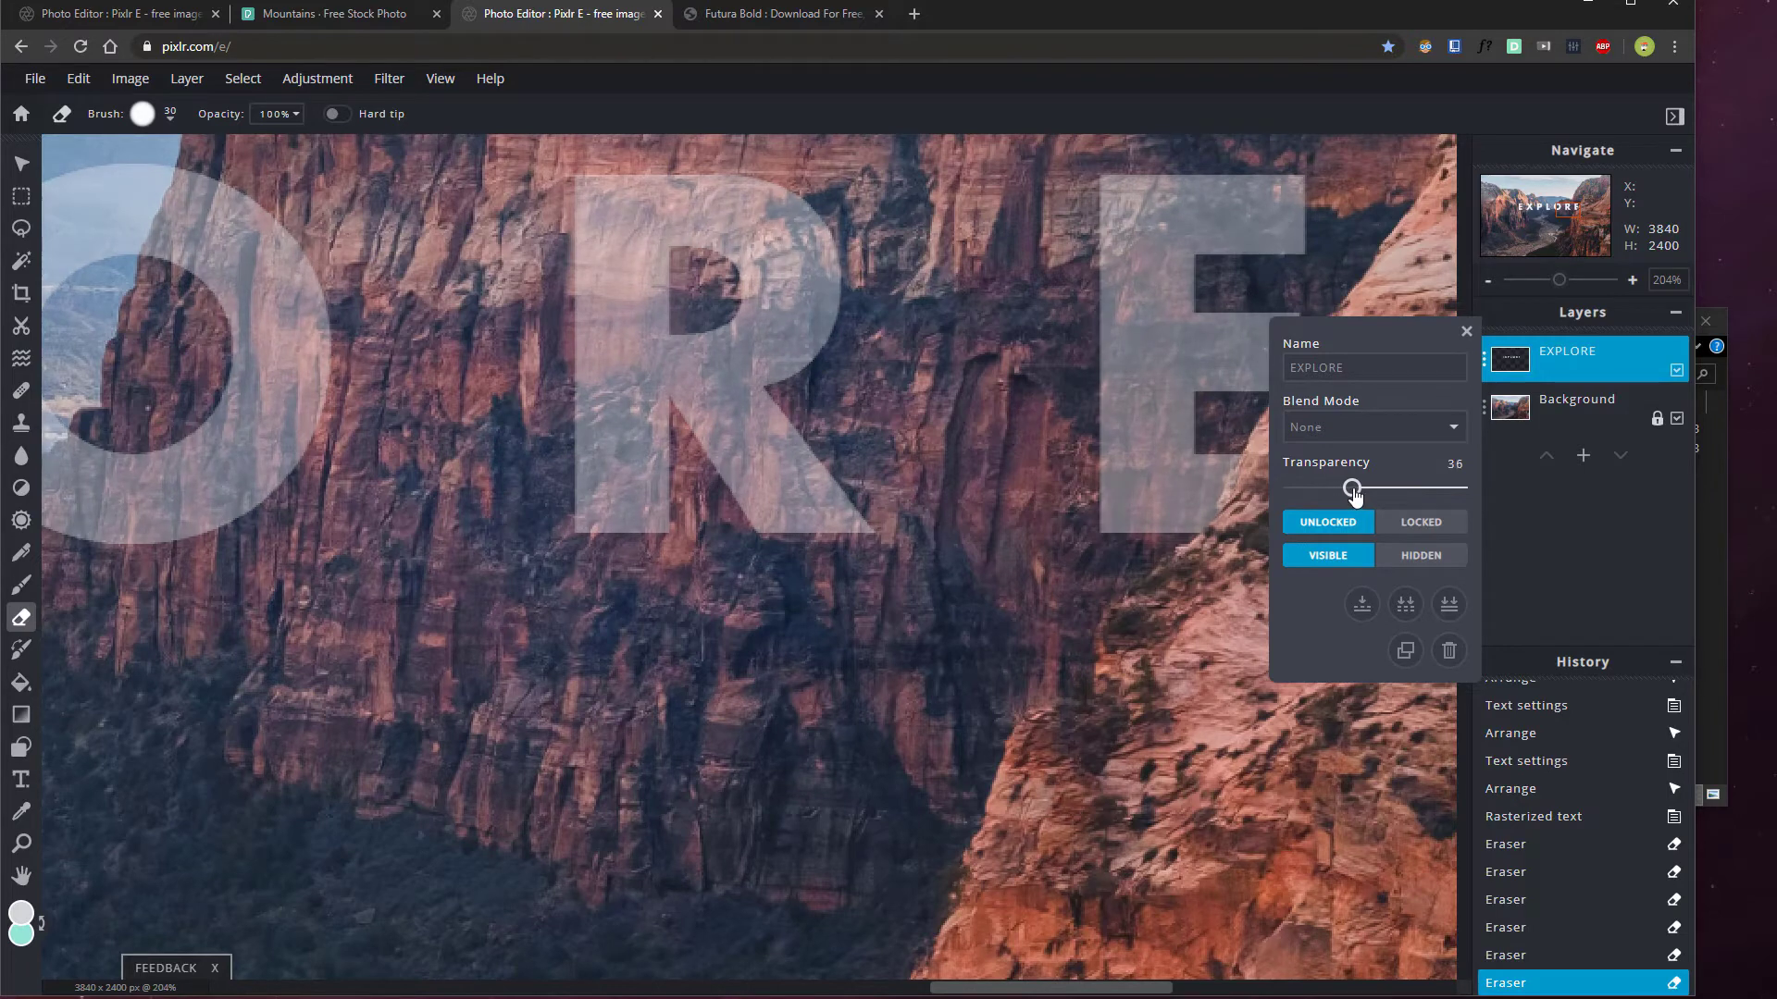
click(1238, 507)
drag(1238, 507, 1257, 490)
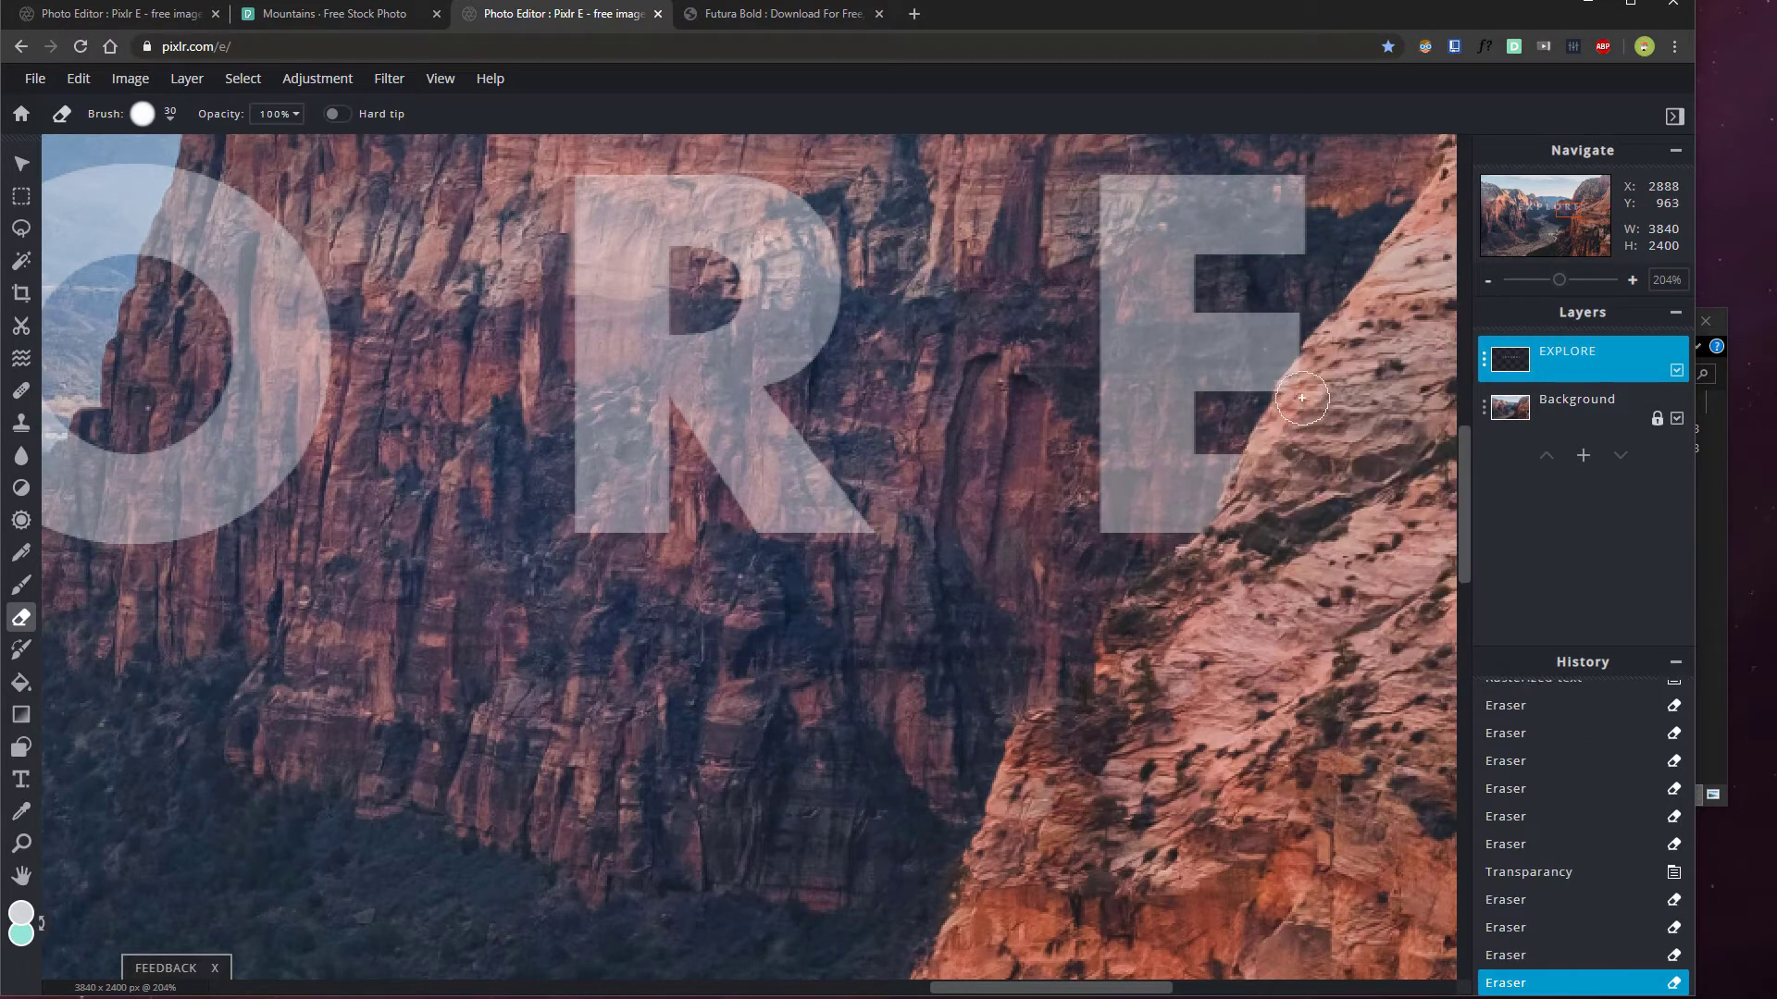
drag(1301, 398, 1312, 370)
mouse_move(1312, 396)
mouse_down()
mouse_move(1325, 365)
mouse_move(1334, 394)
mouse_move(1314, 382)
mouse_up()
Undo the last three eraser strokes on the final E and redo them
key(ctrl+z)
key(ctrl+z)
key(ctrl+z)
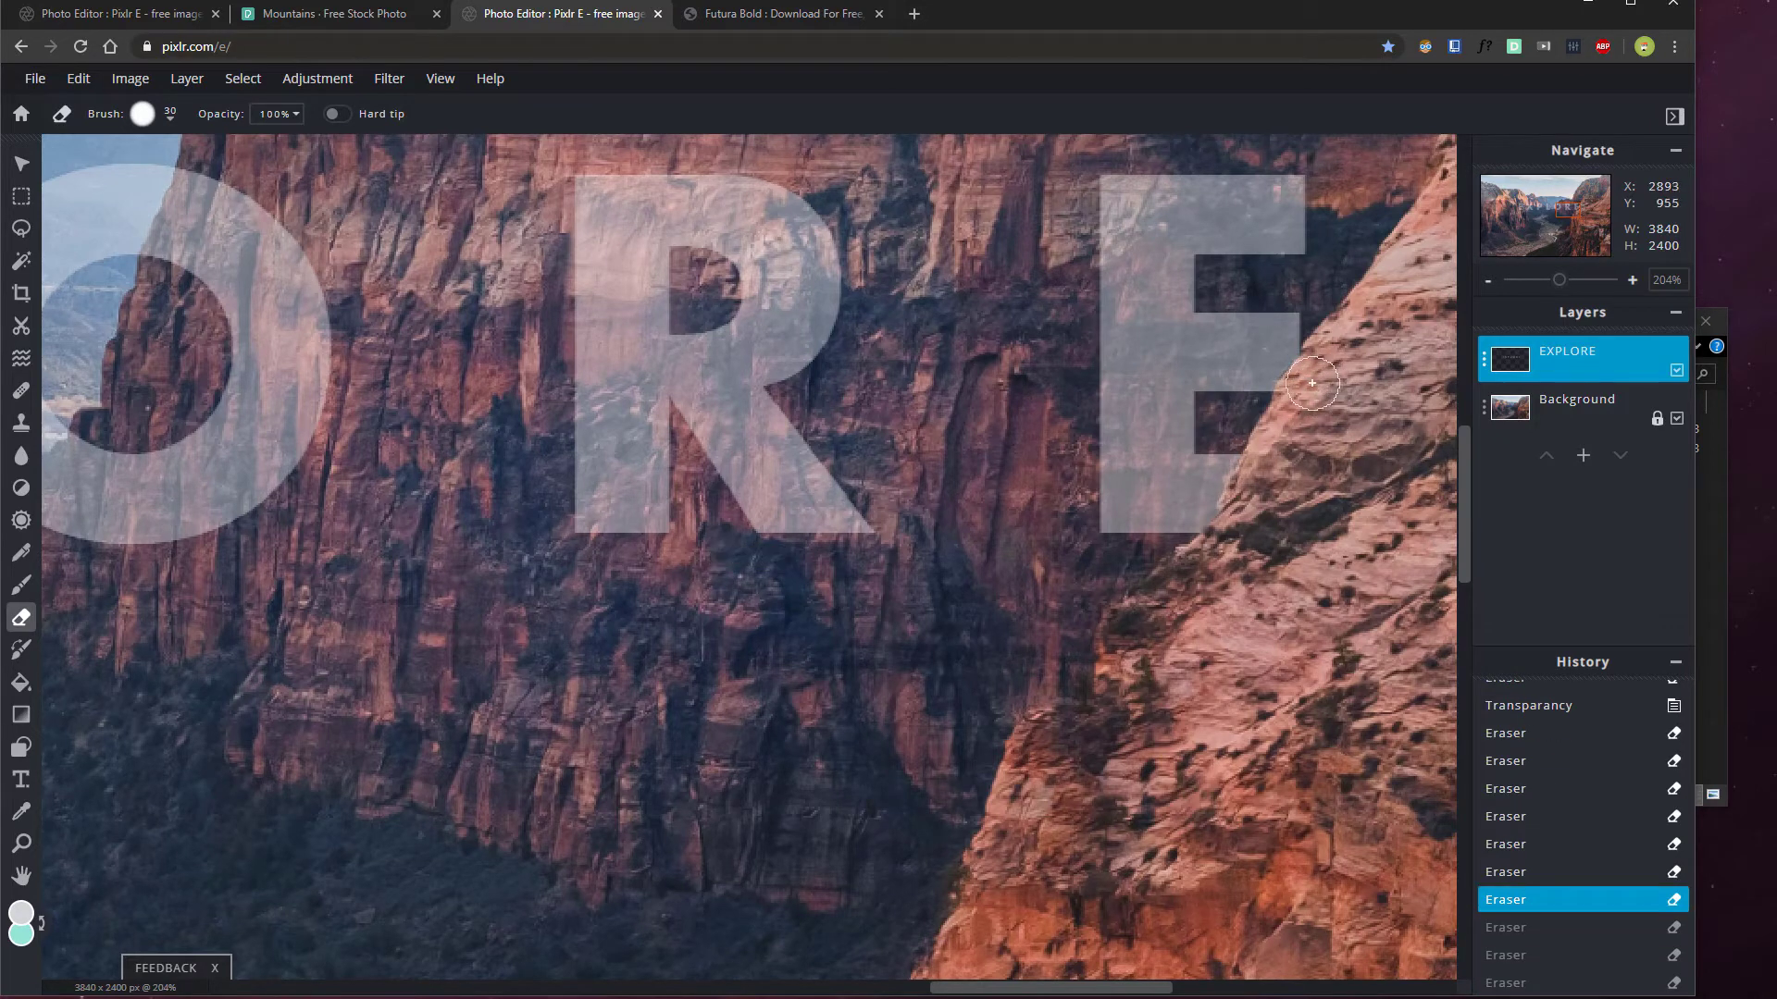
key(ctrl+y)
key(ctrl+y)
key(ctrl+y)
Erase the lower-left part of the first E where it overlaps the foreground cliff's edge
scroll(1068, 402, up, 1)
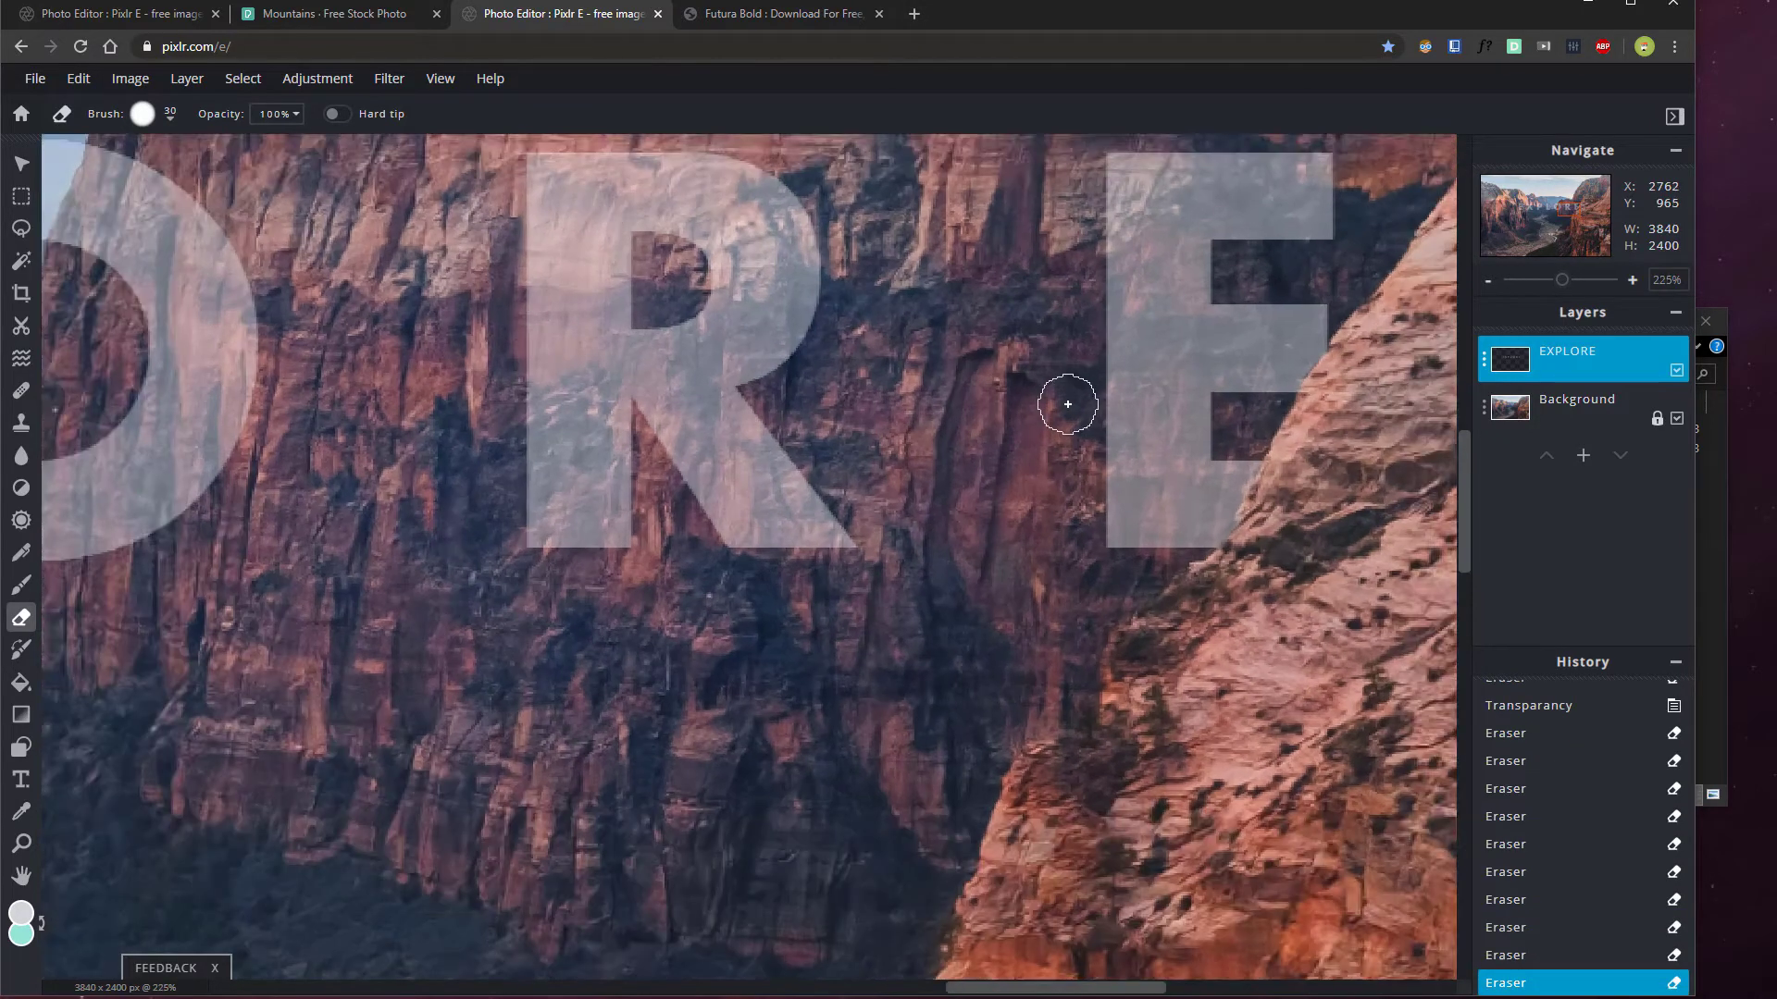
scroll(1067, 404, down, 1)
scroll(872, 408, down, 2)
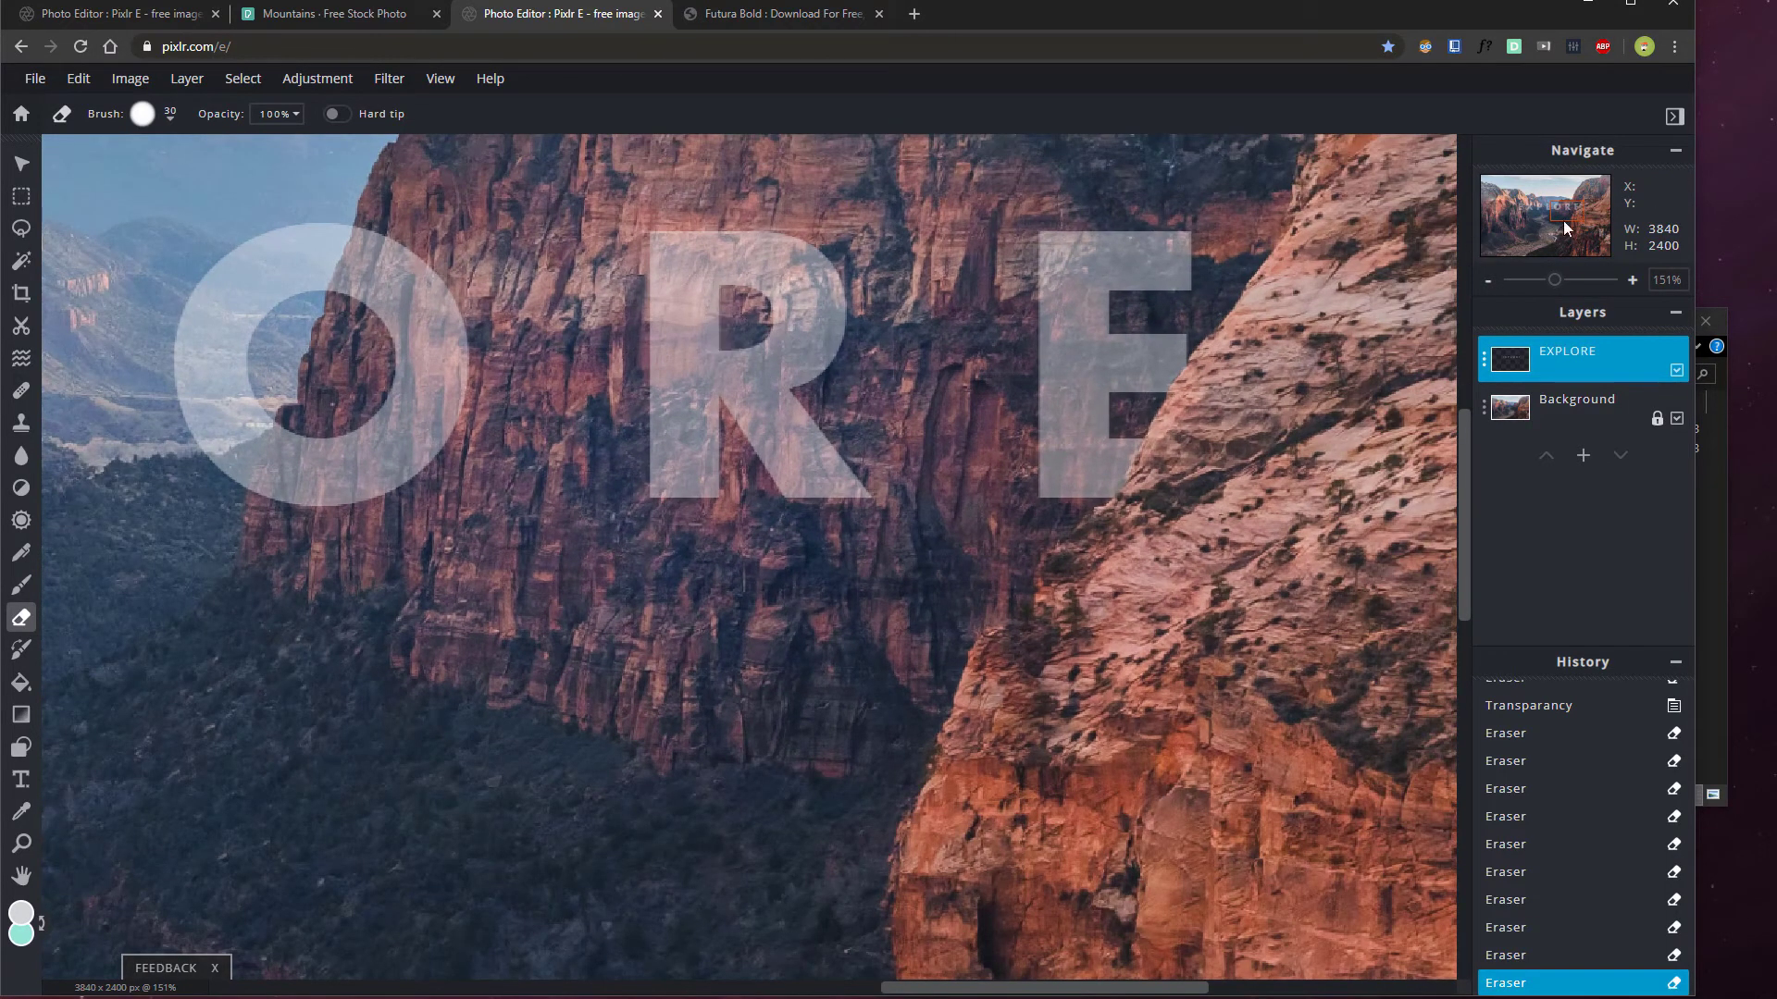
drag(1563, 207, 1537, 205)
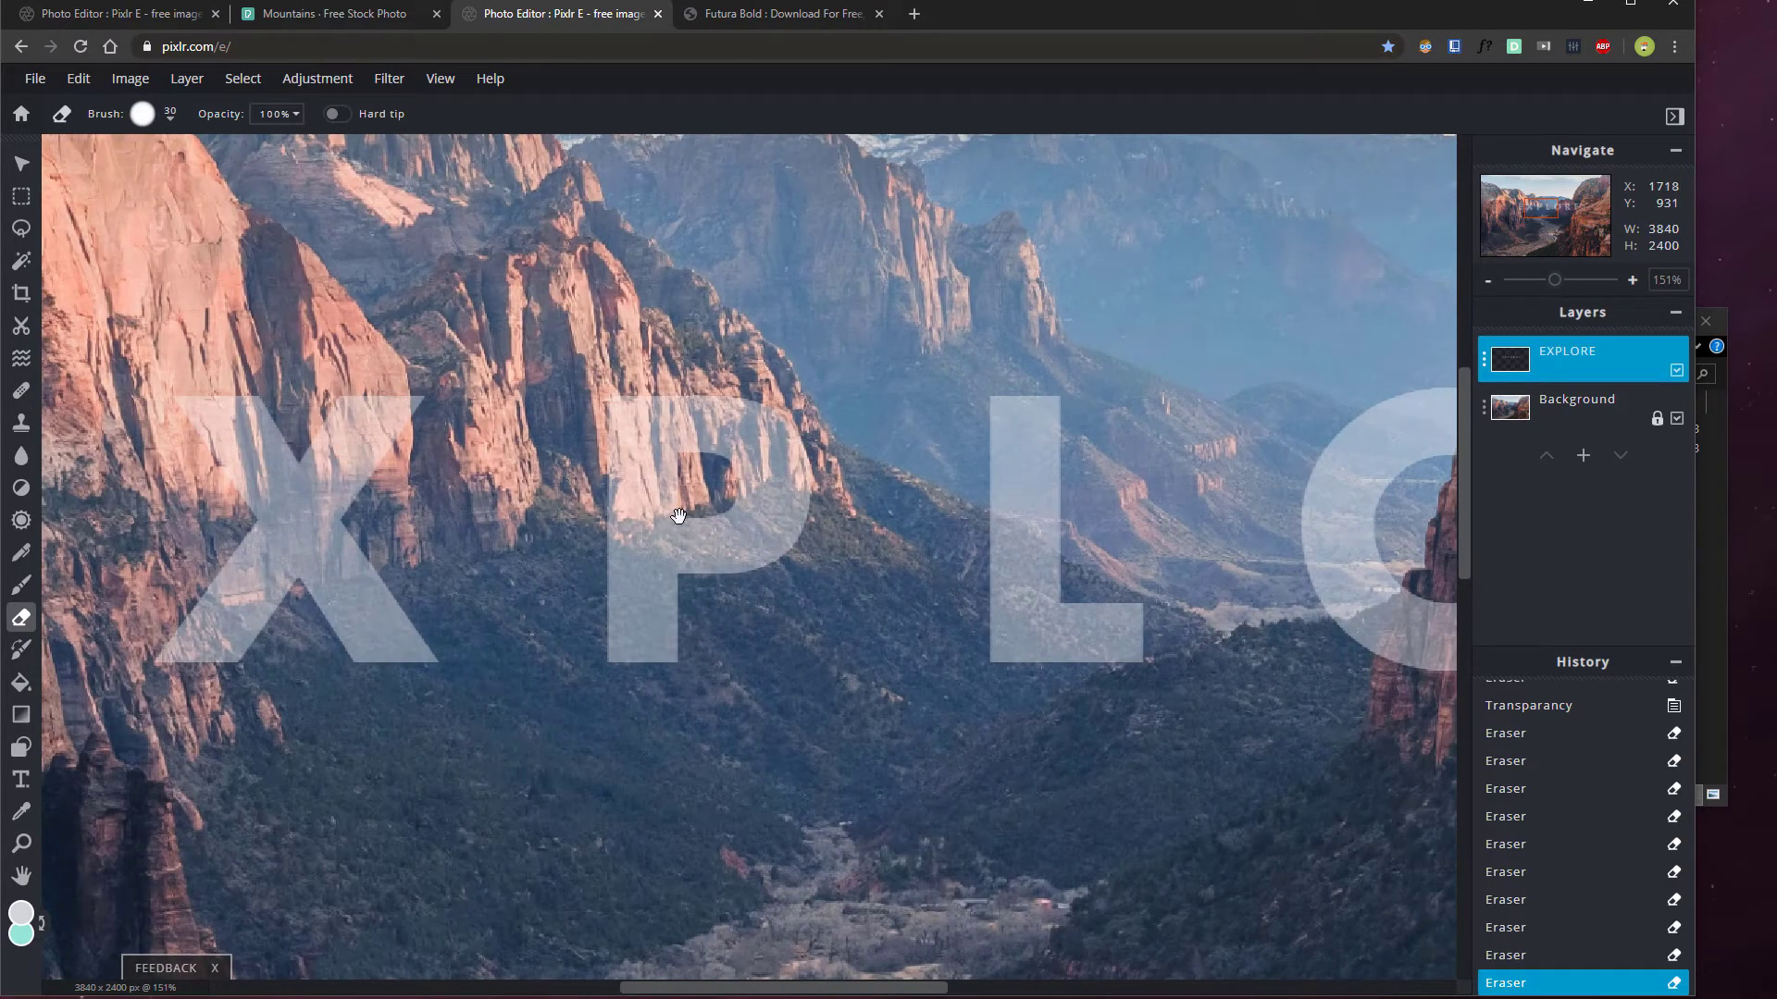
drag(245, 517, 1200, 498)
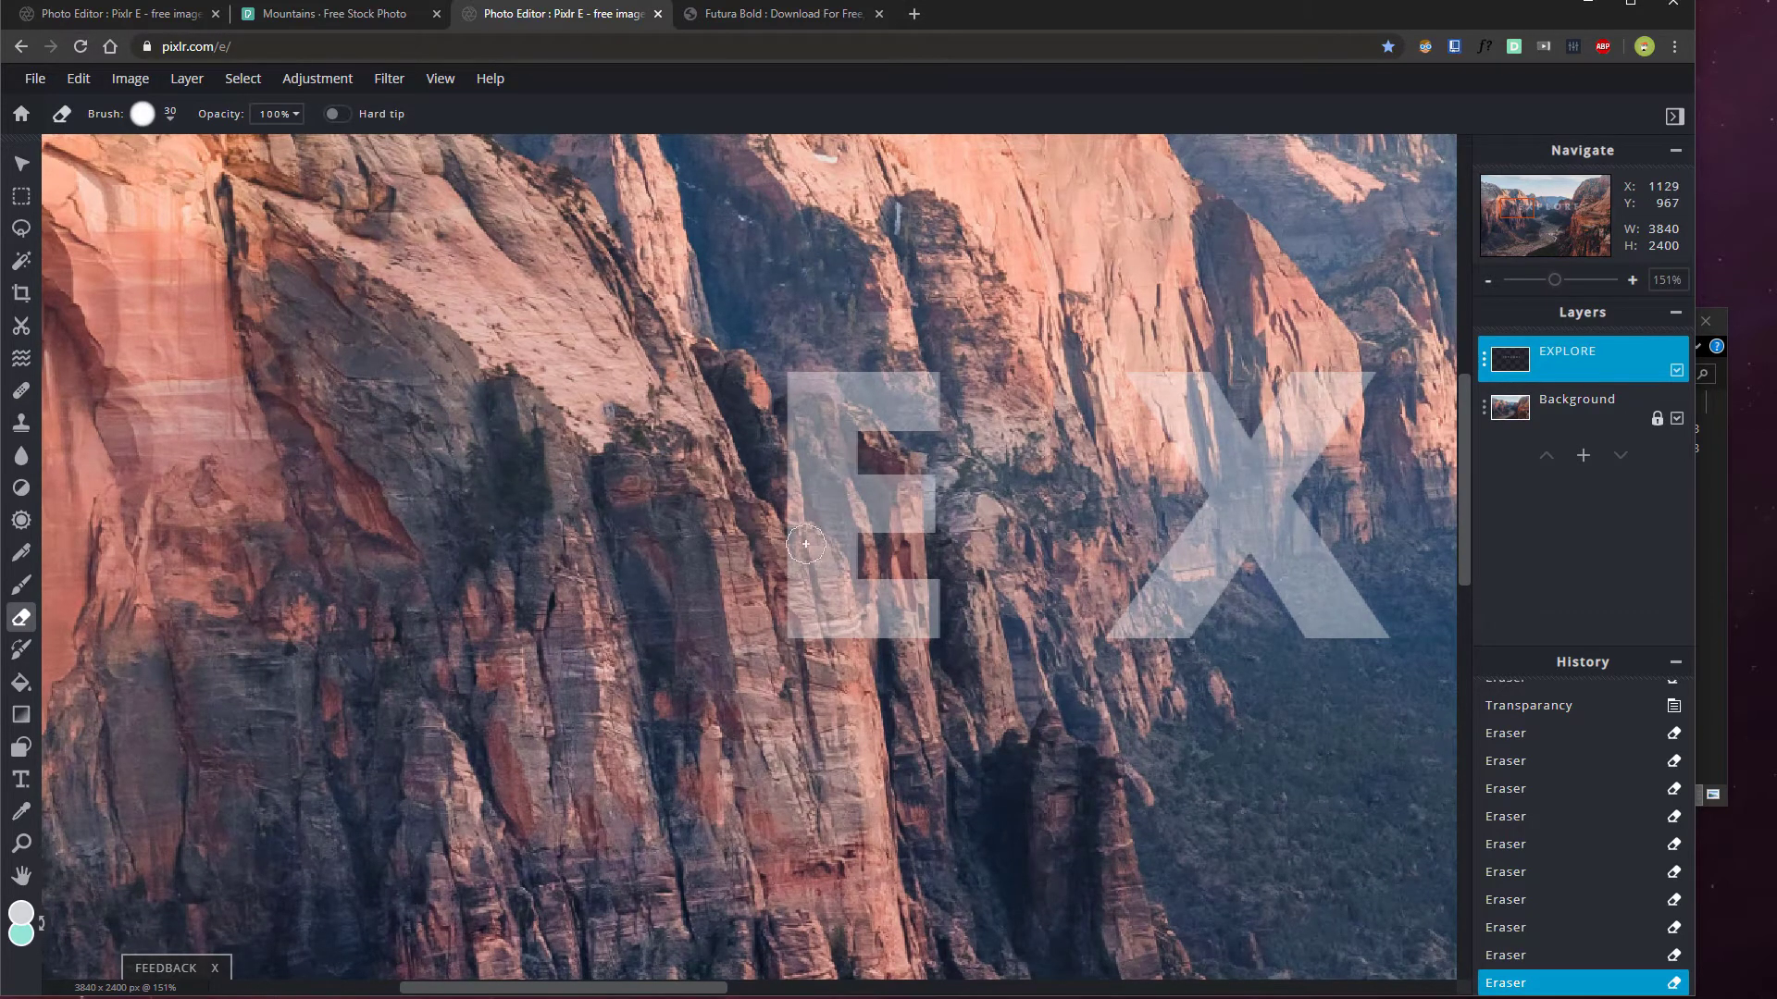
drag(839, 641, 823, 580)
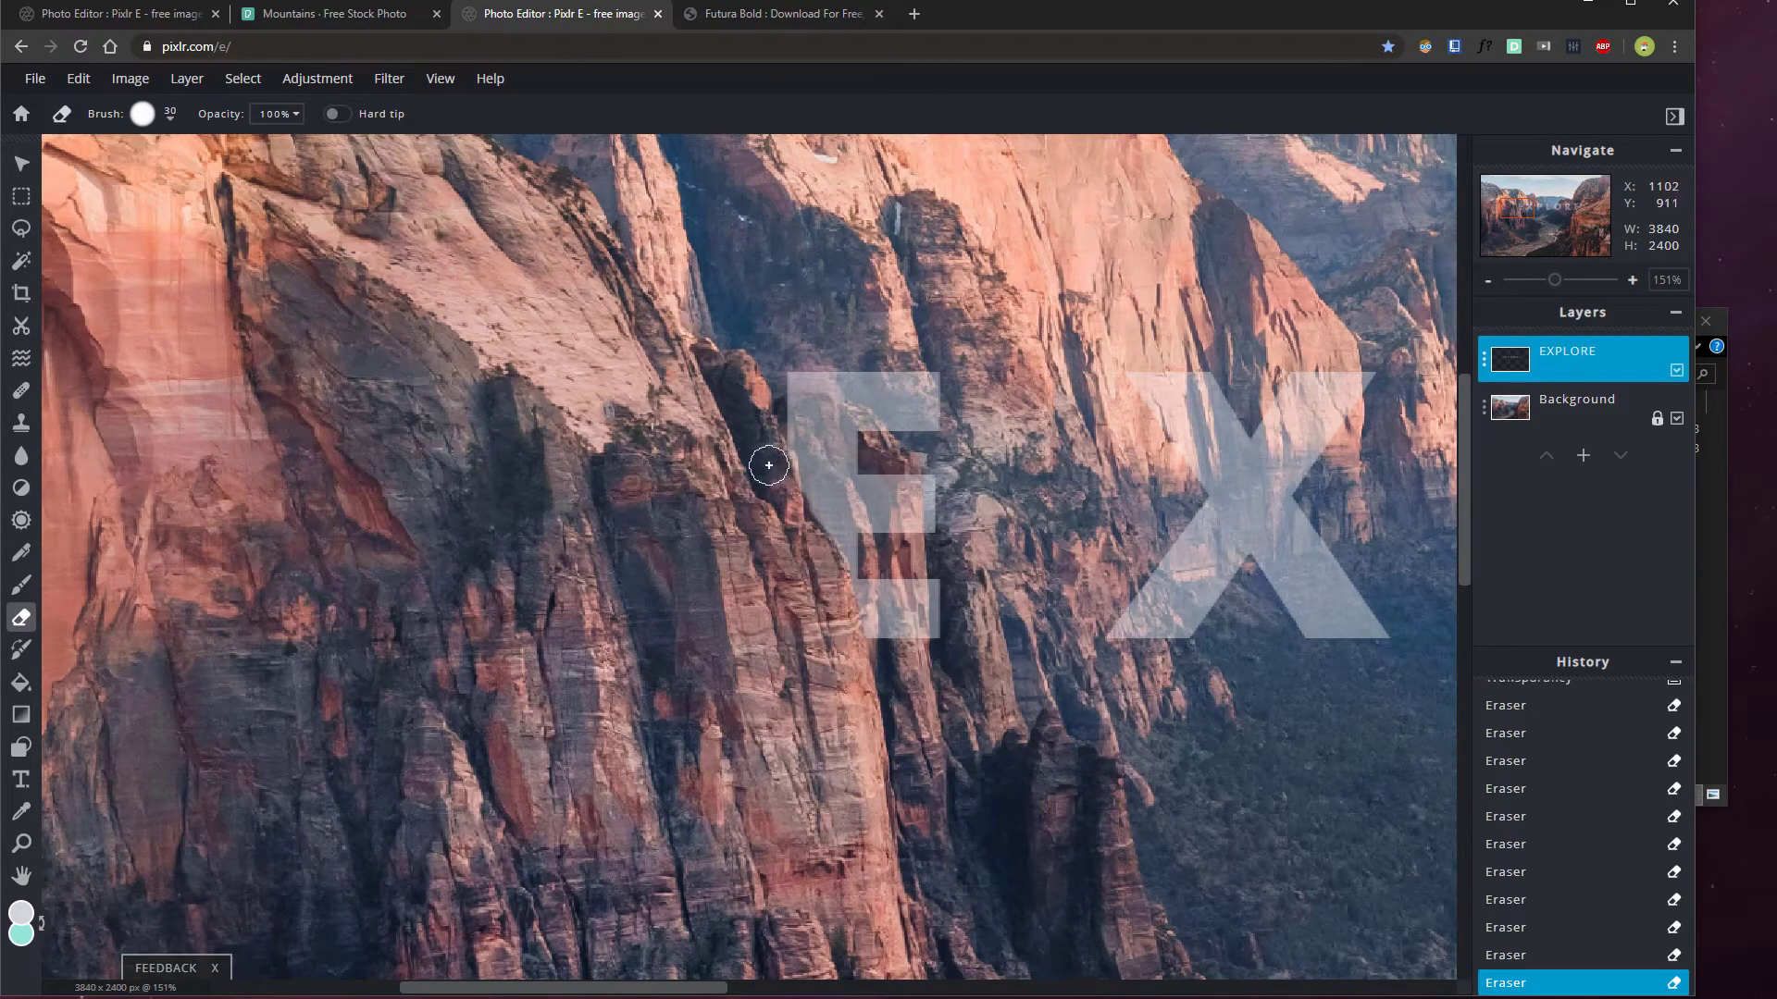
Set the EXPLORE layer's transparency back to 100 and close the layer settings
scroll(954, 539, down, 5)
scroll(954, 539, down, 2)
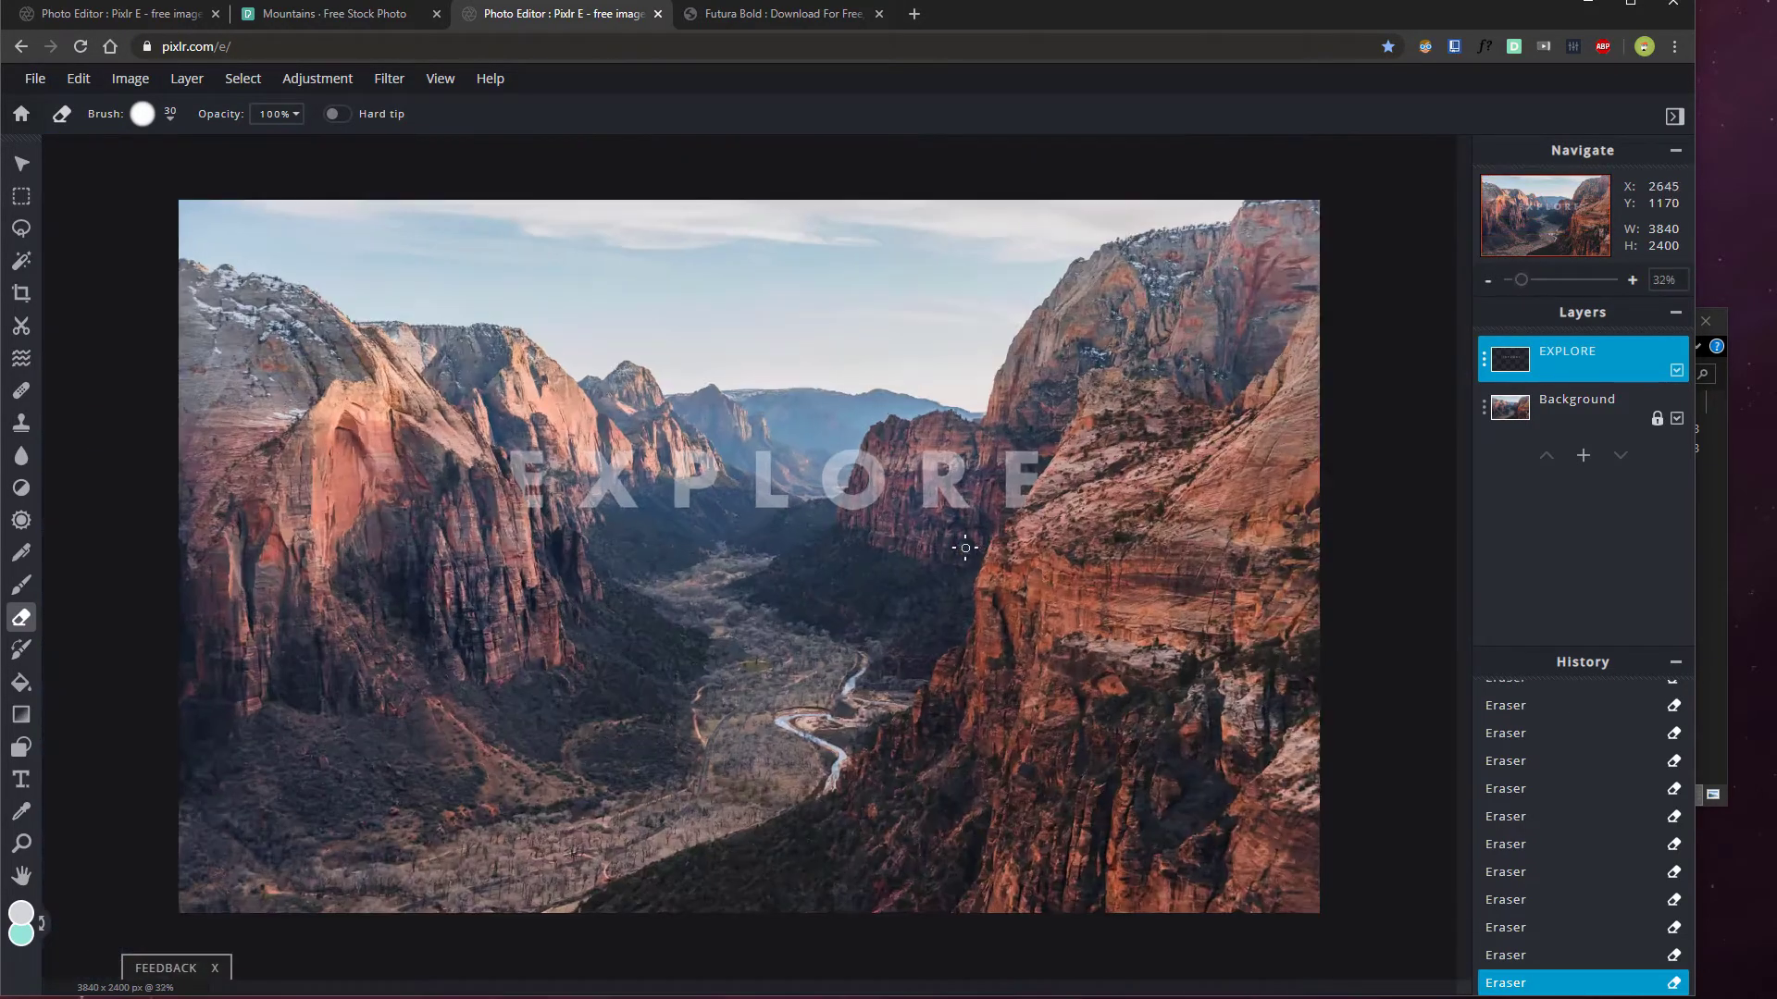
scroll(954, 538, up, 1)
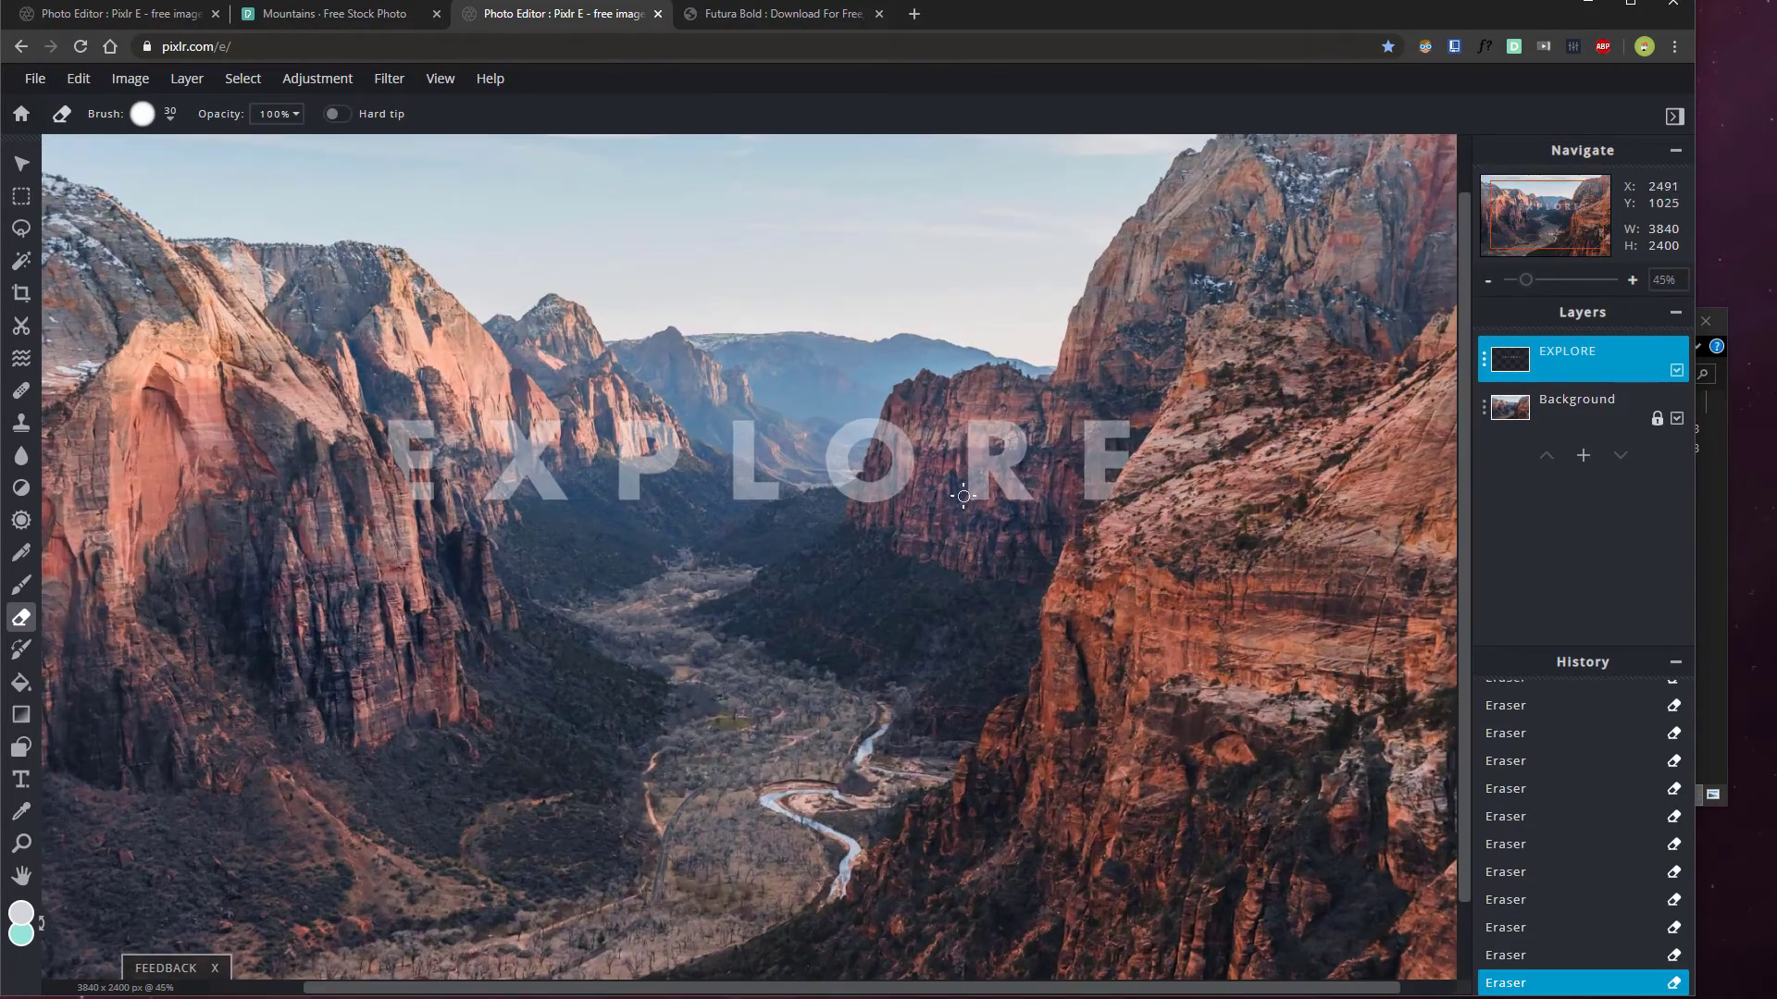
click(1573, 365)
click(1573, 365)
drag(1366, 486, 1558, 492)
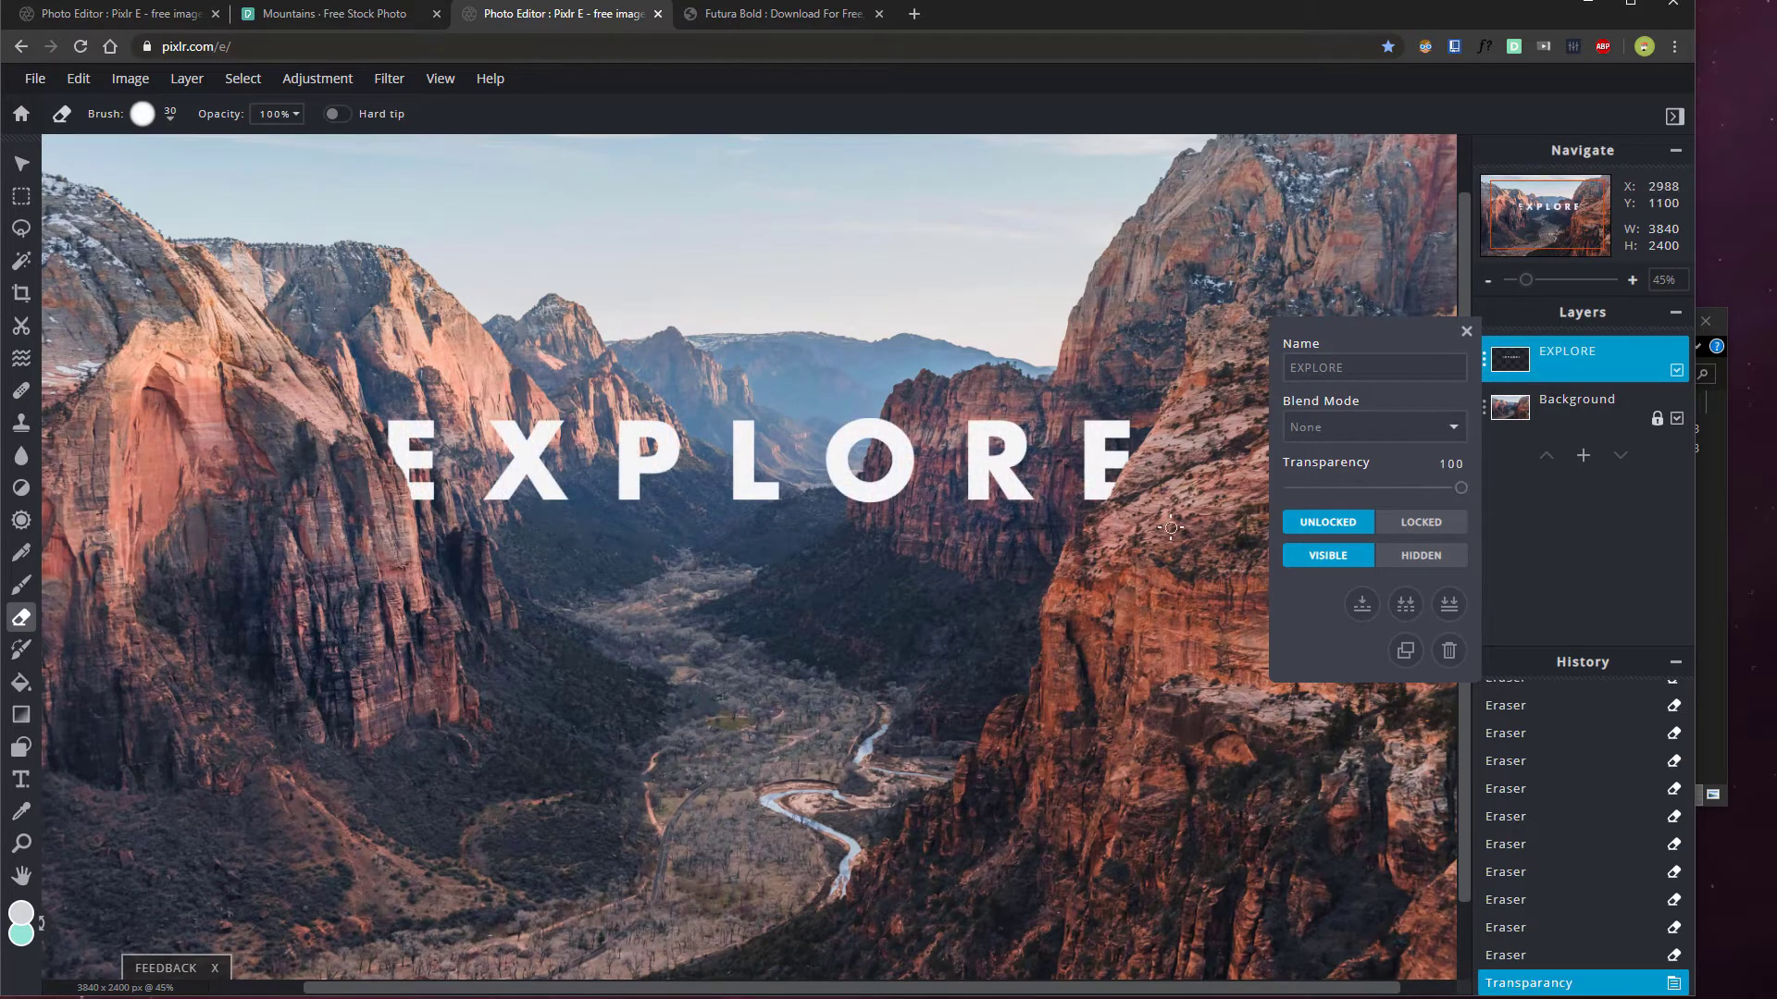
click(1466, 330)
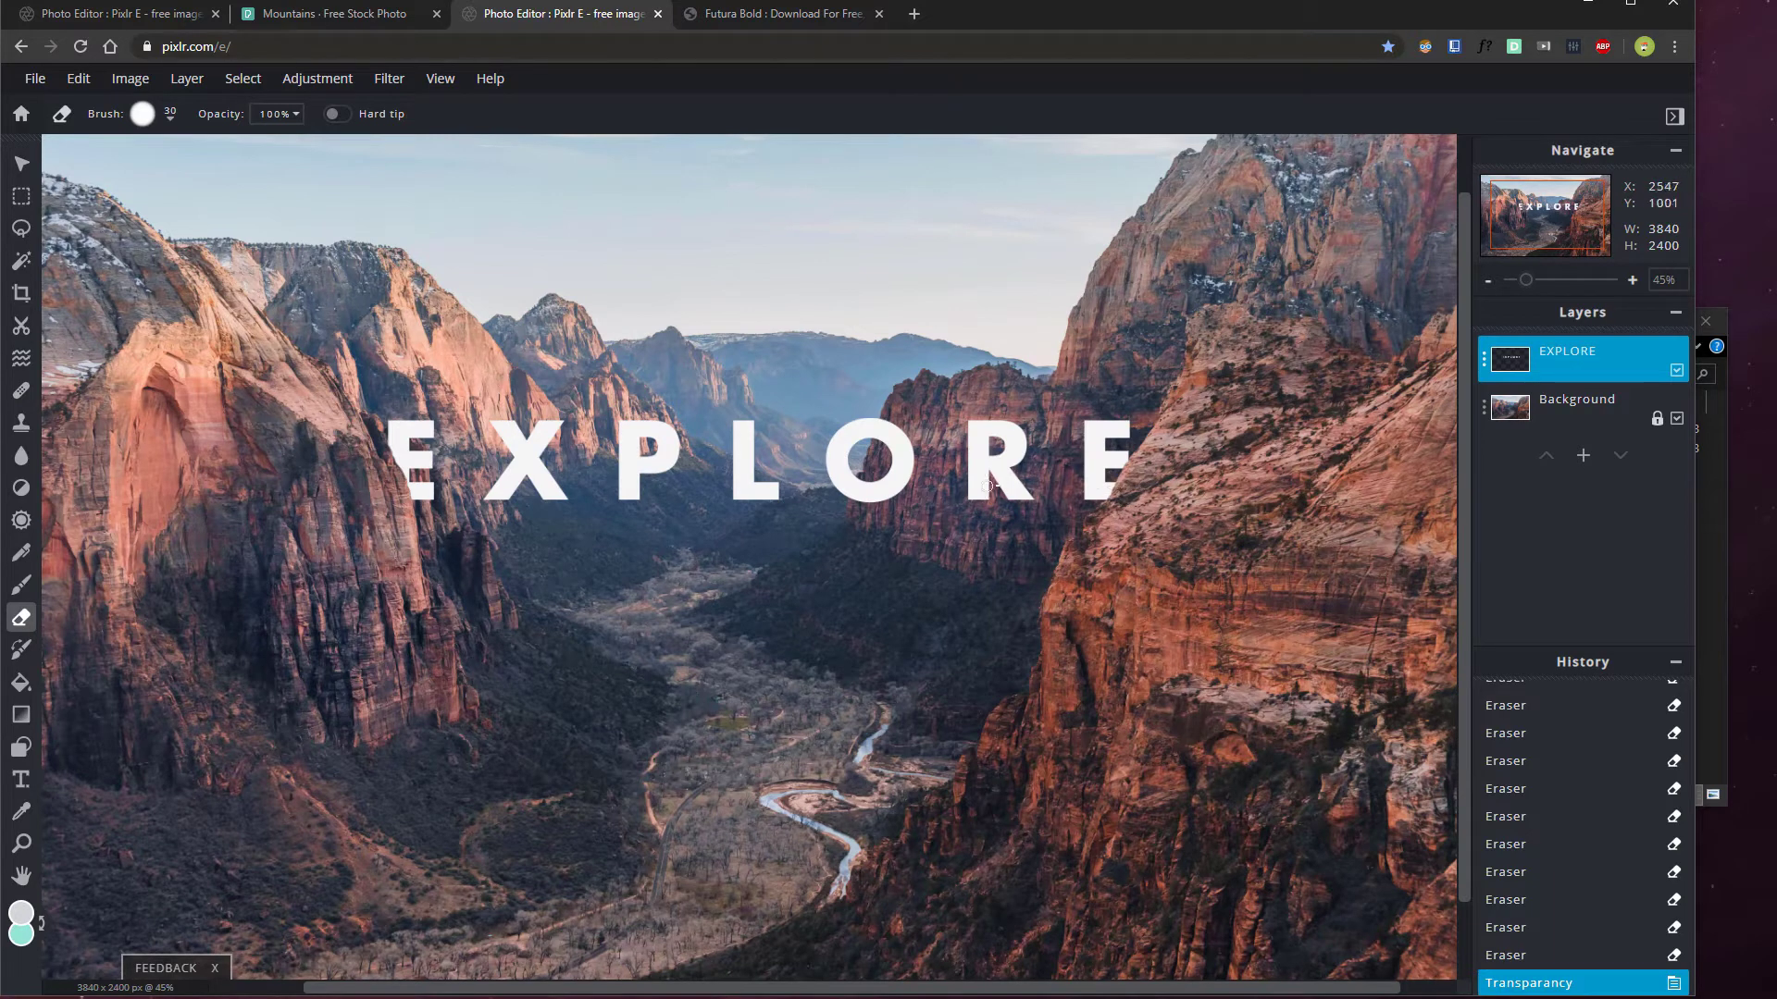
Try erasing the lower arm of the final E further and undo the stroke
click(1109, 485)
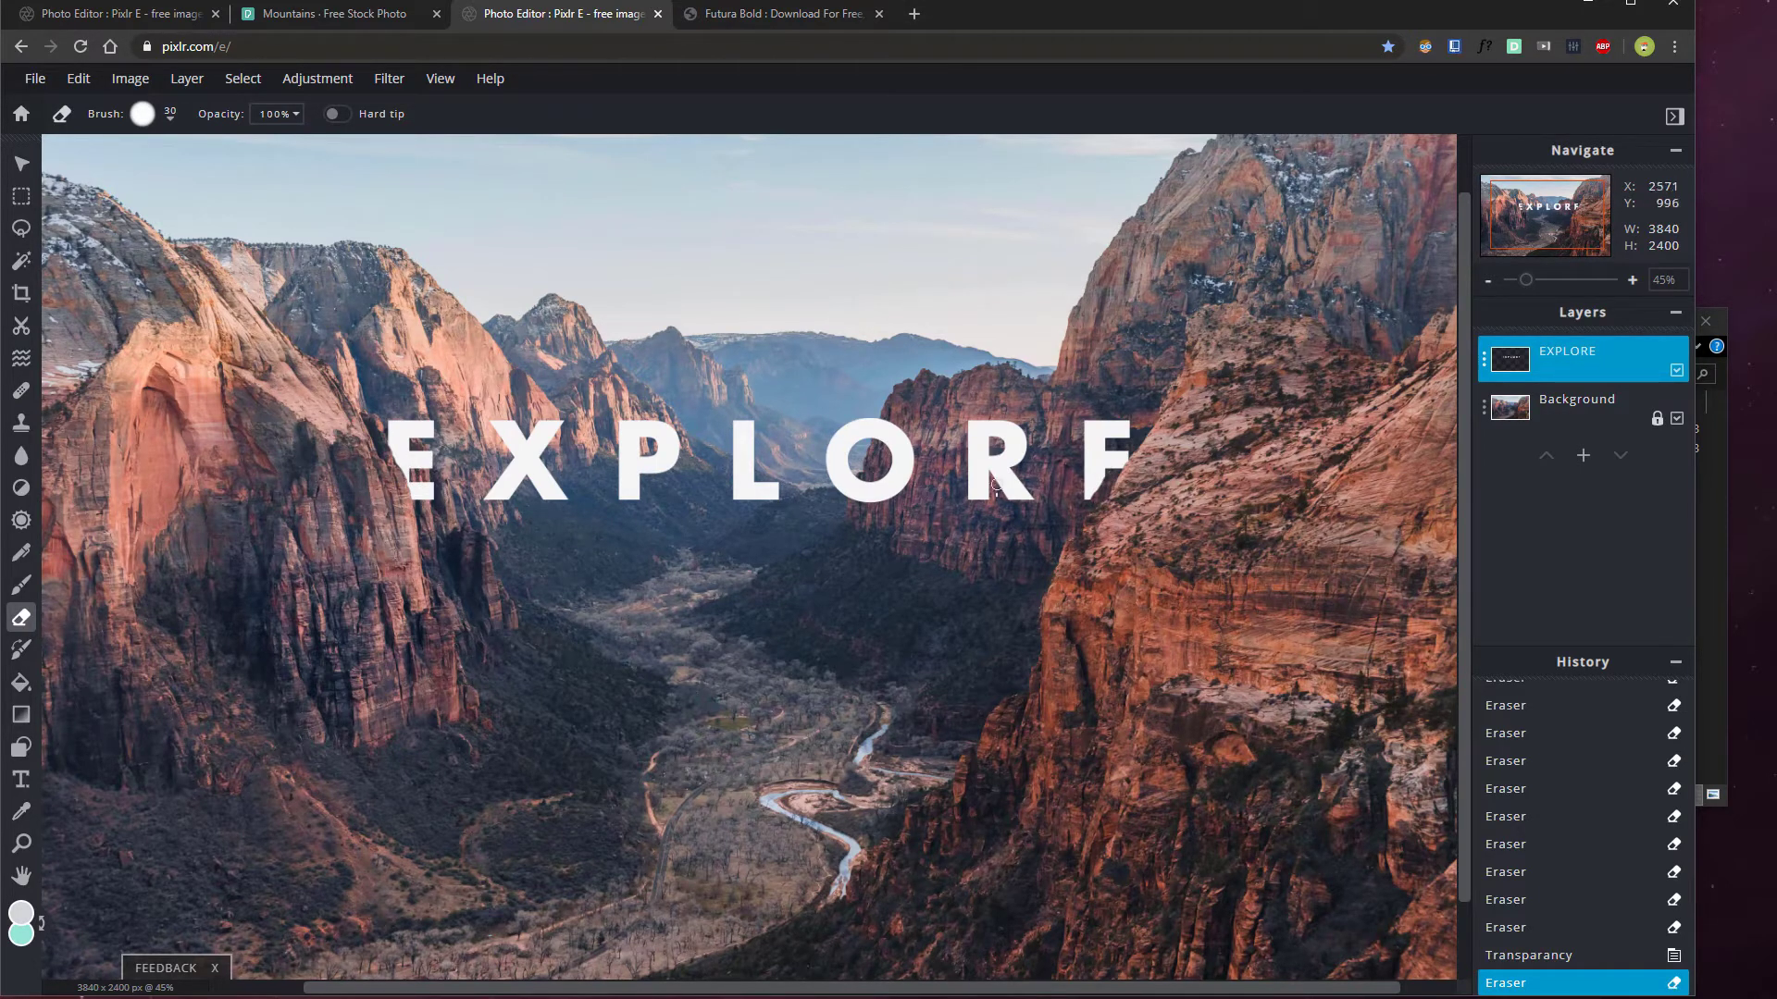
key(ctrl+z)
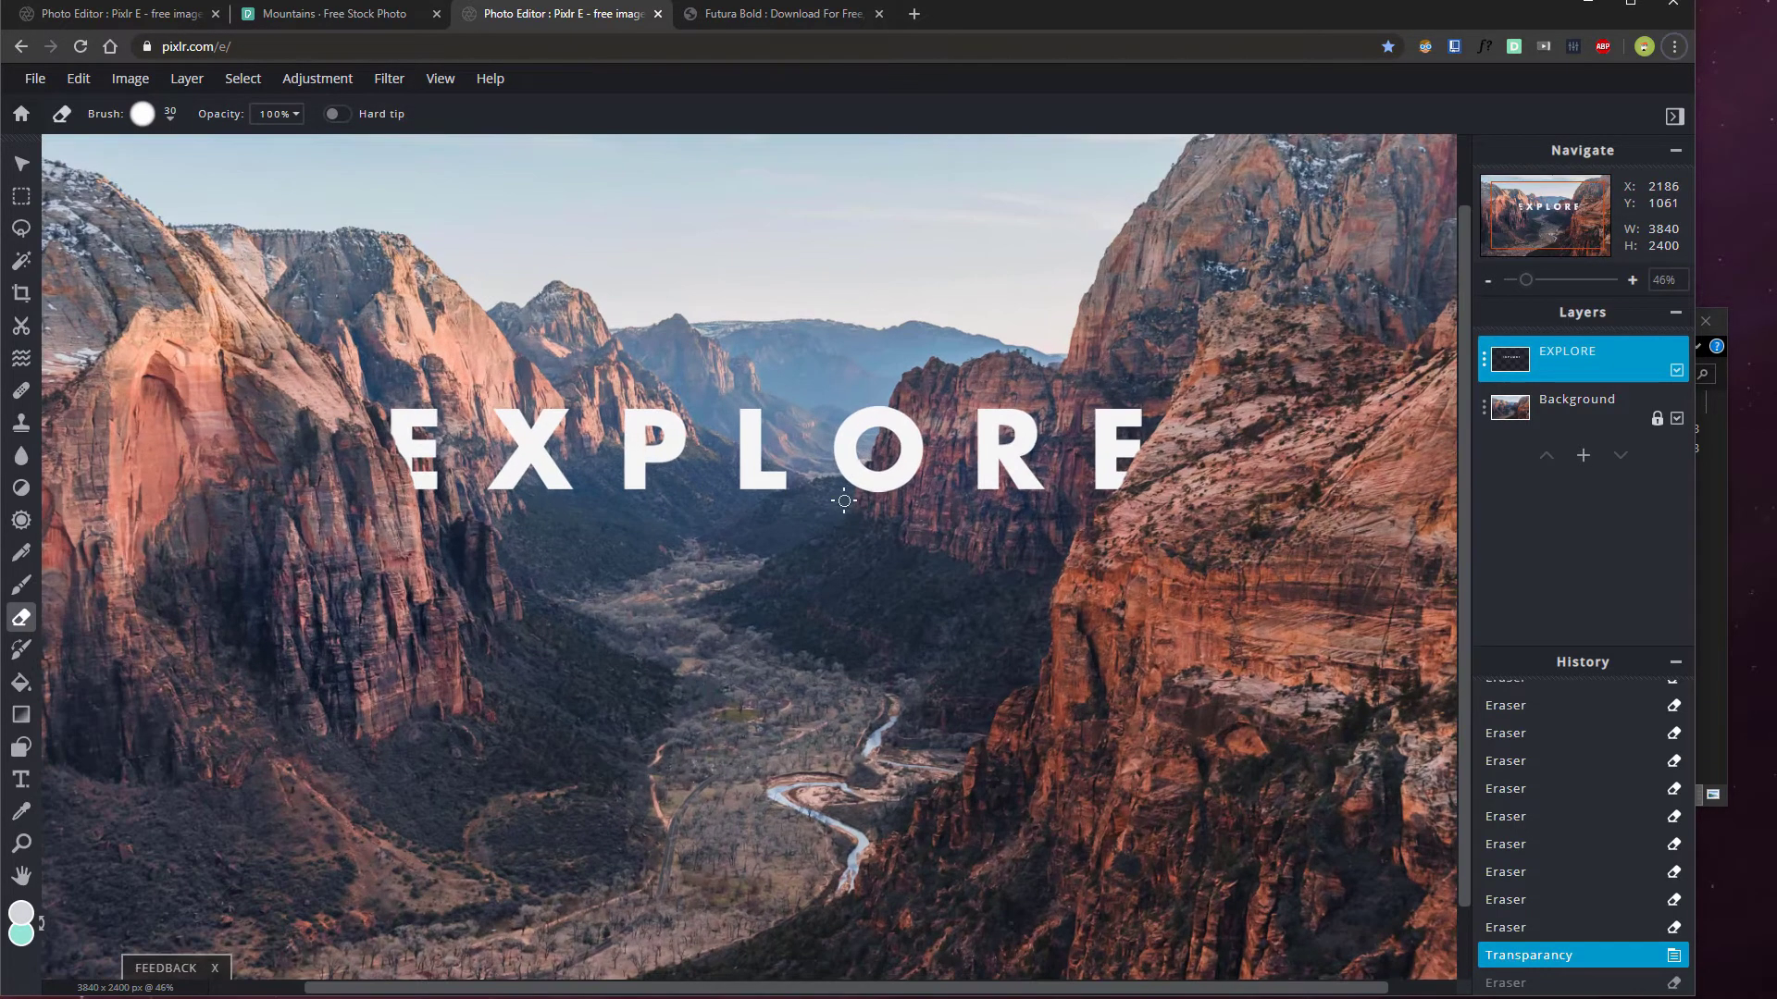
scroll(630, 525, down, 1)
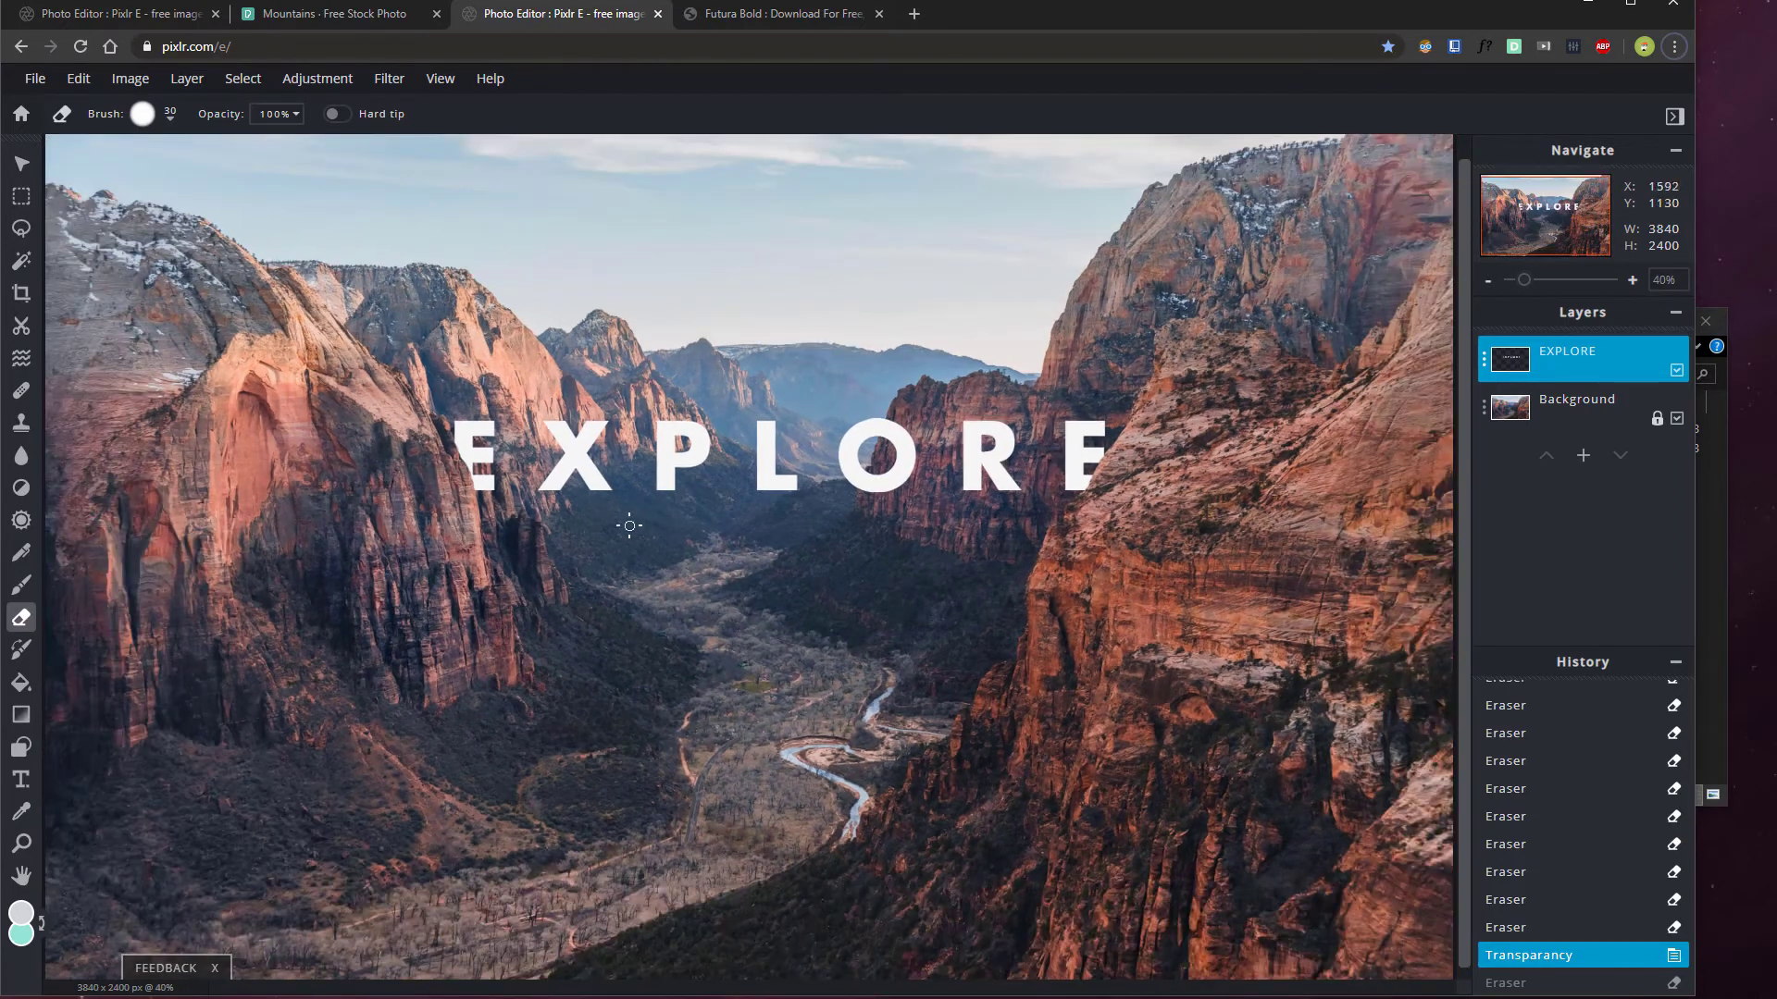
Switch to the other Pixlr E document and toggle the Background layer's visibility to examine the masked foreground of Background Copy
click(167, 18)
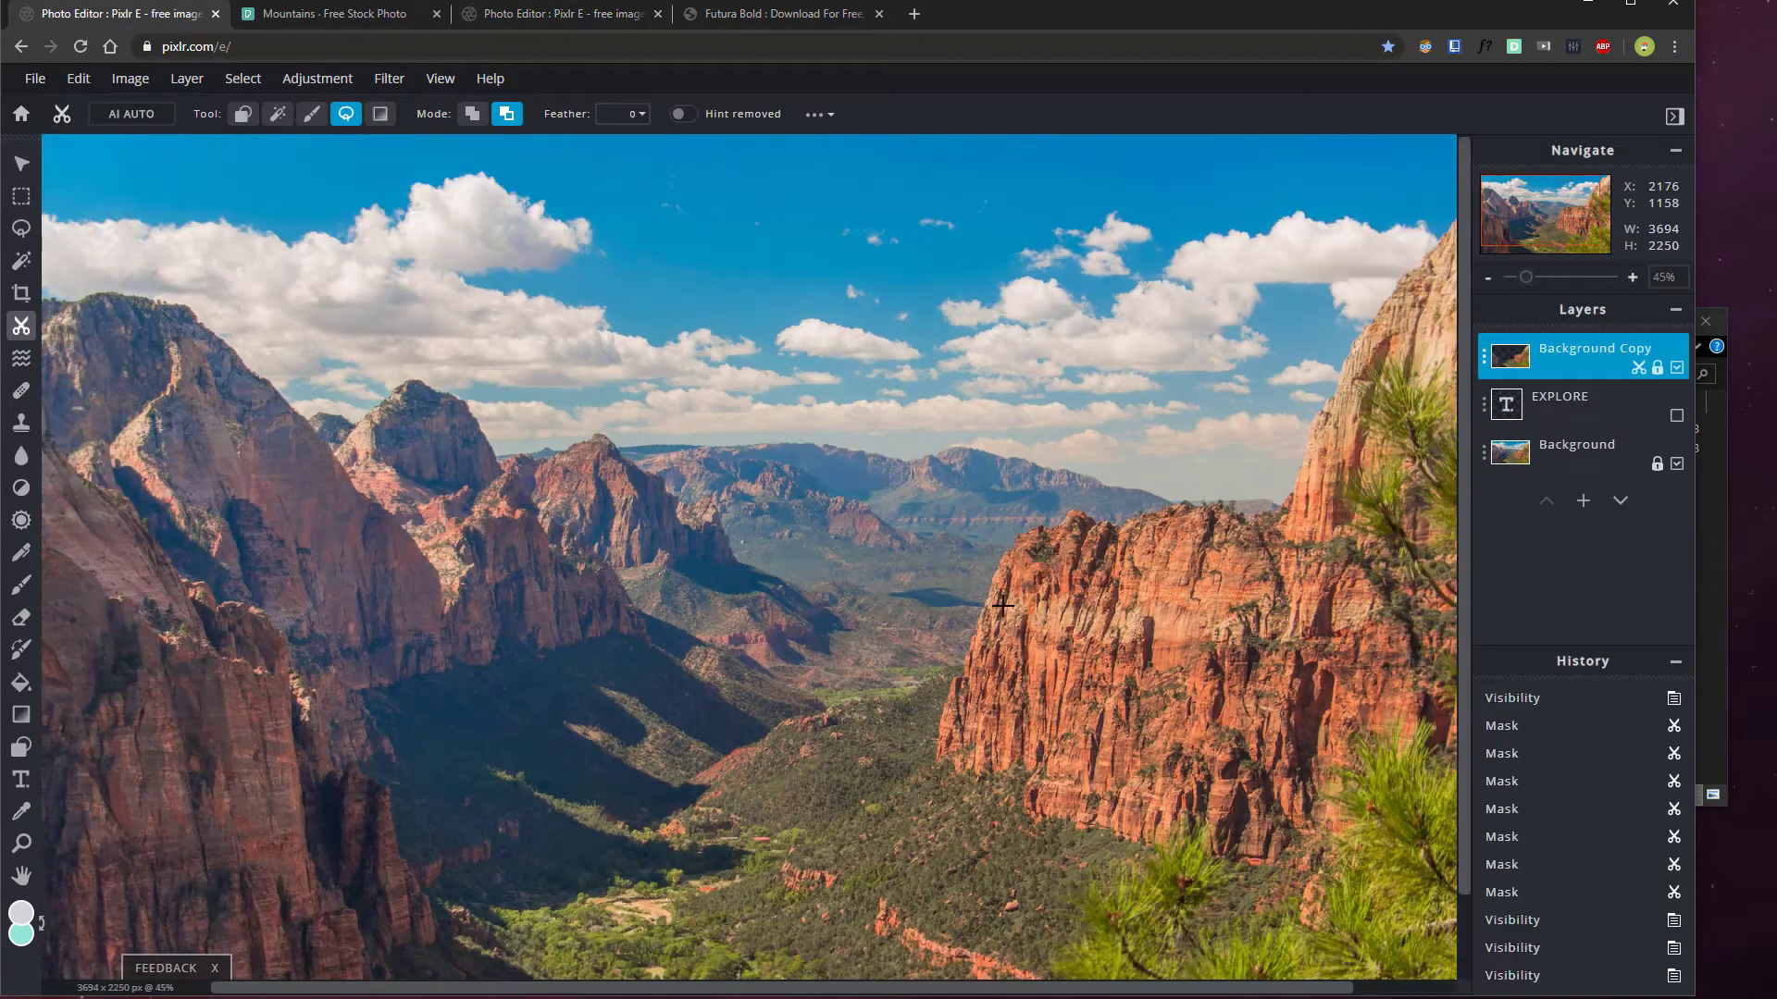
click(1676, 465)
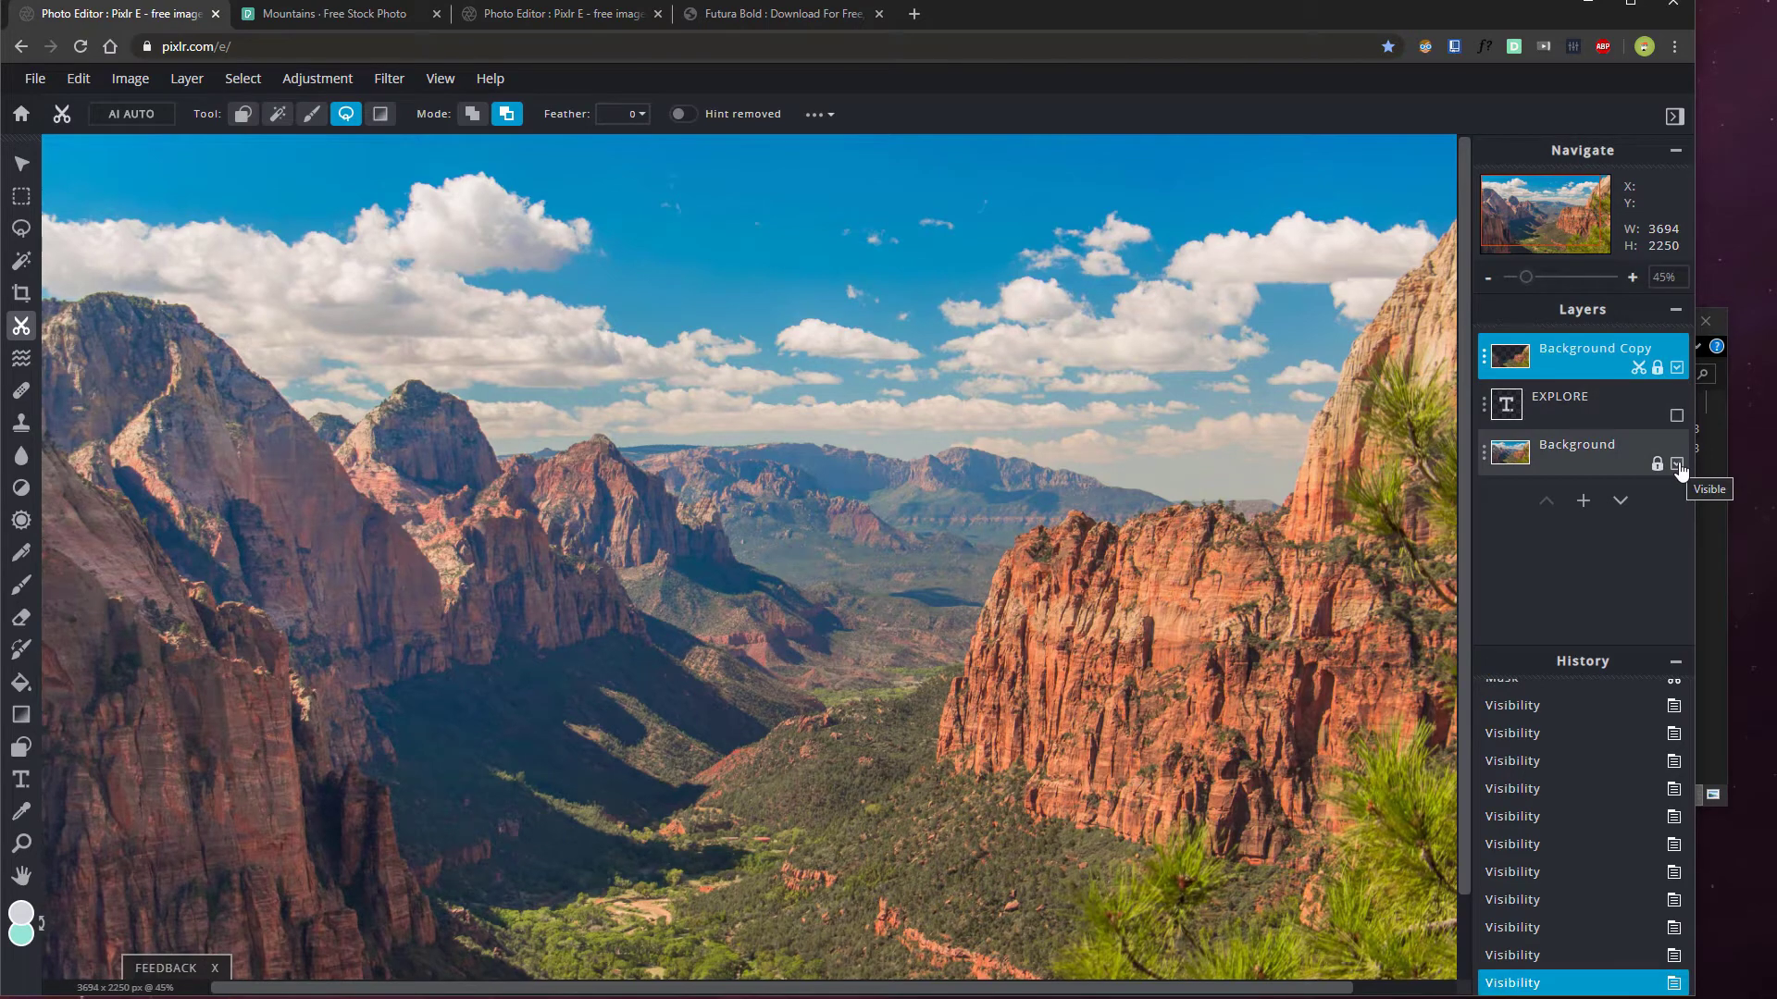
click(1677, 465)
click(1677, 465)
click(1676, 465)
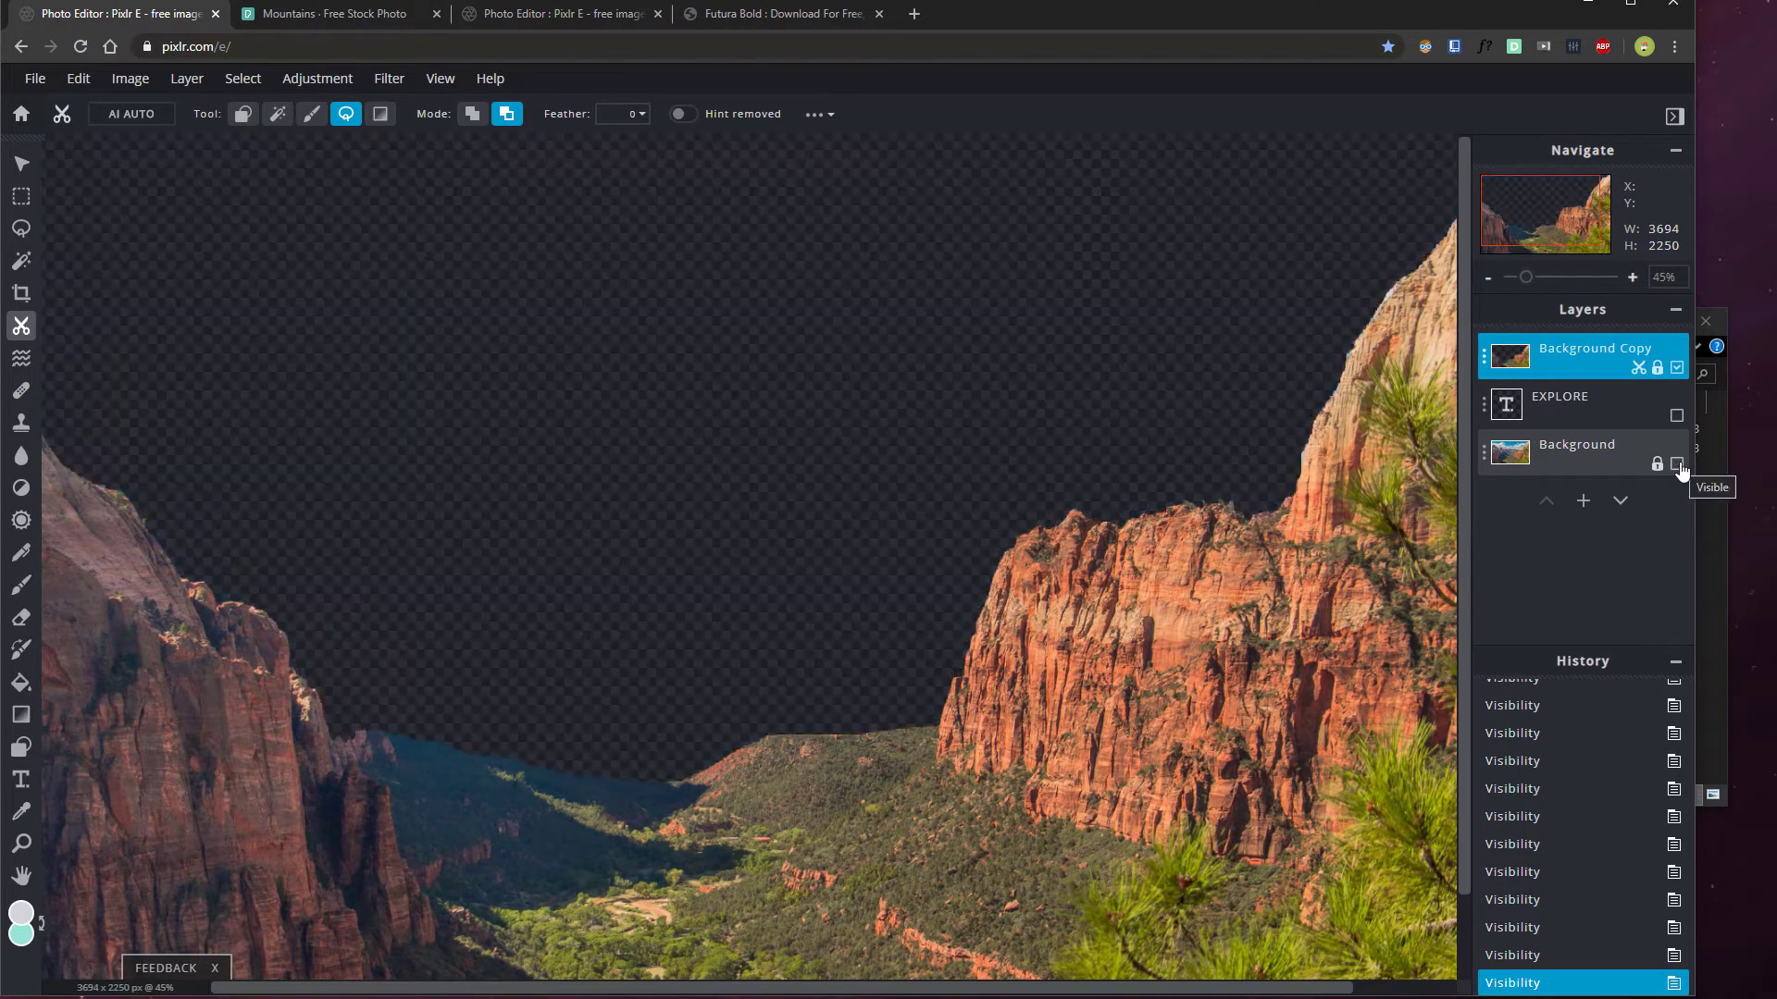
click(1677, 465)
click(1677, 464)
click(1676, 464)
Show the EXPLORE text layer, move it down to a top position of 792, and compare it with the erased version in the other document
click(1675, 422)
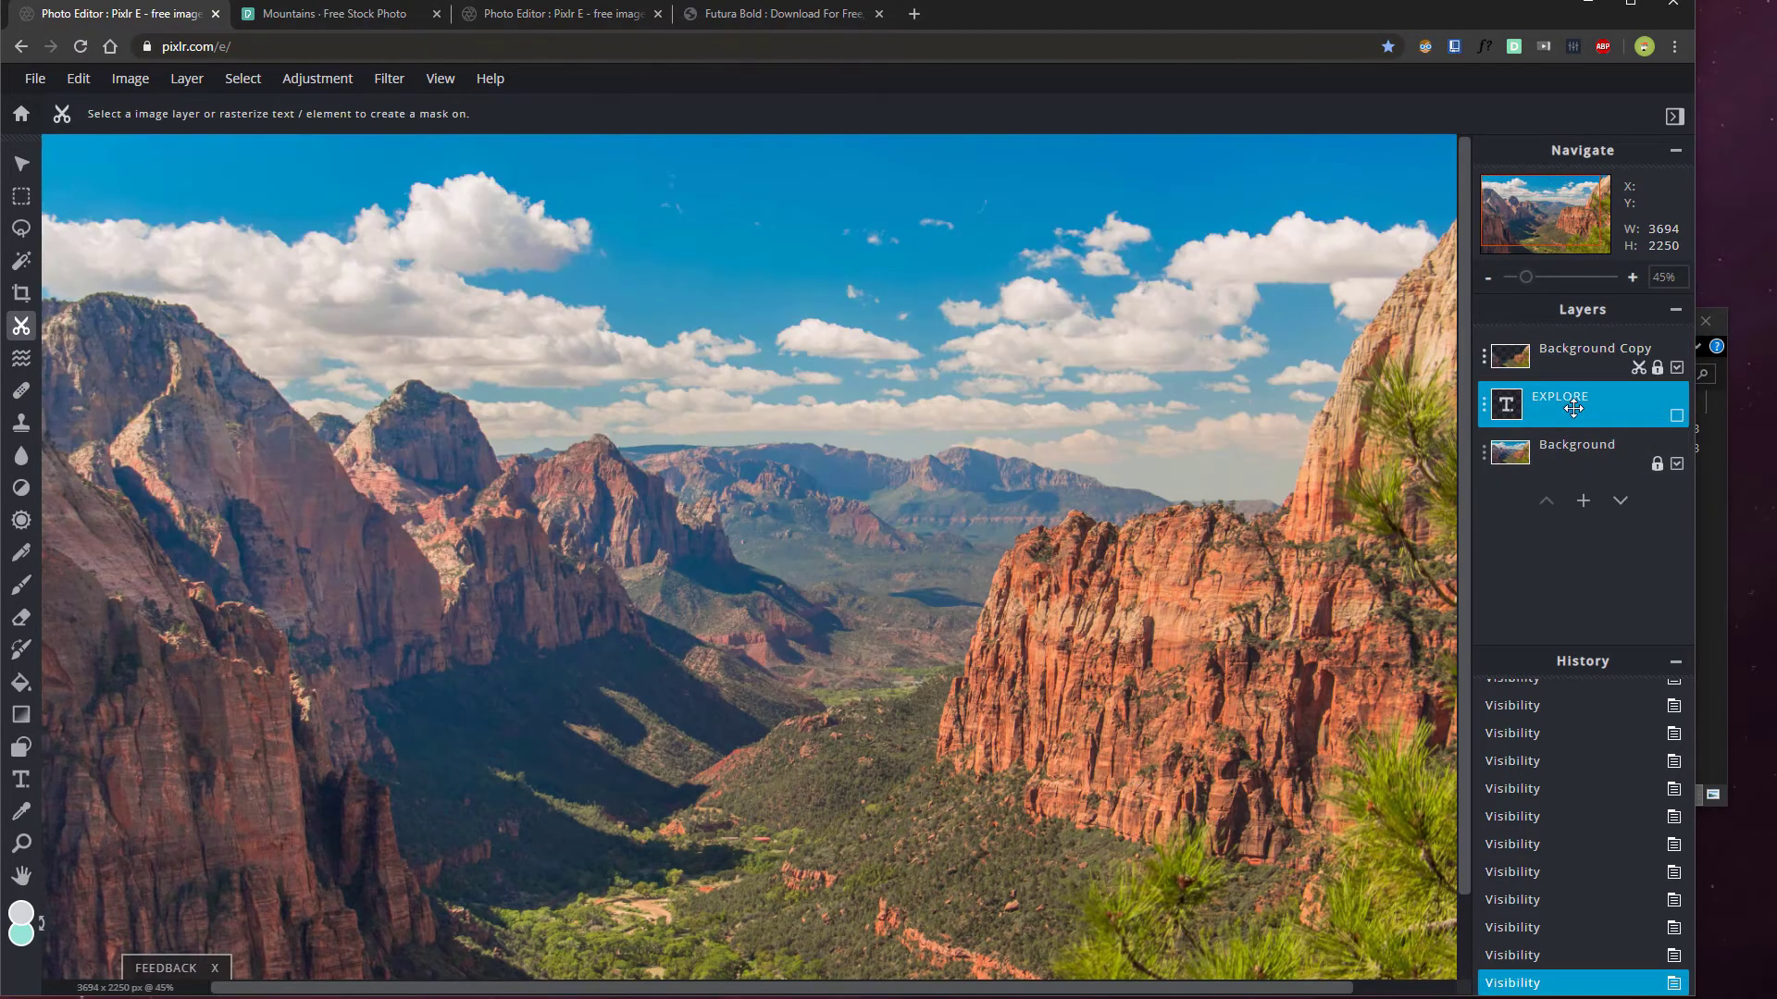
click(1676, 418)
click(21, 163)
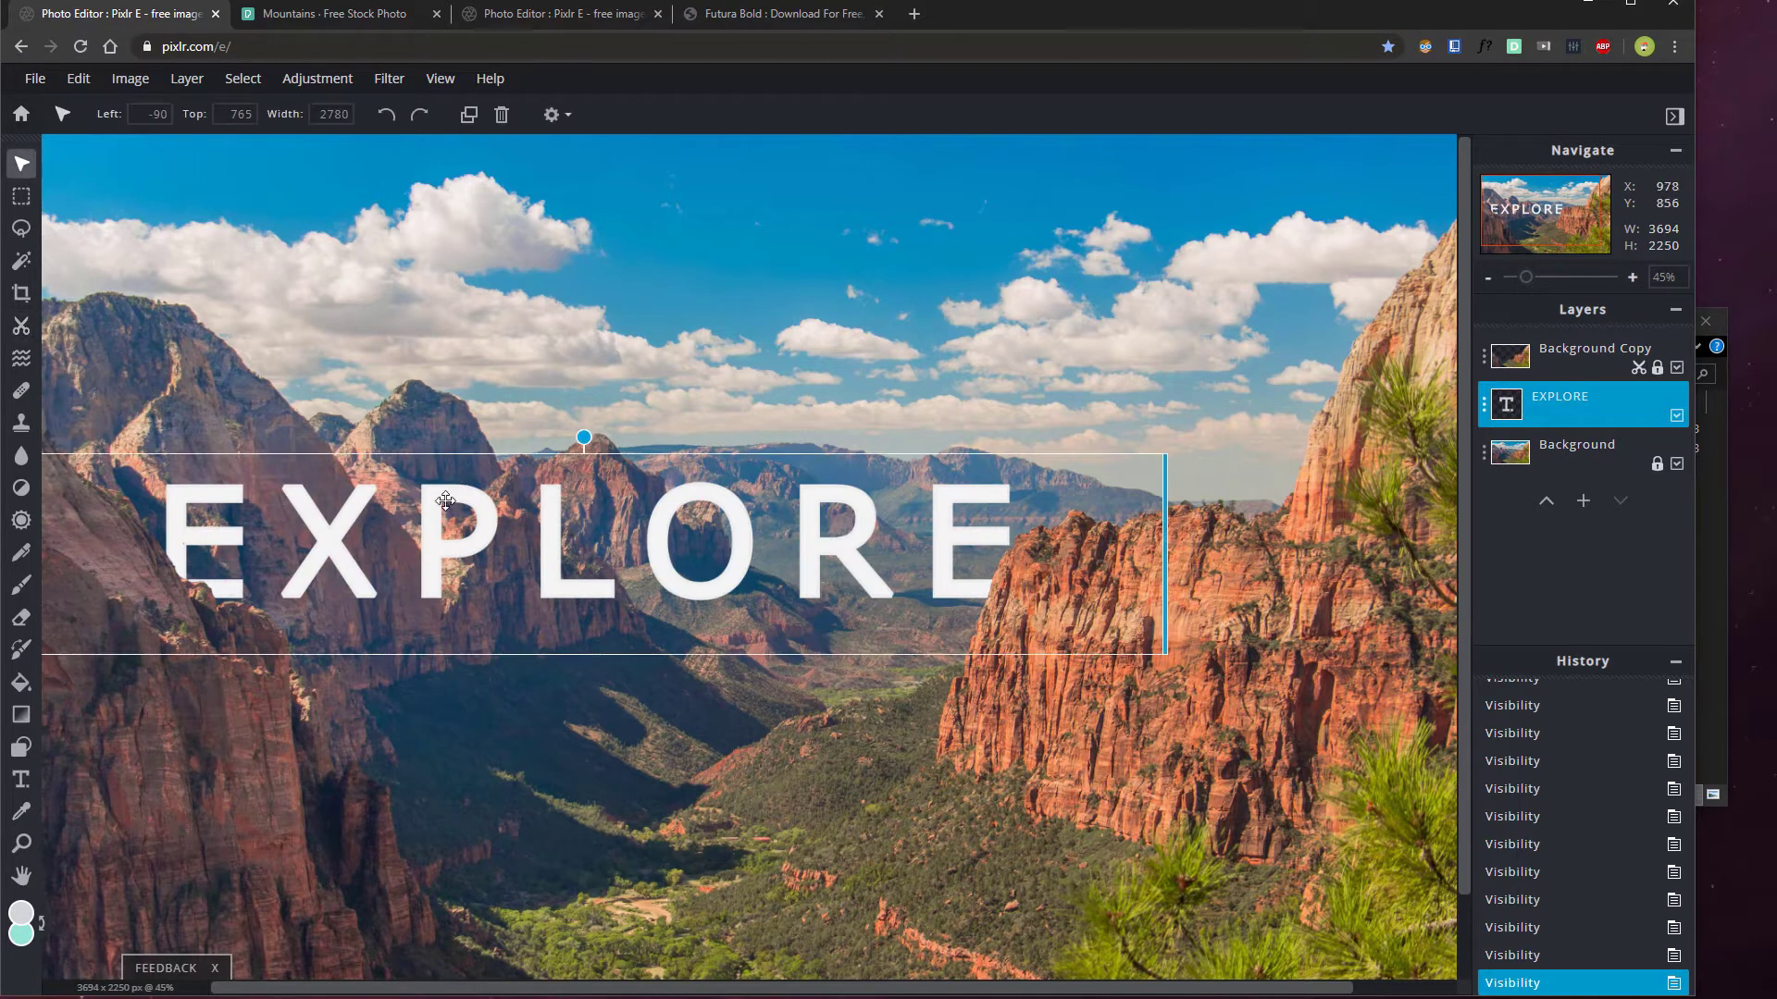
mouse_move(448, 529)
mouse_down()
mouse_move(399, 530)
mouse_move(500, 527)
mouse_move(413, 516)
mouse_move(495, 536)
mouse_move(436, 553)
mouse_move(436, 529)
mouse_up()
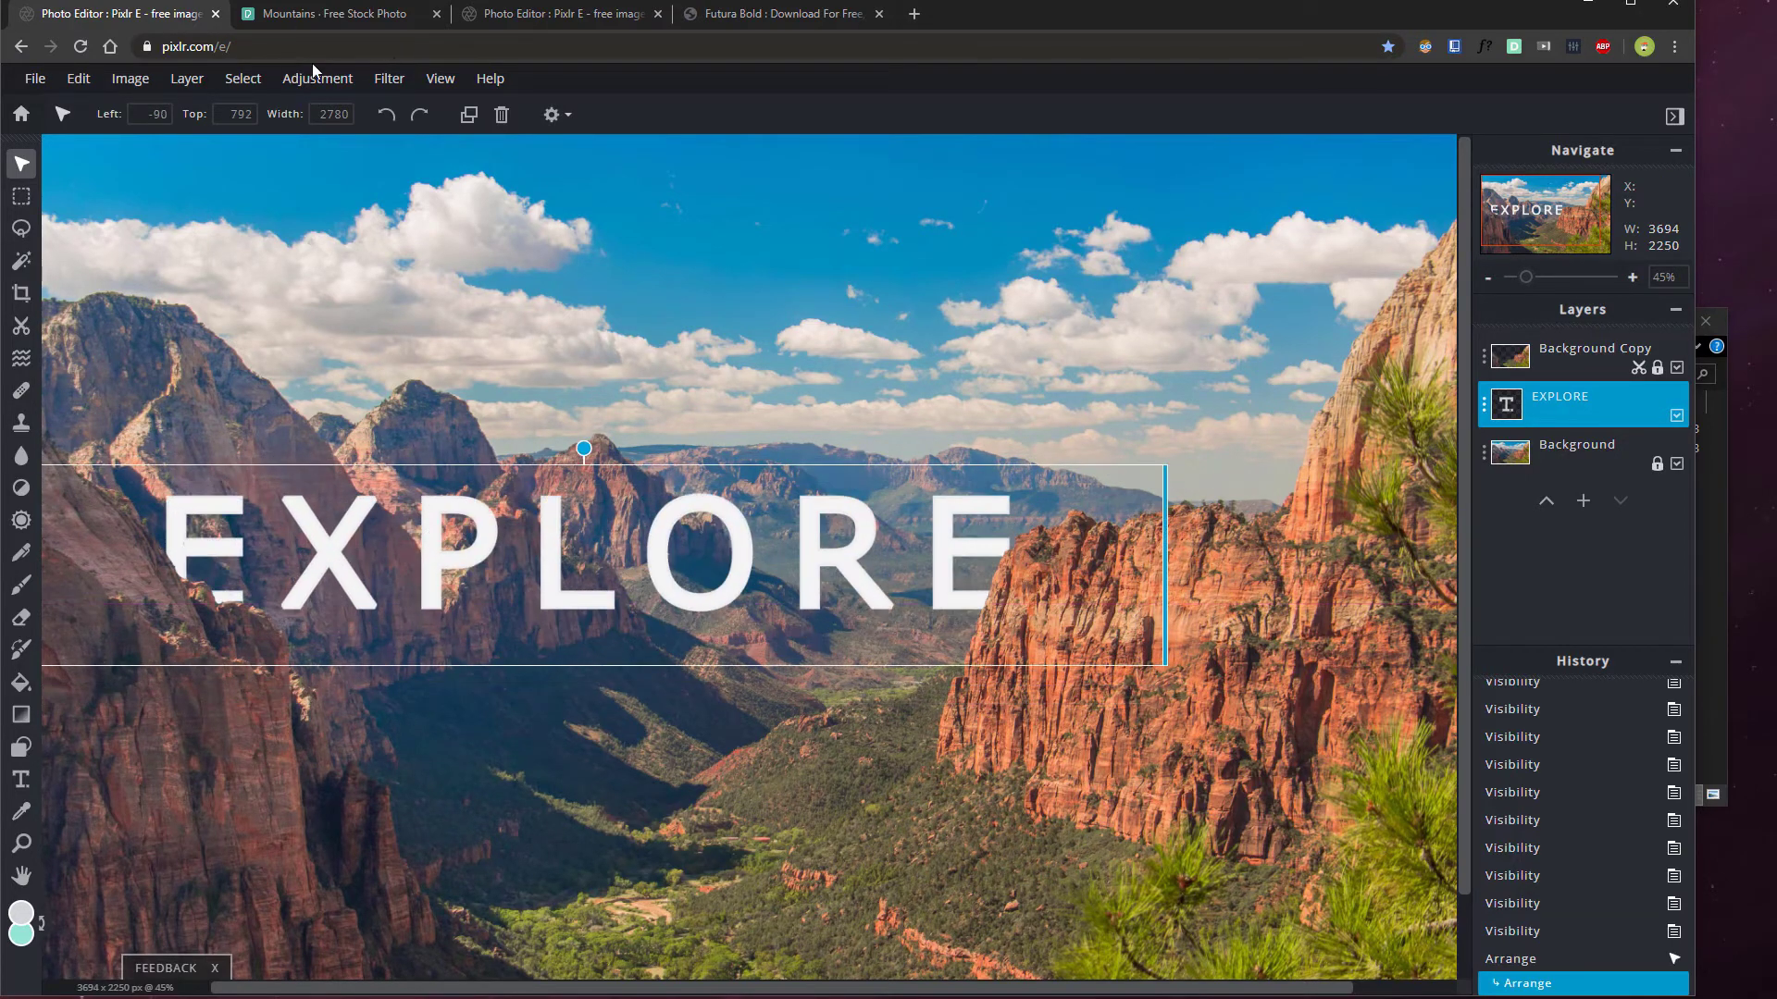
click(672, 17)
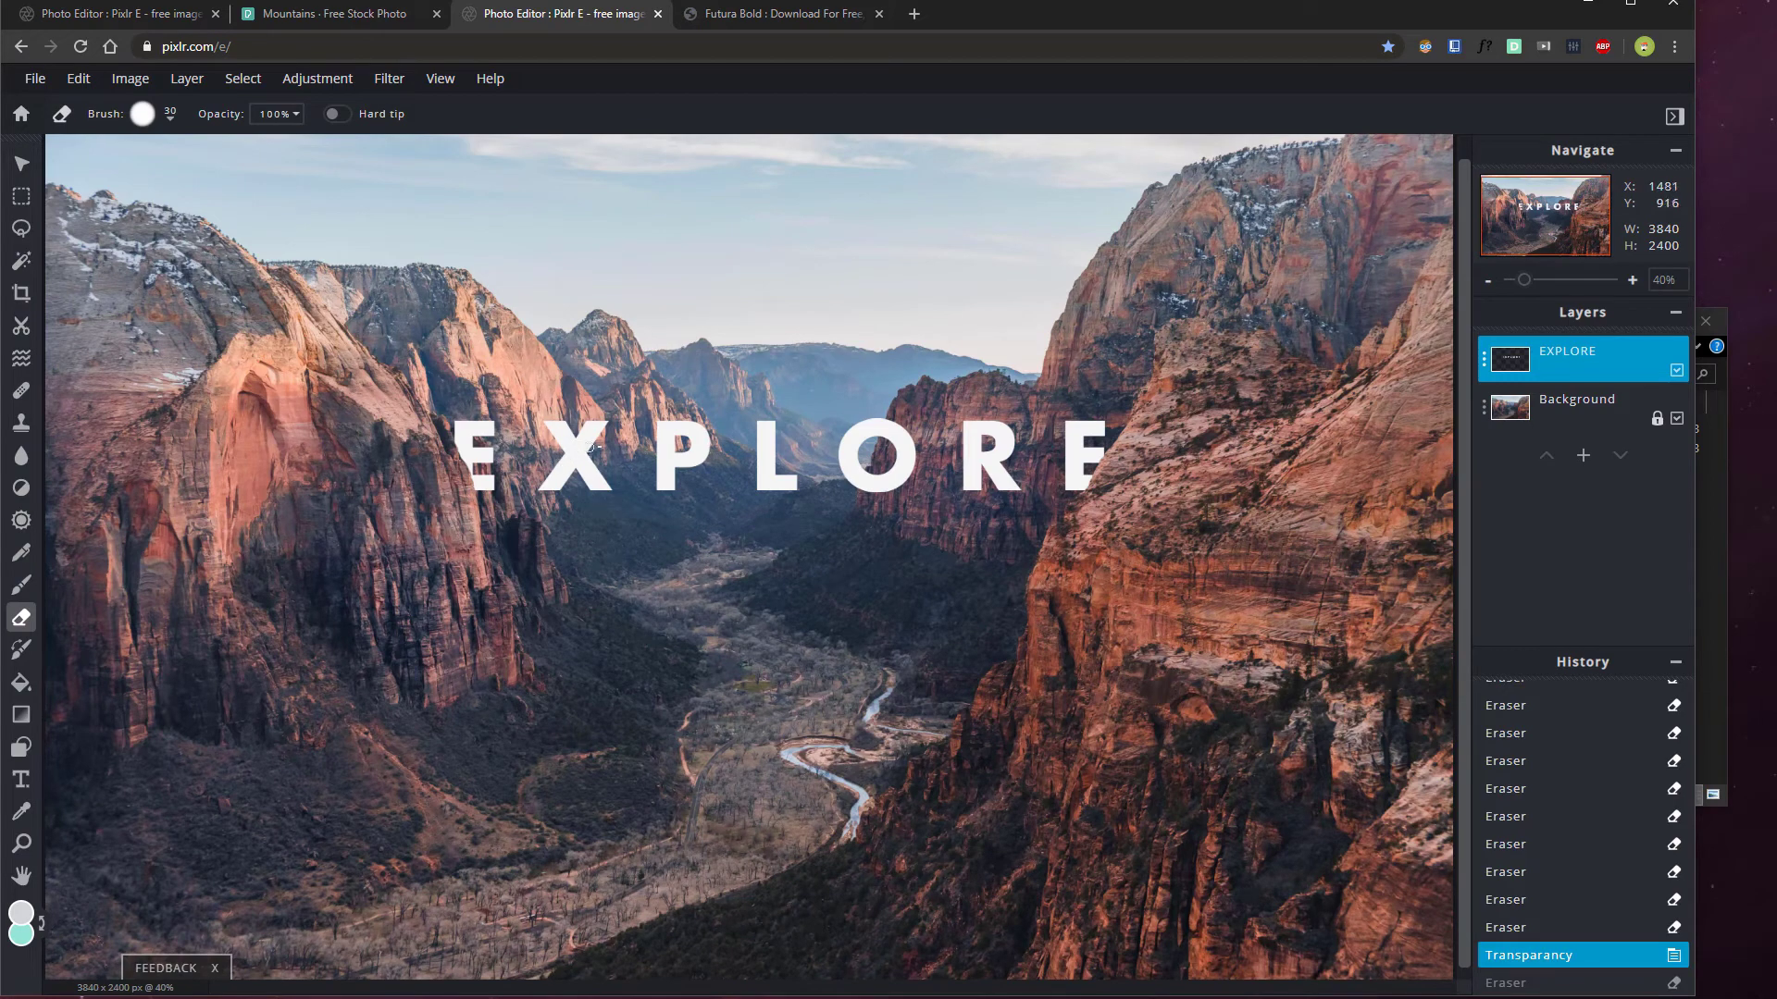
click(158, 24)
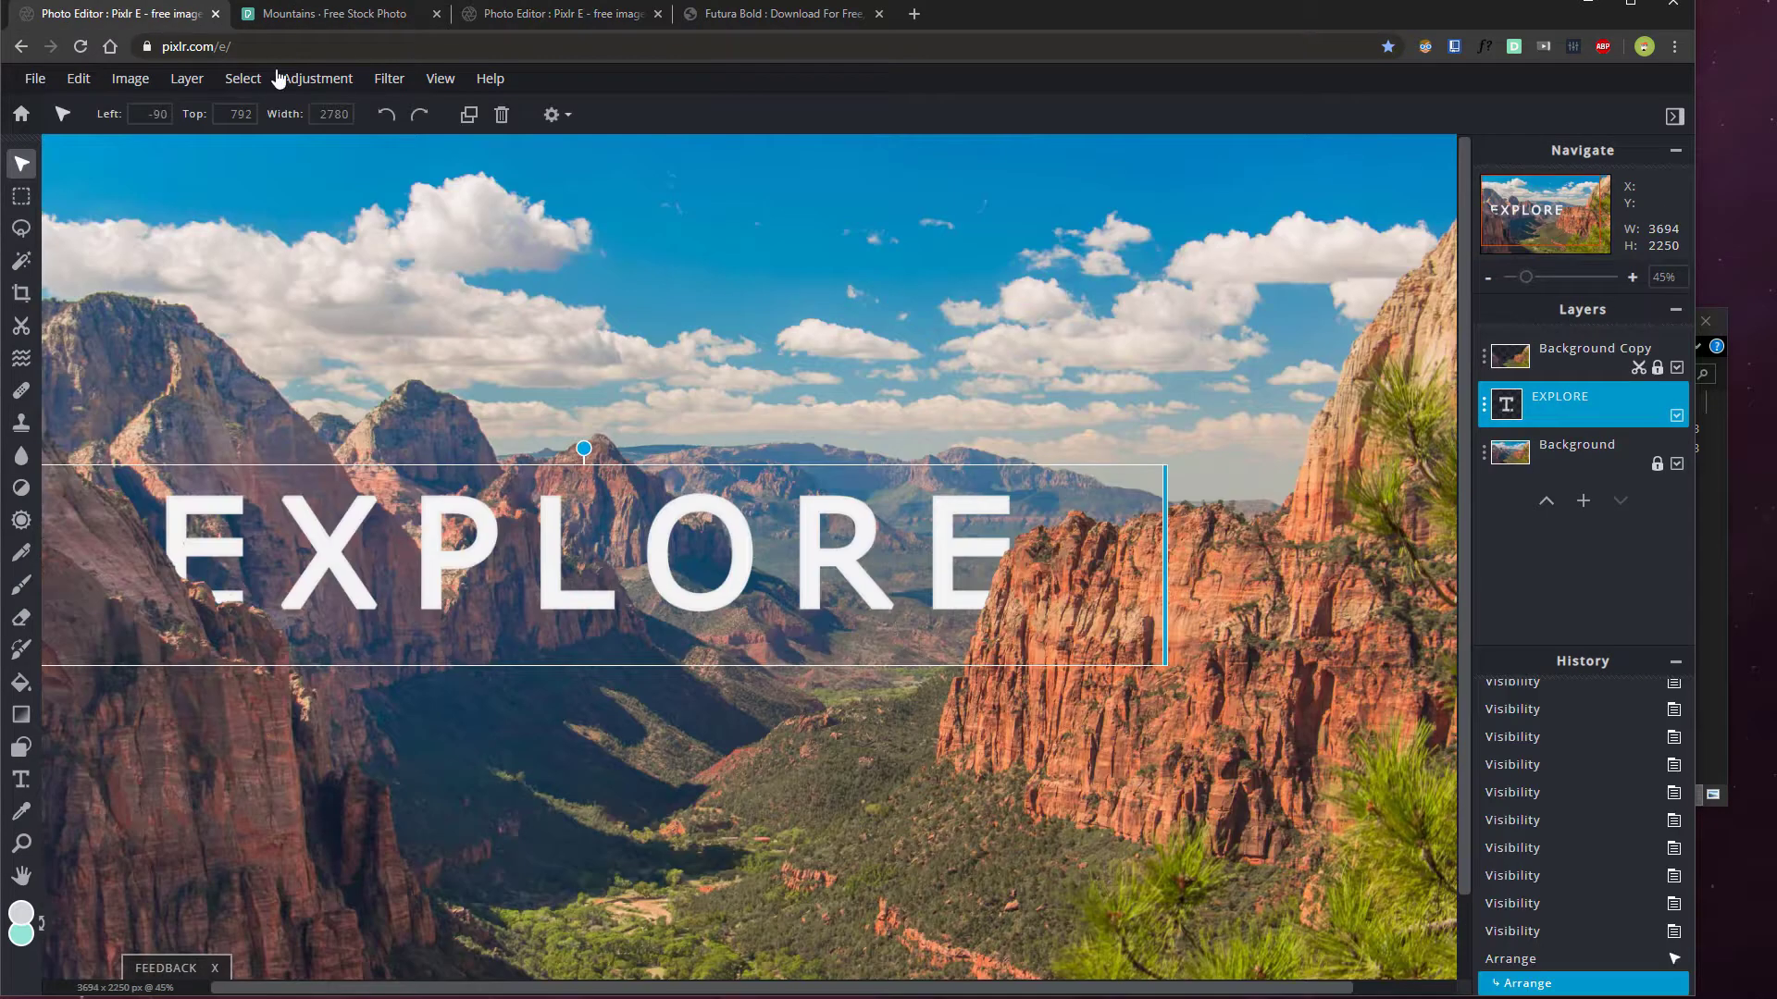
Shift the EXPLORE text to left -26 and top 788, and change its wording to DIFFERENT
drag(335, 557, 361, 556)
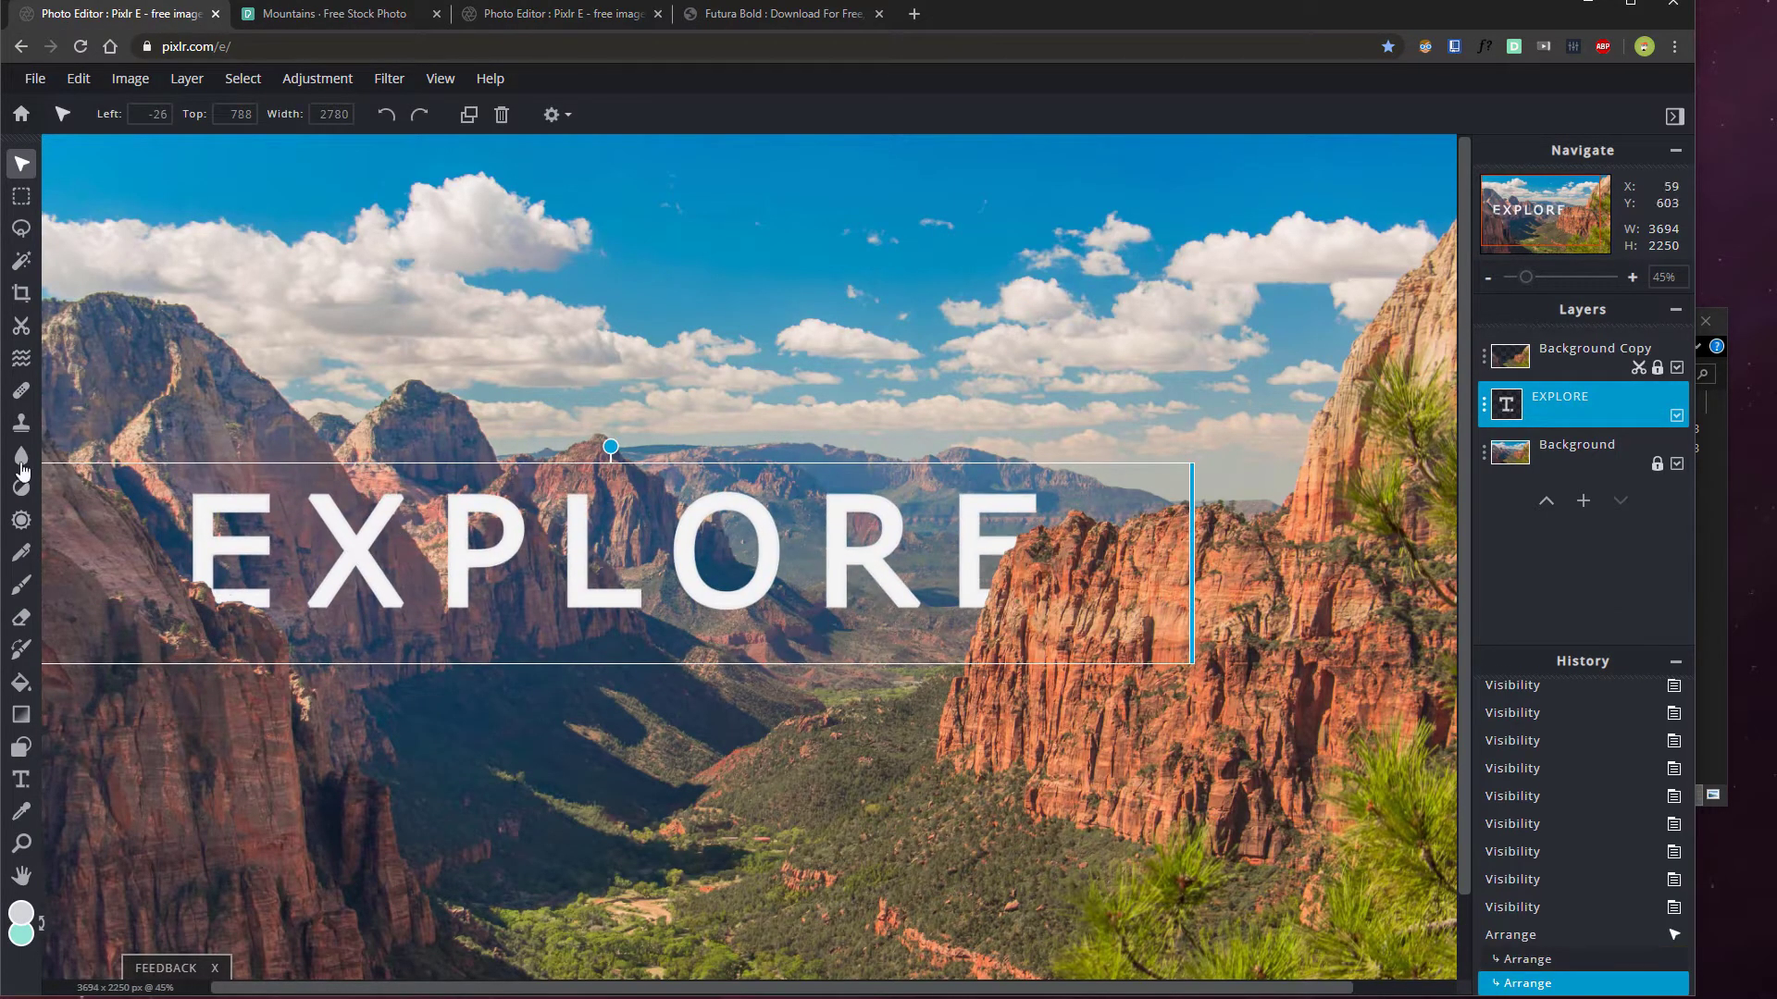
click(28, 776)
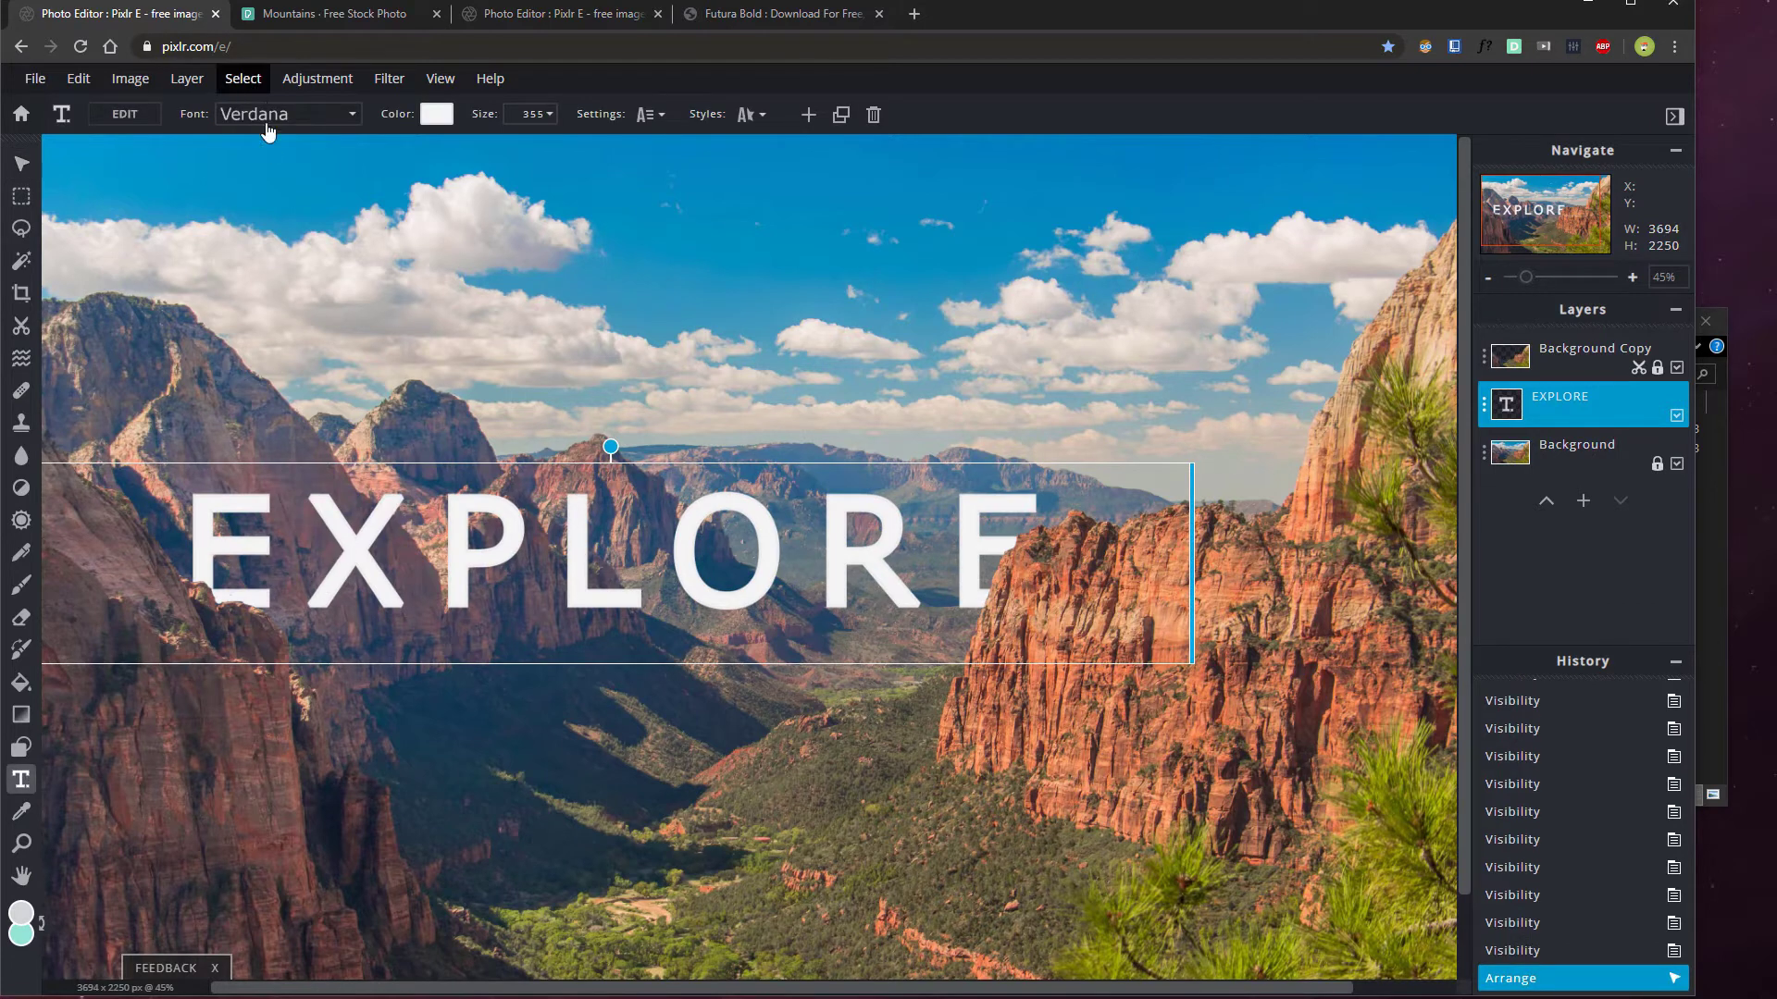
double_click(234, 555)
text(DIFFERENT)
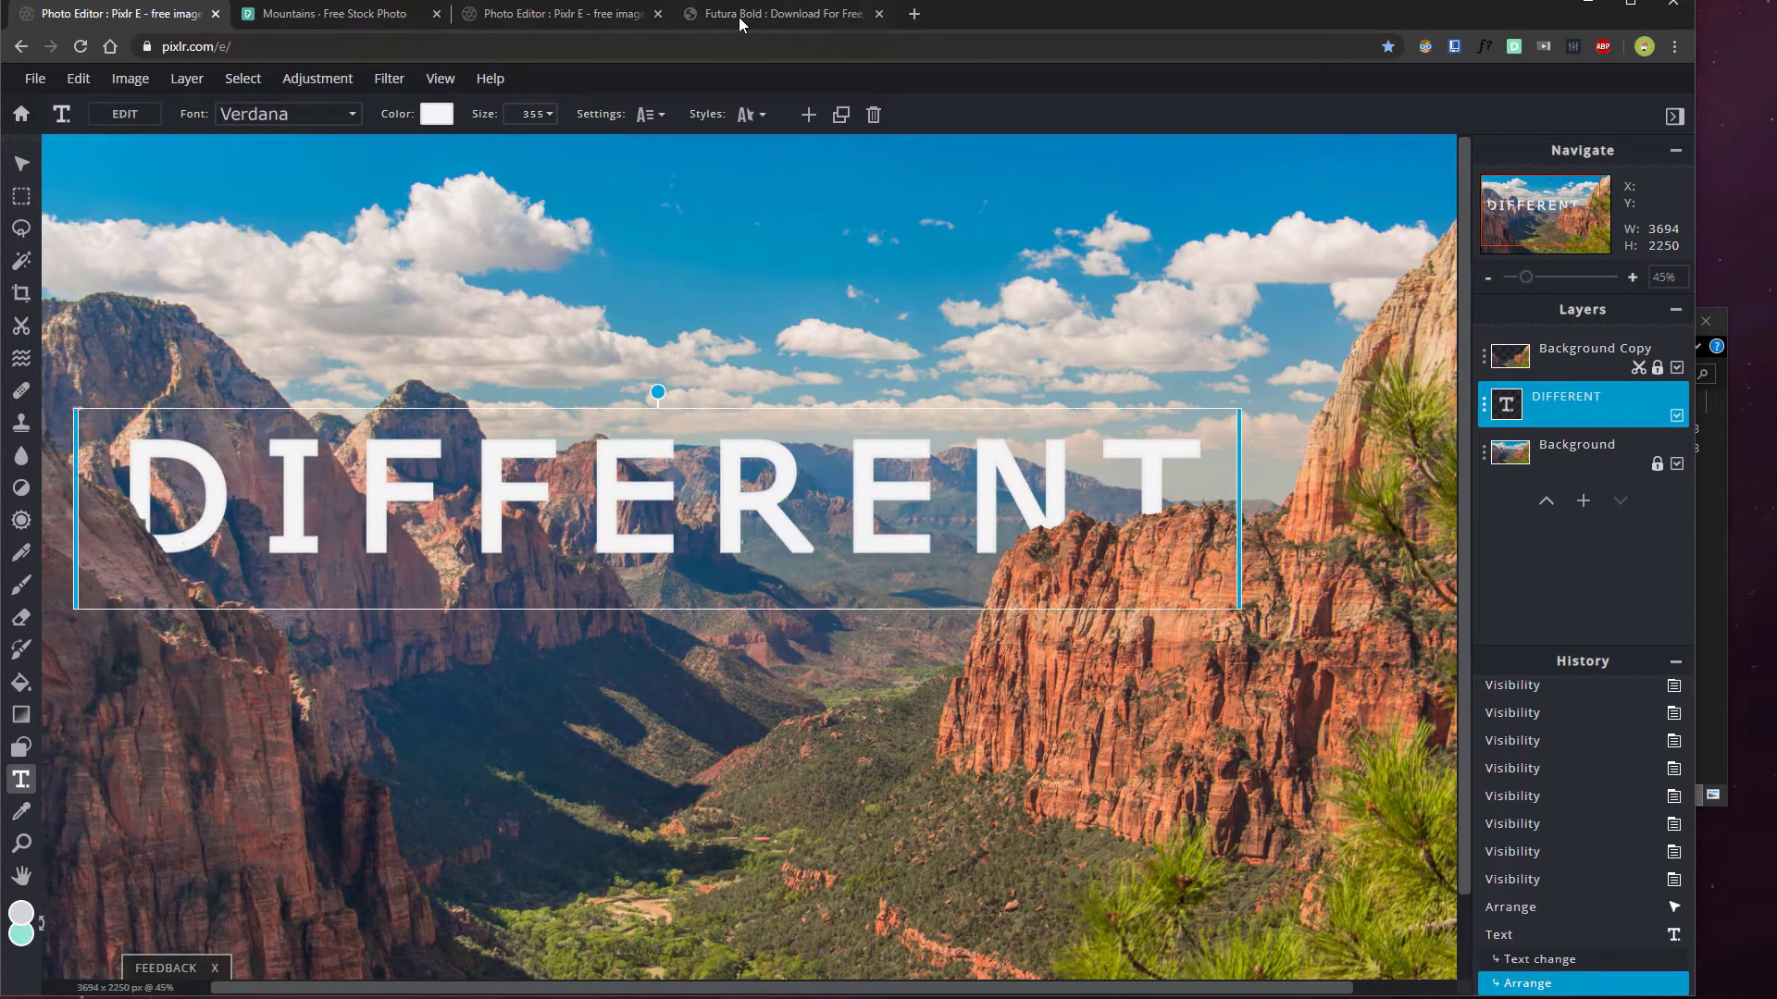
Switch to the other Pixlr E document with the erased text and delete its EXPLORE layer
click(738, 16)
click(561, 14)
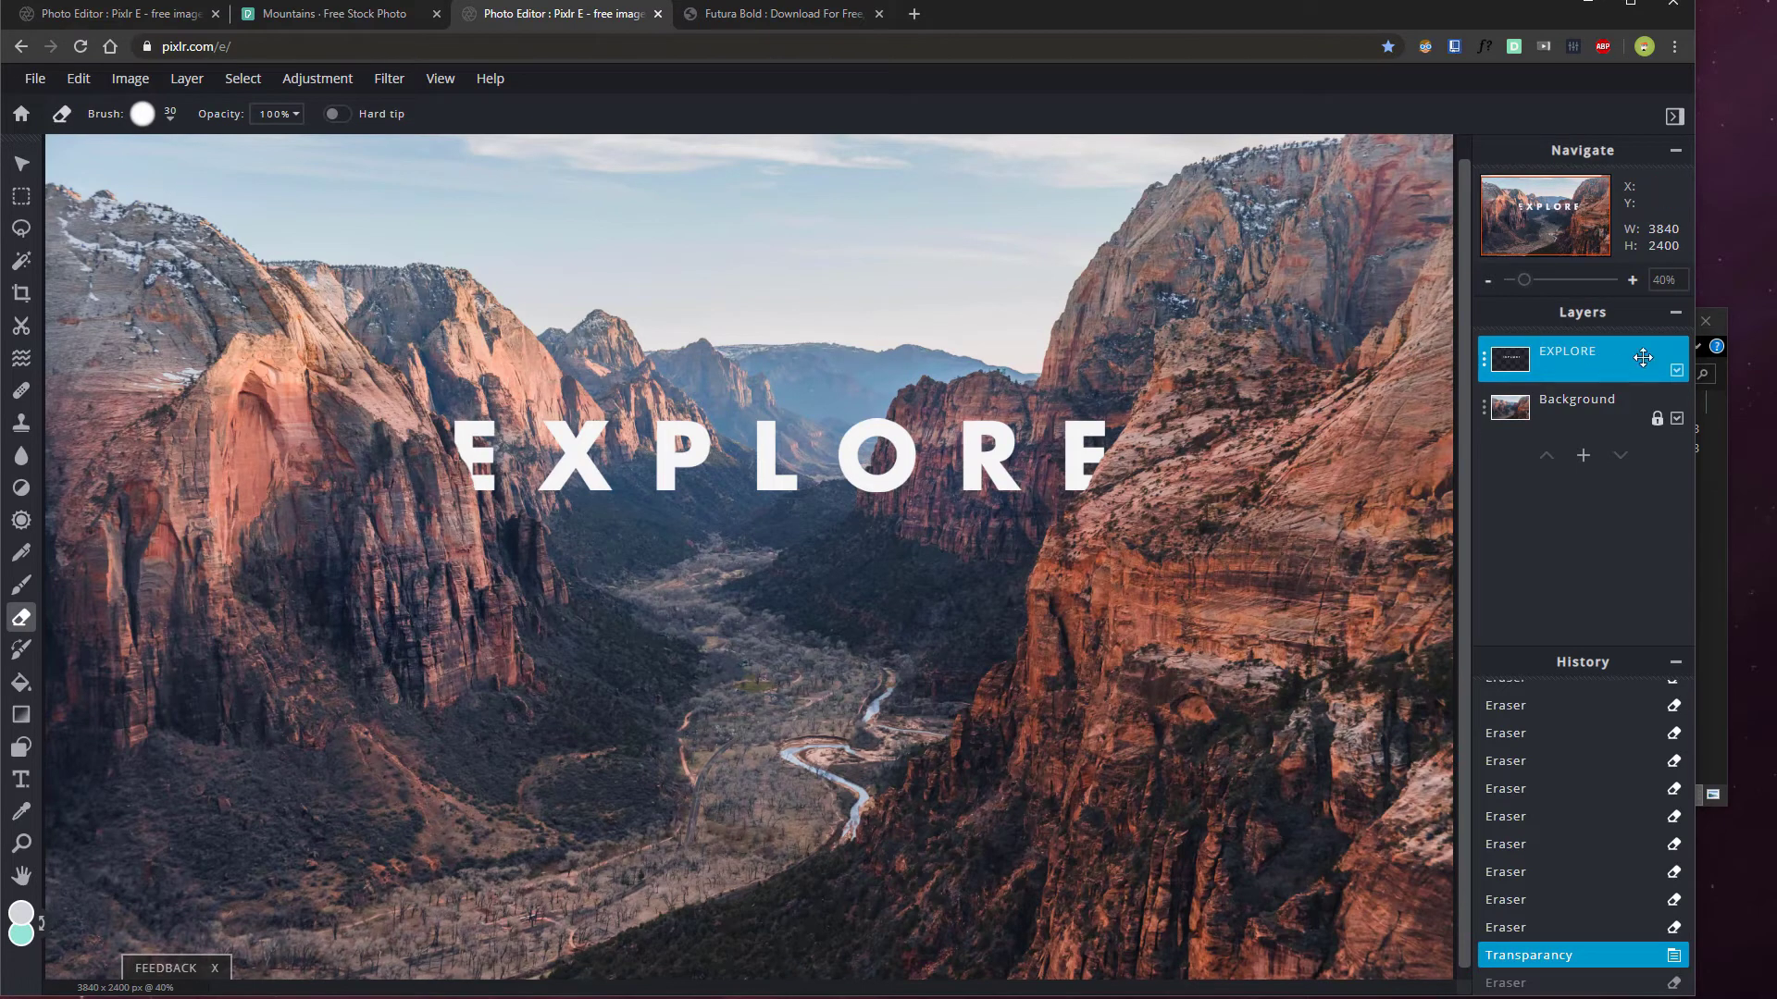
click(1586, 372)
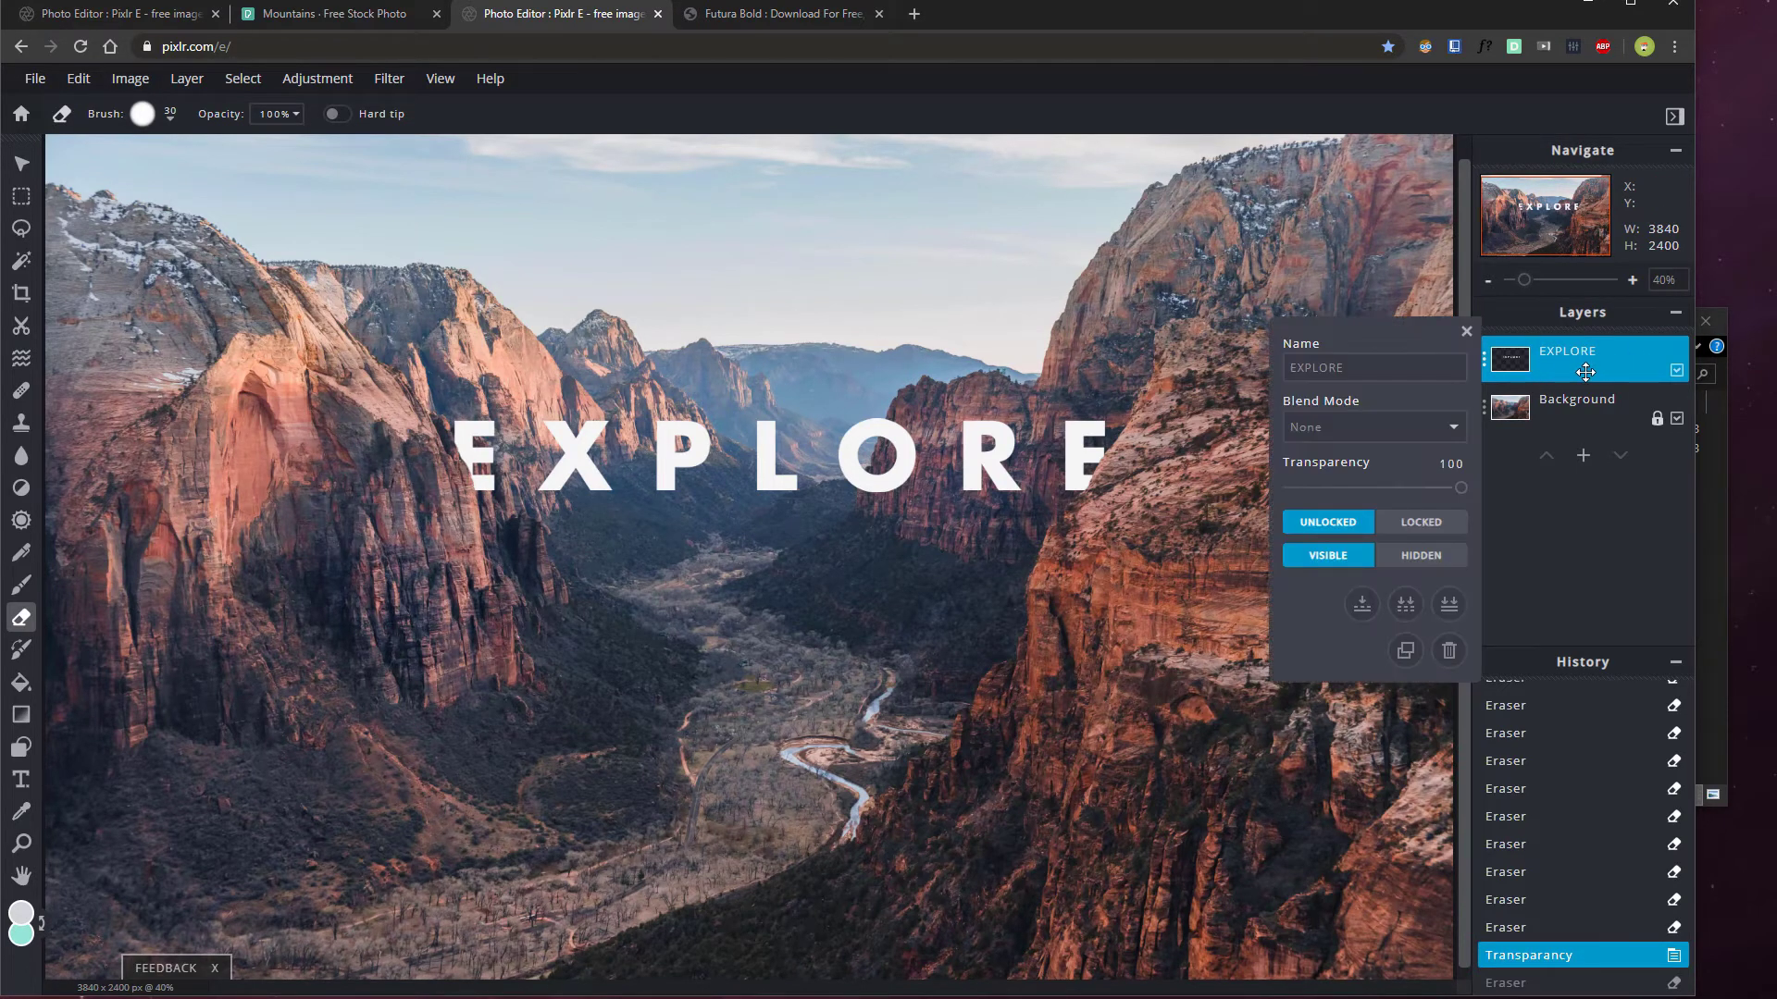
click(1449, 653)
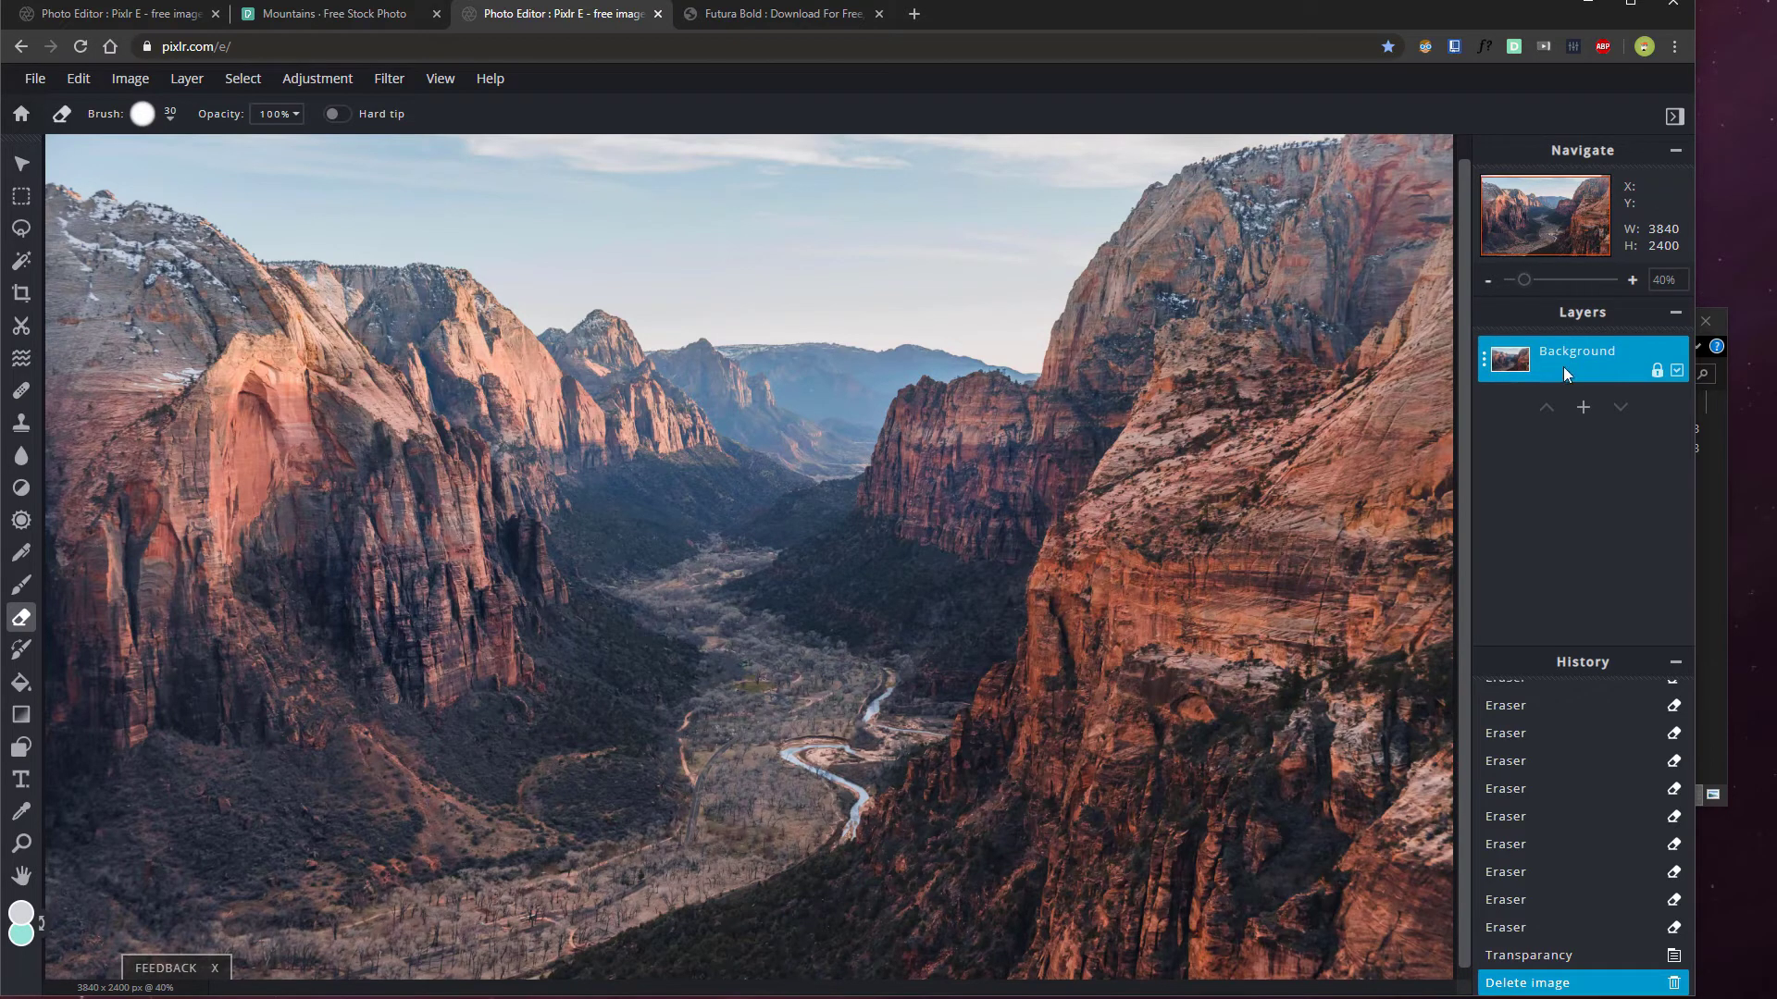
Duplicate the Background layer and hide the original, keeping Background Copy selected
click(1483, 360)
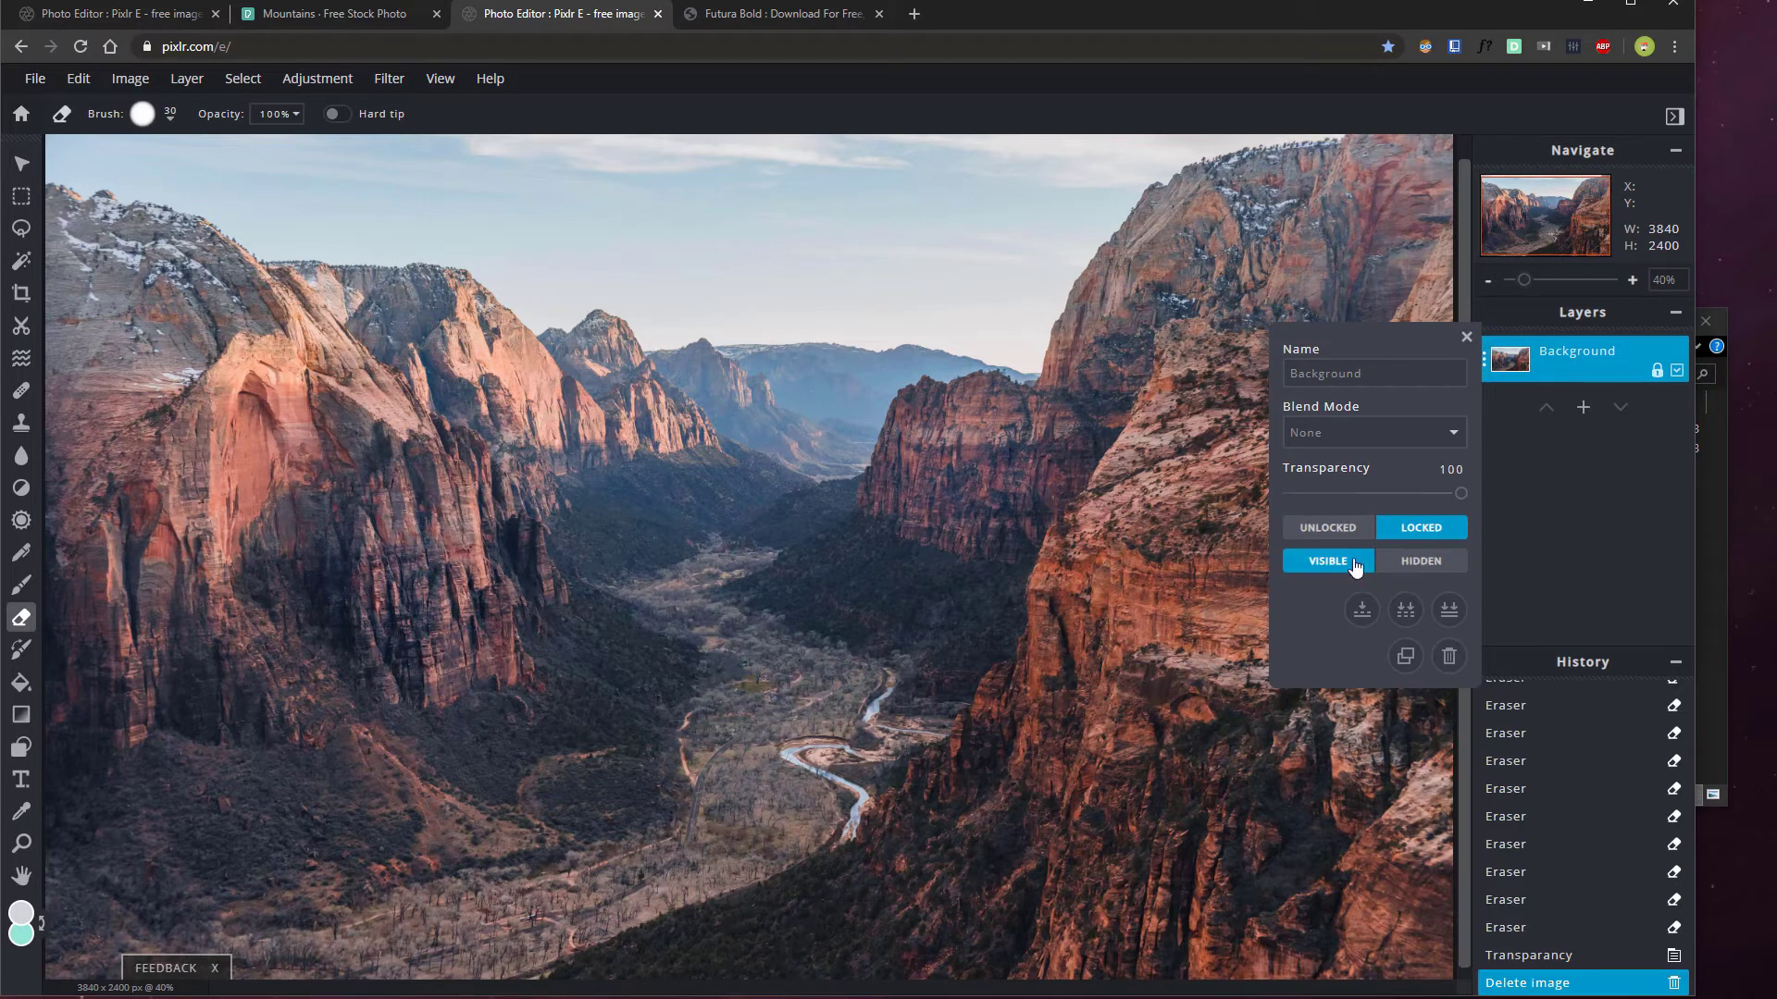
click(1406, 657)
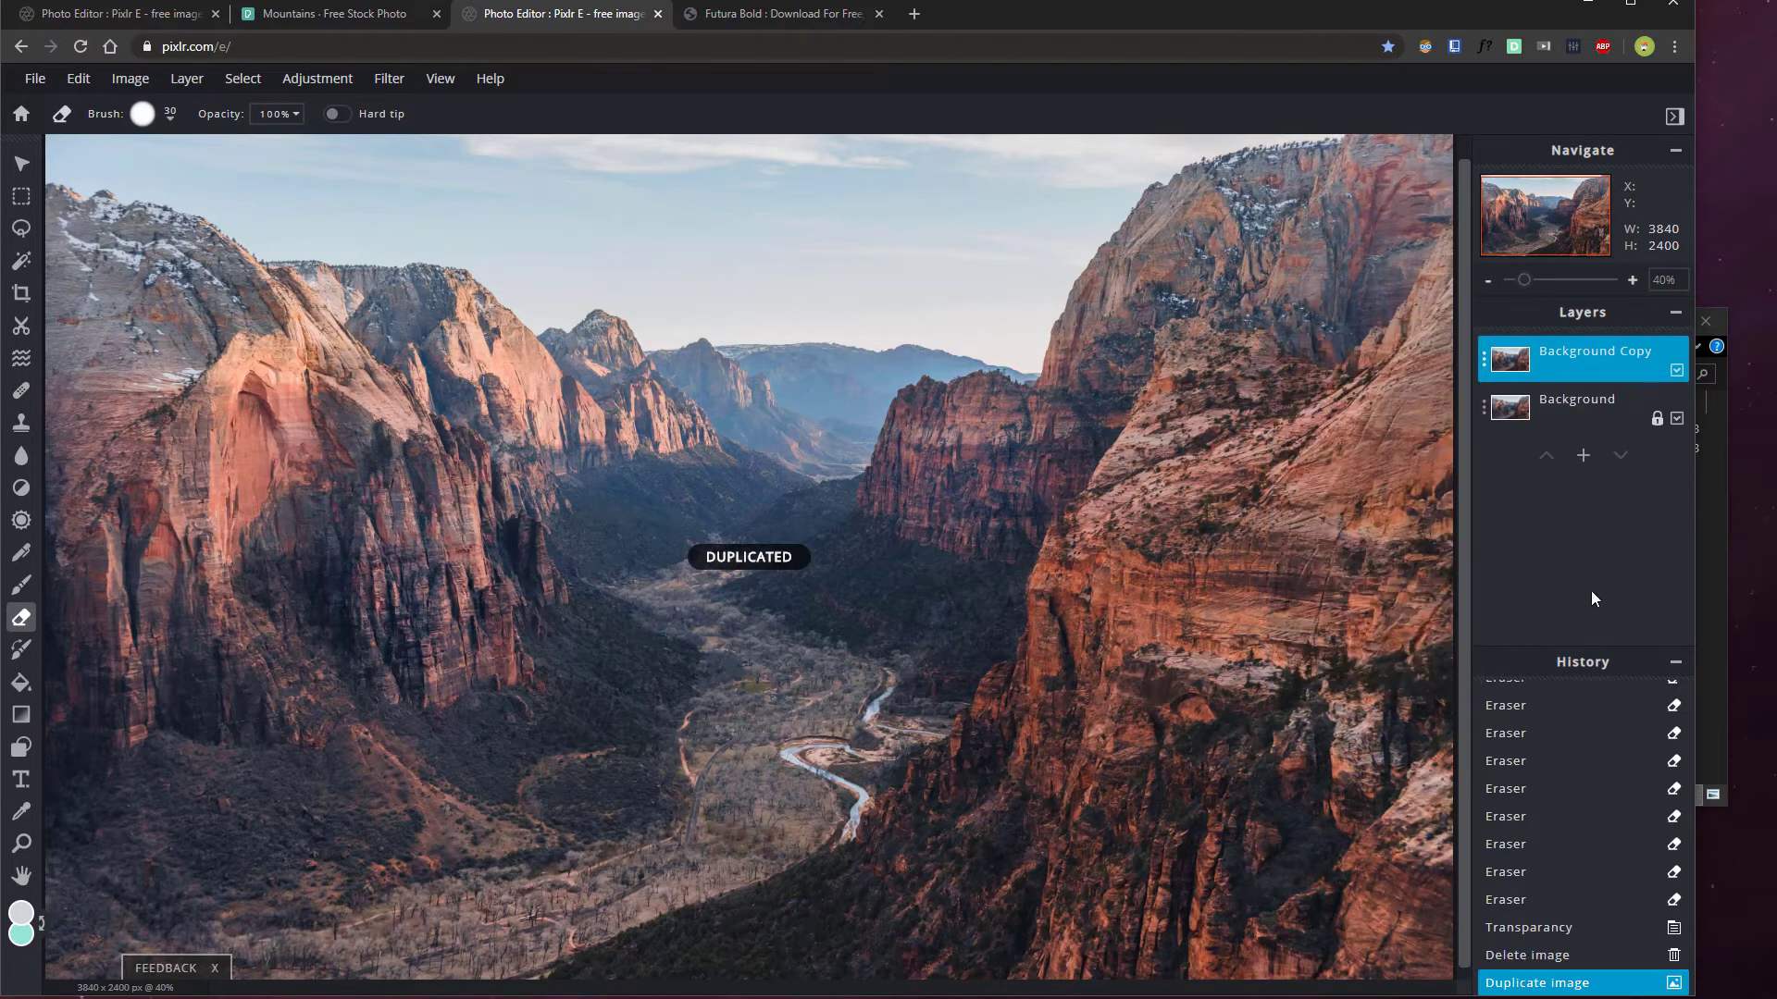
click(1579, 407)
click(1586, 365)
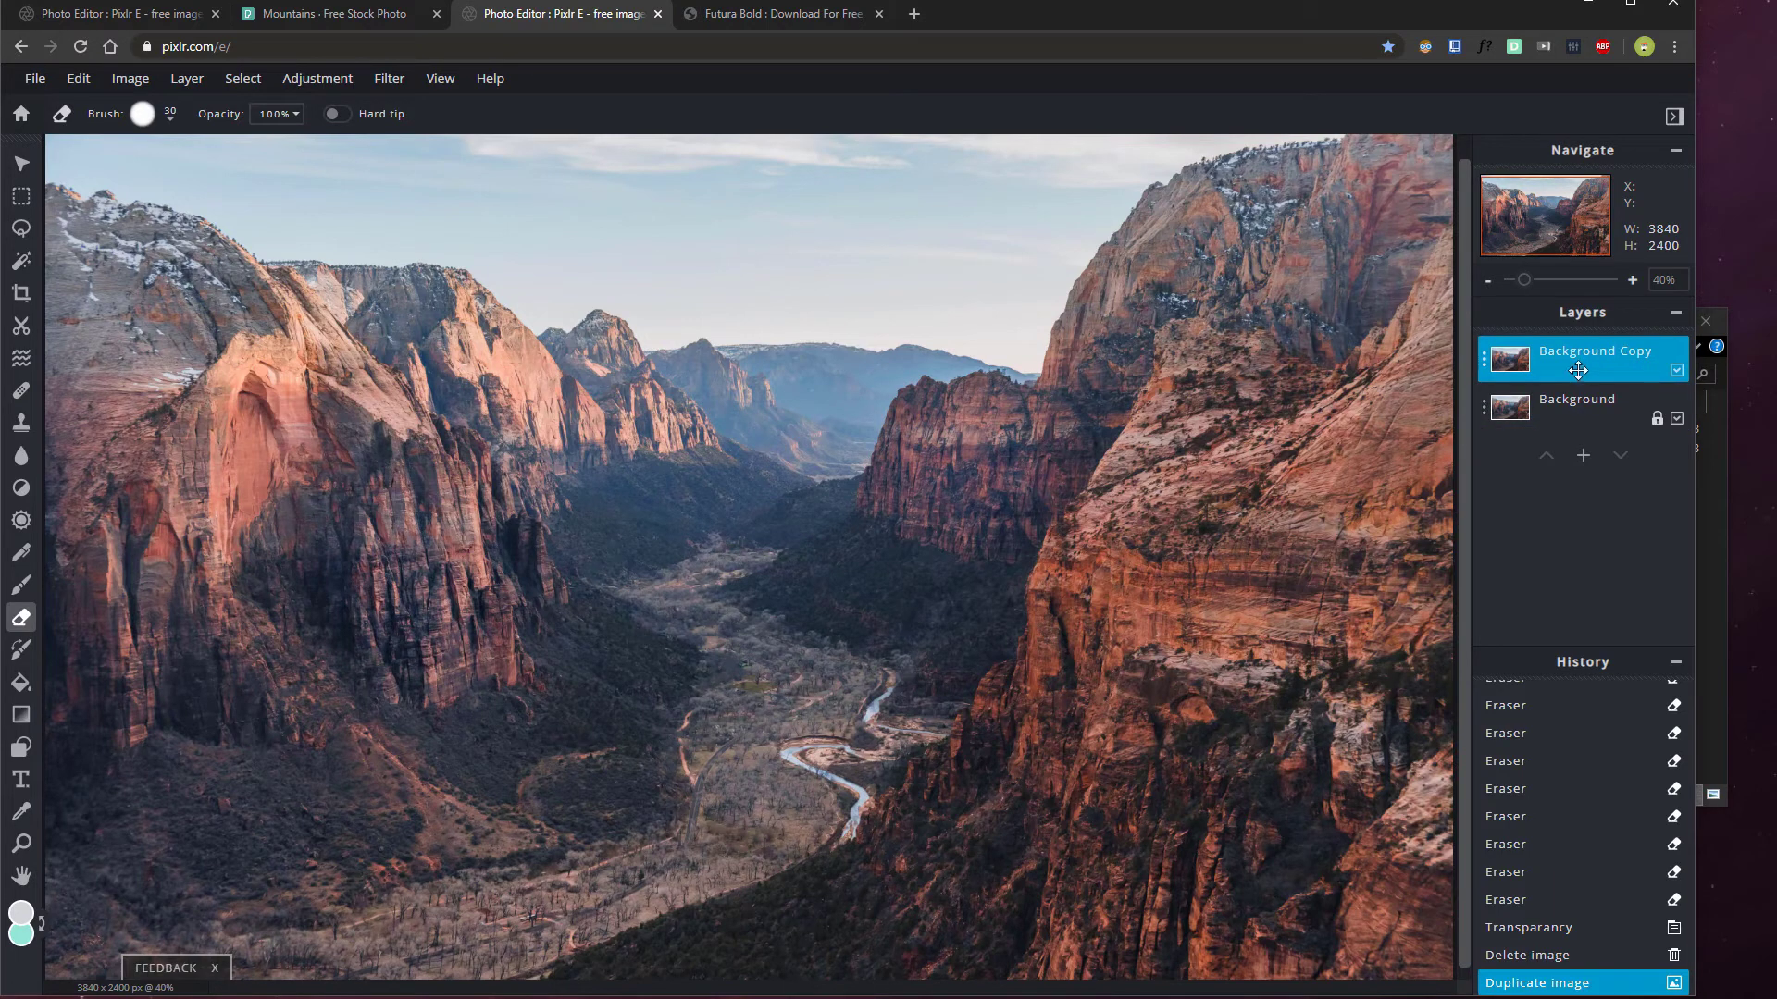
click(1677, 421)
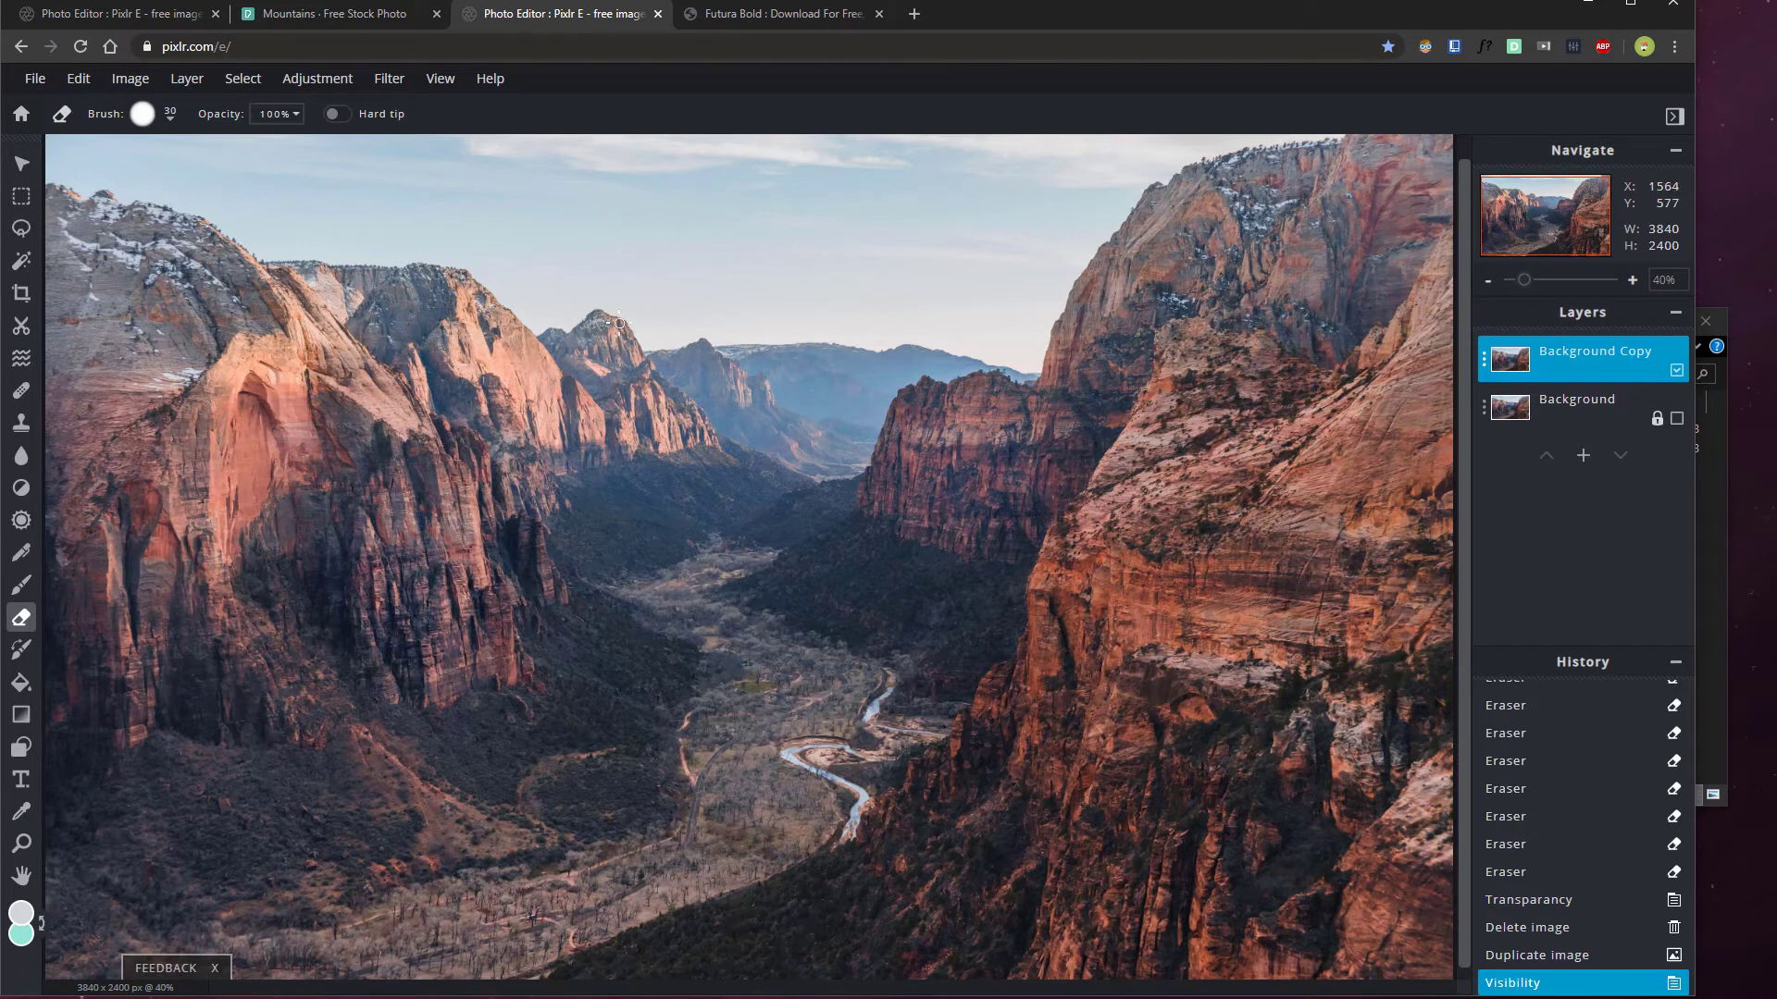
Try erasing strokes across the peaks and sky on Background Copy and undo them all
mouse_move(619, 323)
mouse_down()
mouse_move(526, 384)
mouse_move(555, 393)
mouse_move(671, 317)
mouse_move(544, 427)
mouse_move(475, 394)
mouse_move(559, 345)
mouse_move(545, 398)
mouse_move(592, 365)
mouse_move(577, 394)
mouse_move(543, 374)
mouse_move(575, 381)
mouse_move(543, 393)
mouse_move(613, 393)
mouse_move(530, 448)
mouse_up()
mouse_move(497, 422)
mouse_down()
mouse_move(439, 443)
mouse_move(420, 426)
mouse_move(275, 500)
mouse_up()
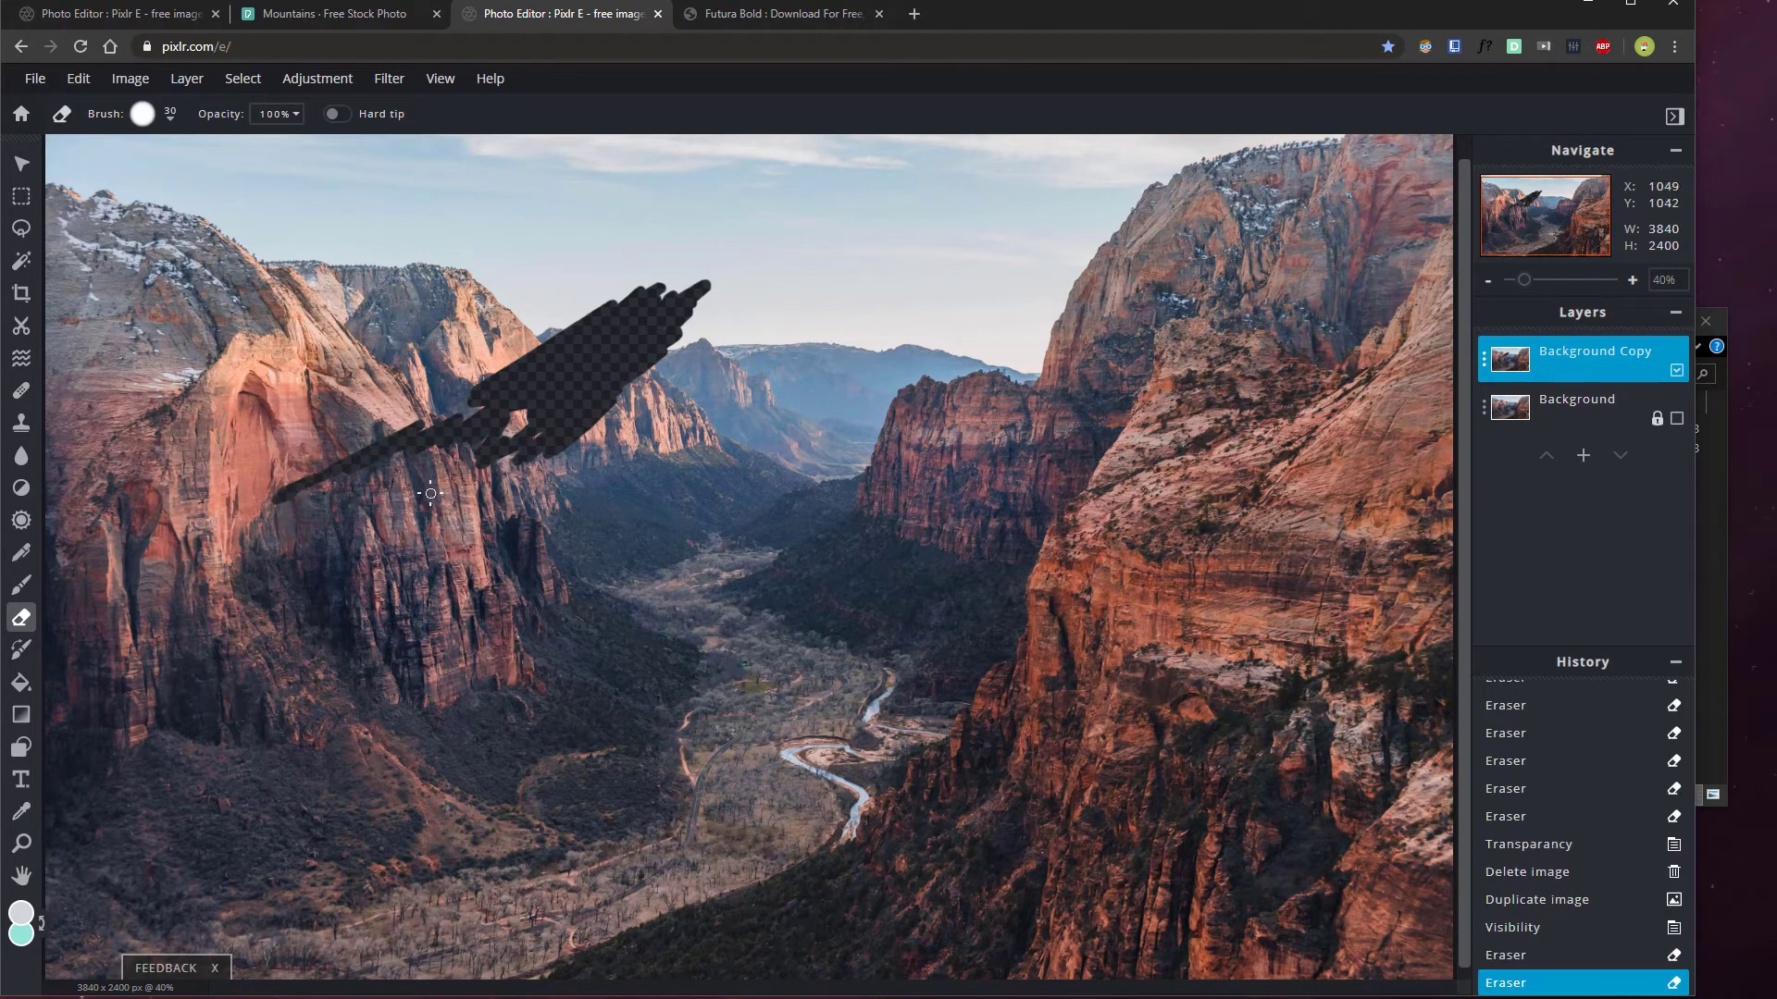
drag(795, 344, 699, 451)
mouse_move(754, 299)
mouse_down()
mouse_move(750, 365)
mouse_move(843, 348)
mouse_up()
mouse_move(918, 305)
mouse_down()
mouse_move(986, 314)
mouse_move(938, 329)
mouse_up()
key(ctrl+z)
key(ctrl+z)
key(ctrl+z)
key(ctrl+z)
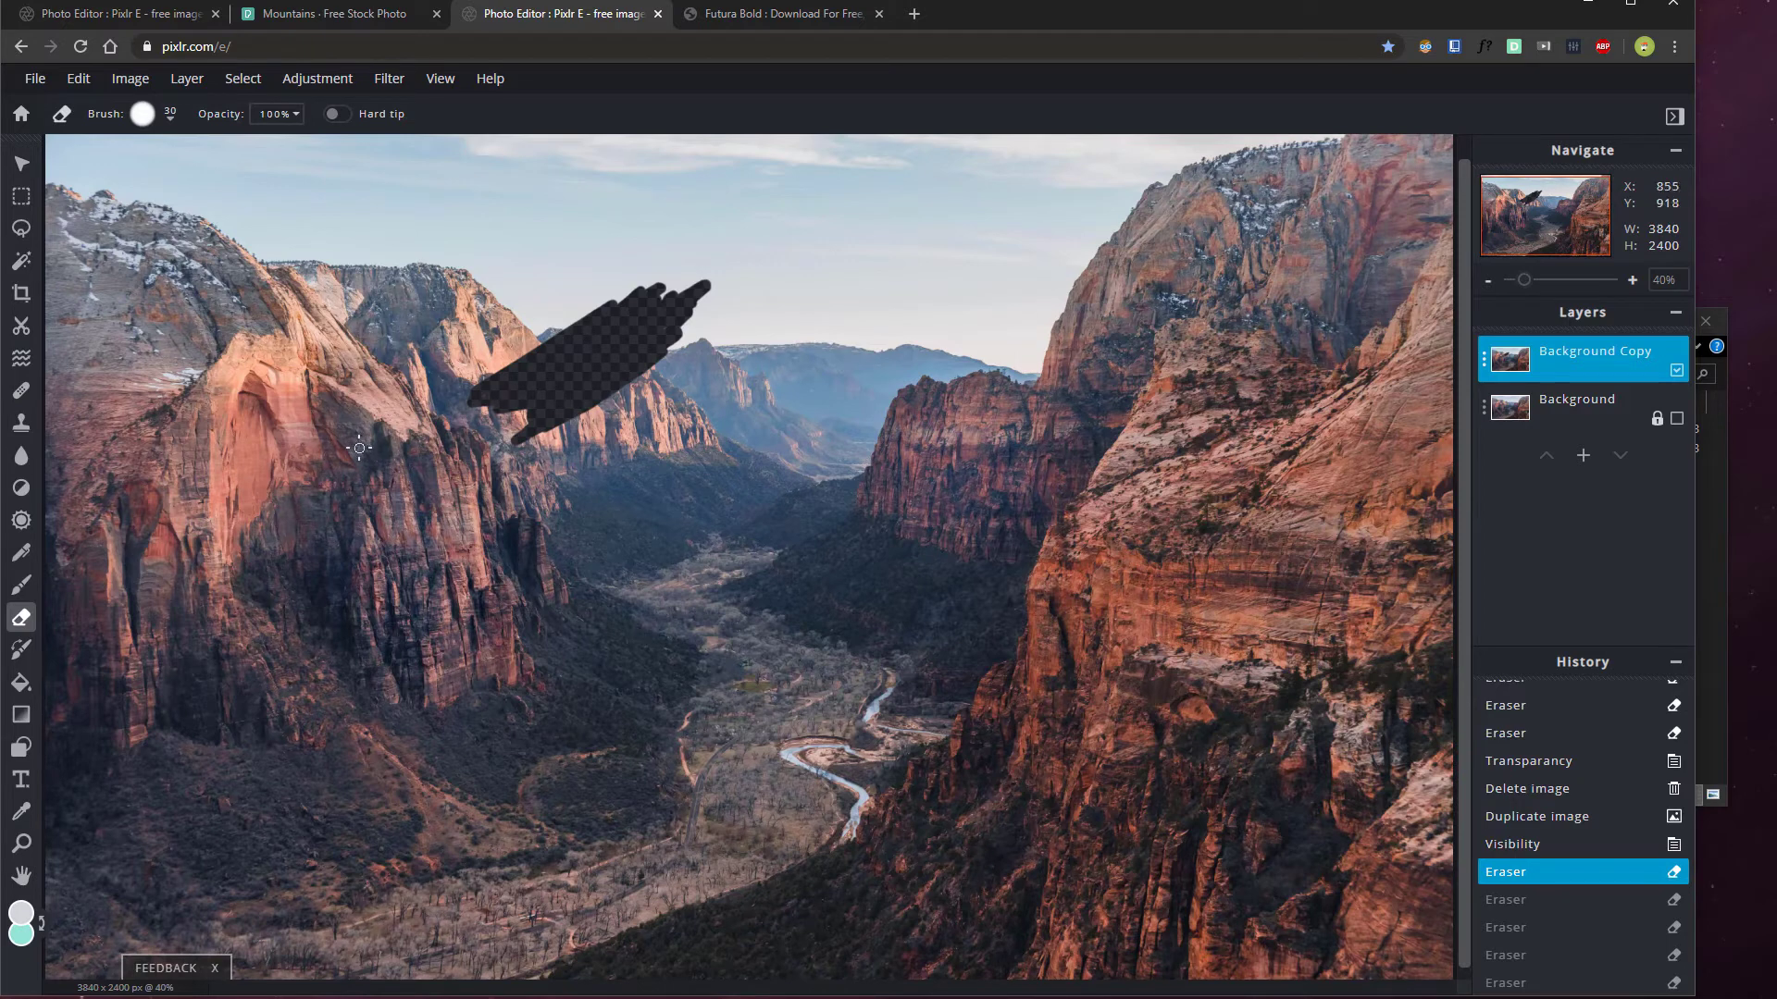
key(ctrl+z)
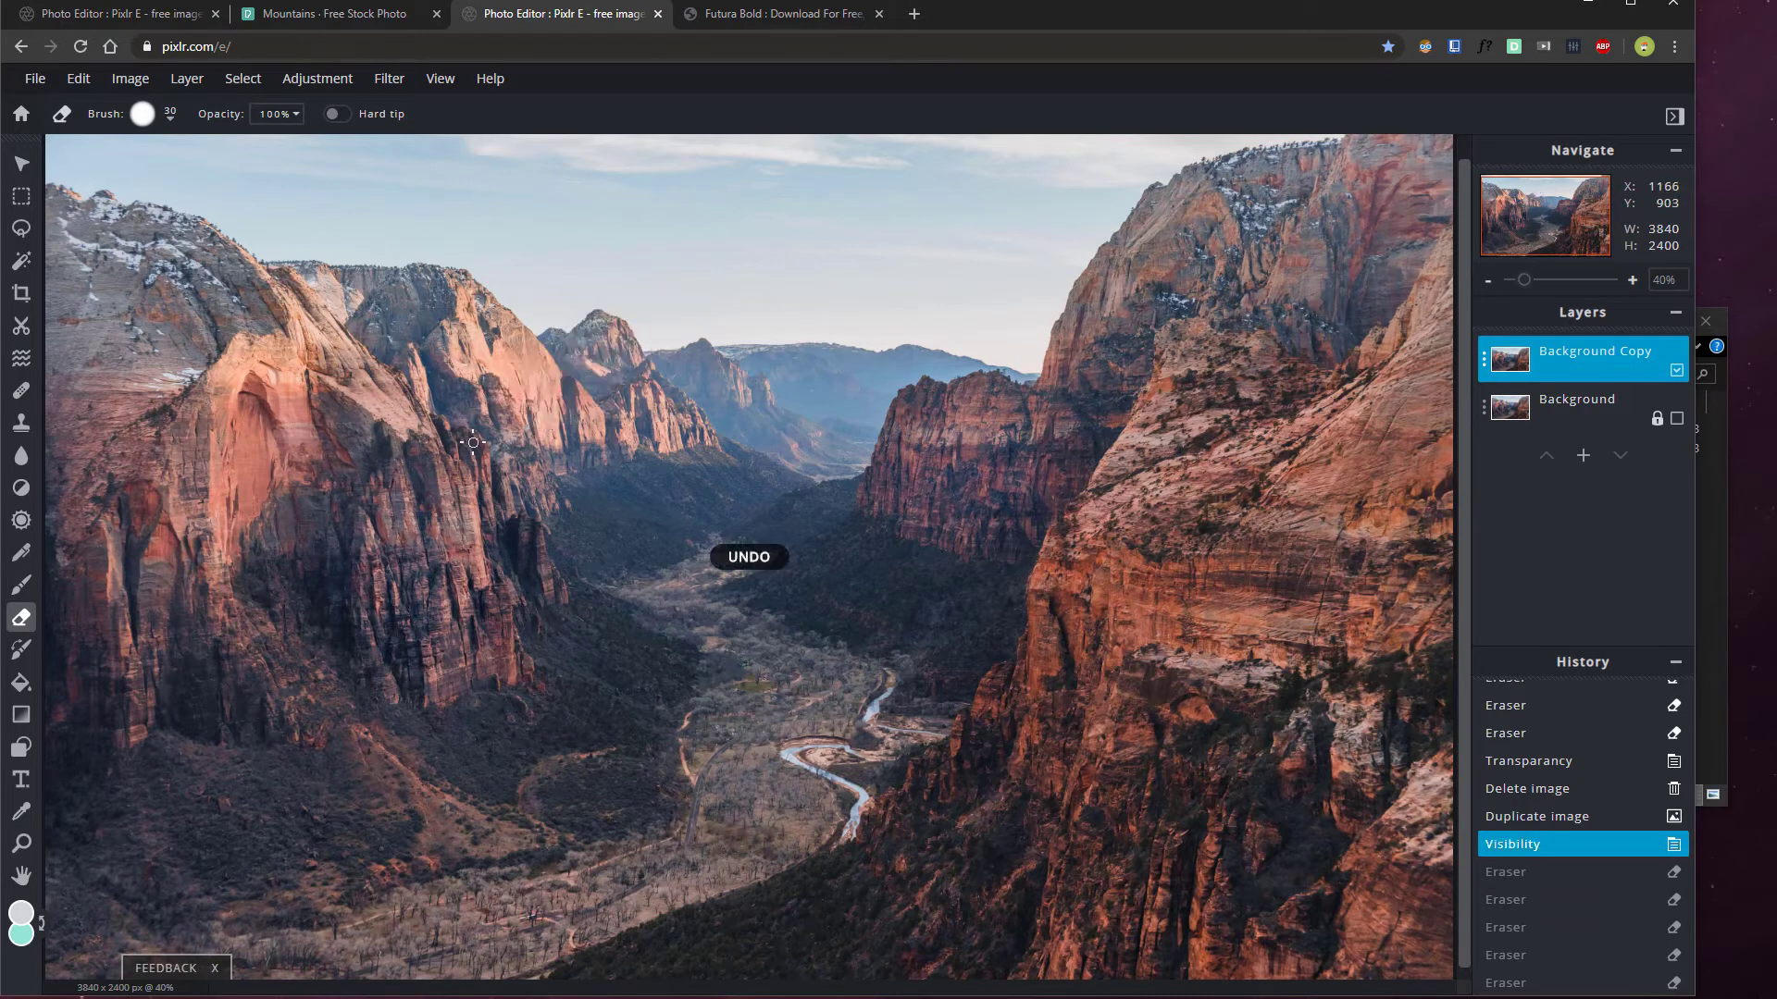
Mask out the small central peak on Background Copy with the cutout tool's draw-mask brush at 40 px
click(21, 327)
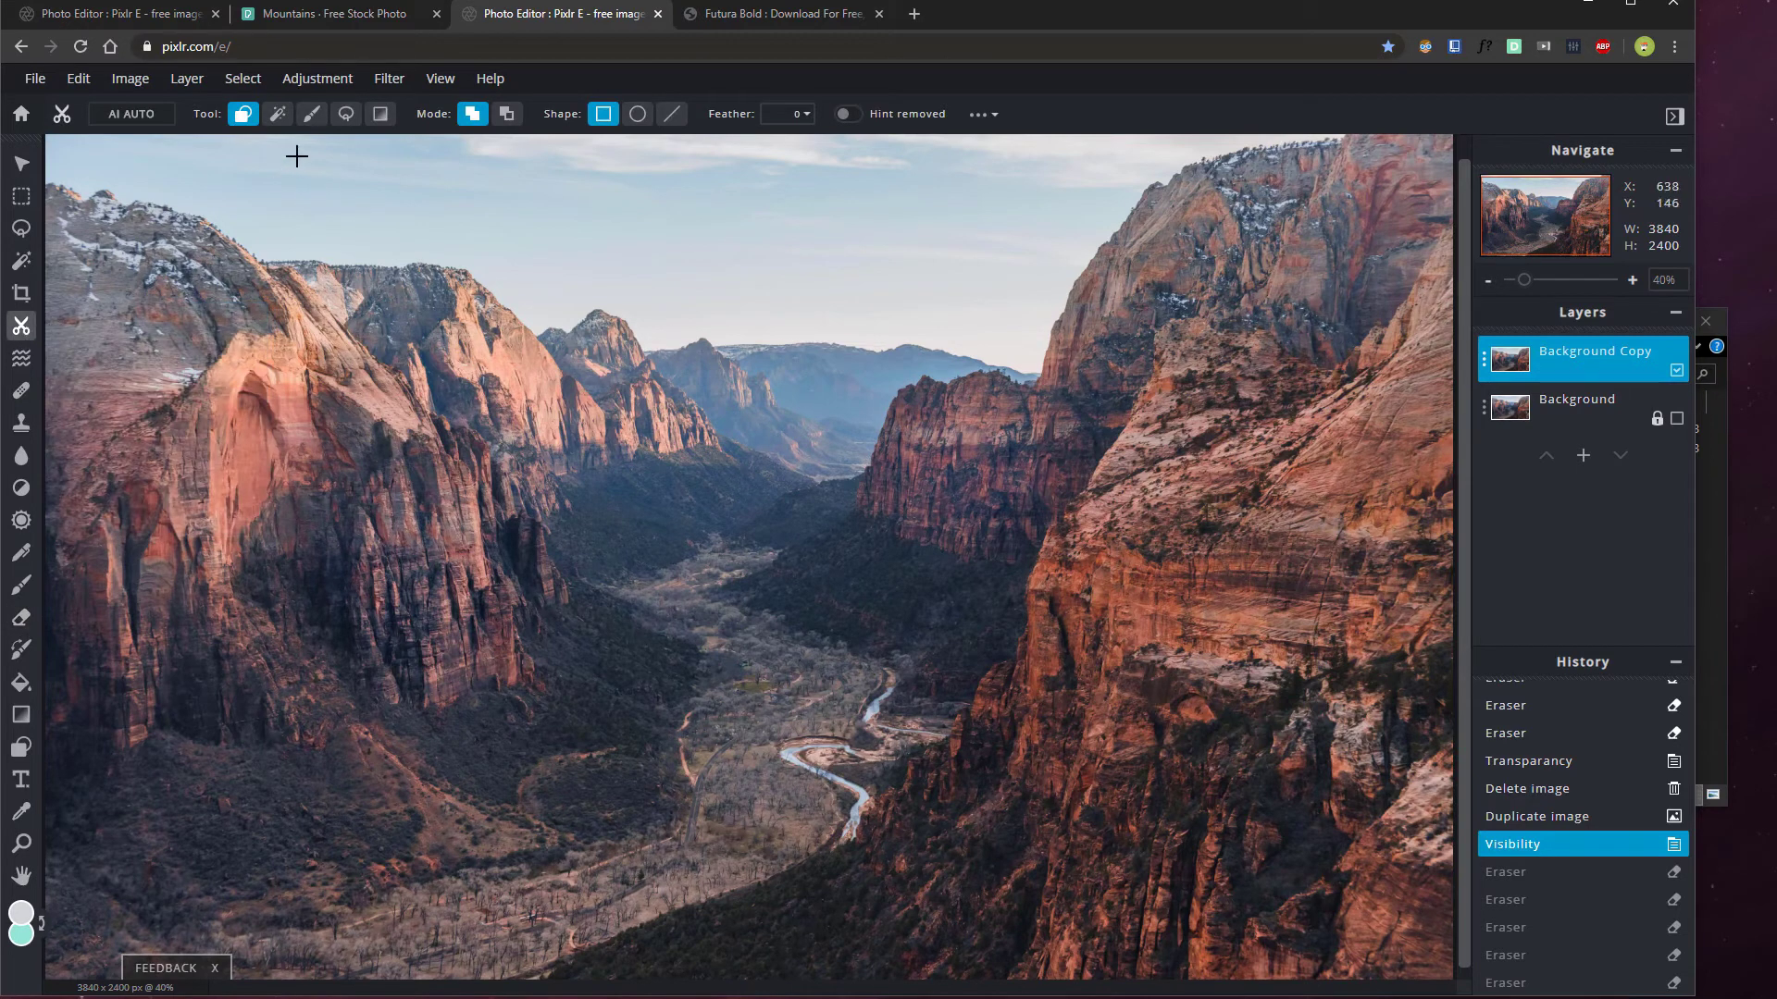
click(313, 115)
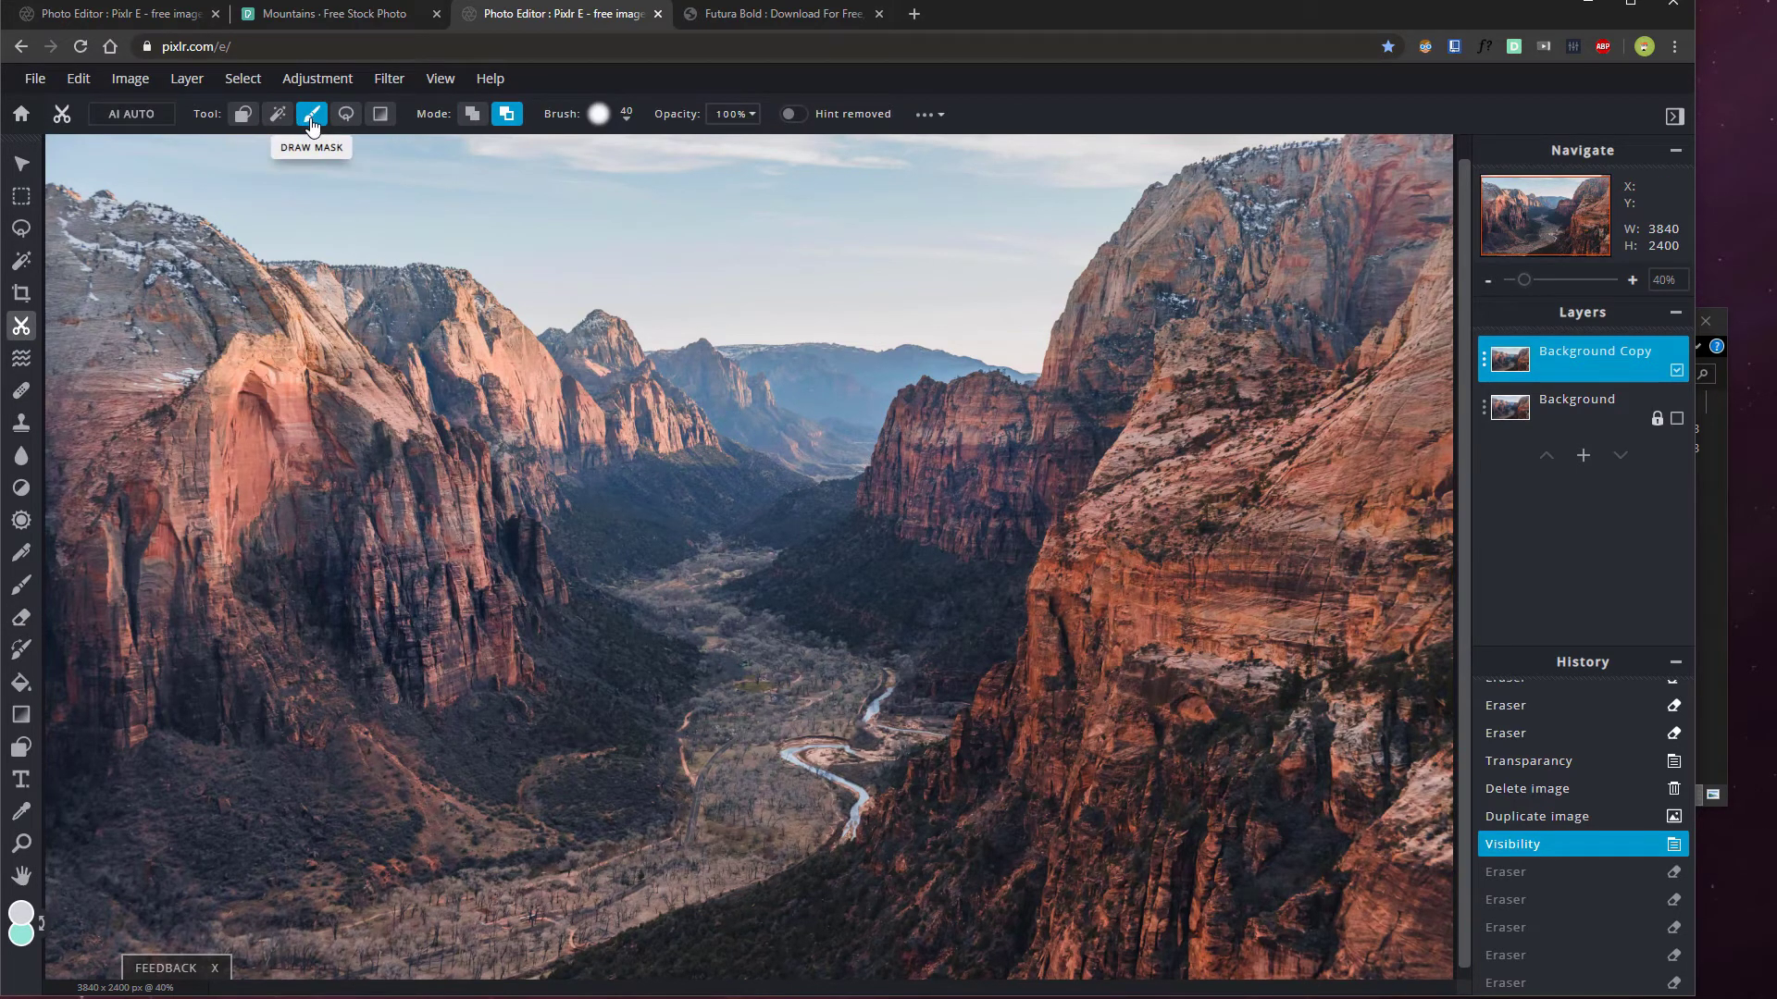
mouse_move(597, 336)
mouse_down()
mouse_move(638, 384)
mouse_move(601, 374)
mouse_up()
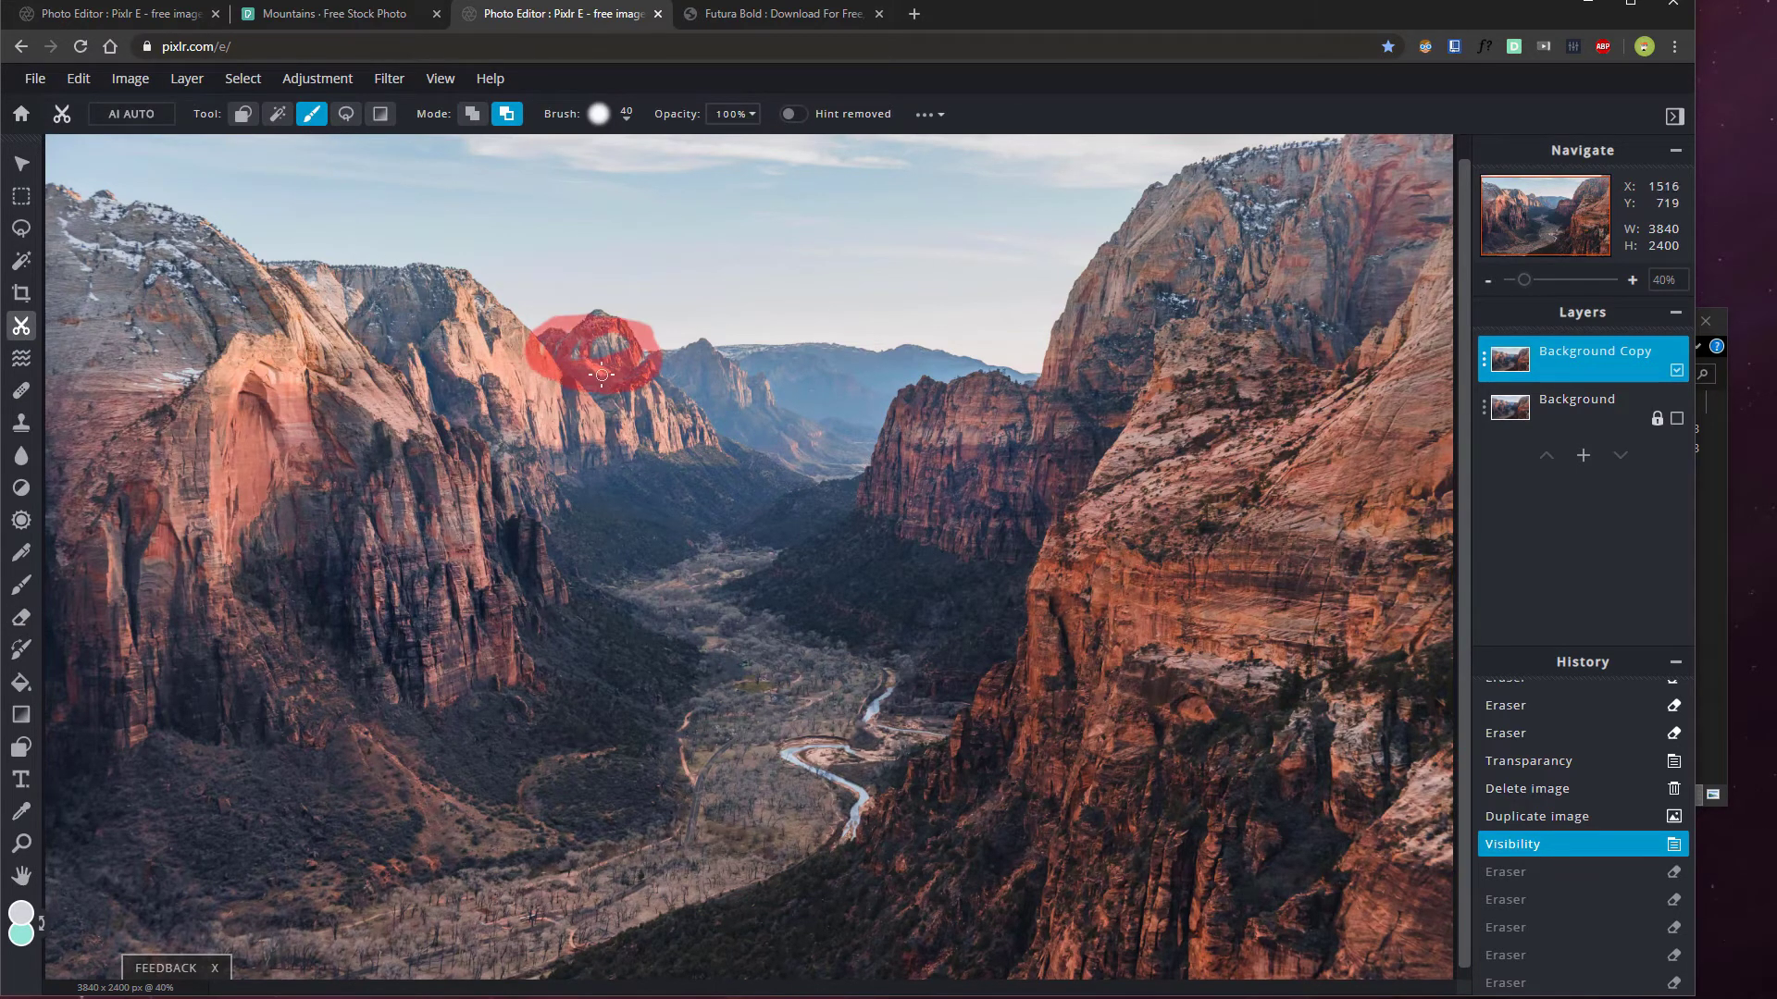
Enlarge the mask brush to 342 px and mask out a broad band across the mountains and sky
click(626, 115)
click(630, 124)
click(630, 124)
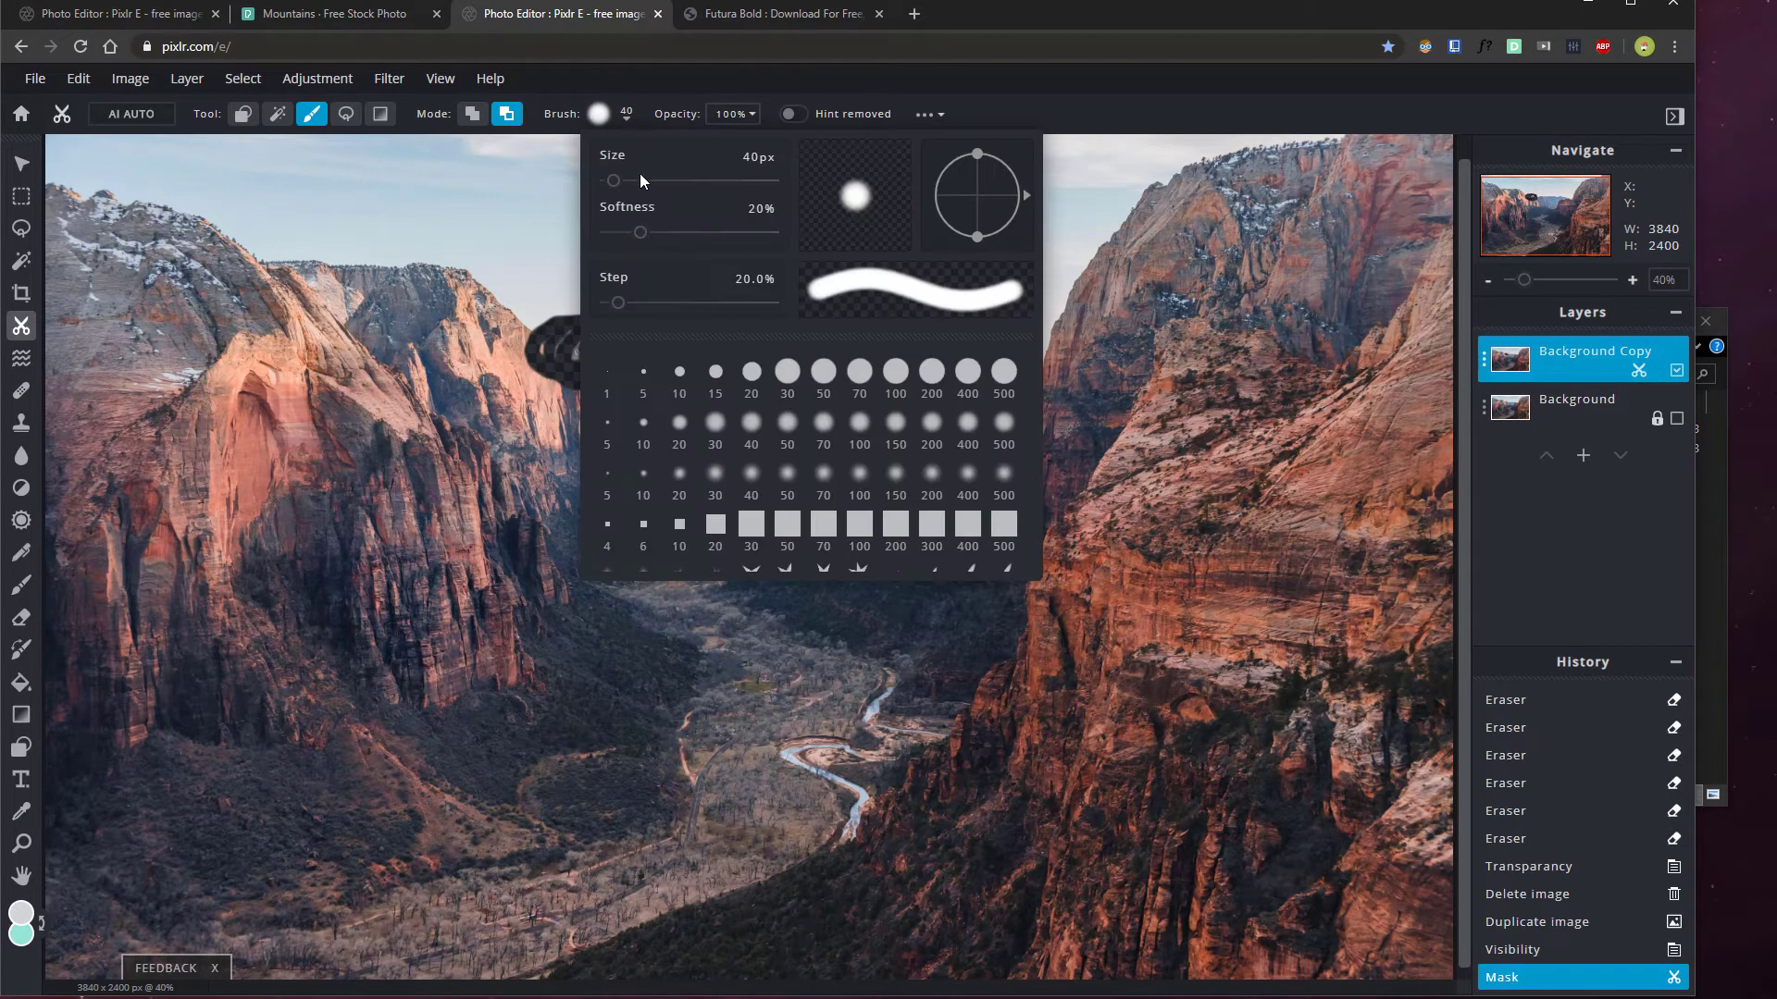
drag(640, 178, 663, 182)
click(929, 90)
mouse_move(656, 307)
mouse_down()
mouse_move(600, 352)
mouse_move(452, 372)
mouse_move(311, 429)
mouse_up()
mouse_move(636, 472)
mouse_down()
mouse_move(708, 363)
mouse_move(879, 289)
mouse_move(990, 282)
mouse_move(1013, 310)
mouse_up()
mouse_move(1054, 213)
mouse_down()
mouse_move(1050, 235)
mouse_move(1011, 231)
mouse_up()
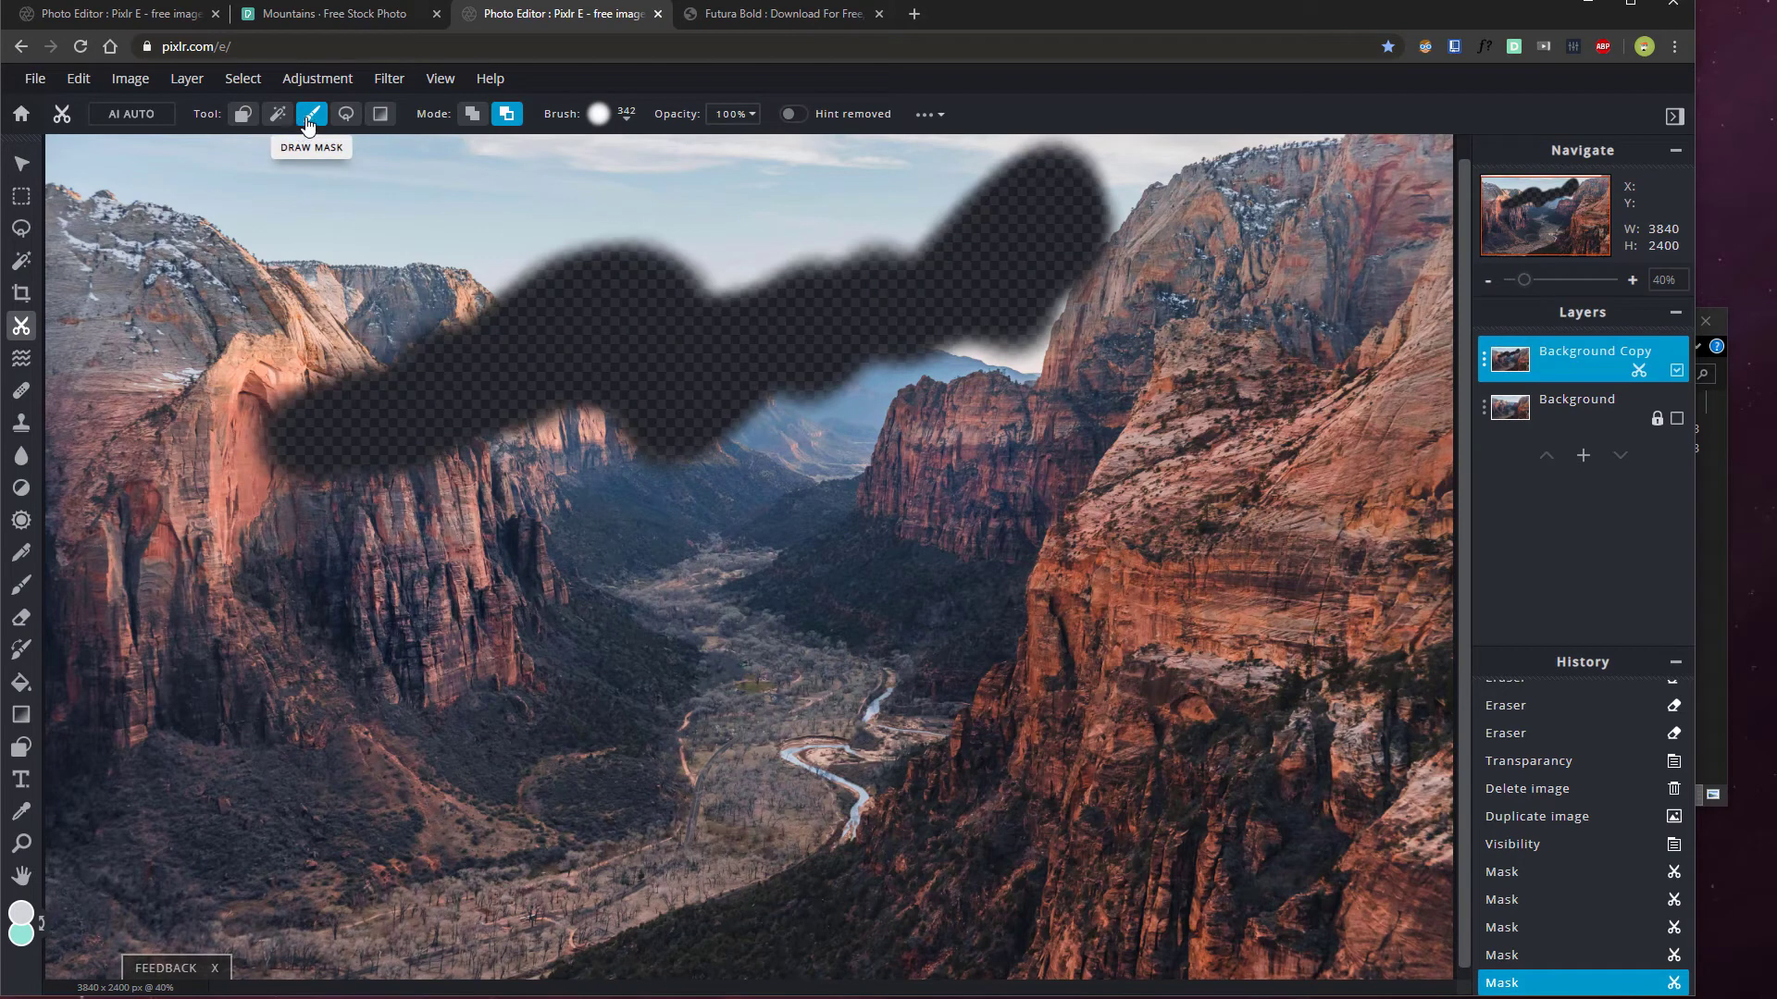
Paint the masked-out band of Background Copy back in with the 342 px mask brush and undo the last stroke
click(472, 114)
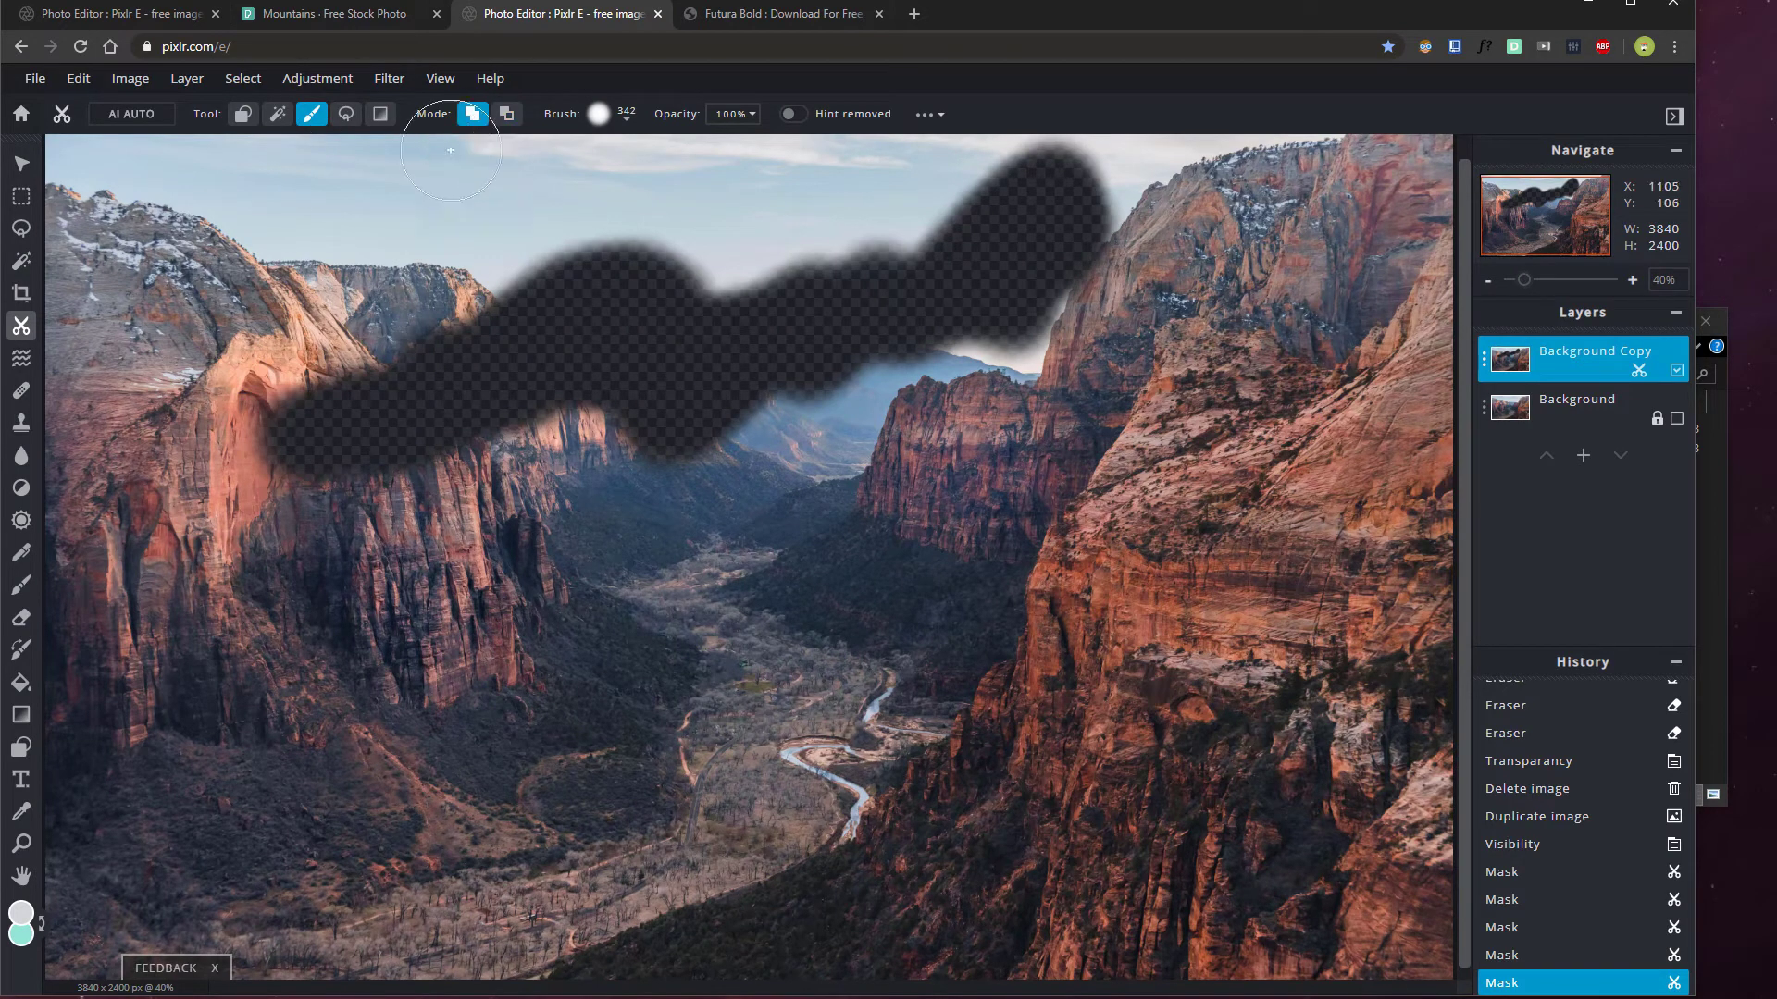
mouse_move(227, 384)
mouse_down()
mouse_move(333, 504)
mouse_move(284, 417)
mouse_move(390, 506)
mouse_move(359, 420)
mouse_move(444, 486)
mouse_up()
mouse_move(333, 388)
mouse_down()
mouse_move(396, 416)
mouse_move(358, 438)
mouse_move(418, 474)
mouse_up()
drag(343, 379, 638, 435)
mouse_move(481, 278)
mouse_down()
mouse_move(648, 398)
mouse_move(714, 396)
mouse_up()
mouse_move(490, 241)
mouse_down()
mouse_move(684, 278)
mouse_move(794, 276)
mouse_move(916, 233)
mouse_move(597, 214)
mouse_move(904, 349)
mouse_move(1115, 194)
mouse_move(972, 360)
mouse_move(1064, 328)
mouse_up()
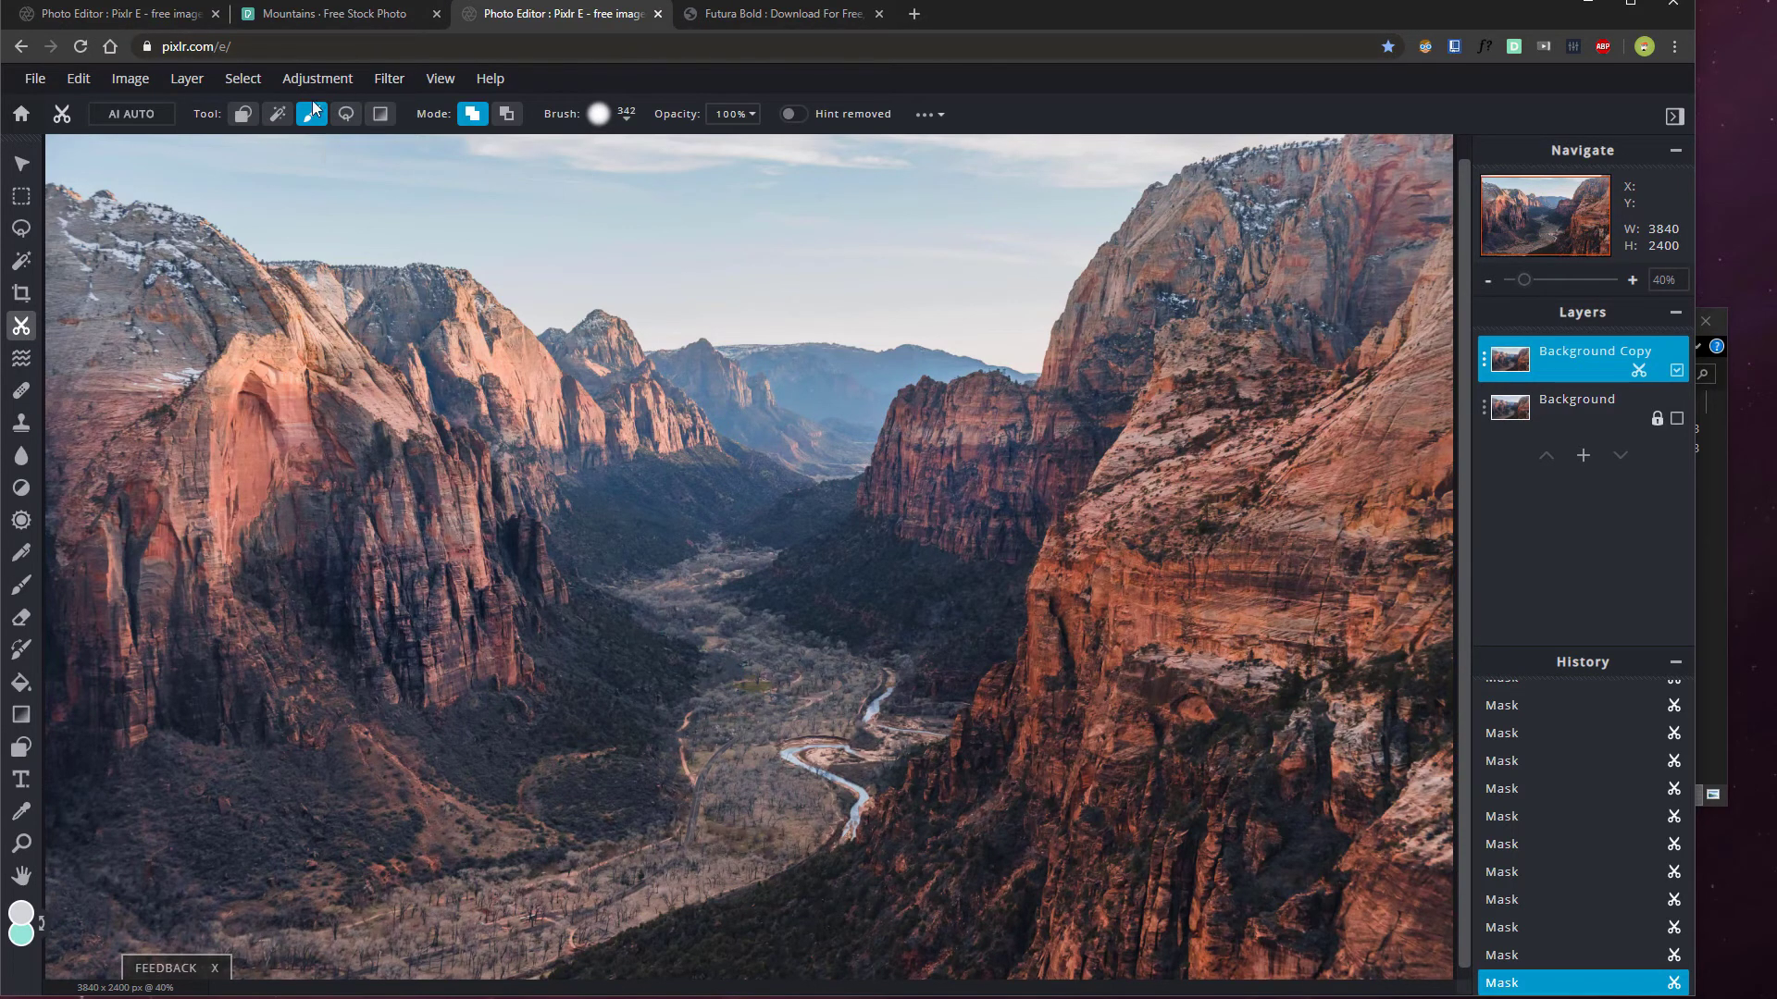
key(ctrl+z)
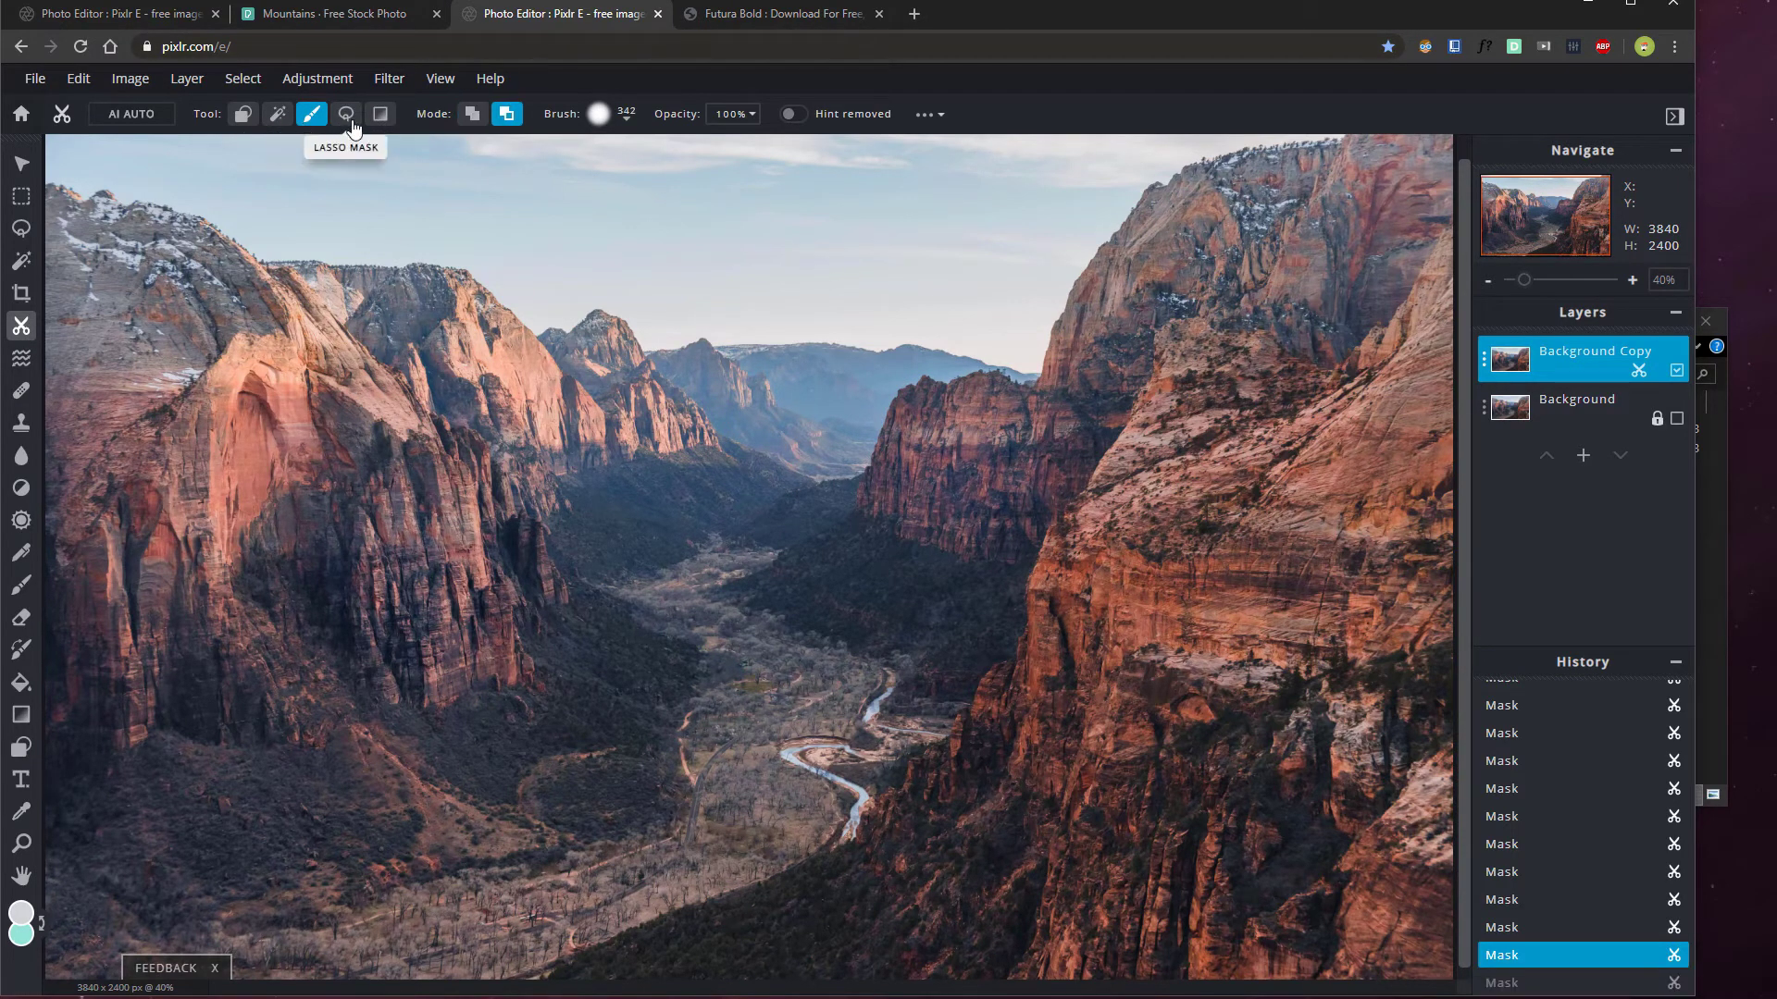
Lasso-mask the sky and distant mountains out of Background Copy, and toggle the Background layer's visibility to check the cutout
click(347, 121)
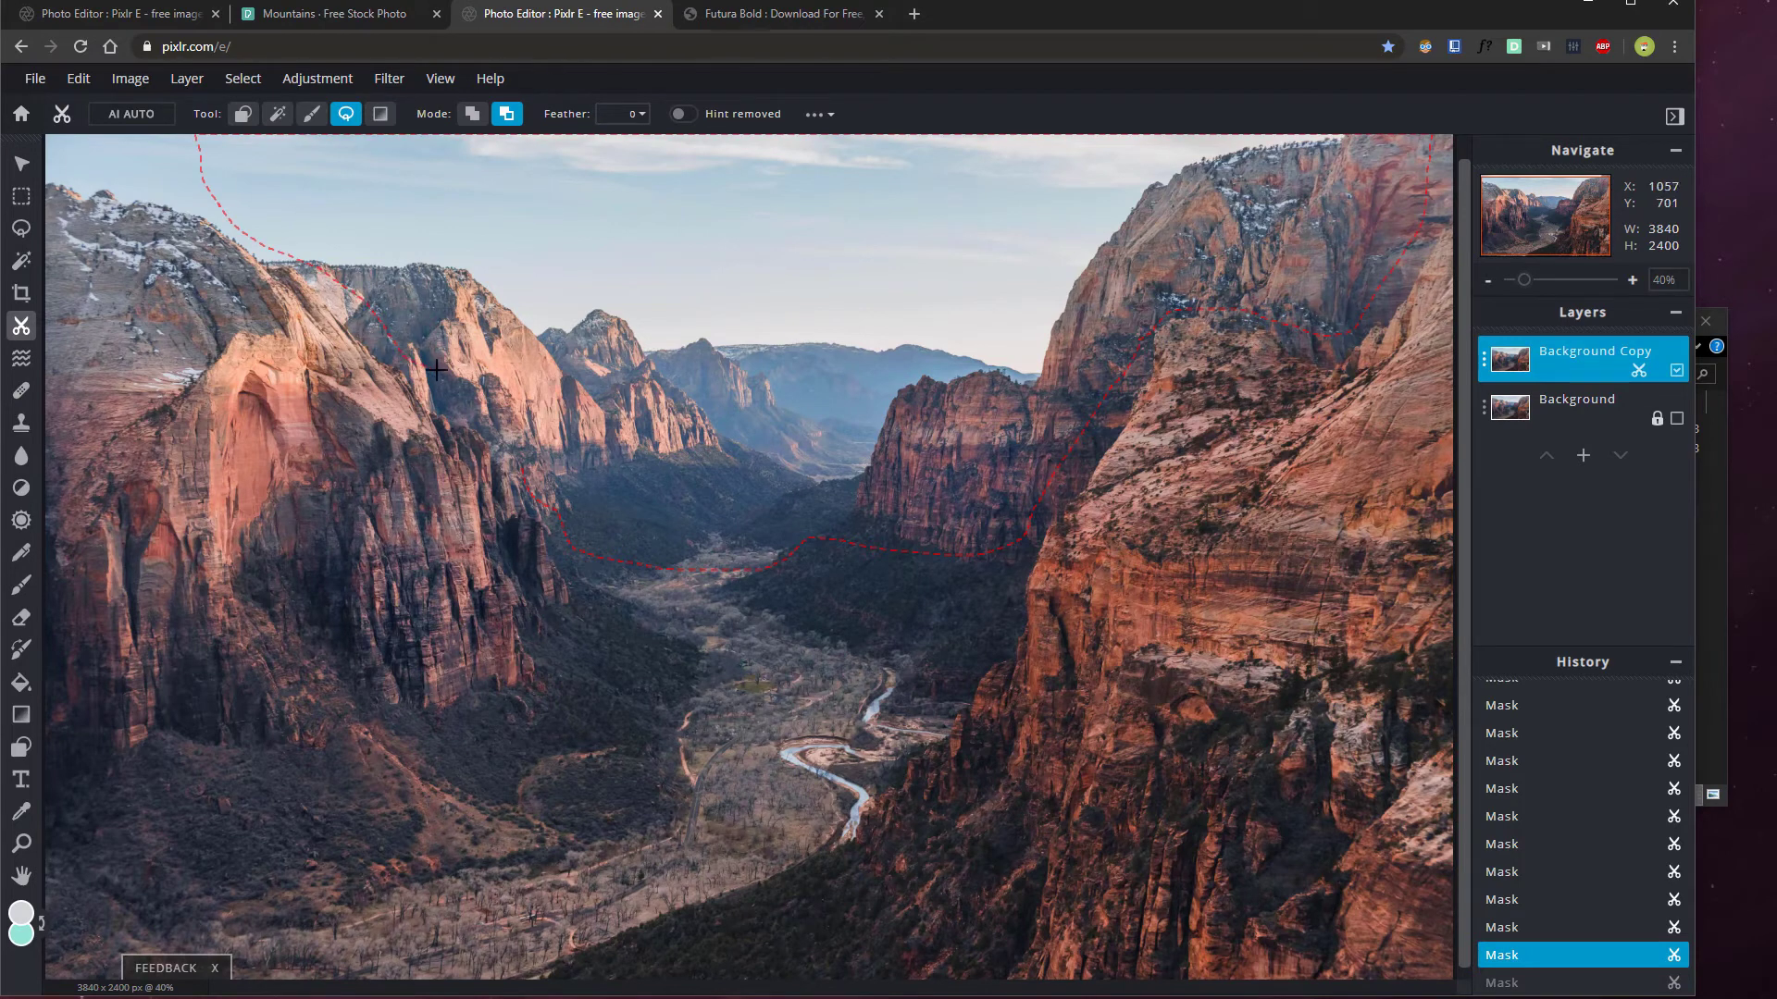
click(519, 473)
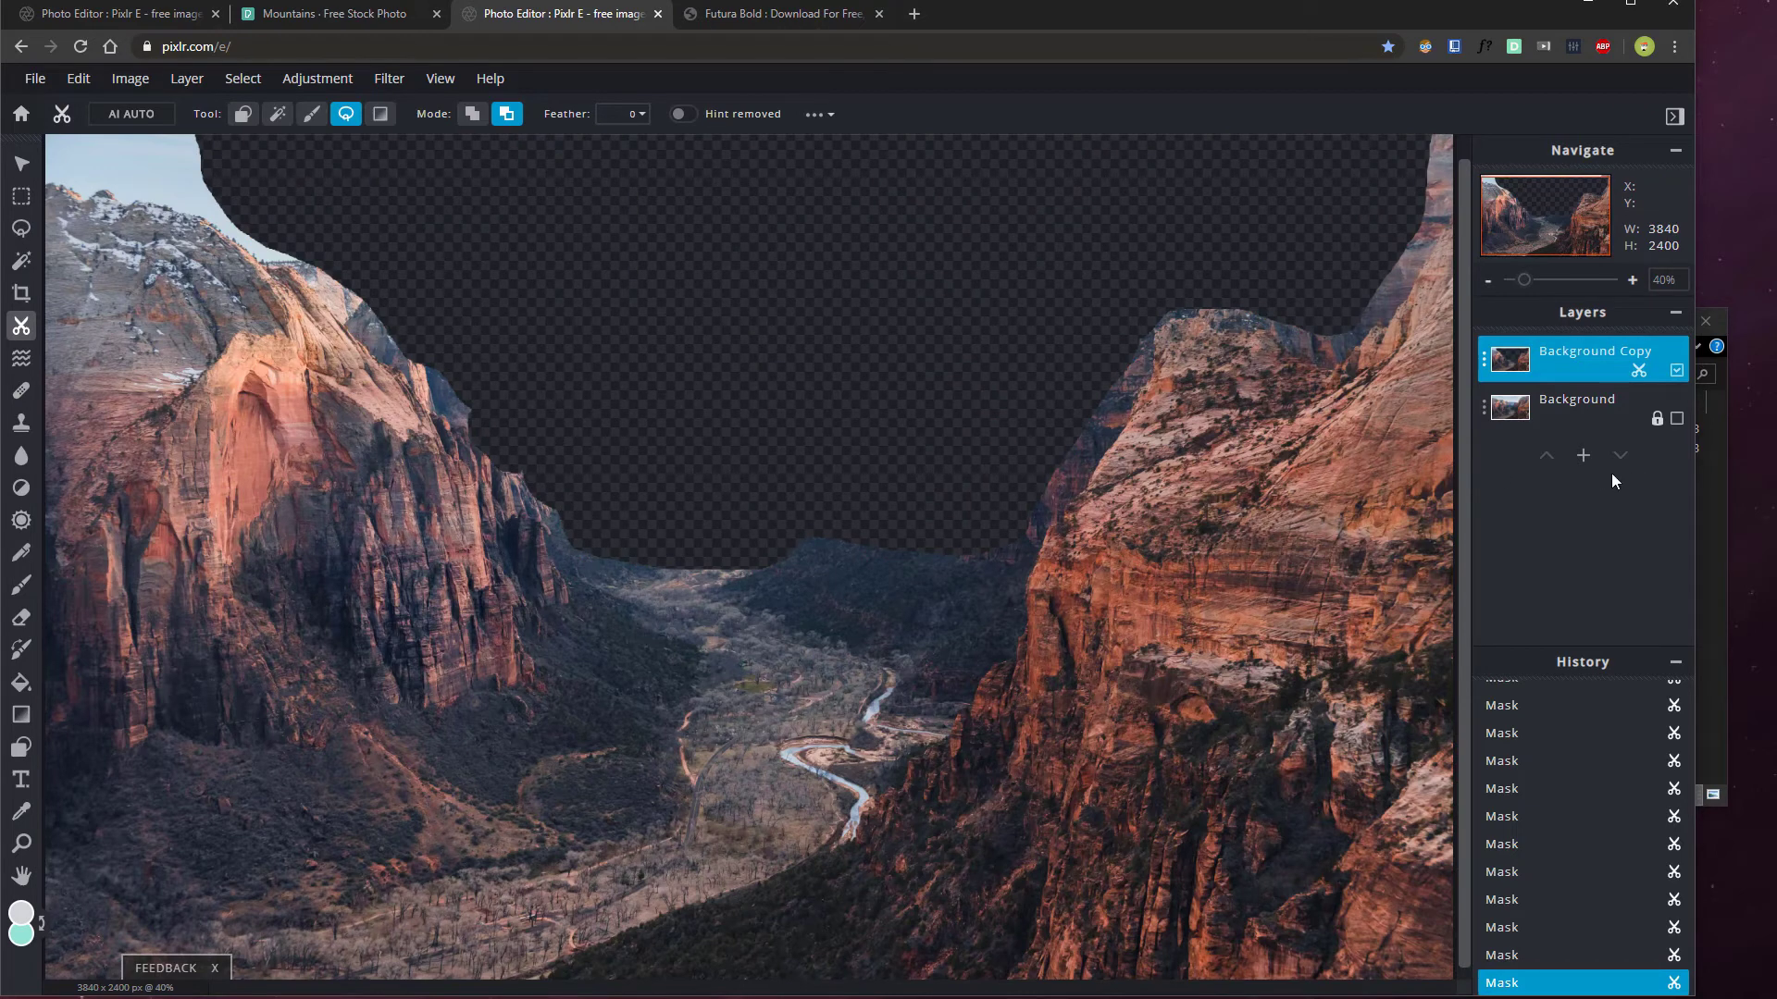
click(1676, 419)
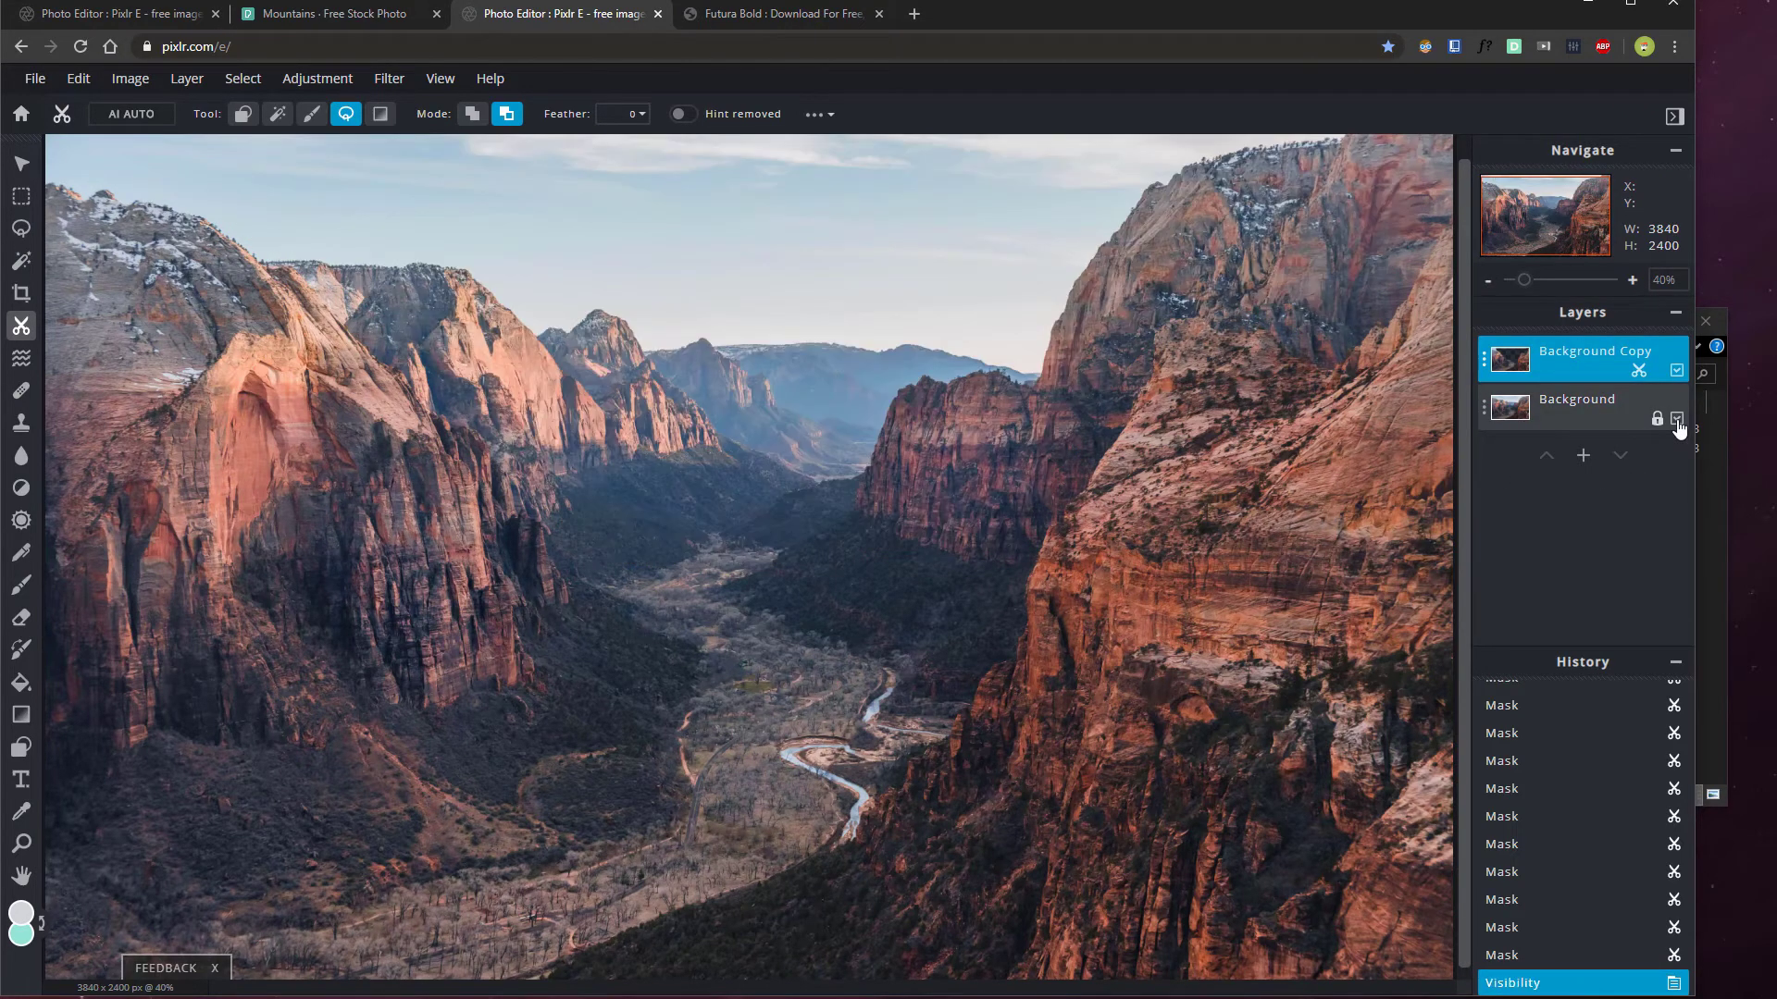
click(1677, 419)
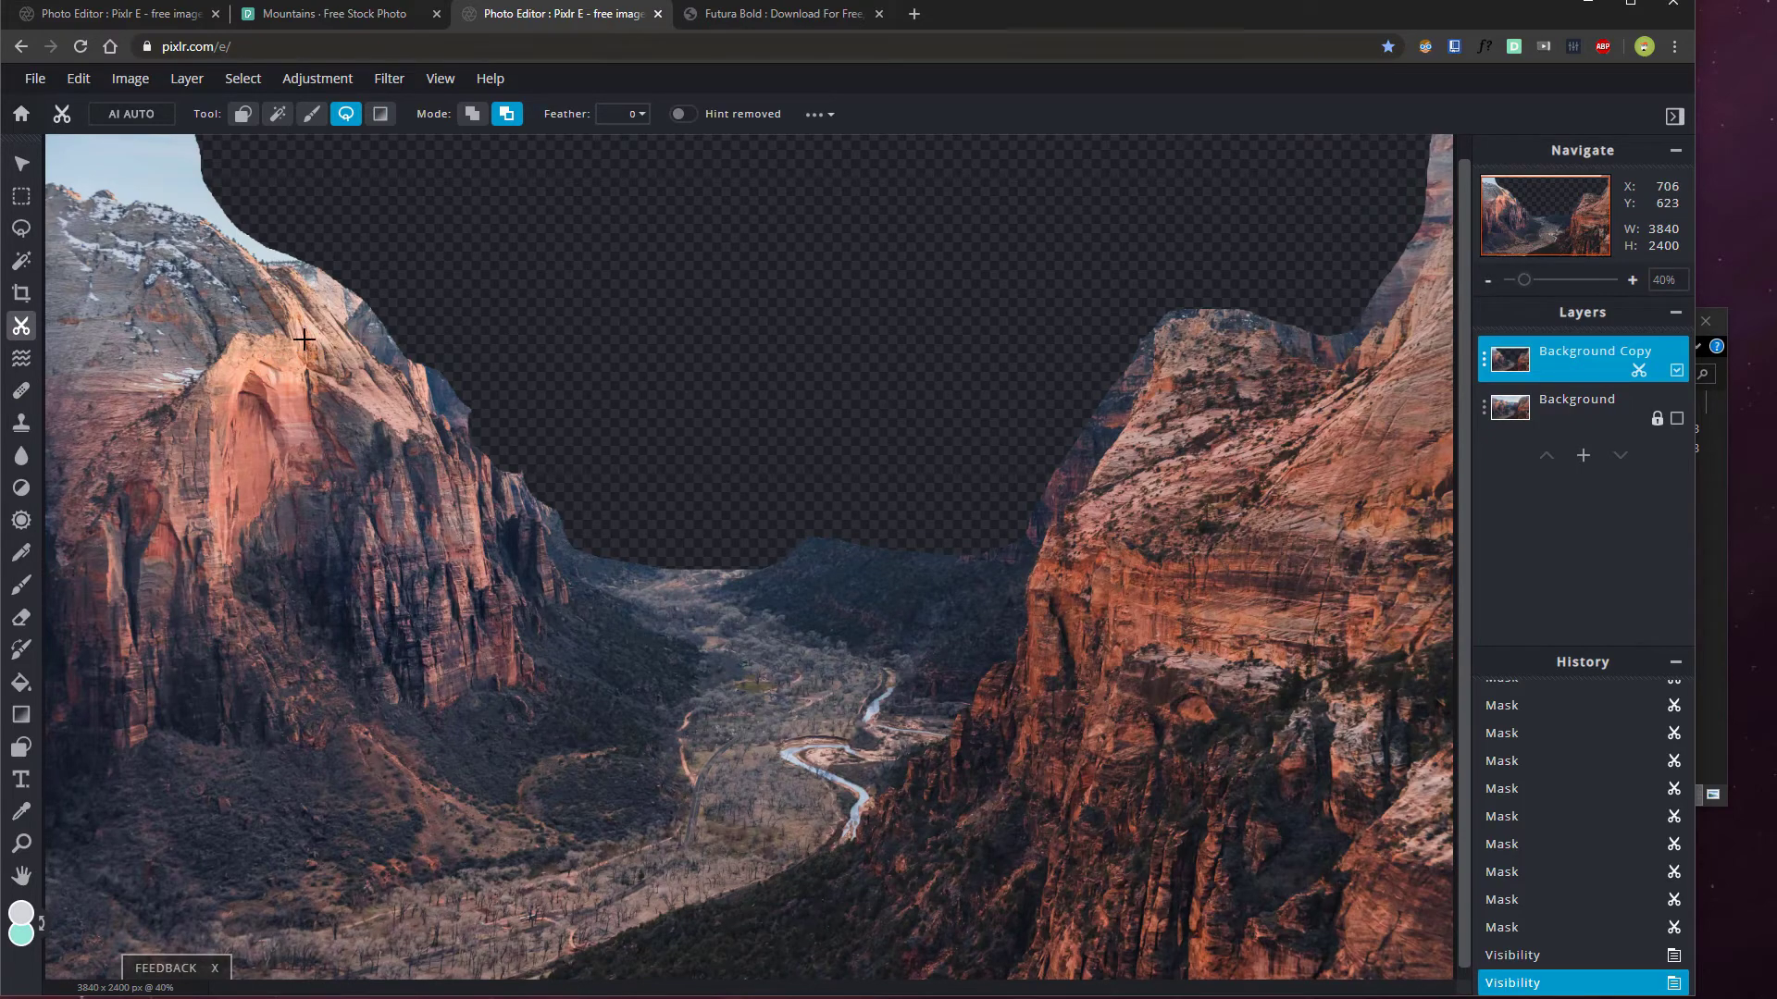
Set the draw-mask brush to 30 px size and 7% softness for refining the cutout edge
scroll(304, 340, up, 5)
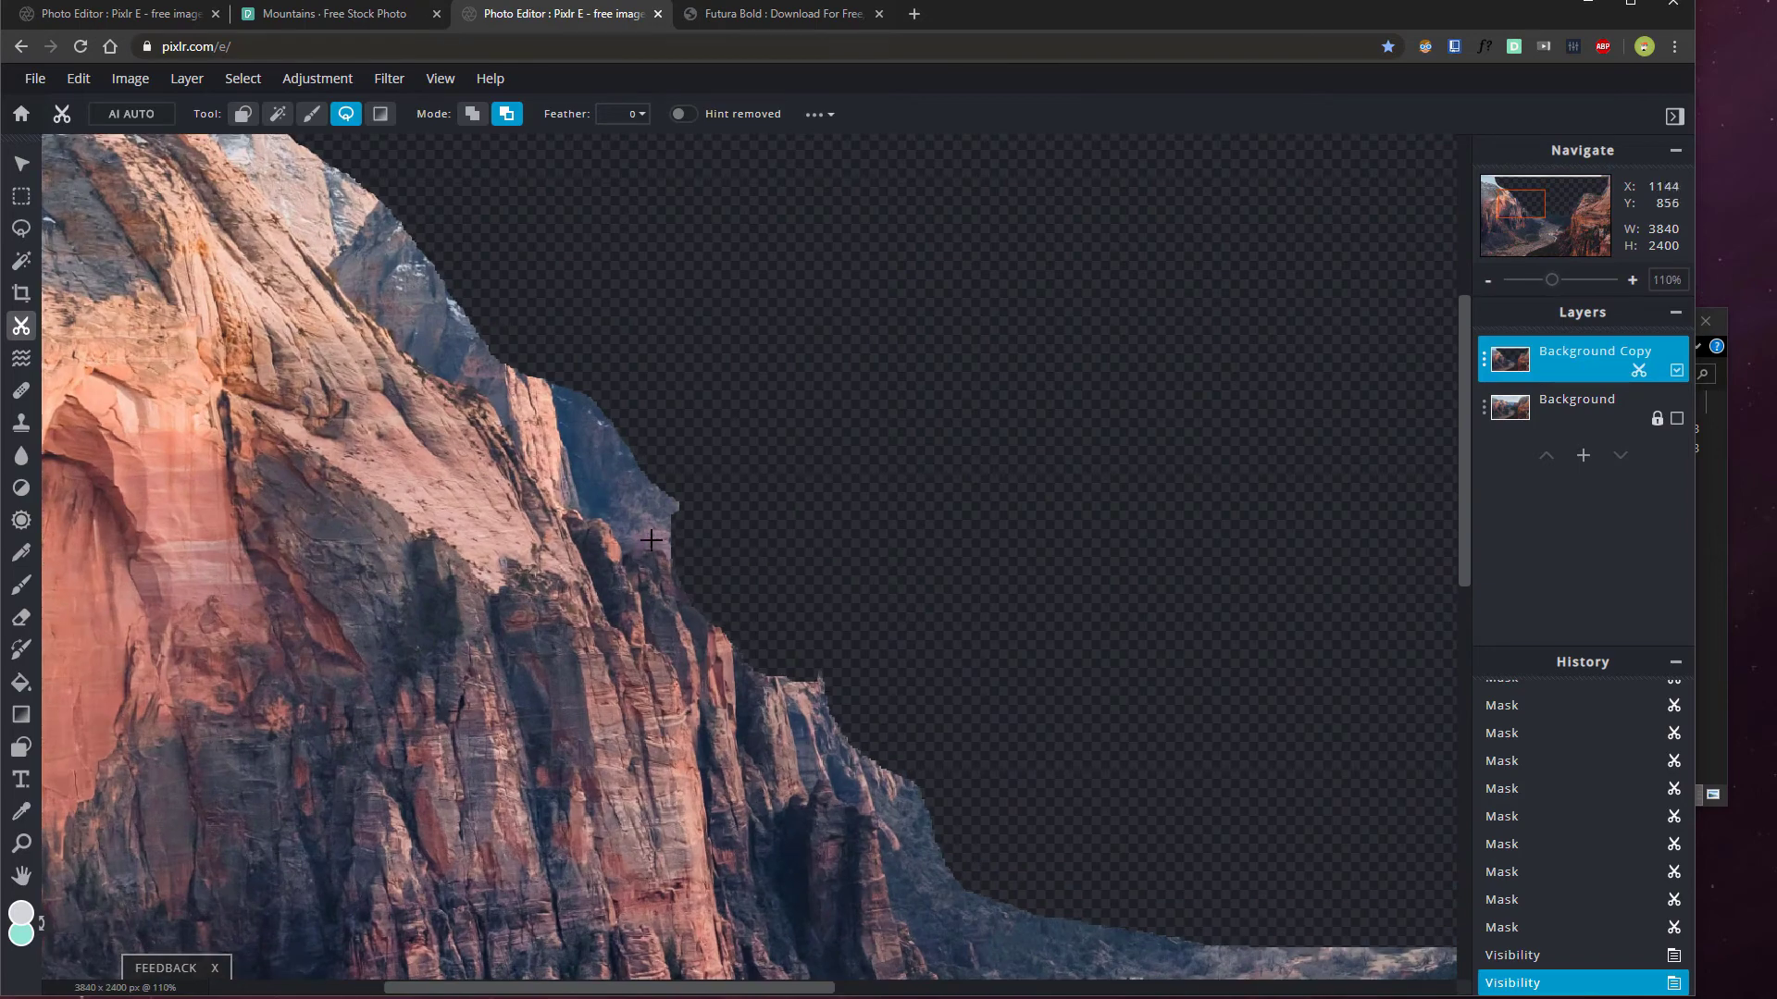
scroll(651, 539, up, 1)
scroll(746, 583, down, 2)
scroll(398, 261, up, 2)
scroll(389, 295, down, 1)
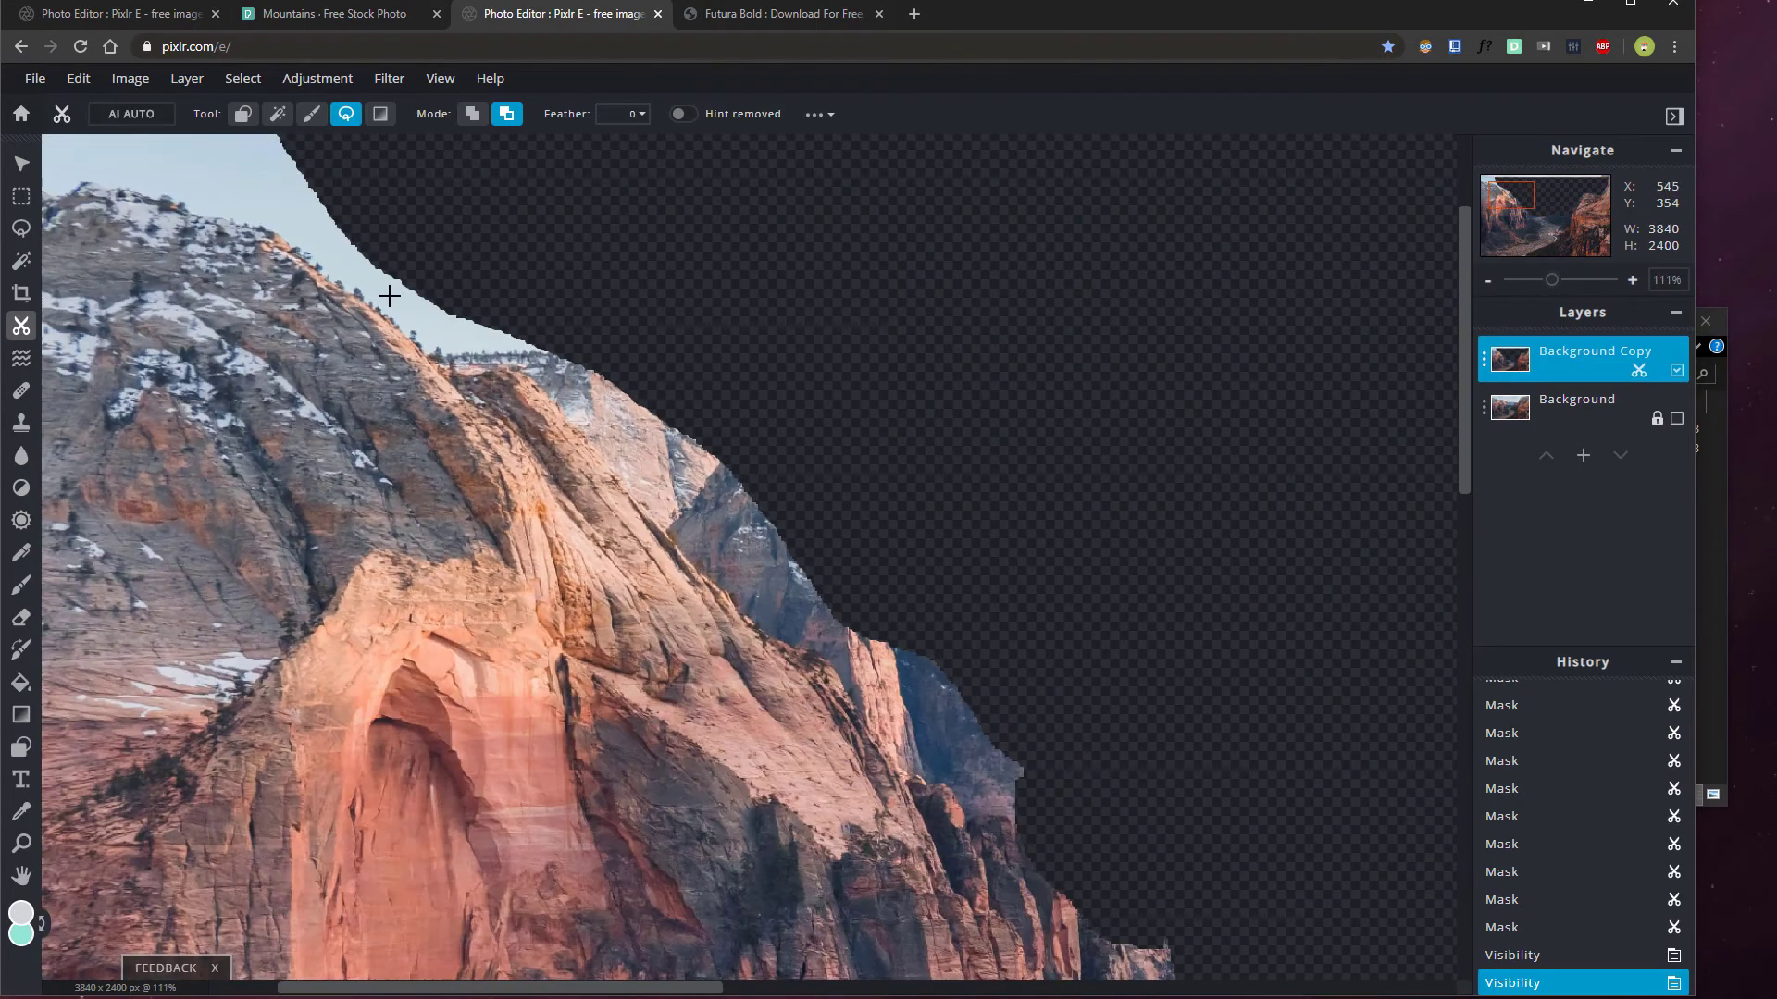
click(311, 114)
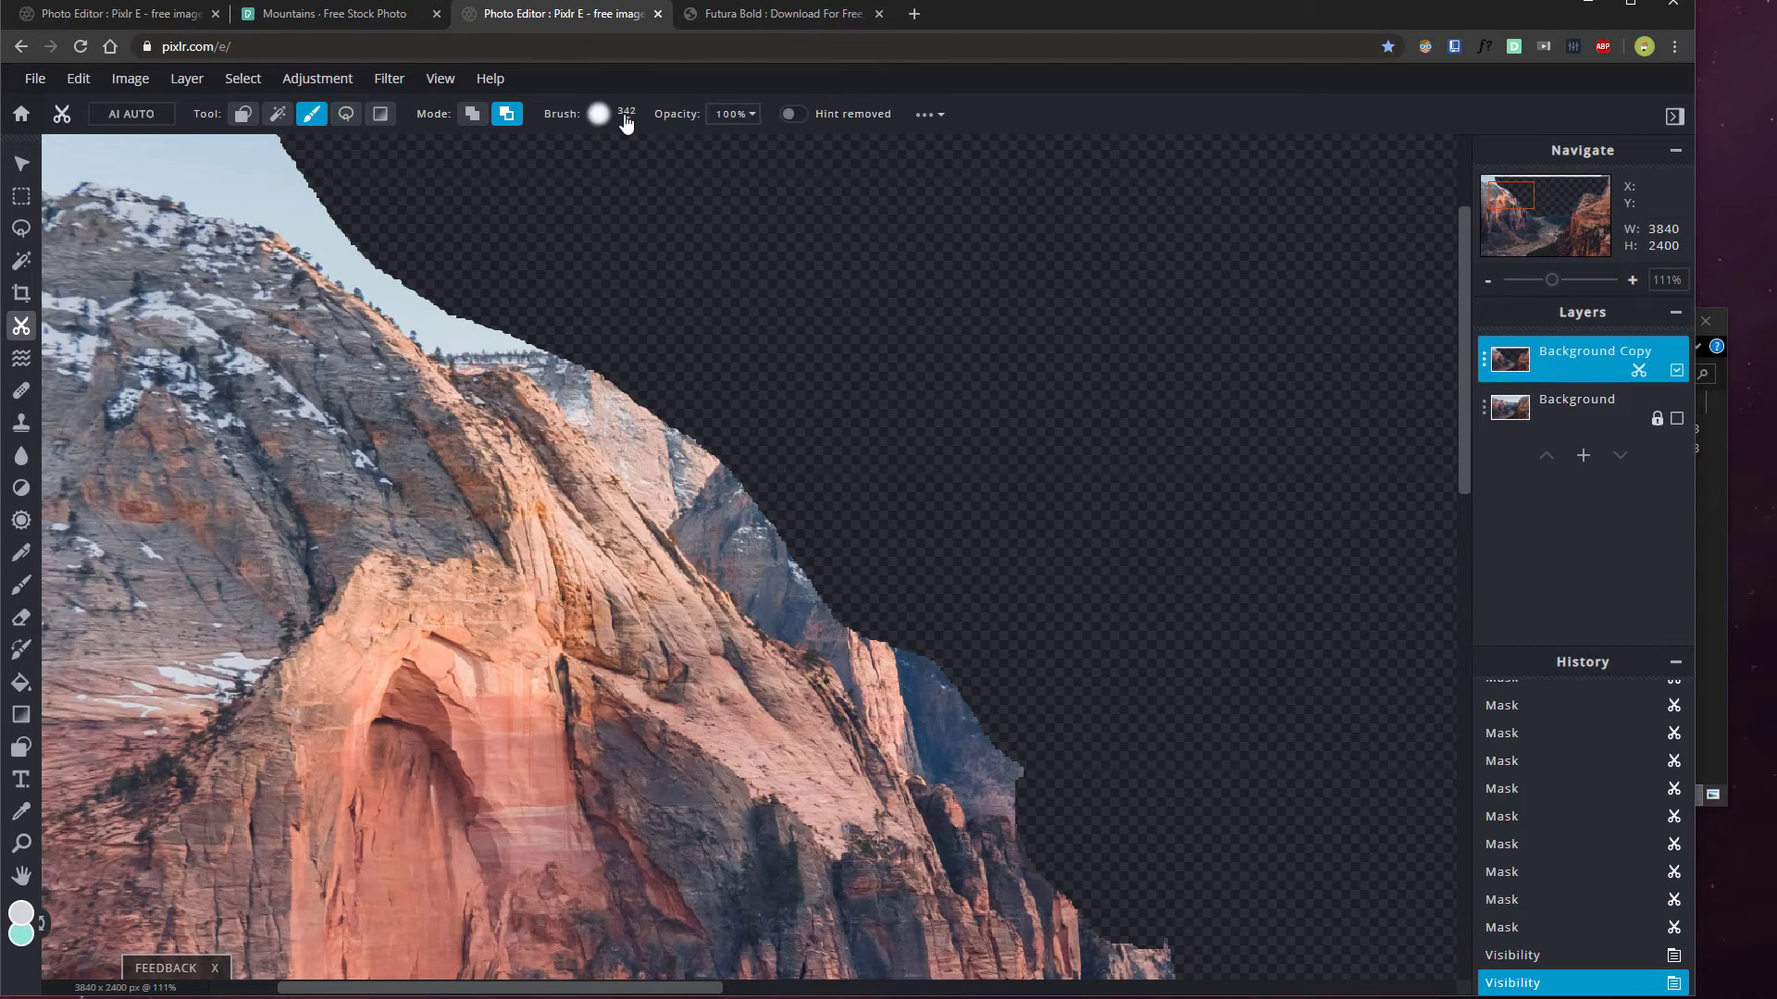
click(609, 118)
click(623, 180)
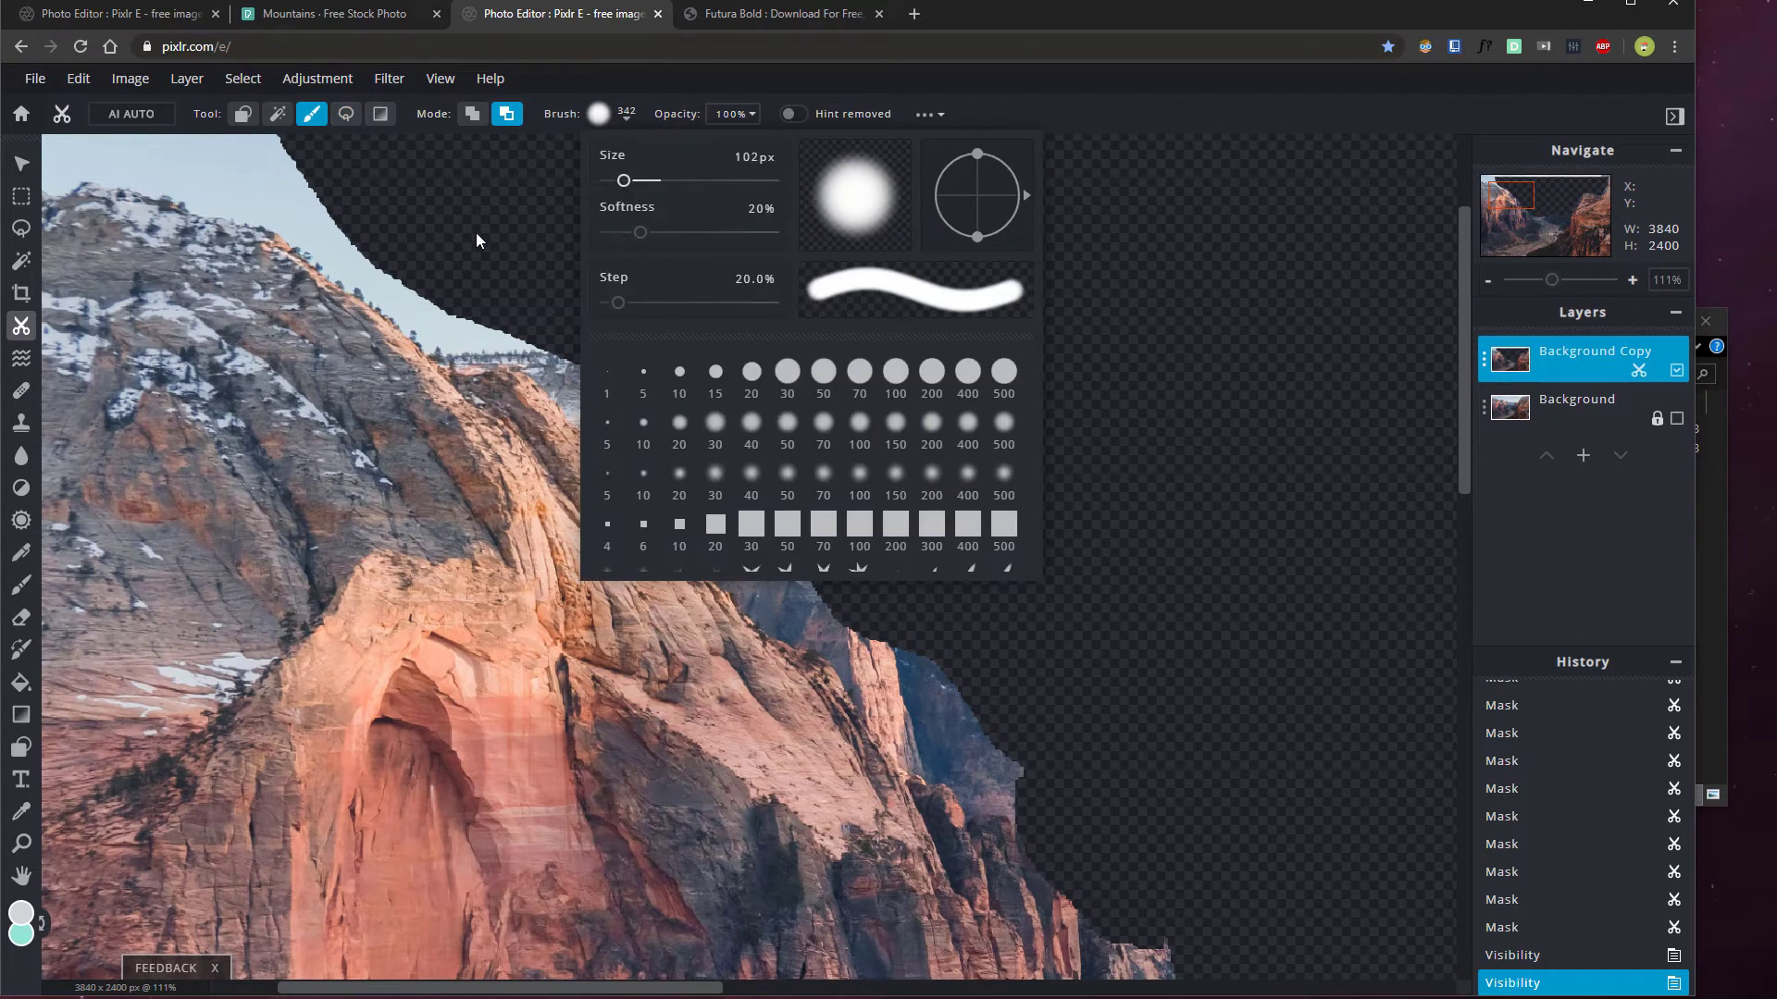
click(608, 181)
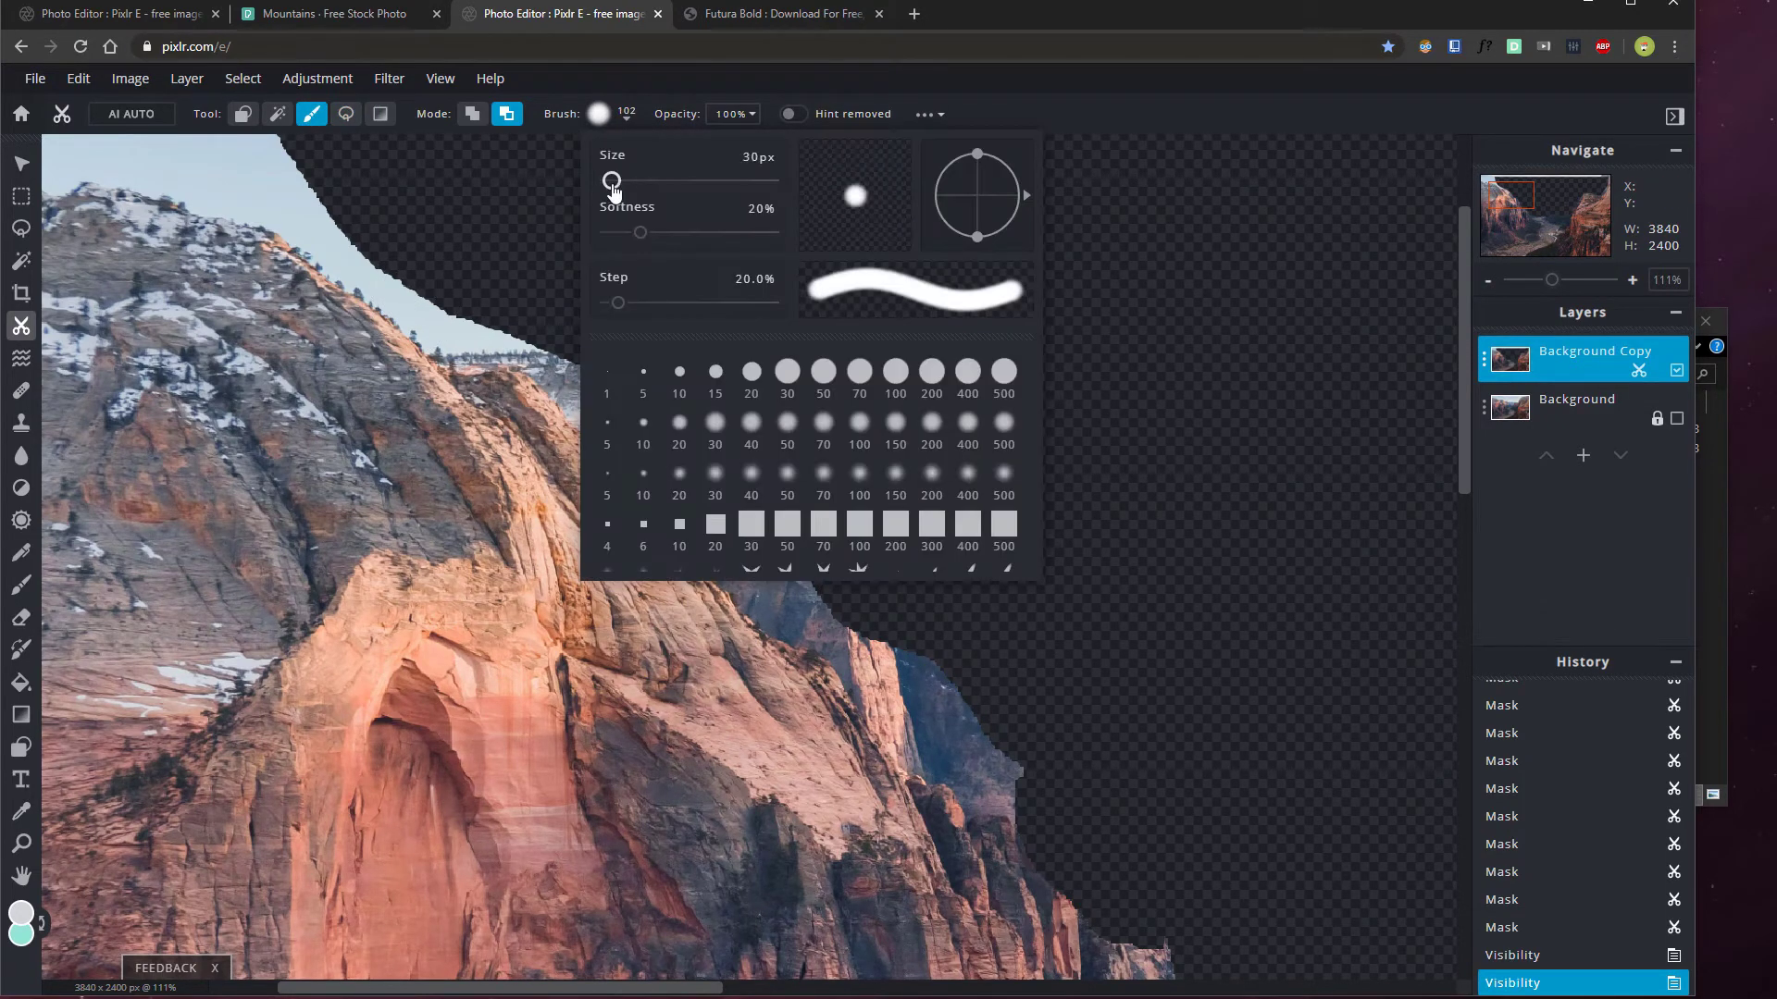
drag(643, 242, 619, 239)
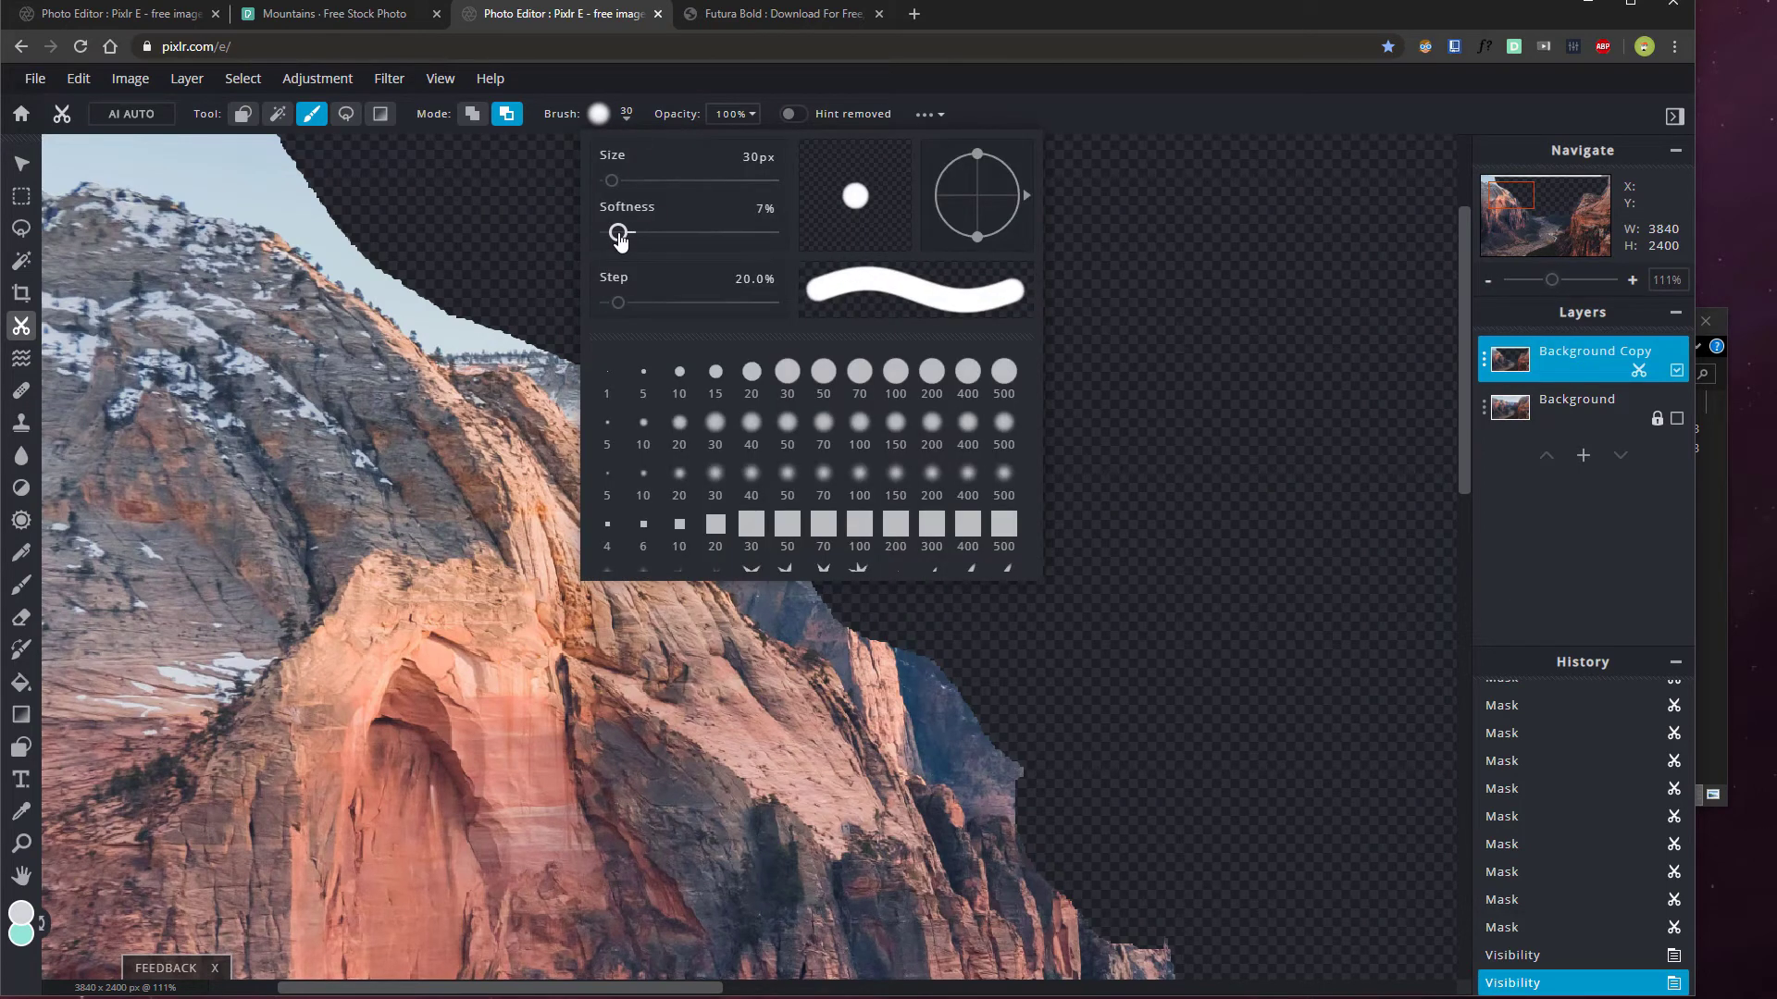
Mask out a thin strip along the left cliff's outline down to the valley, and undo the last stroke
drag(370, 263, 444, 315)
mouse_move(366, 268)
mouse_down()
mouse_move(438, 337)
mouse_move(491, 320)
mouse_move(564, 345)
mouse_move(429, 426)
mouse_move(459, 504)
mouse_move(522, 551)
mouse_move(534, 613)
mouse_up()
scroll(763, 464, down, 8)
scroll(1185, 754, up, 8)
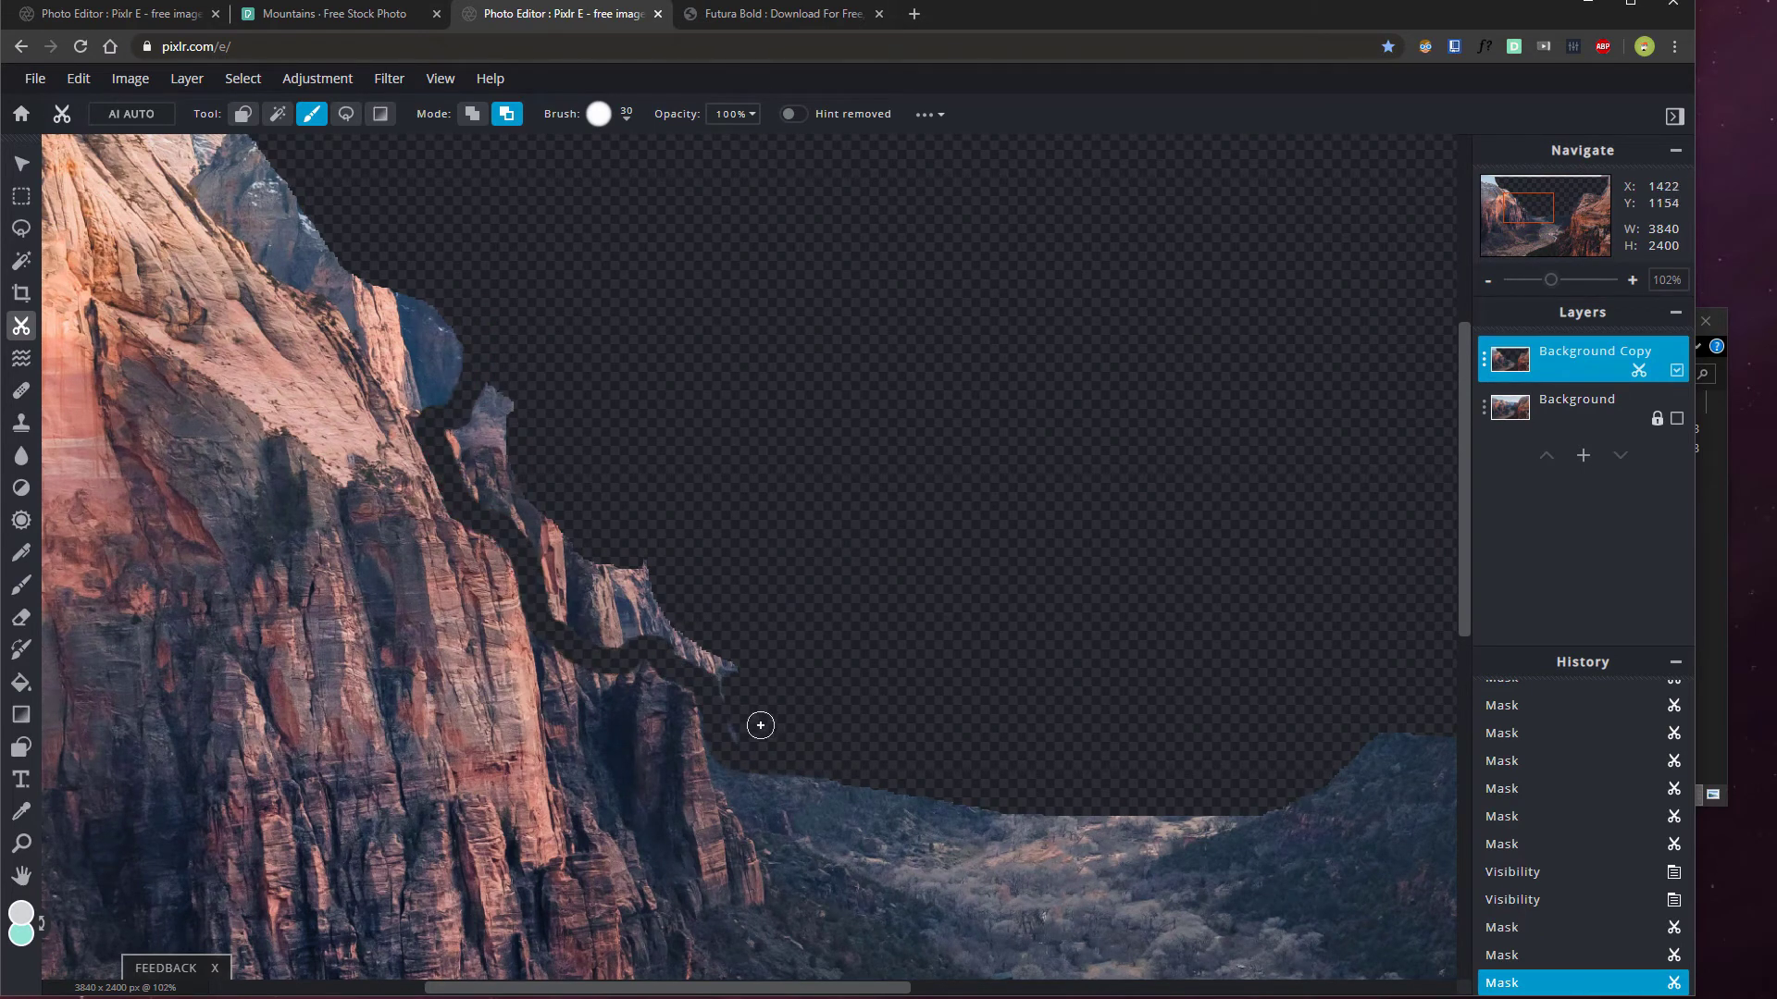
mouse_move(760, 726)
mouse_down()
mouse_move(741, 738)
mouse_move(733, 658)
mouse_move(532, 614)
mouse_up()
drag(631, 589, 443, 639)
key(ctrl+z)
Mask out a 30 px strip along the left cliff's upper edge, from the middle of the outline up to the ridge
scroll(619, 547, up, 3)
scroll(619, 546, left, 3)
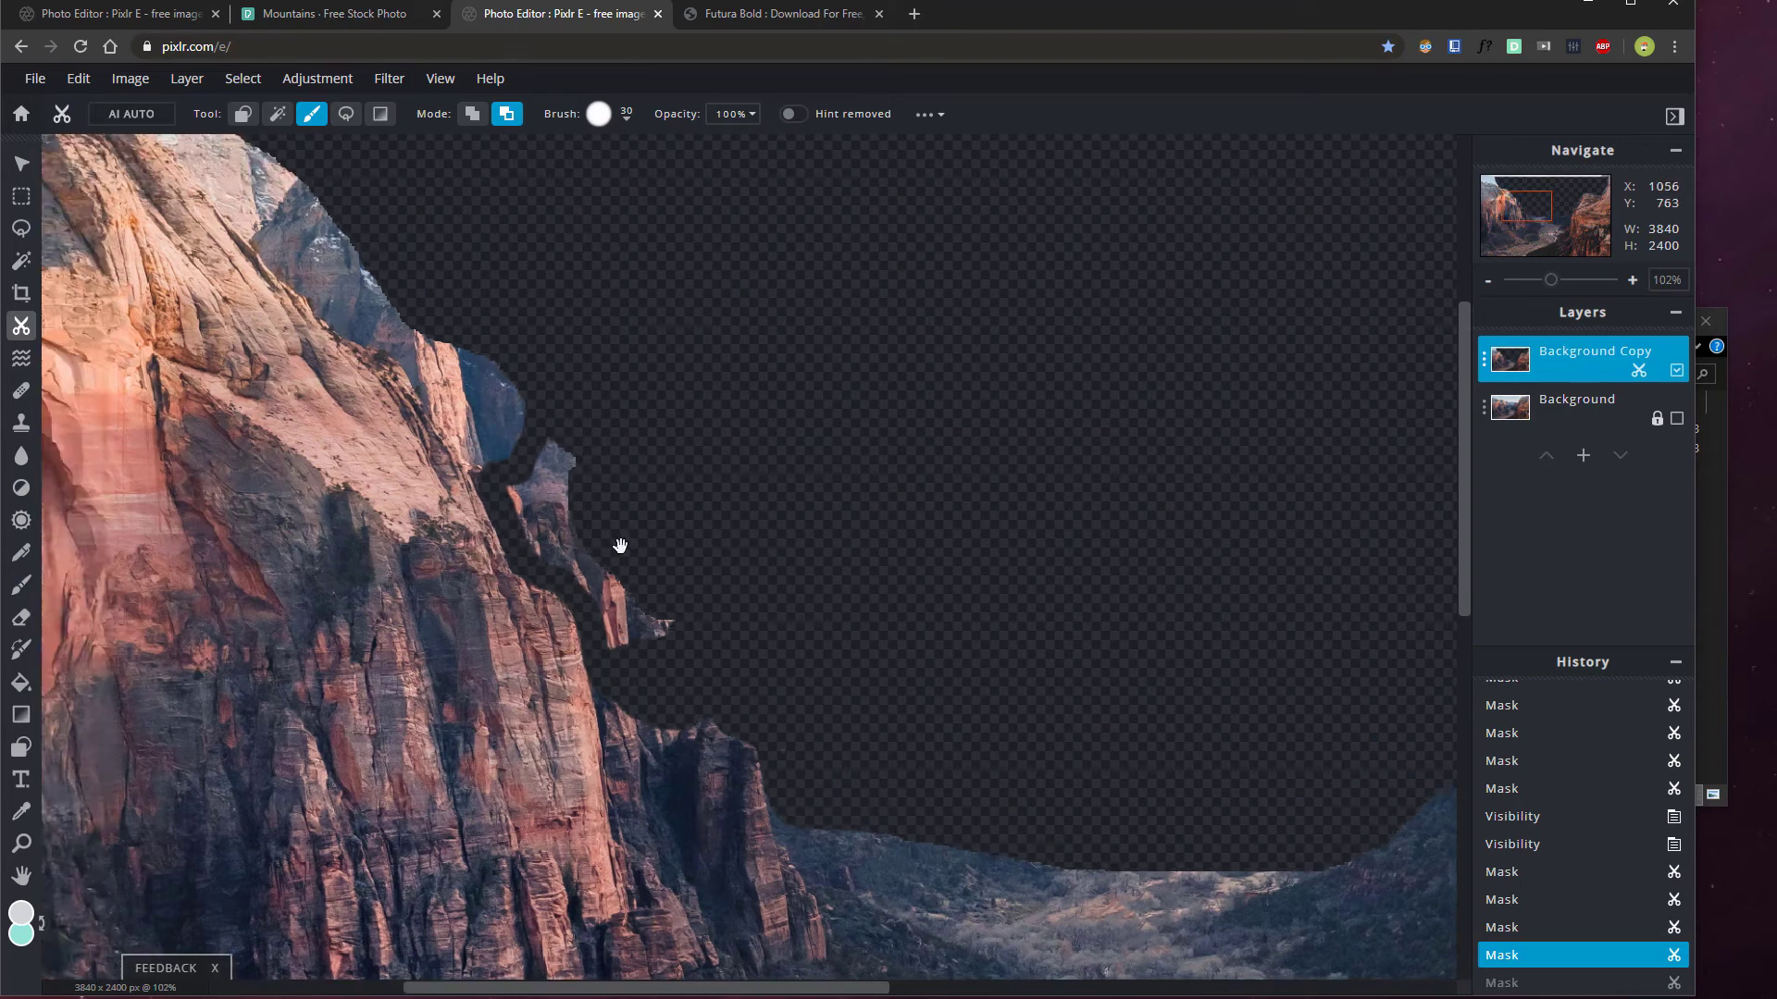
mouse_move(687, 735)
mouse_down()
mouse_move(610, 613)
mouse_move(477, 511)
mouse_move(328, 339)
mouse_move(240, 310)
mouse_up()
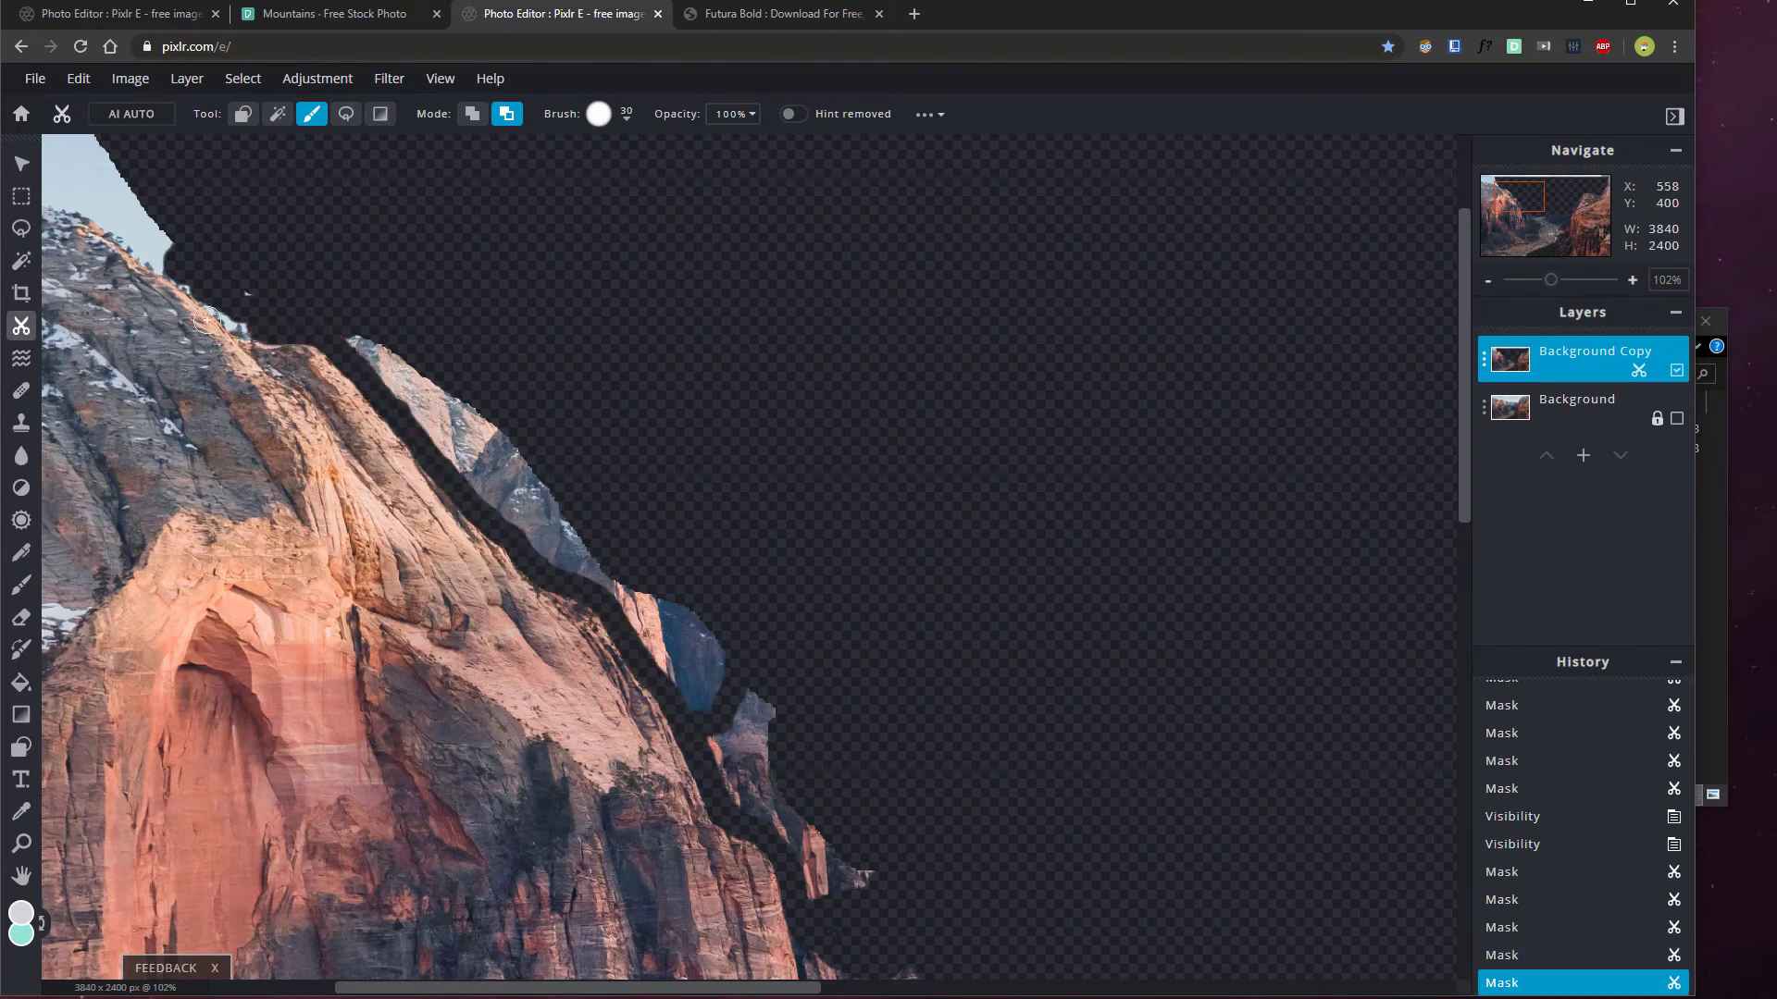
Set the mask brush to 8 px and mask out the sky remnants along the left cliff's upper ridge
scroll(182, 274, up, 6)
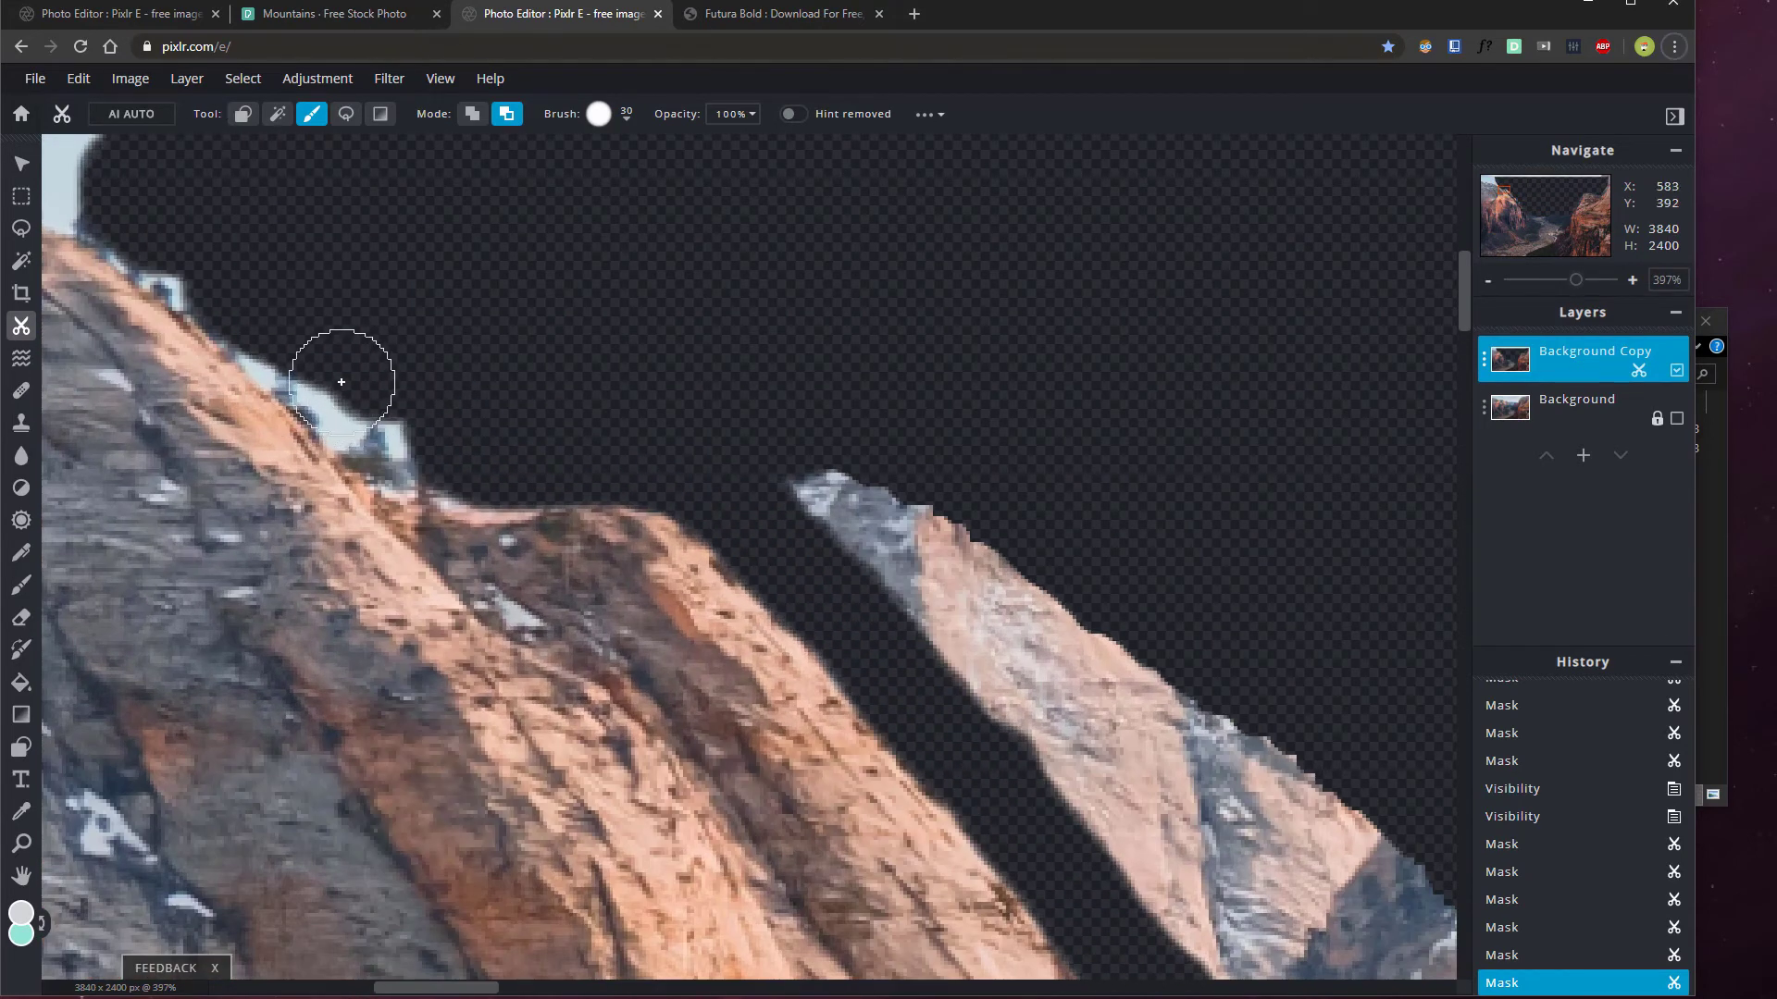
click(628, 118)
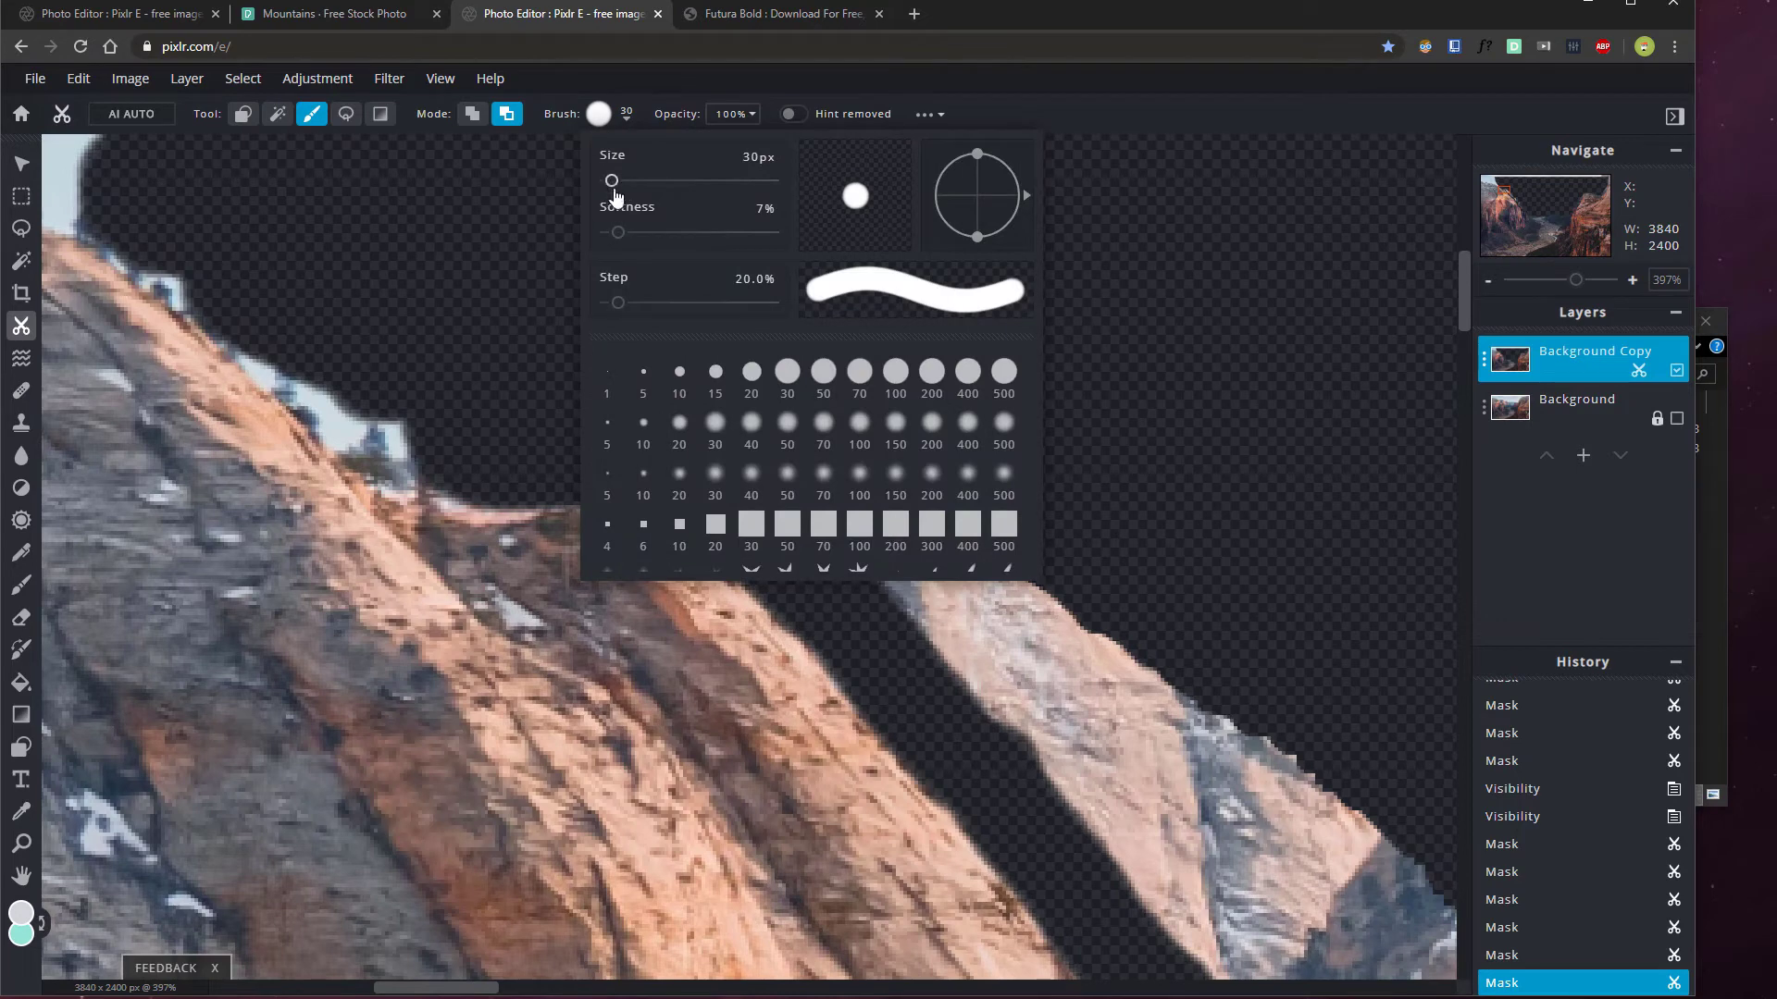
drag(611, 185, 607, 181)
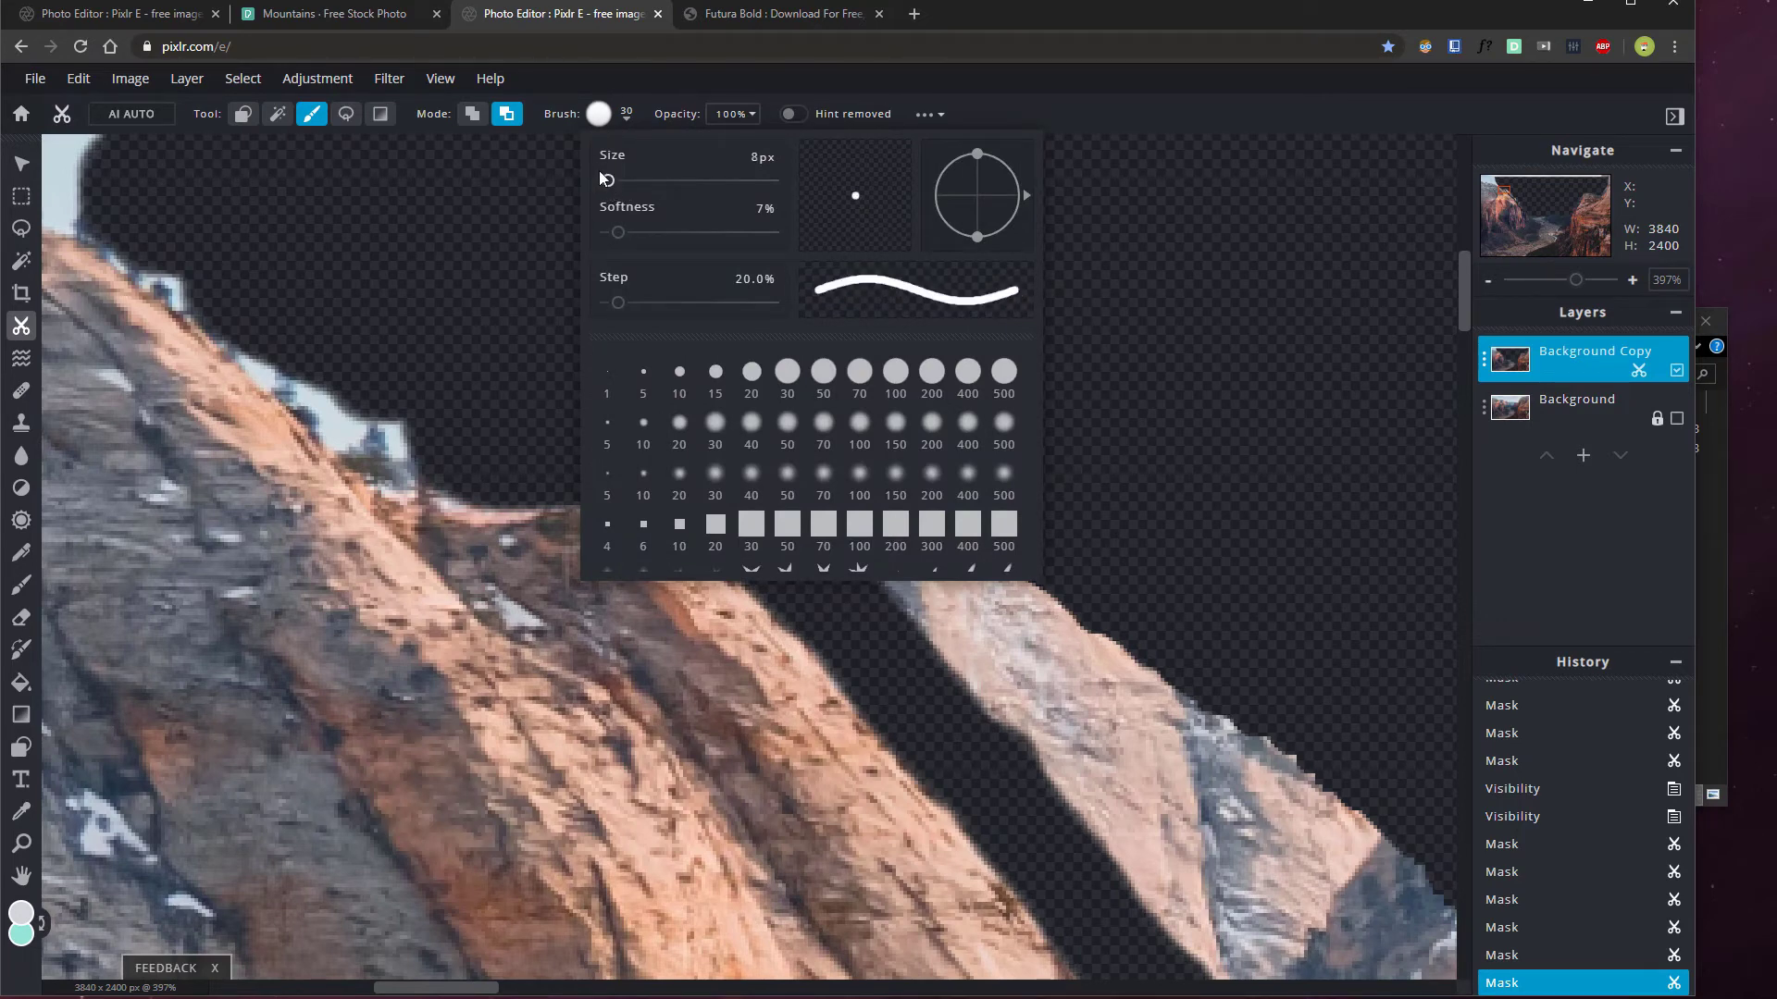
mouse_move(314, 387)
mouse_down()
mouse_move(335, 439)
mouse_move(355, 402)
mouse_move(405, 433)
mouse_up()
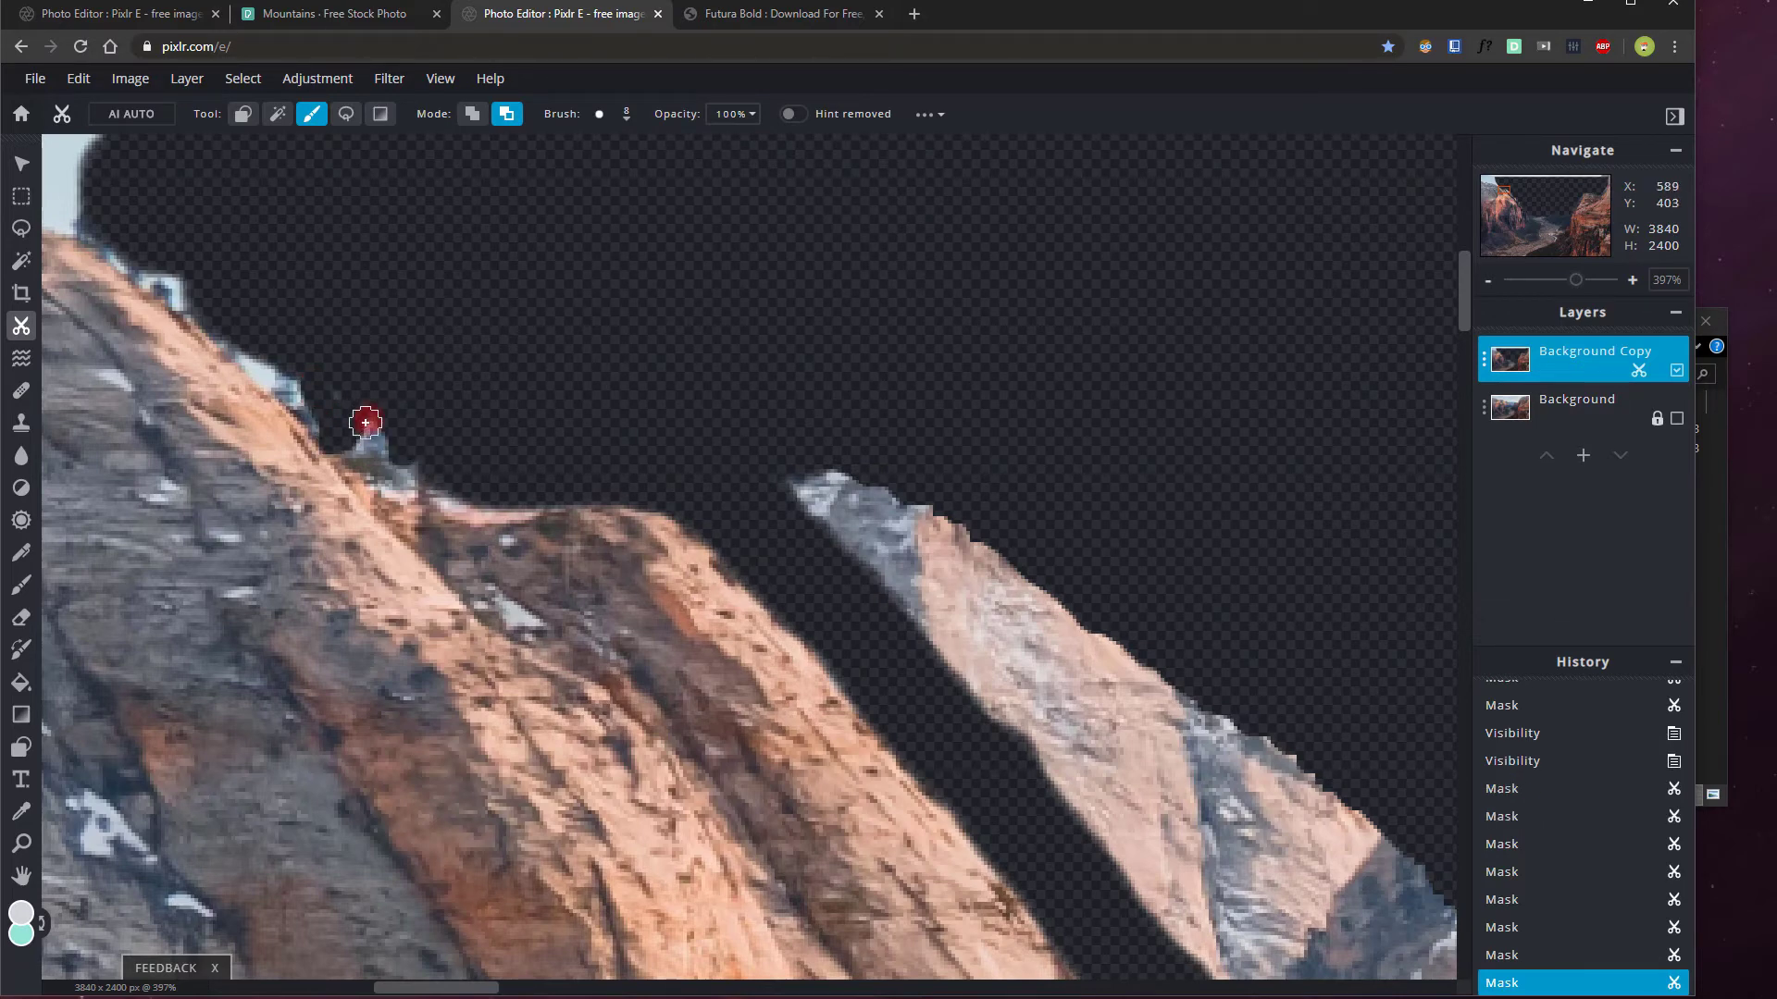
click(366, 423)
drag(288, 355, 242, 344)
drag(182, 290, 172, 270)
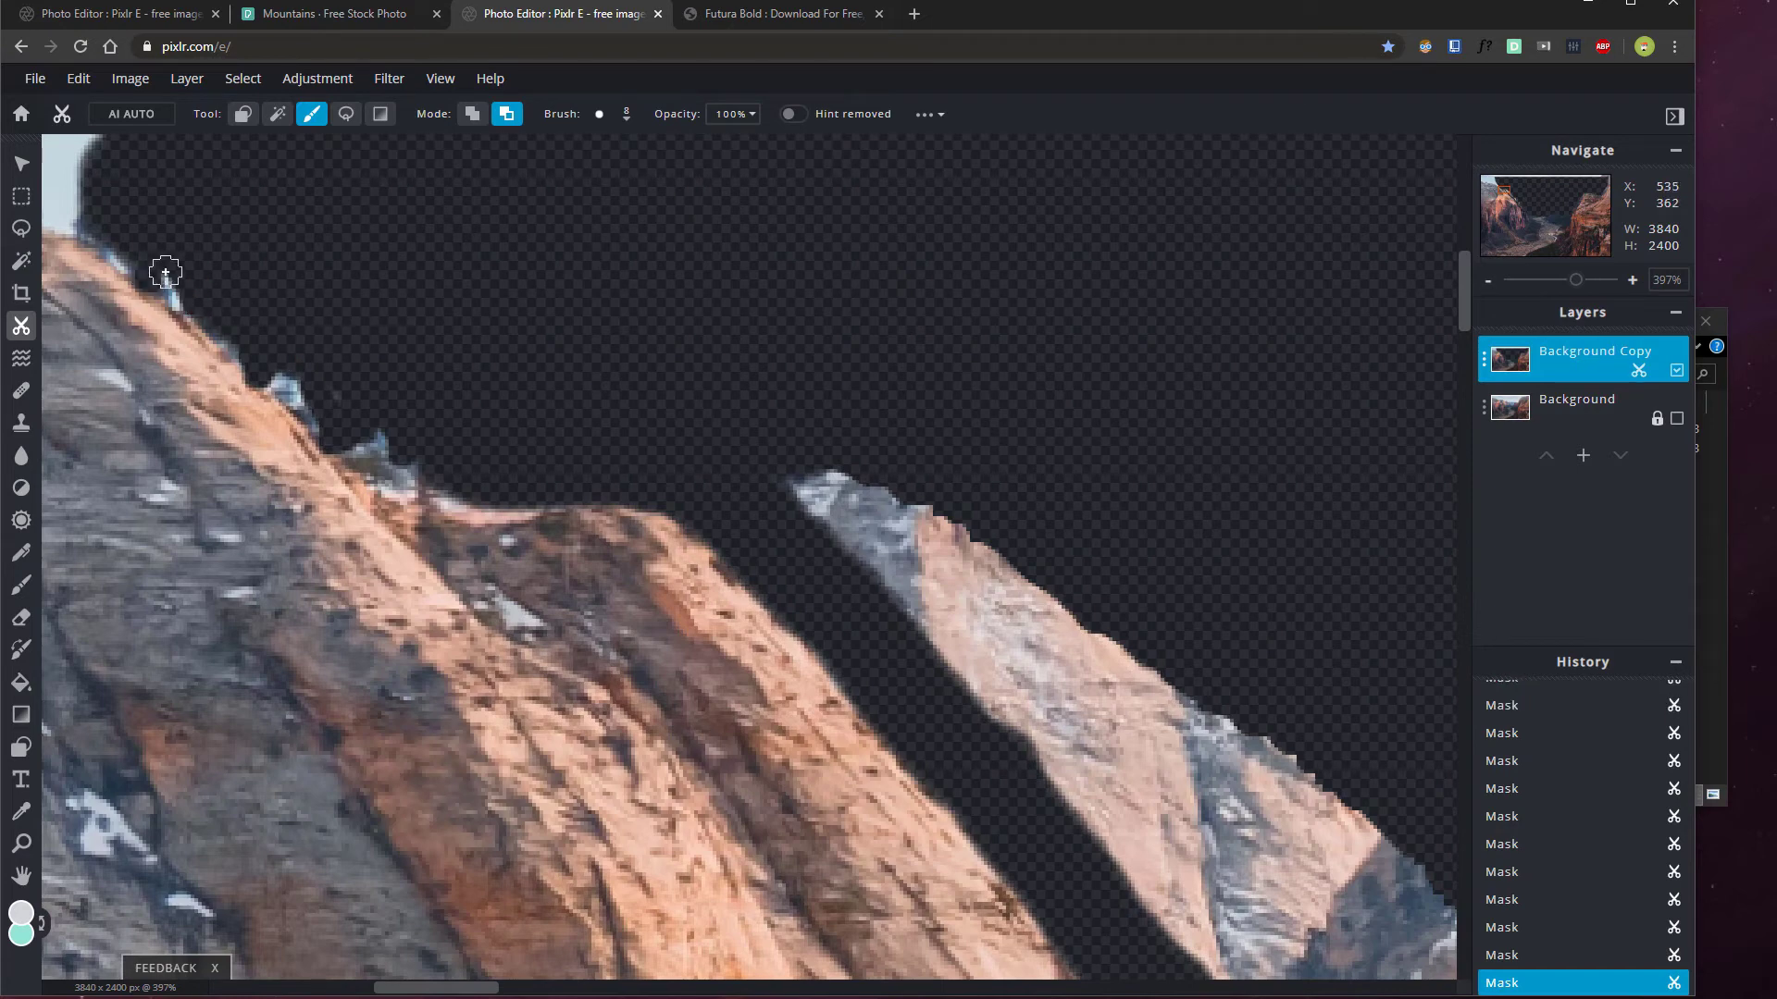
click(174, 278)
click(305, 385)
Continue the thin 8 px mask strip along the left cliff's snowy crest and up through the remaining sky
mouse_move(309, 305)
mouse_down()
mouse_move(596, 598)
mouse_move(915, 829)
mouse_up()
drag(551, 643, 218, 487)
scroll(553, 457, down, 6)
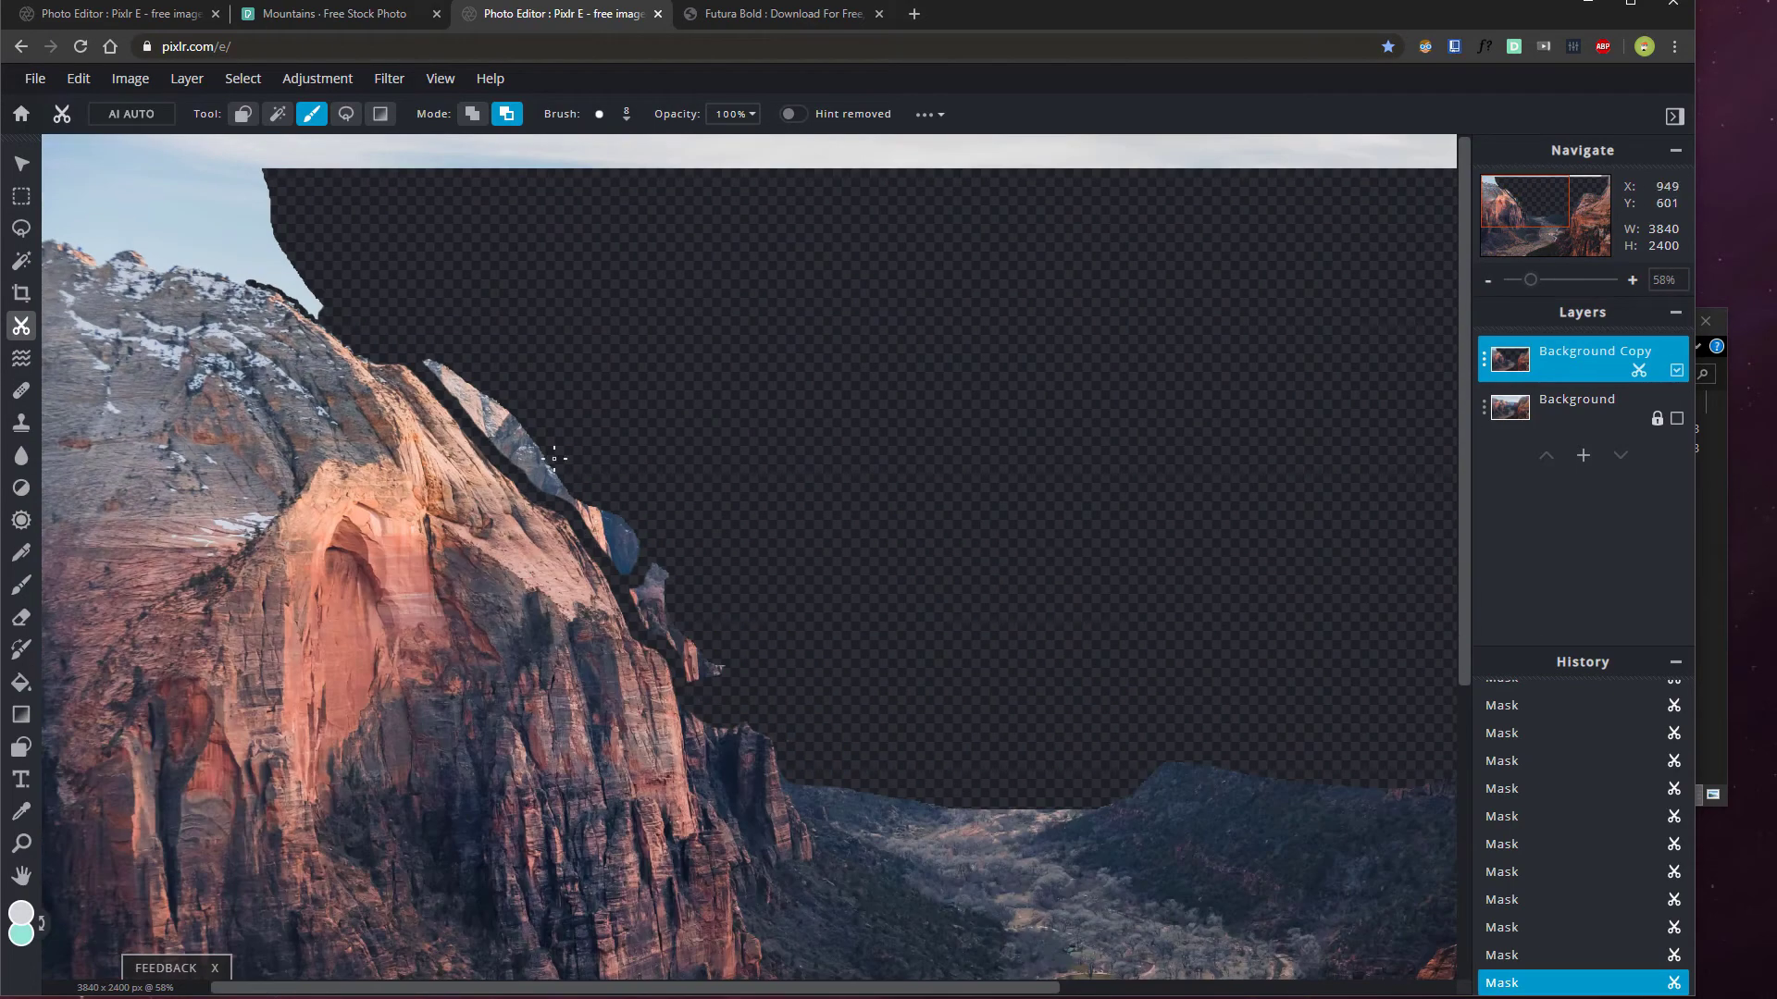
scroll(518, 298, down, 4)
scroll(185, 243, up, 2)
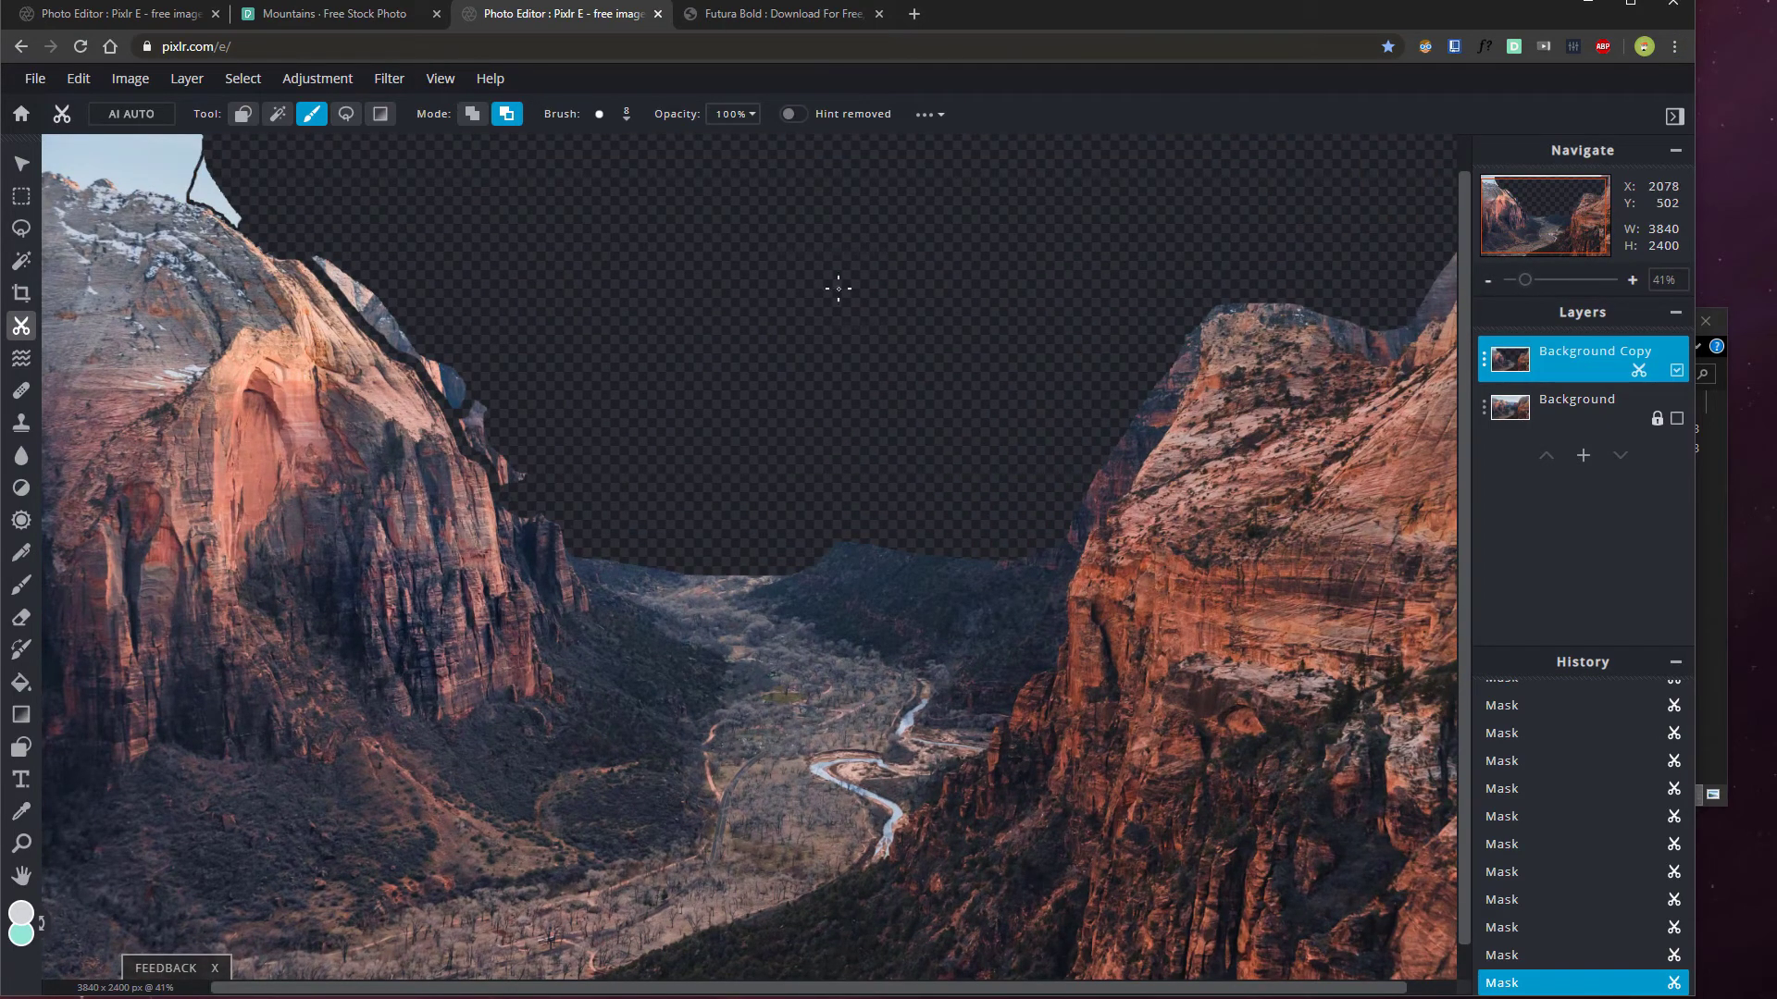
Set the mask brush to 24 px and mask out a strip up the right foreground cliff's edge to its summit
scroll(1051, 524, up, 3)
key(alt)
key(Escape)
scroll(1051, 524, up, 2)
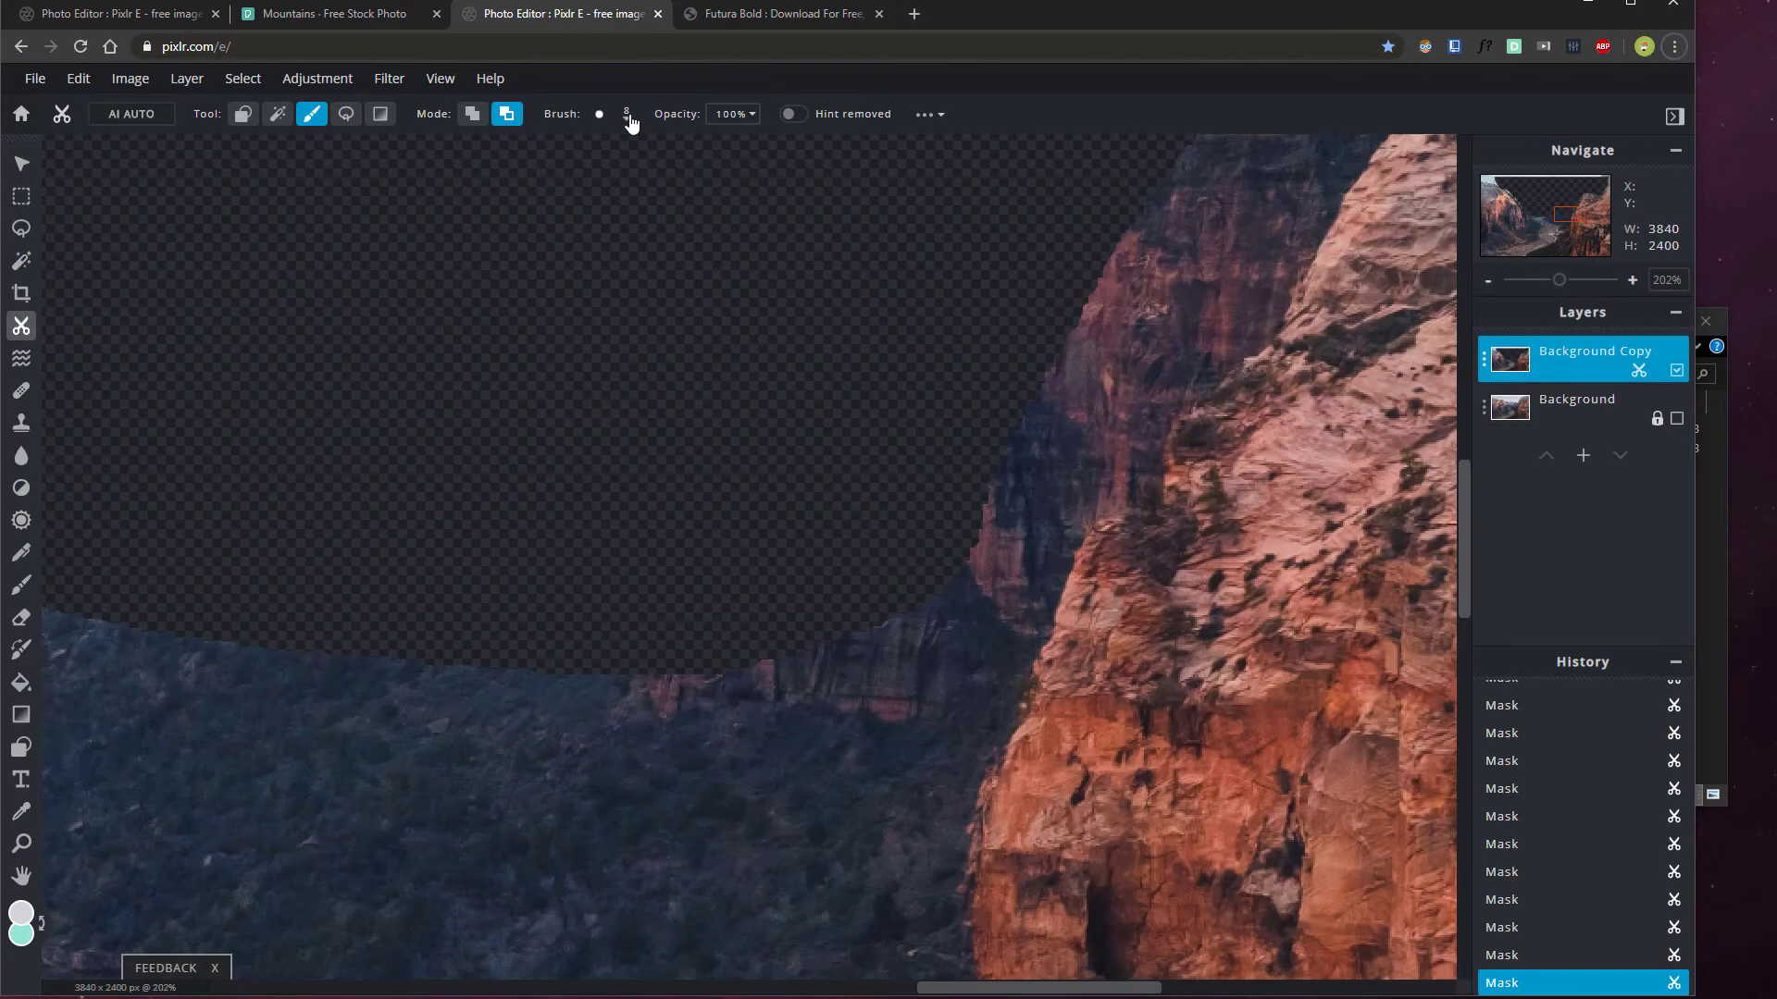
click(622, 113)
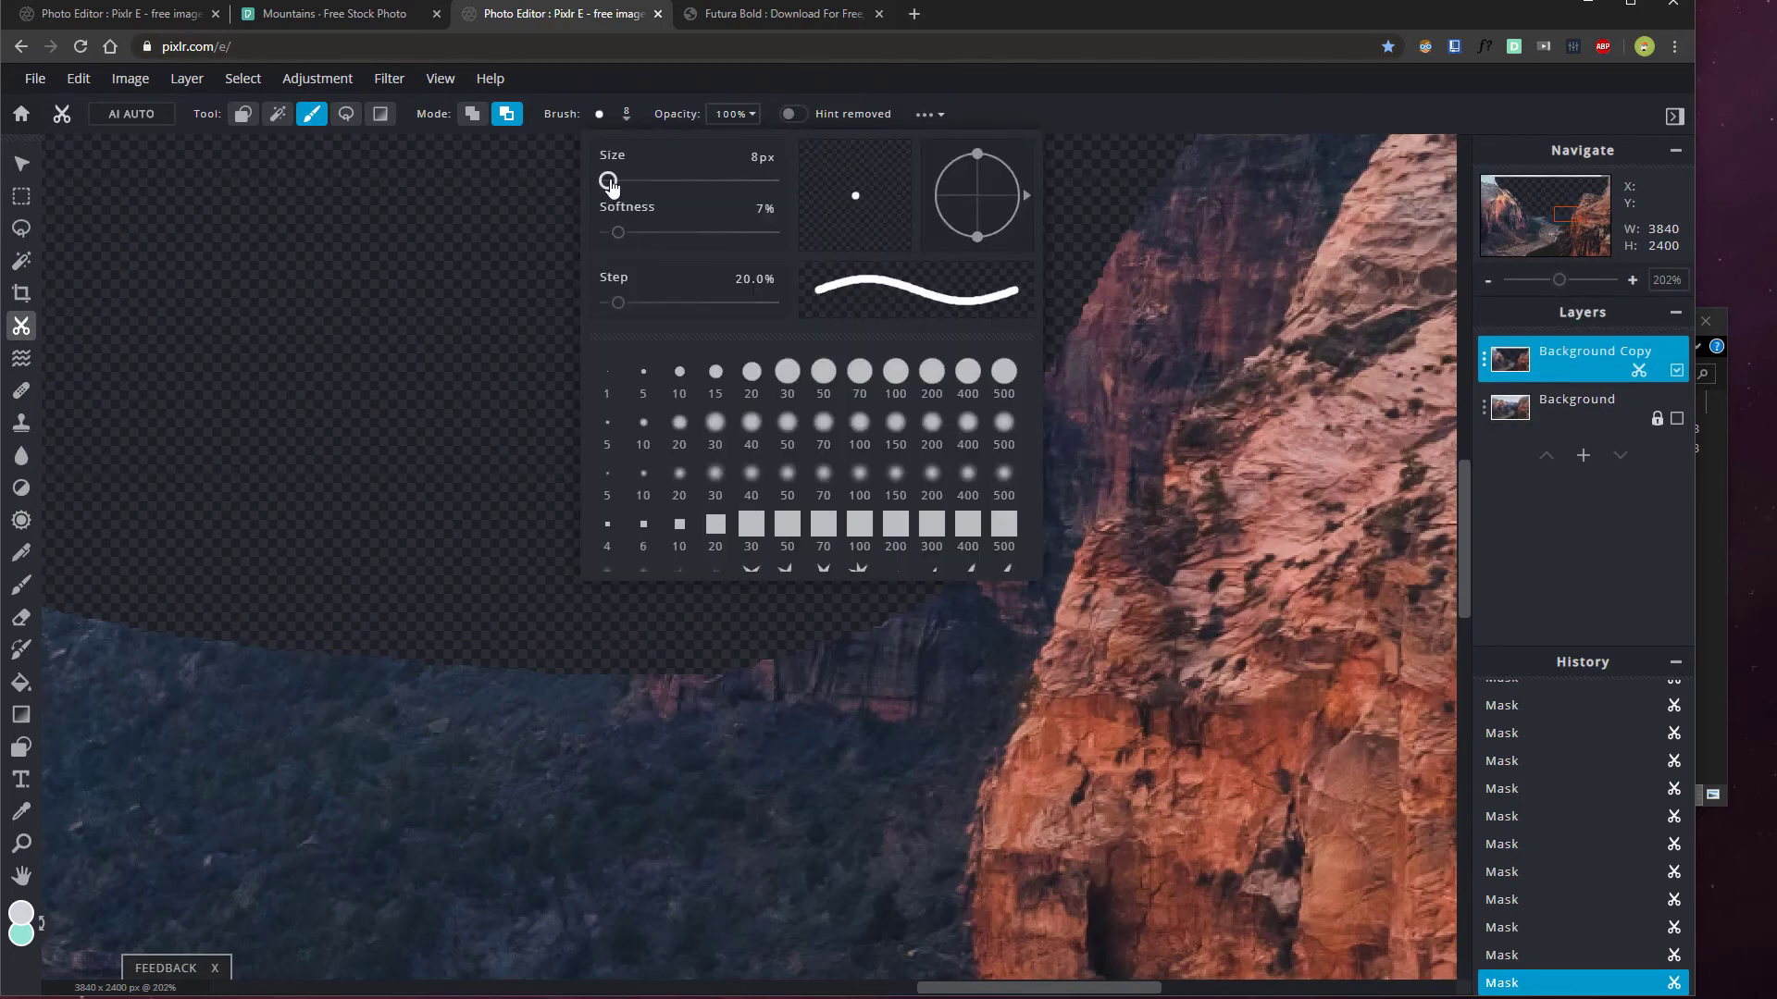
drag(611, 185, 615, 184)
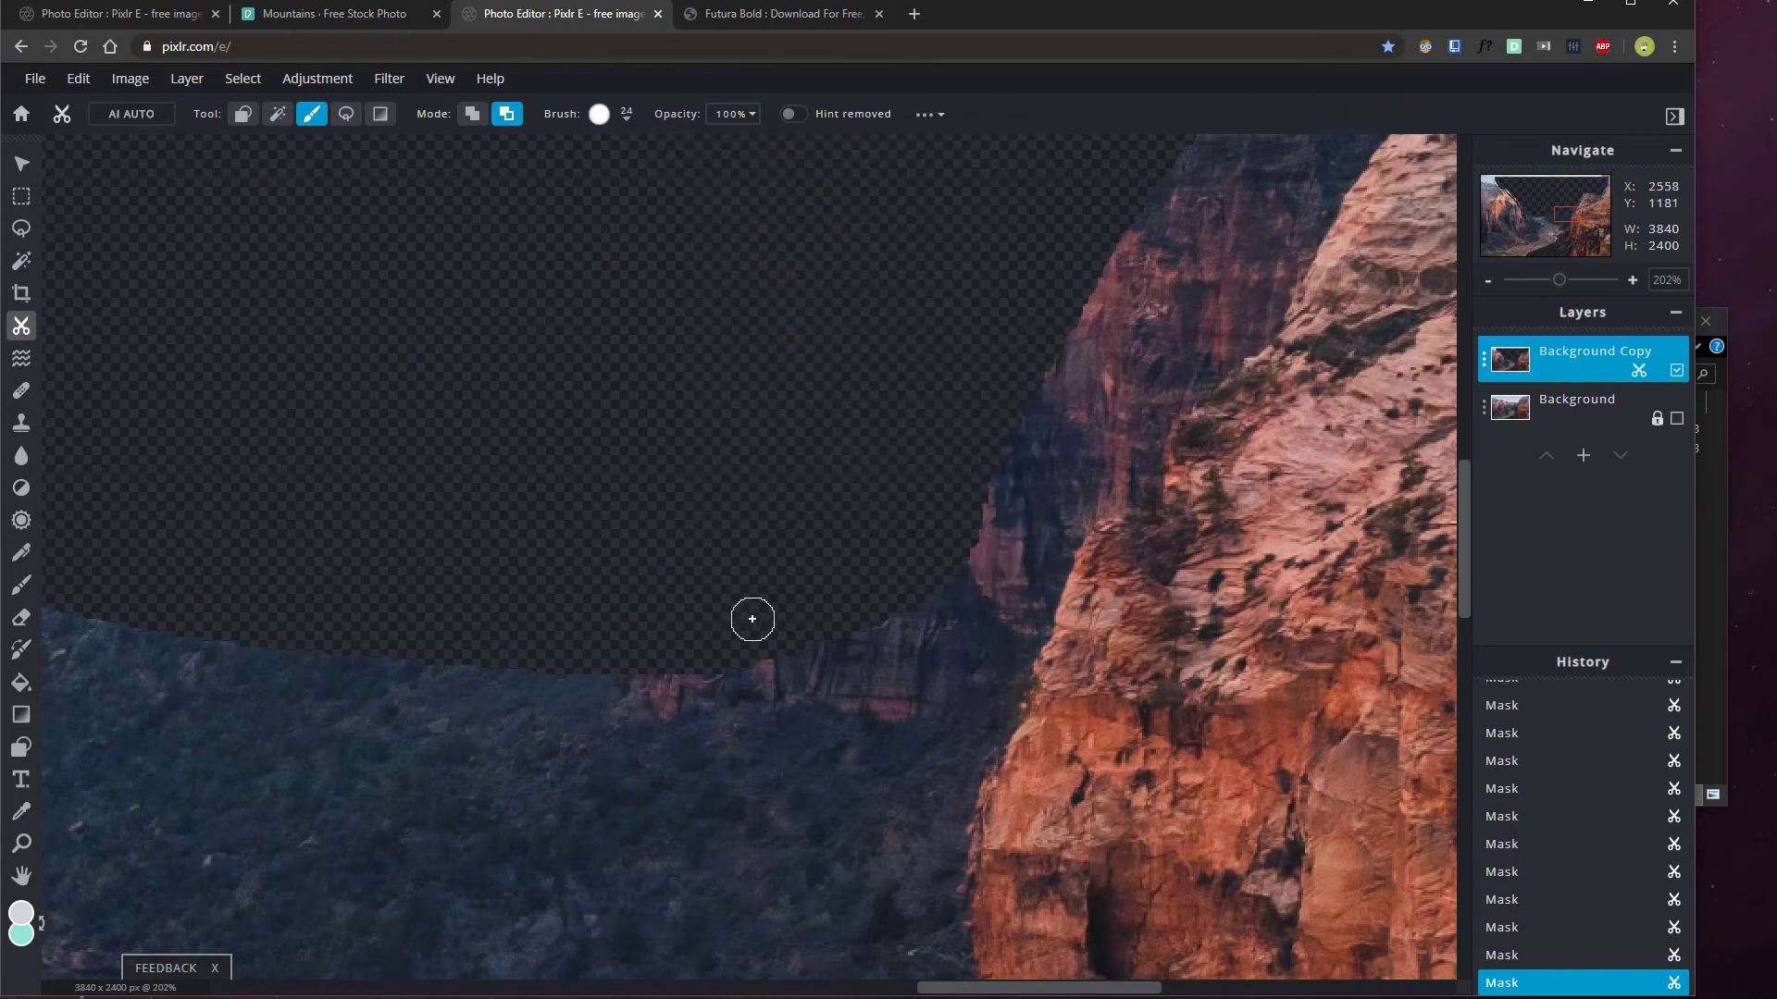
mouse_move(1067, 345)
mouse_down()
mouse_move(972, 496)
mouse_move(1089, 361)
mouse_move(1099, 477)
mouse_move(872, 586)
mouse_move(857, 623)
mouse_move(1030, 623)
mouse_move(1066, 503)
mouse_move(903, 576)
mouse_move(956, 586)
mouse_move(1029, 561)
mouse_move(1073, 413)
mouse_move(1009, 507)
mouse_move(1063, 508)
mouse_up()
scroll(614, 734, up, 5)
scroll(614, 734, right, 5)
mouse_move(615, 734)
mouse_down()
mouse_move(820, 464)
mouse_move(646, 730)
mouse_move(756, 489)
mouse_move(680, 458)
mouse_up()
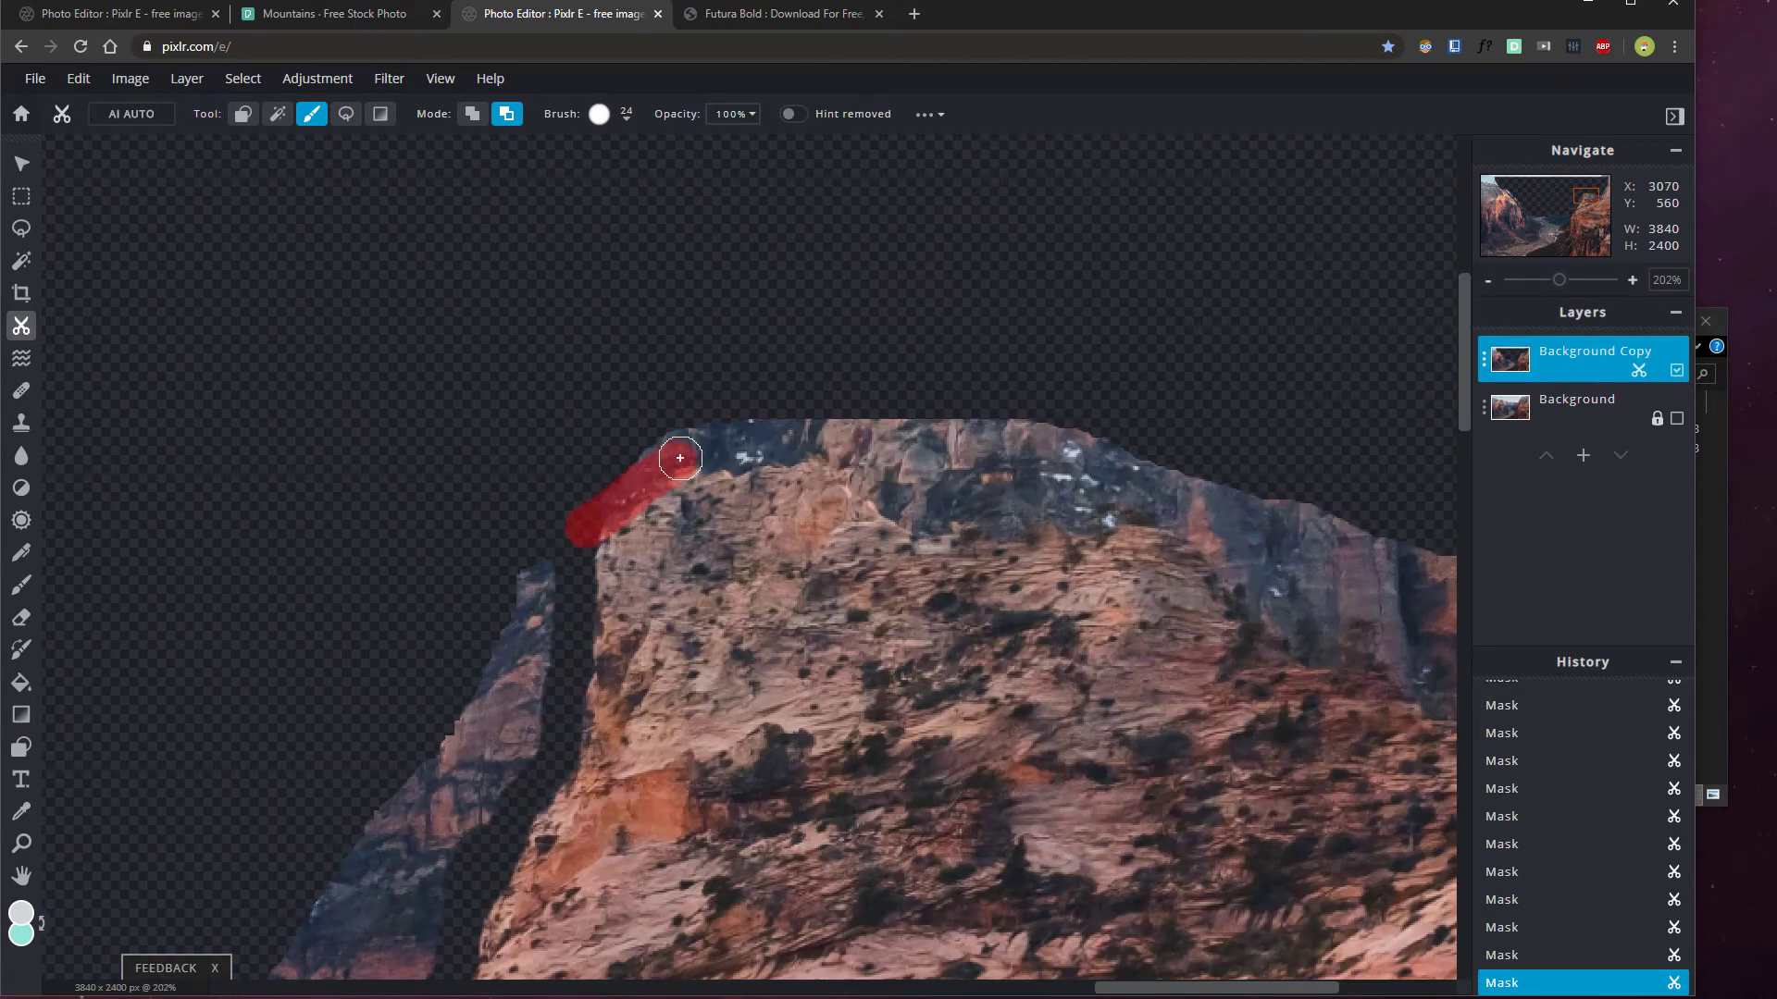
Extend the 24 px mask strip across the right cliff's summit and up its slope towards the image border
scroll(680, 458, right, 5)
mouse_move(793, 475)
mouse_down()
mouse_move(1022, 614)
mouse_move(1104, 597)
mouse_move(1146, 552)
mouse_move(1215, 403)
mouse_move(1190, 642)
mouse_move(1207, 668)
mouse_move(1287, 518)
mouse_up()
scroll(1023, 615, up, 3)
drag(1316, 476, 1393, 335)
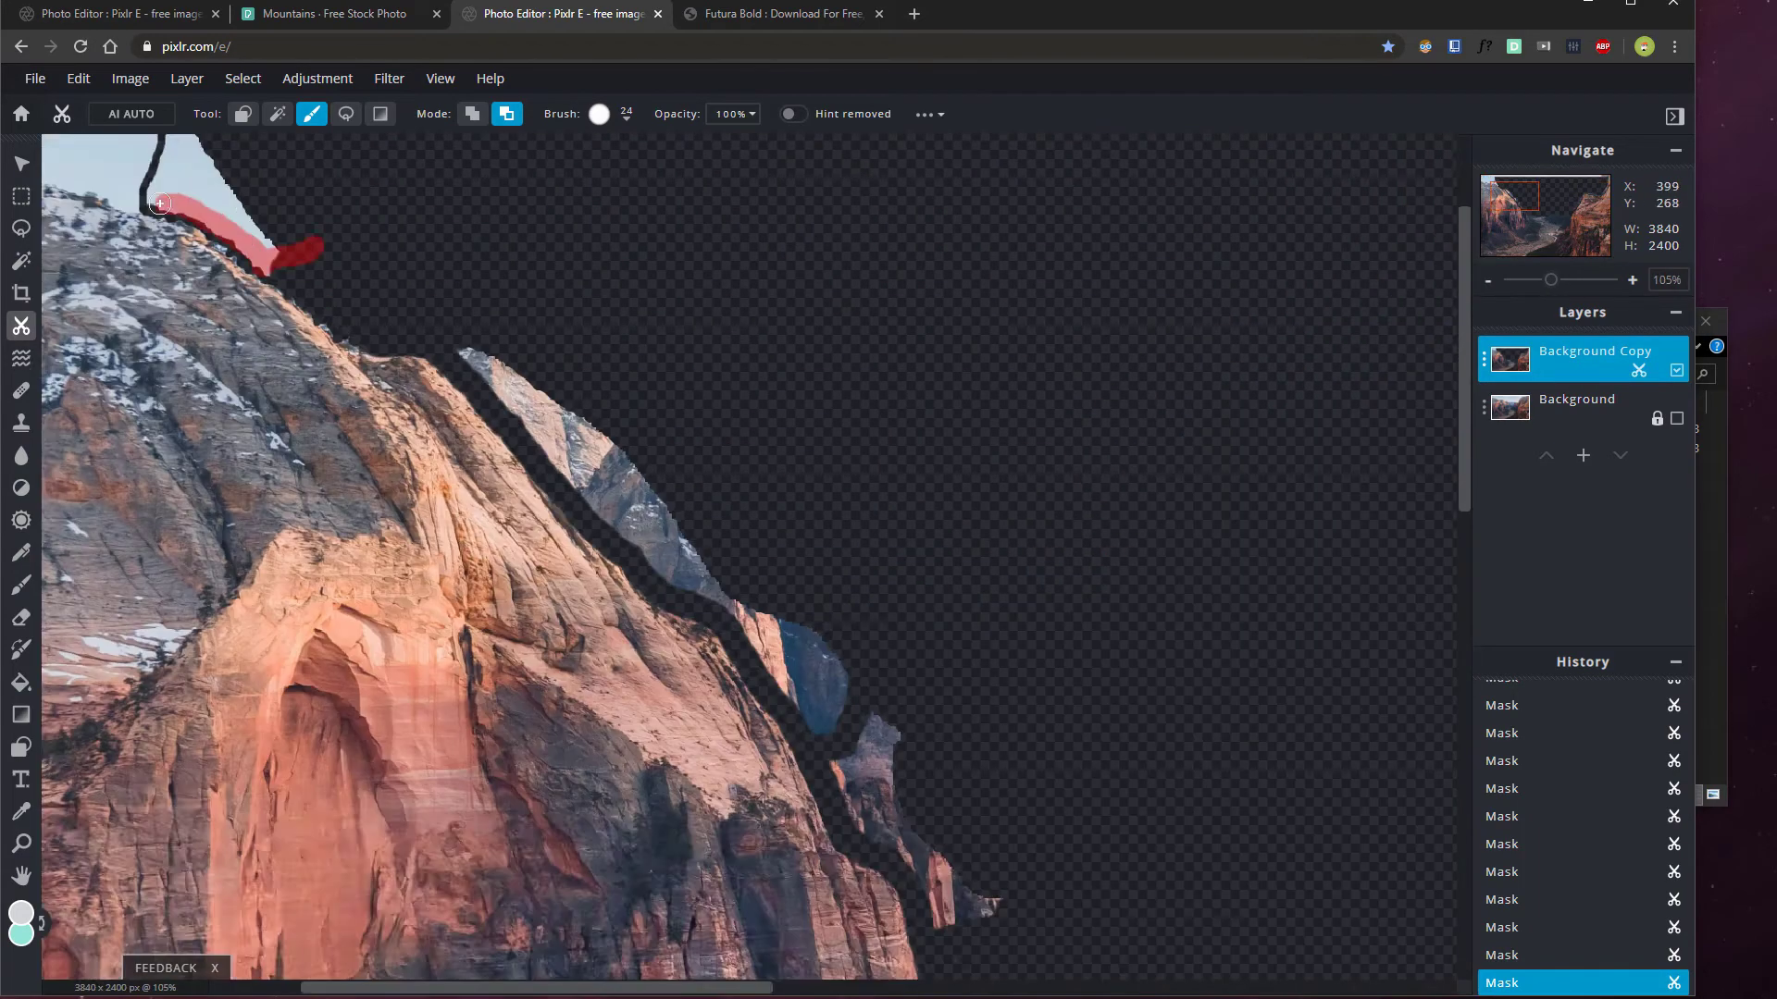
Mask out the sky directly above the left cliff's snowy crest with the 24 px brush
drag(160, 203, 148, 201)
drag(337, 215, 342, 381)
drag(148, 372, 48, 345)
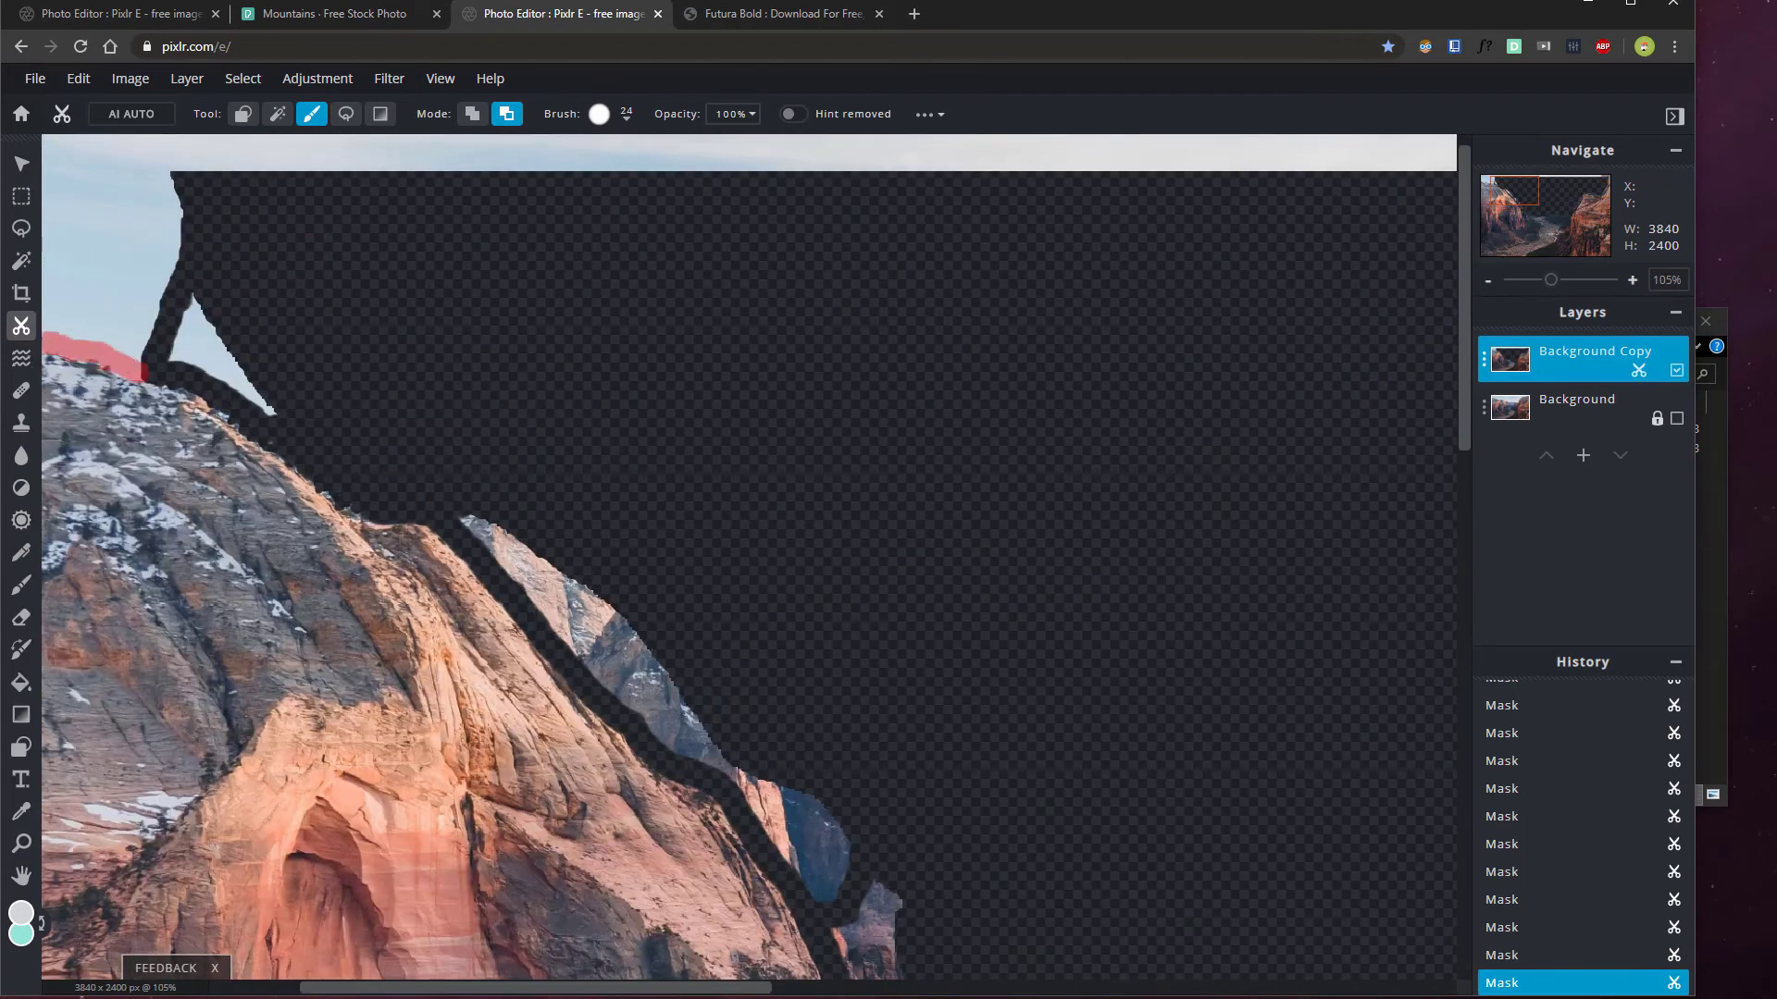
Lasso-mask out the leftover distant cliffs beside the left cliff and the isolated sky wedges above its crest
scroll(342, 382, down, 9)
scroll(389, 357, up, 10)
scroll(289, 332, down, 1)
scroll(289, 332, down, 5)
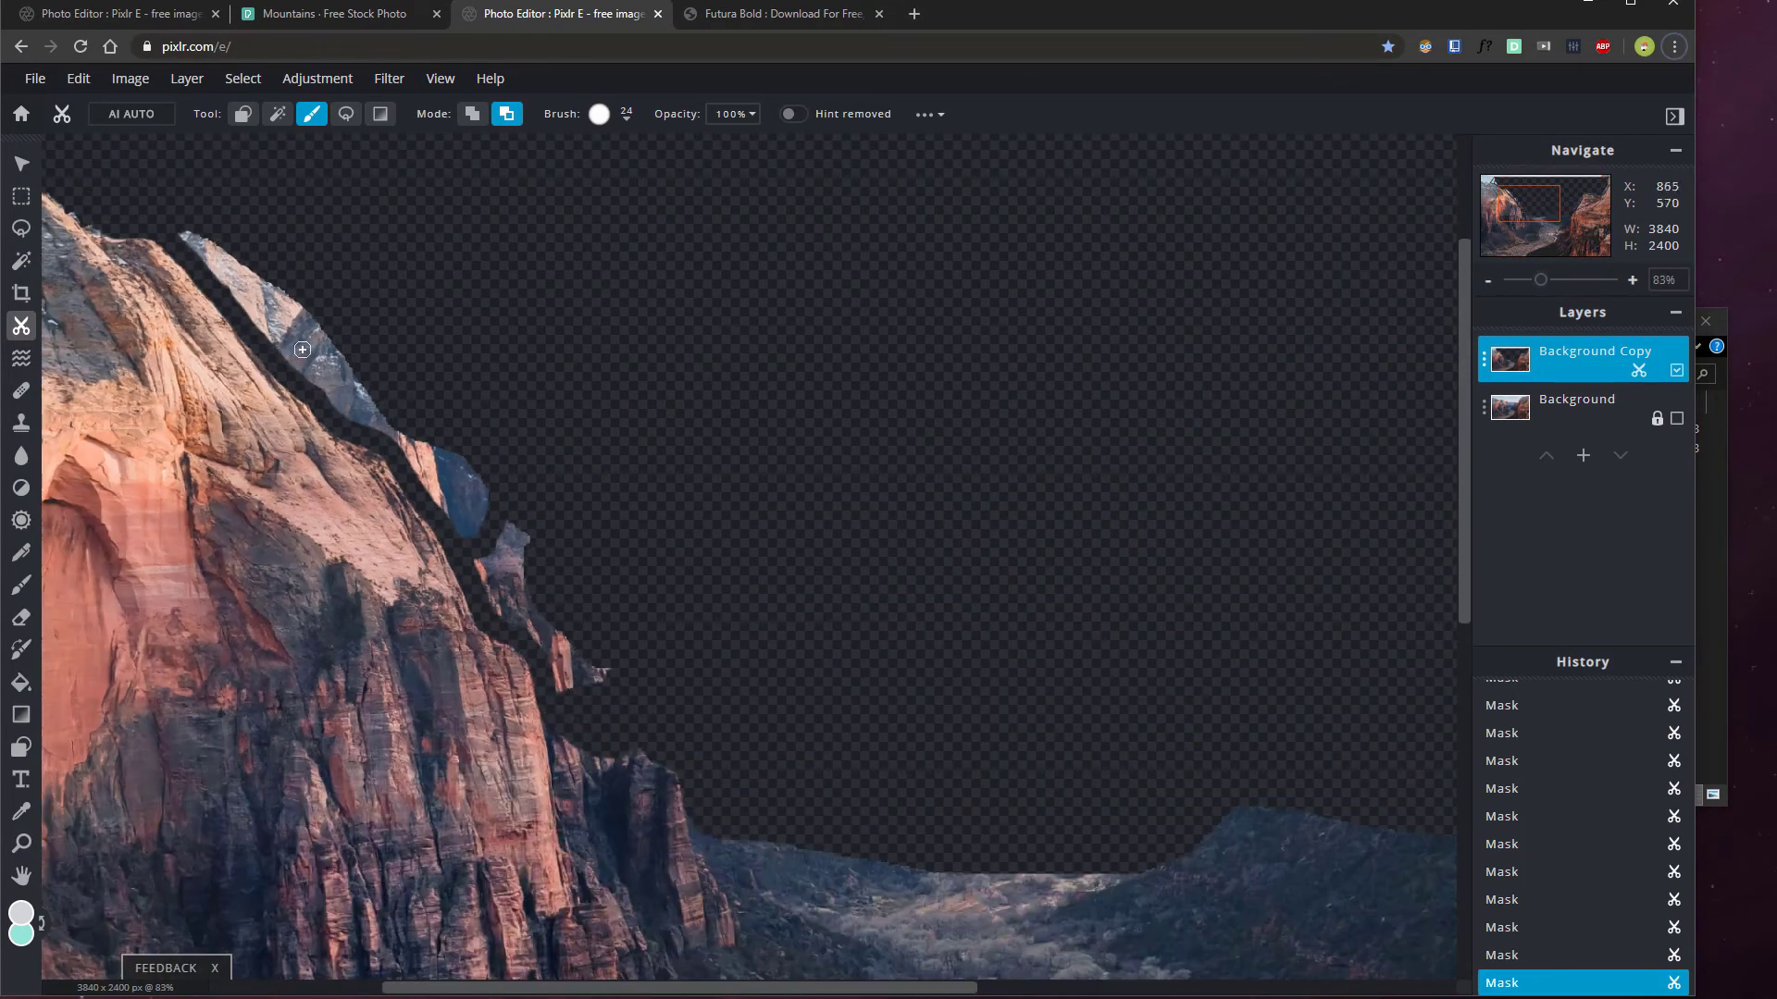
scroll(709, 357, up, 4)
scroll(429, 243, up, 2)
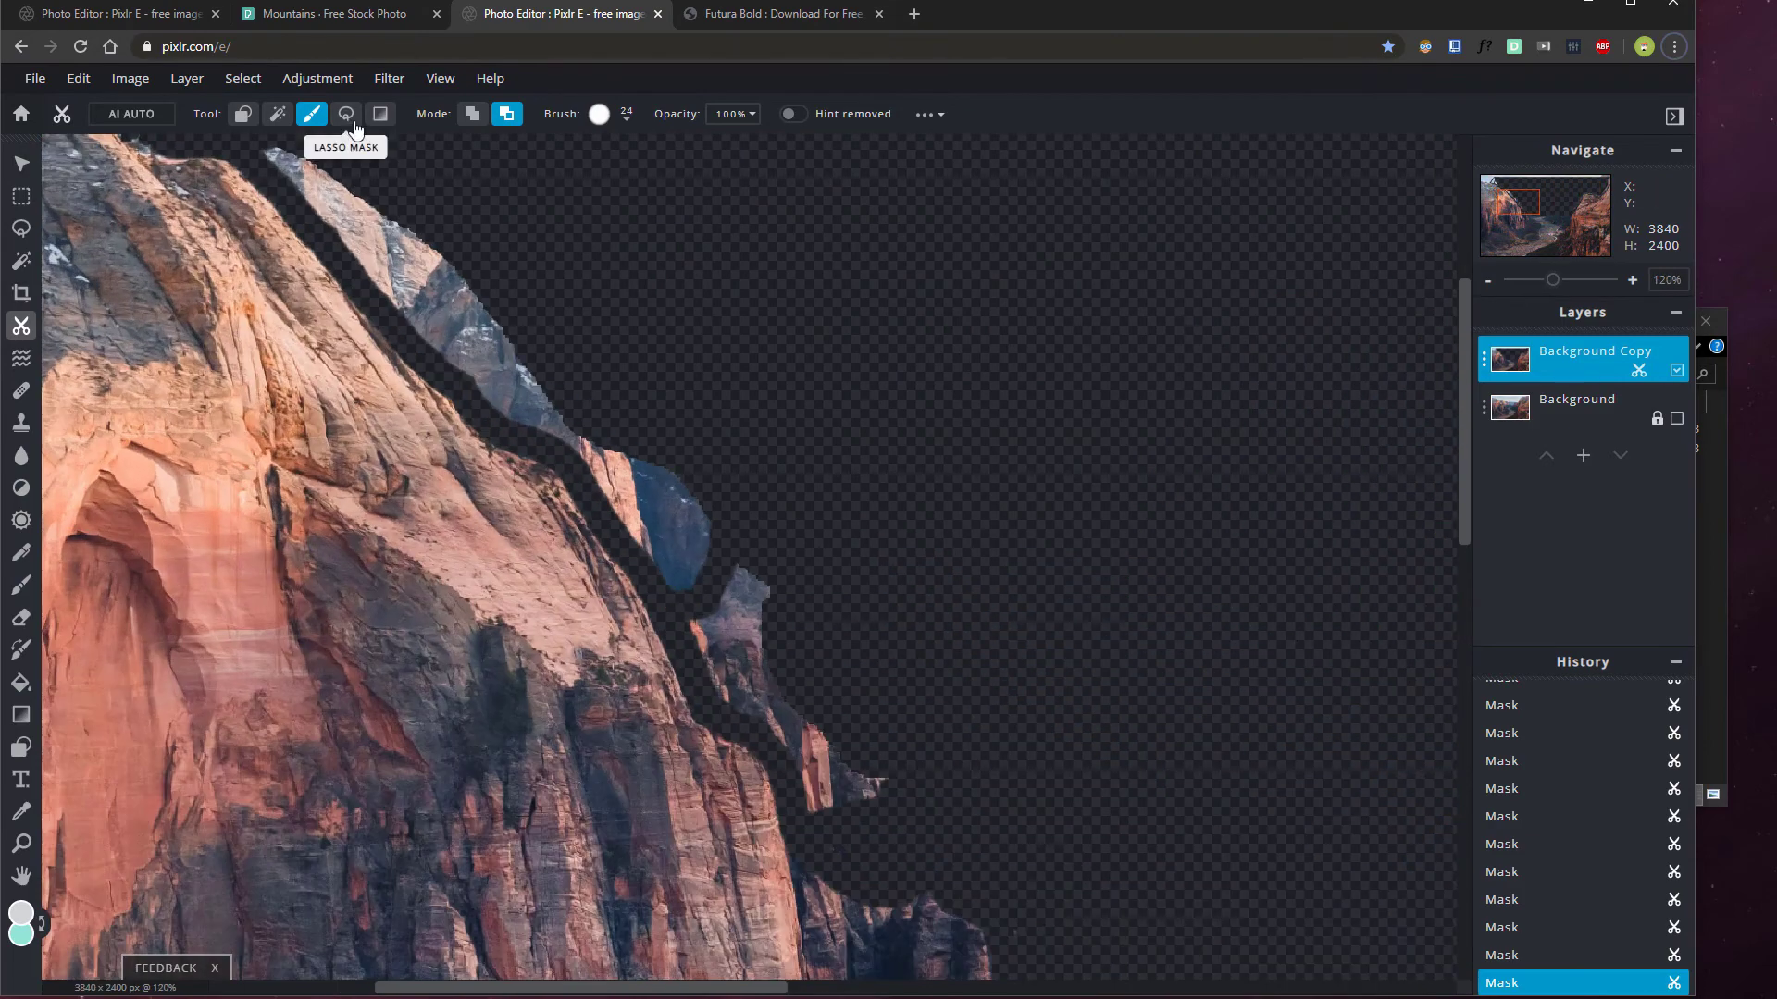
click(345, 115)
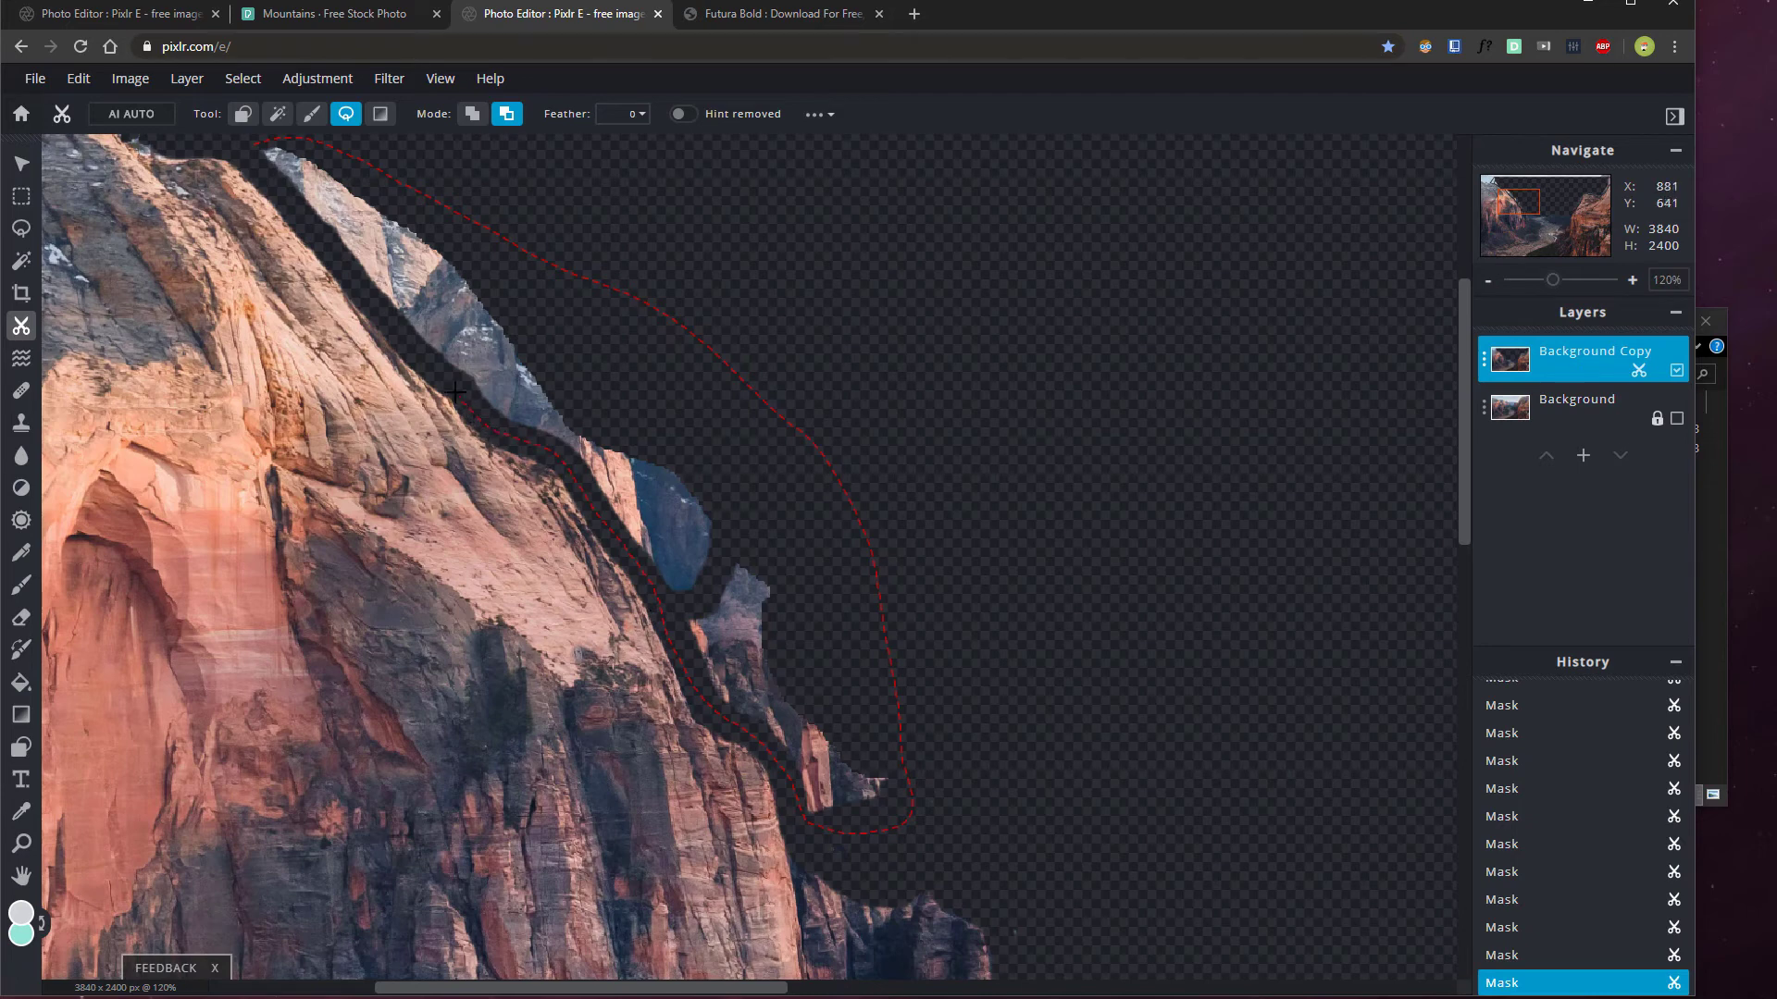
drag(255, 170, 258, 150)
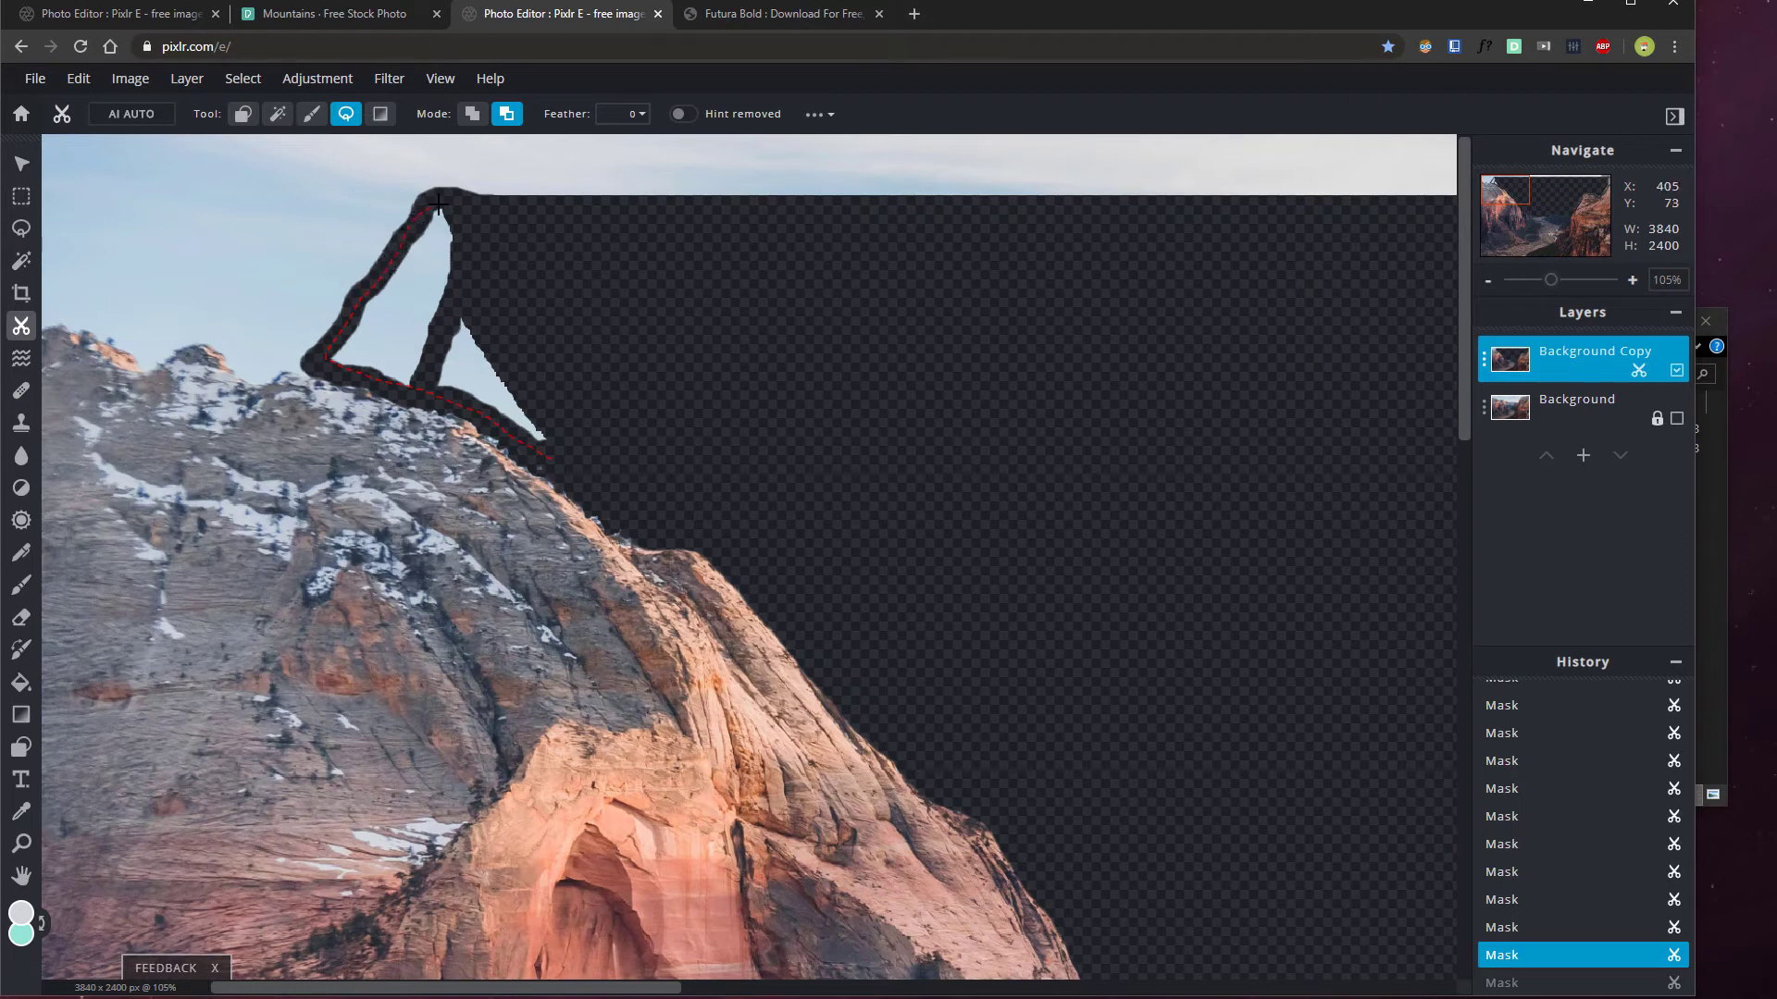
click(575, 460)
scroll(508, 384, right, 15)
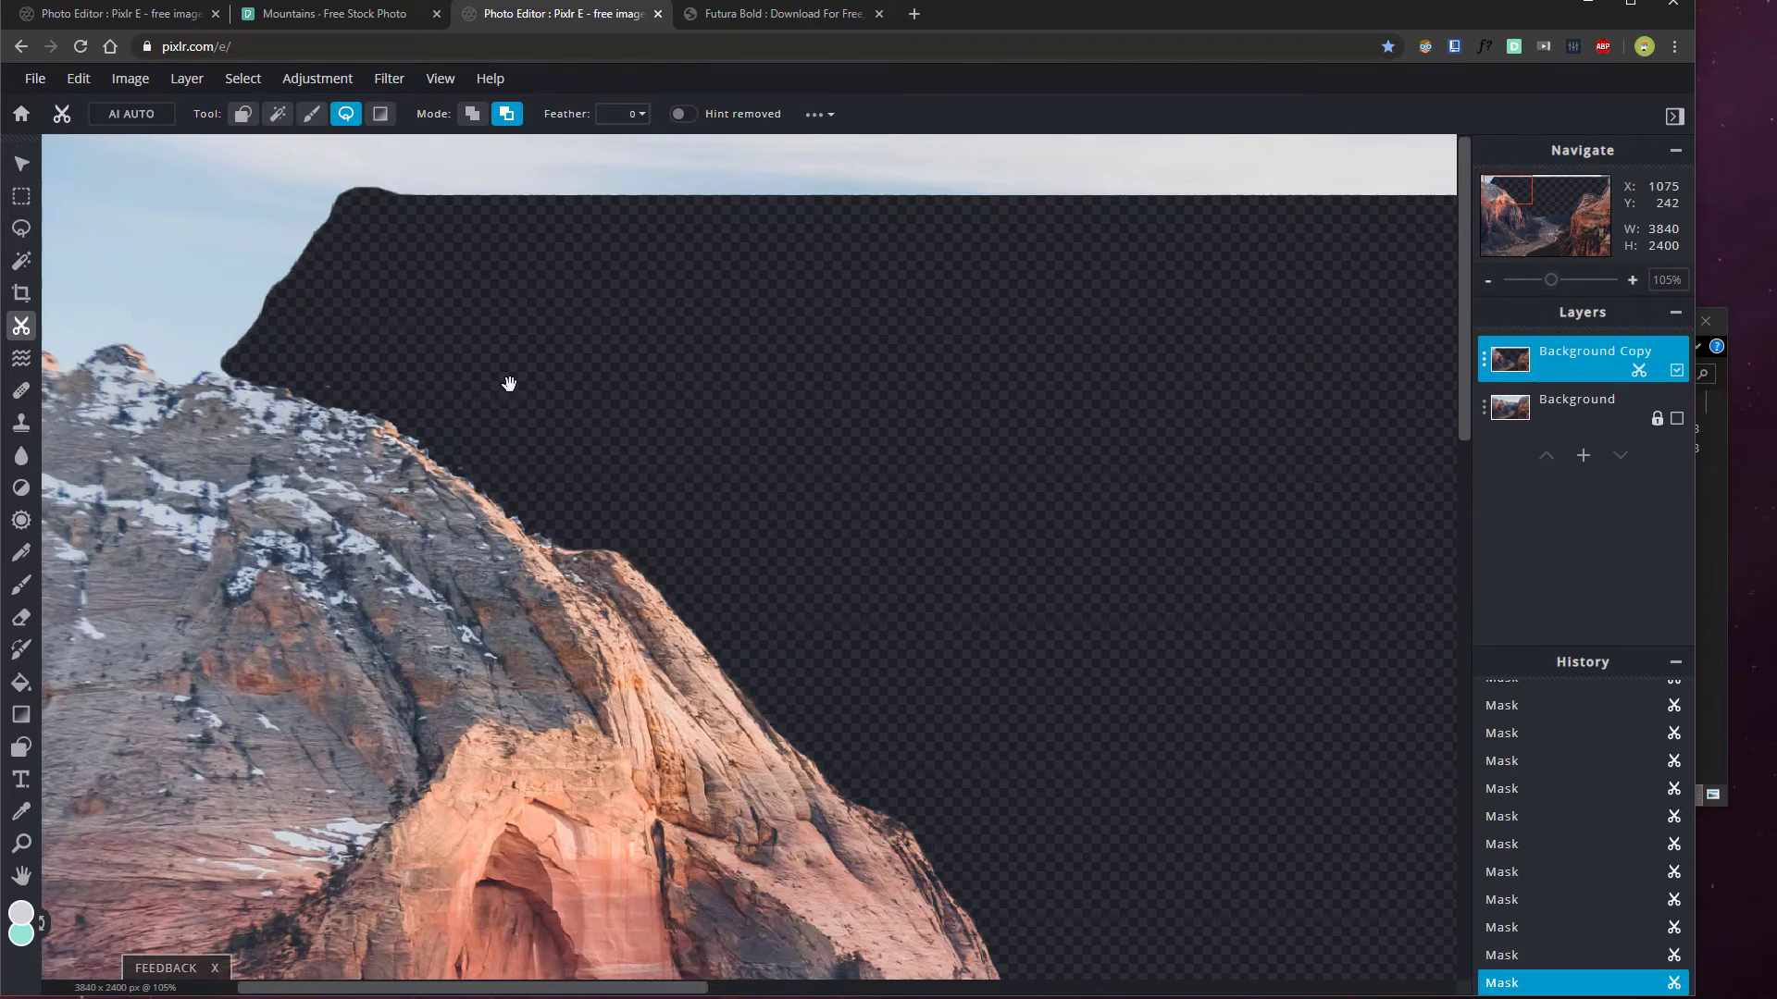
Lasso-mask out the leftover background rock along the right cliff's edge, summit and upper slope
scroll(916, 399, right, 3)
scroll(599, 492, down, 5)
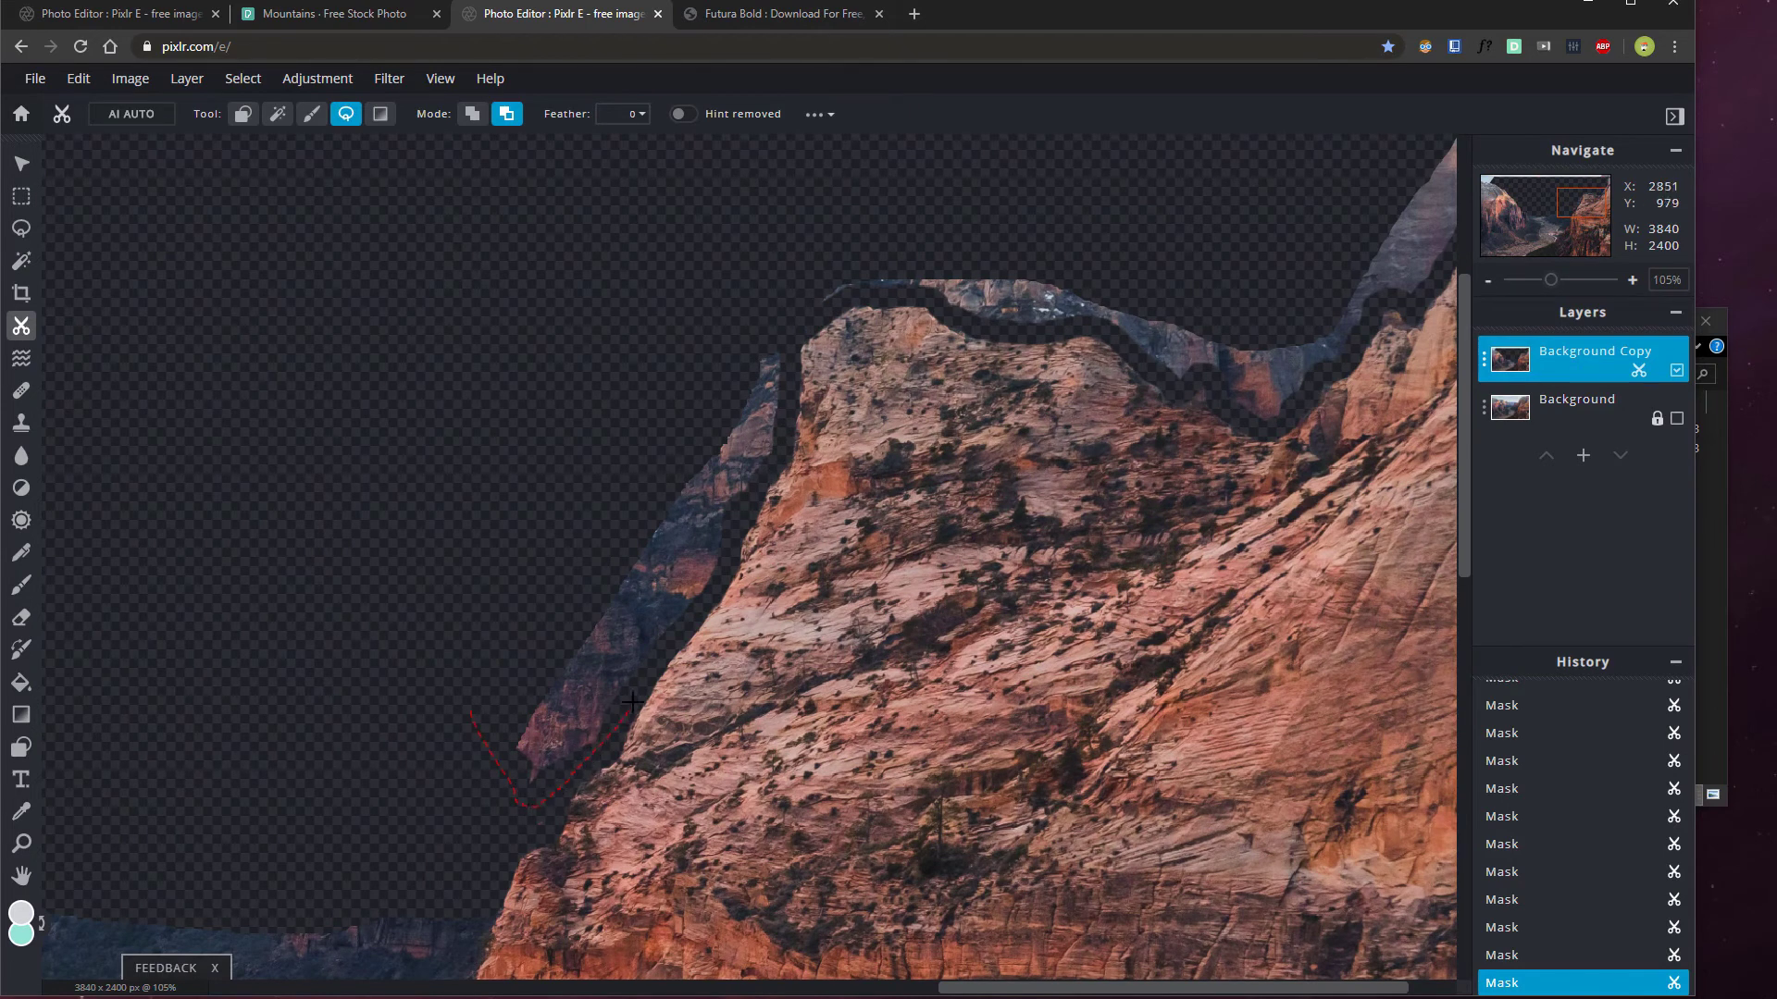
click(666, 344)
click(834, 308)
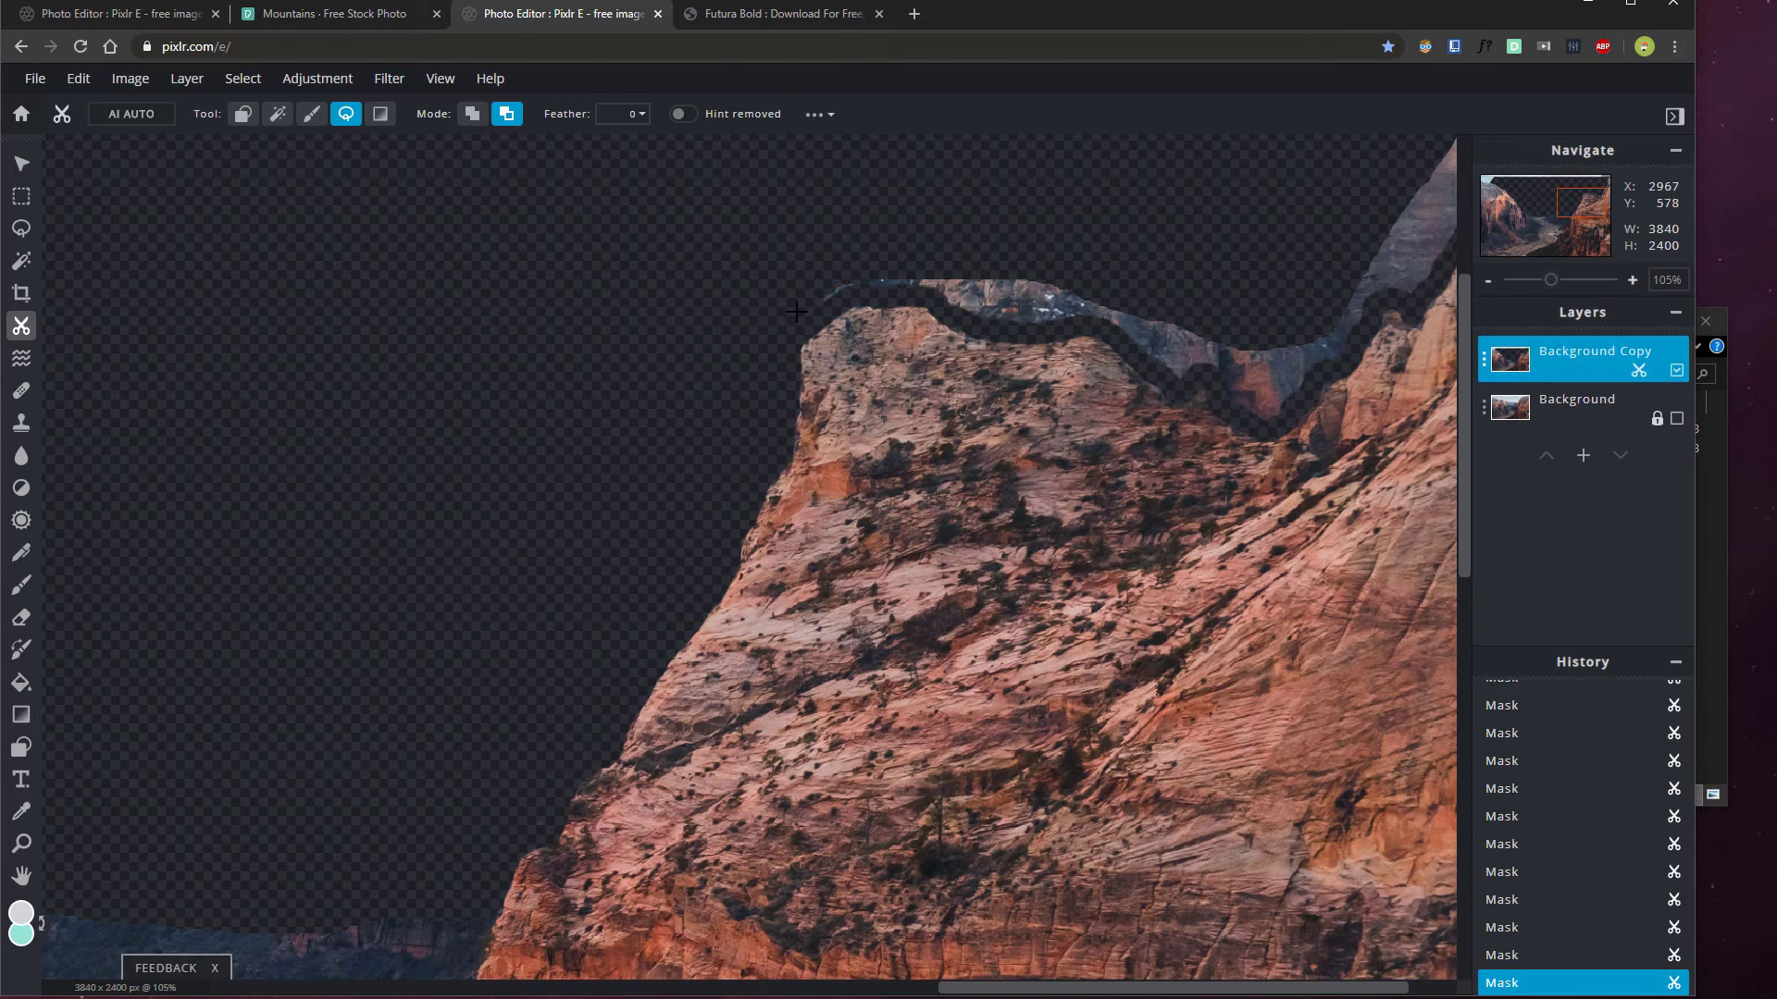
drag(1050, 246, 513, 569)
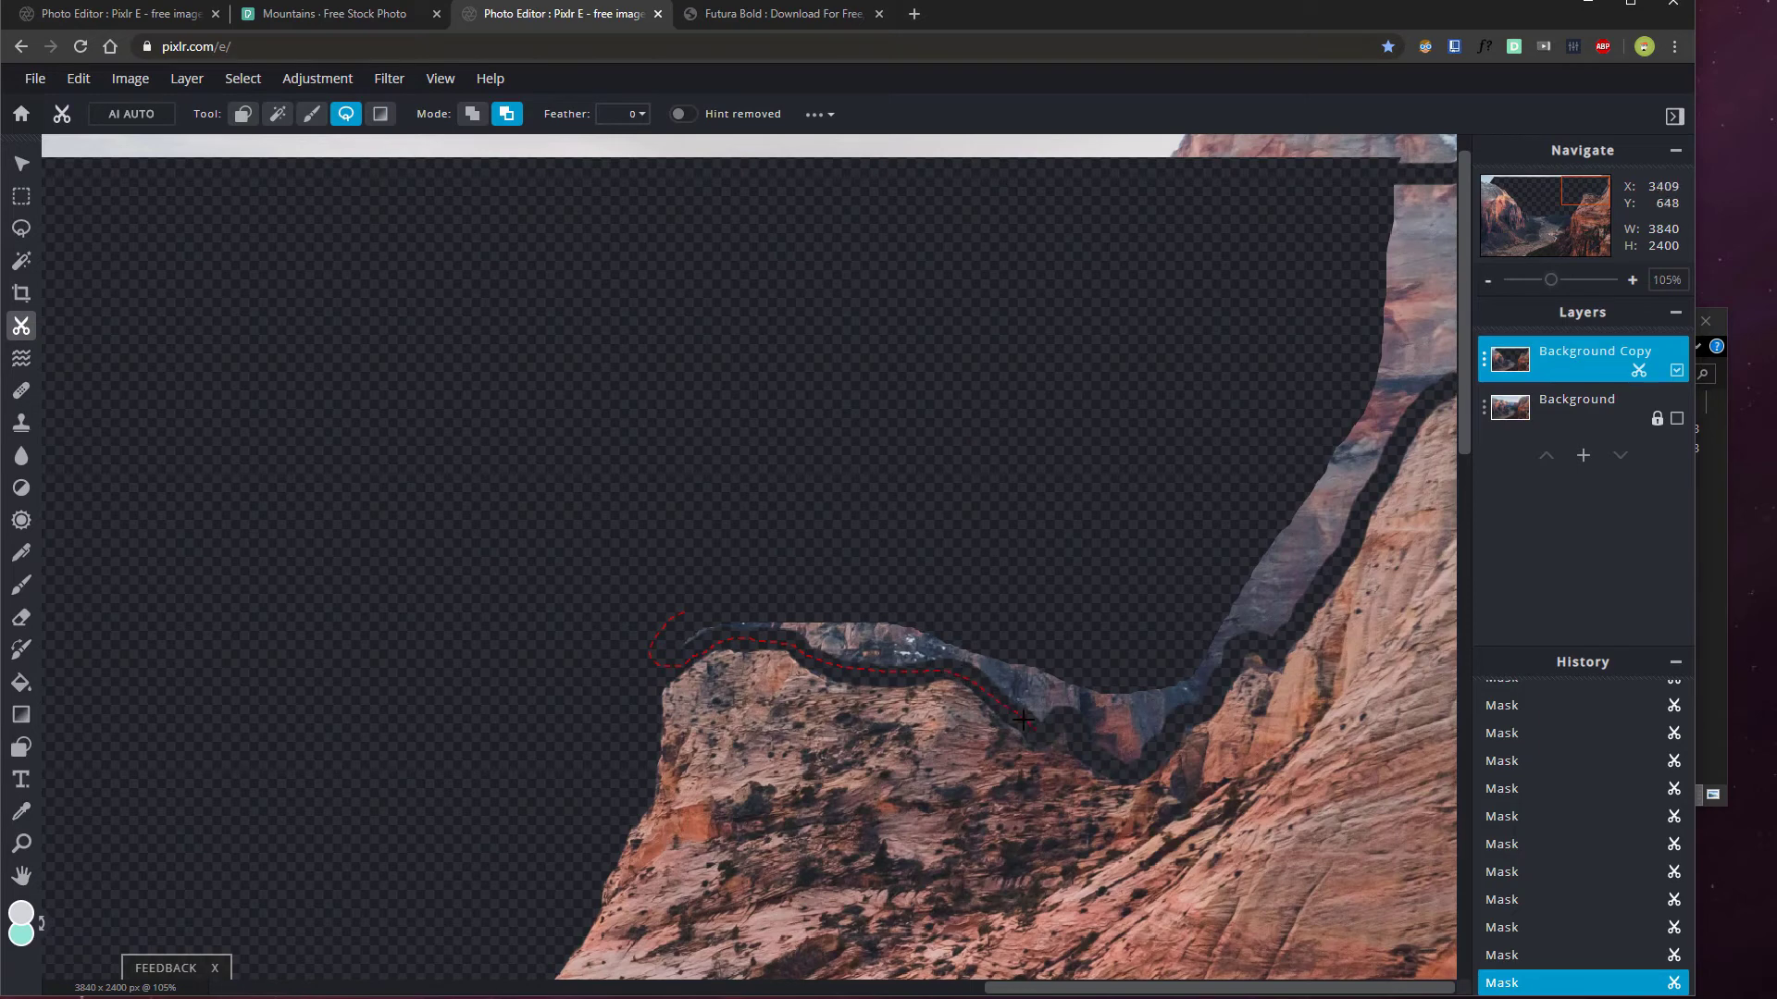
drag(1343, 537, 647, 599)
Lasso-mask out the remaining strip of sky and rock along the image's upper edge, and inspect the whole cutout
scroll(647, 598, down, 7)
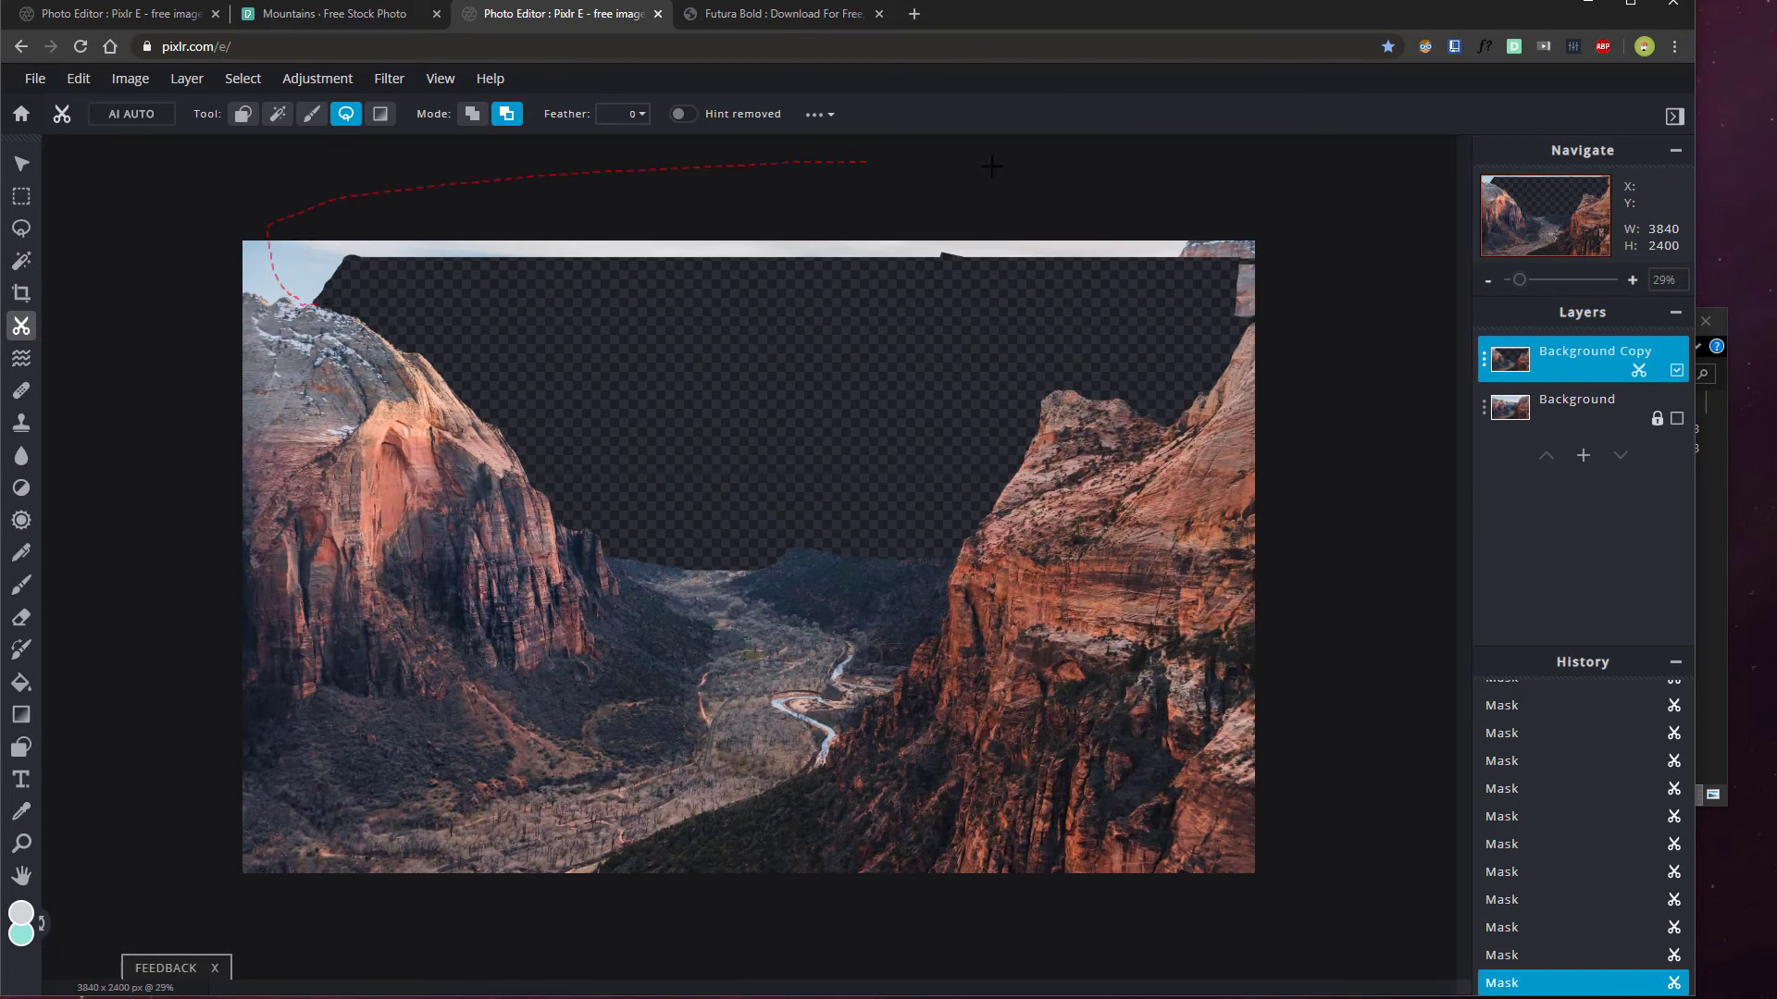
drag(1263, 313, 1258, 314)
scroll(452, 377, up, 2)
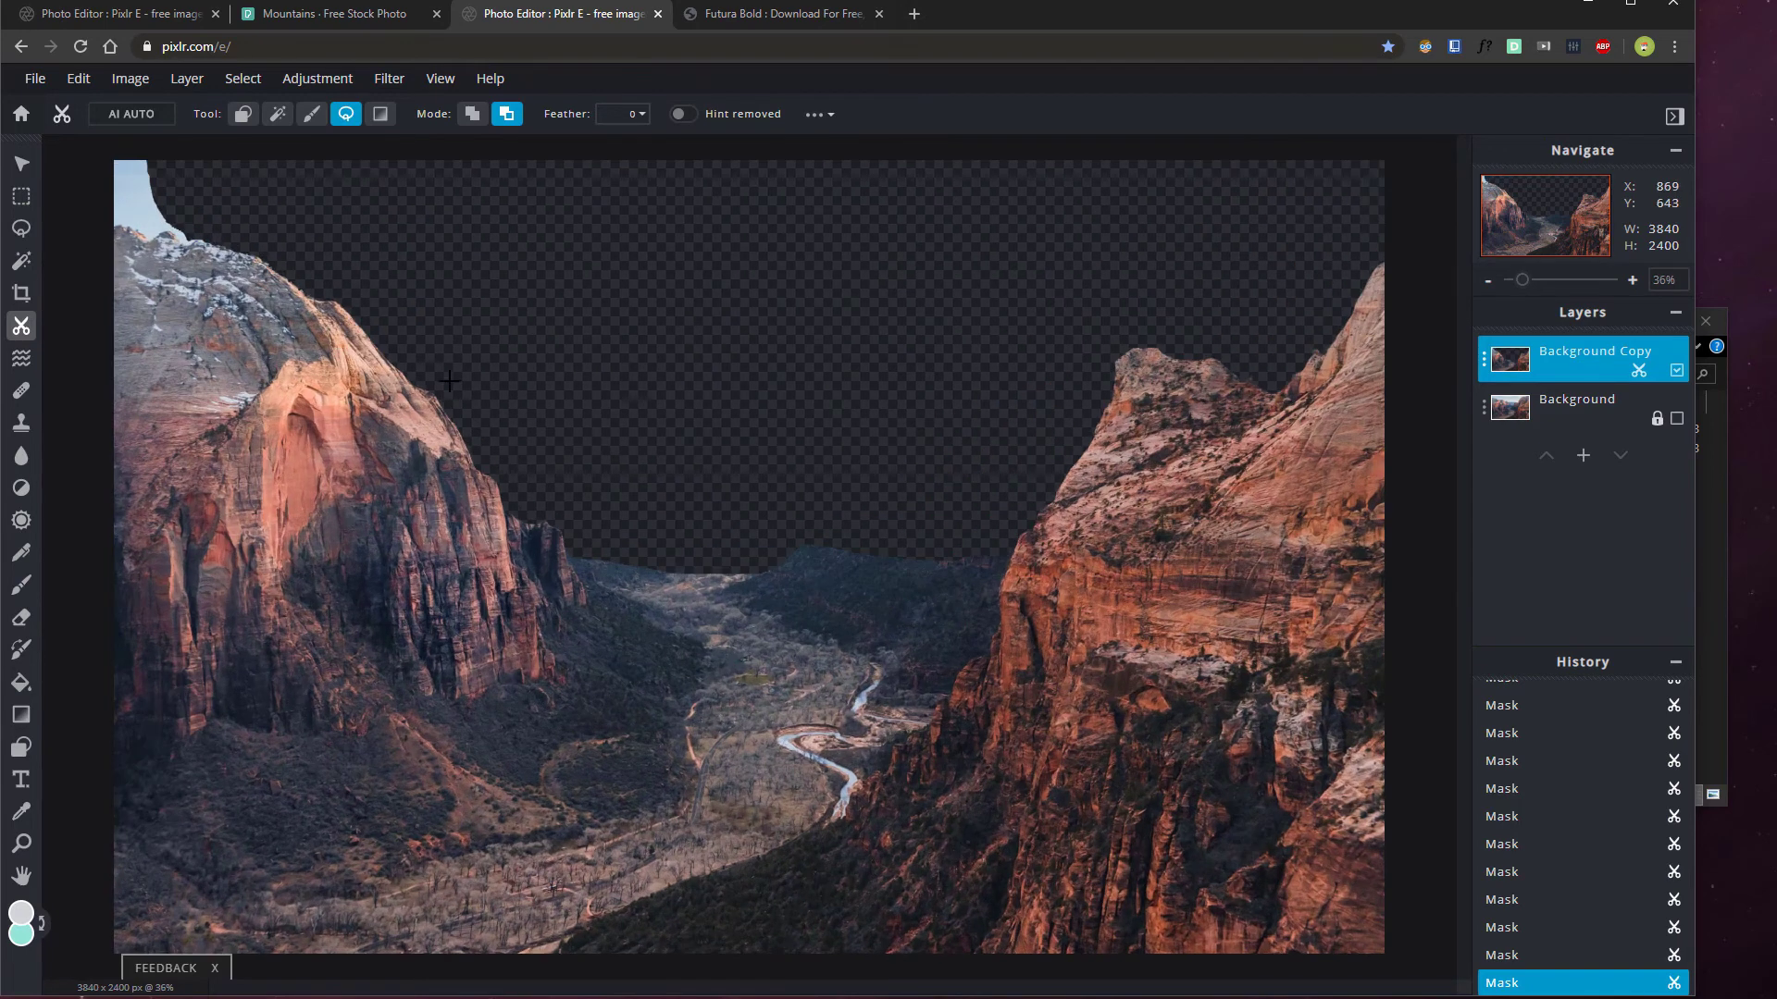
scroll(505, 386, down, 1)
scroll(400, 330, up, 2)
scroll(477, 372, down, 2)
scroll(477, 371, up, 2)
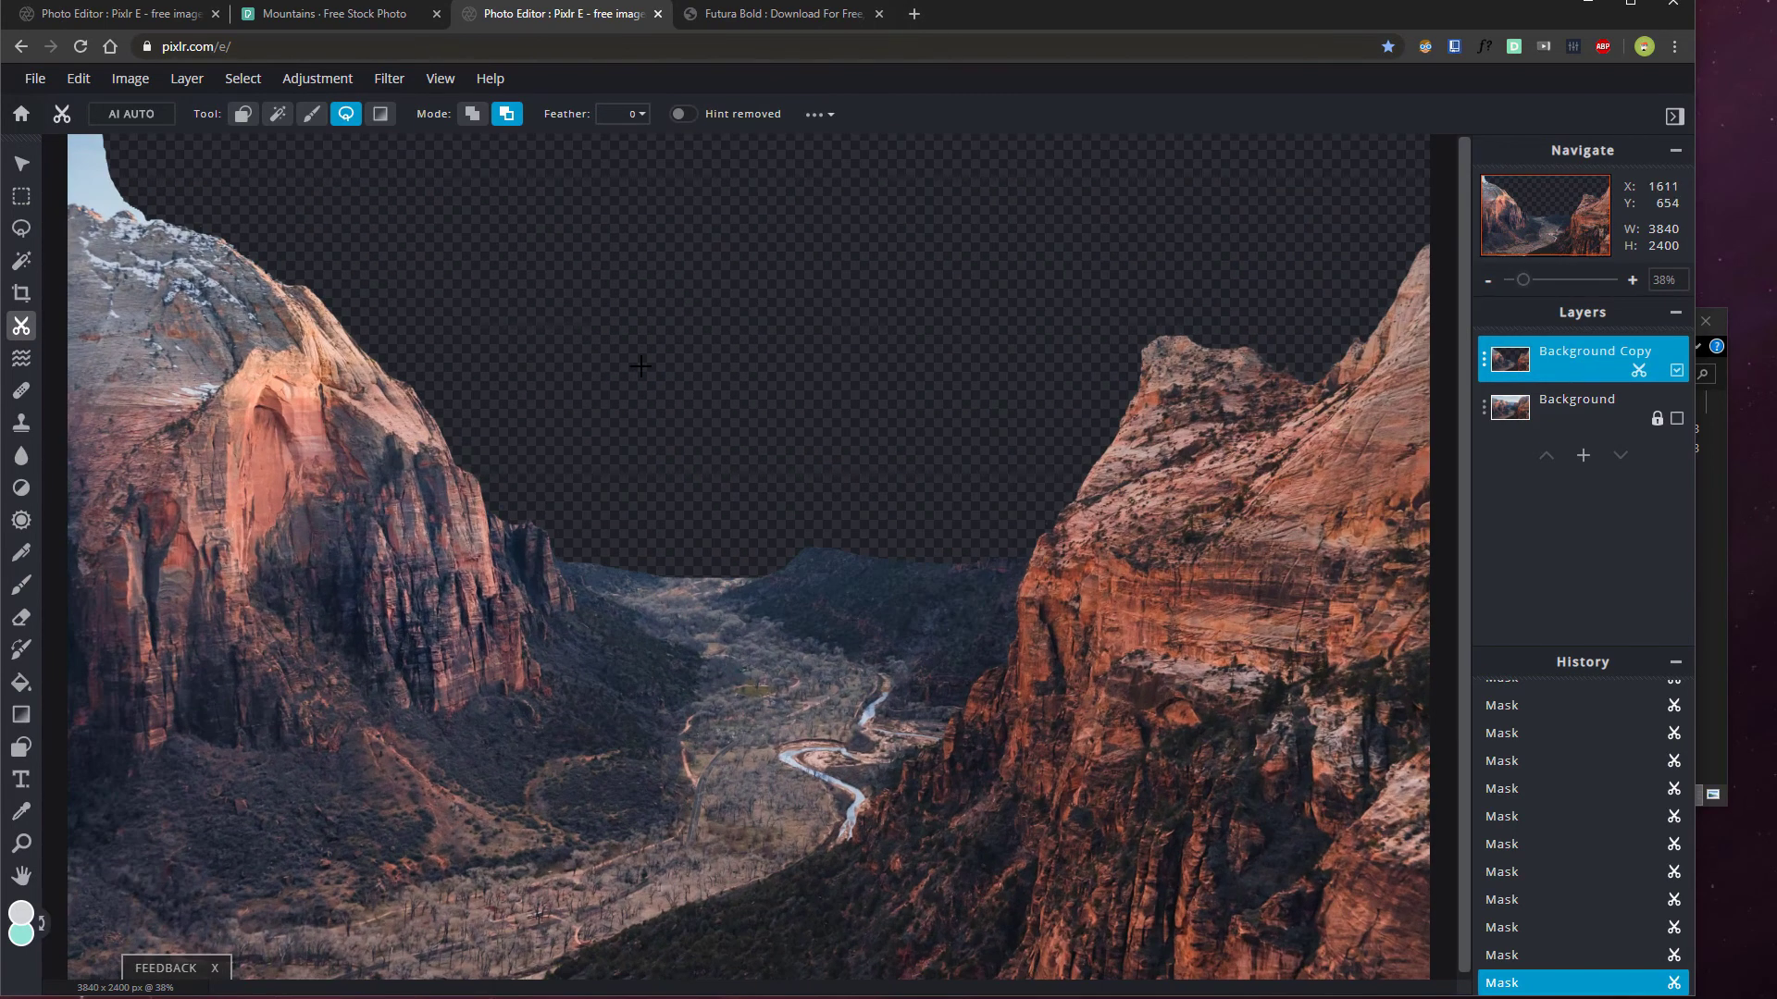
scroll(639, 368, down, 1)
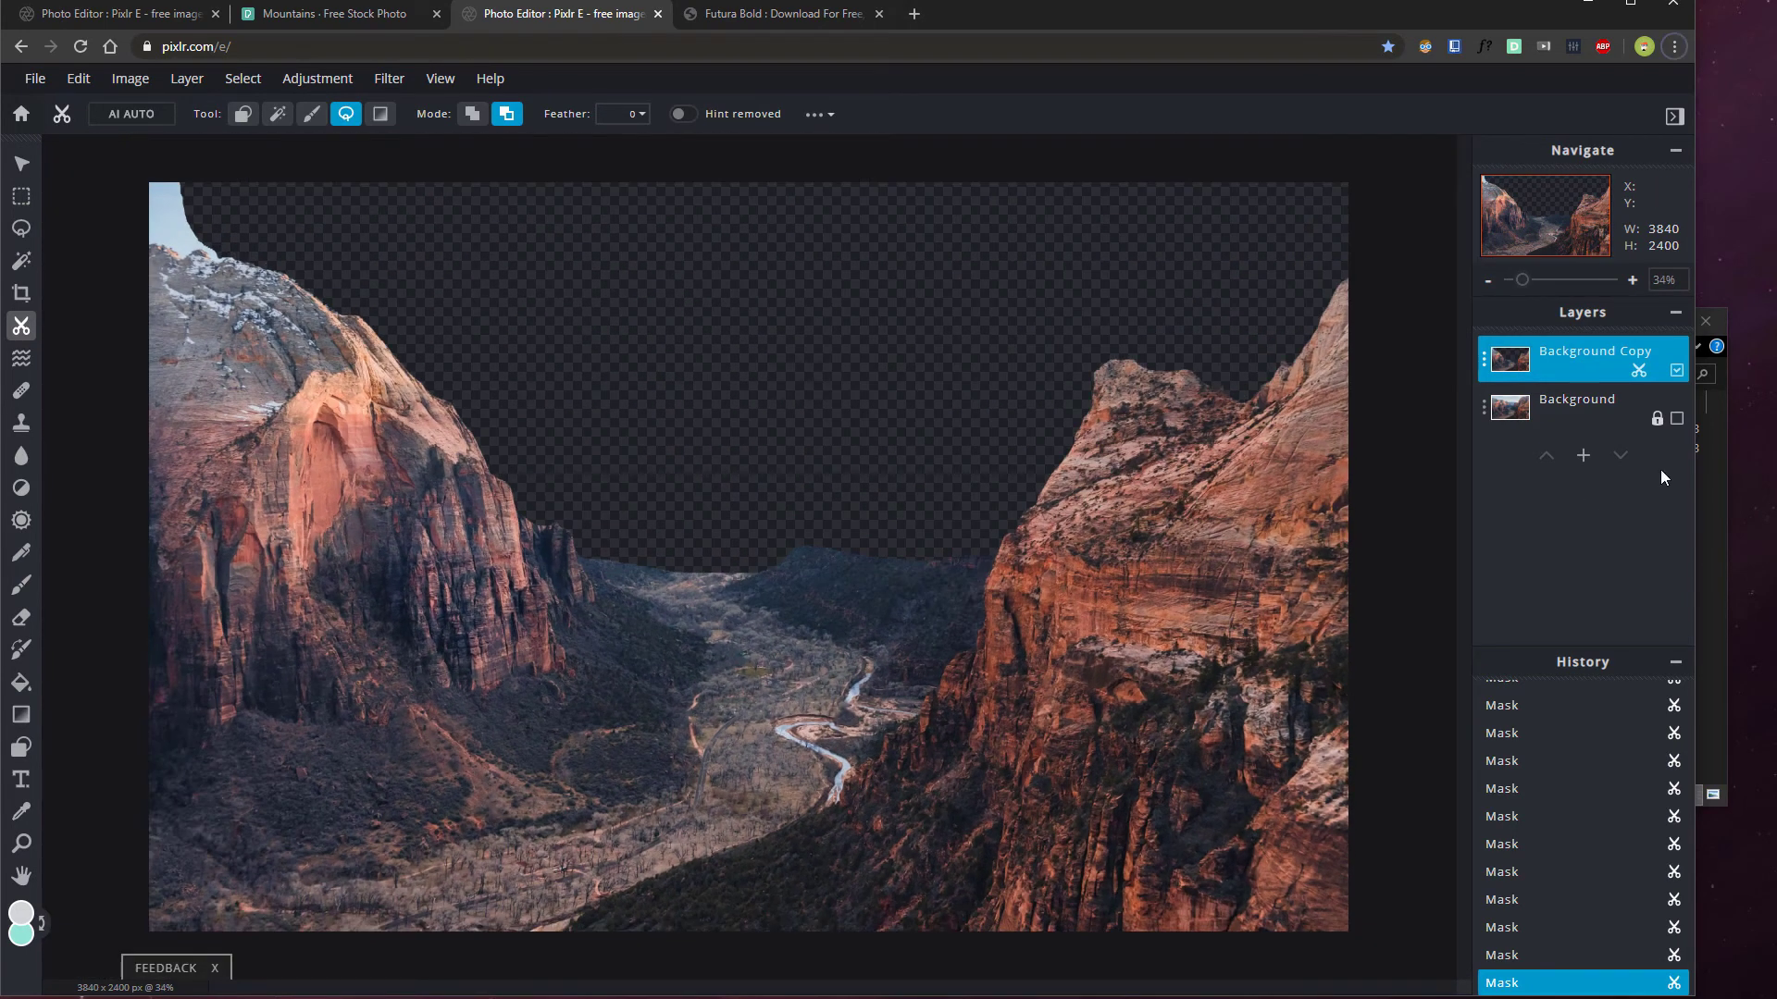
Show and select the Background layer, and add a new text layer reading "CANYON"
click(1677, 420)
click(1580, 426)
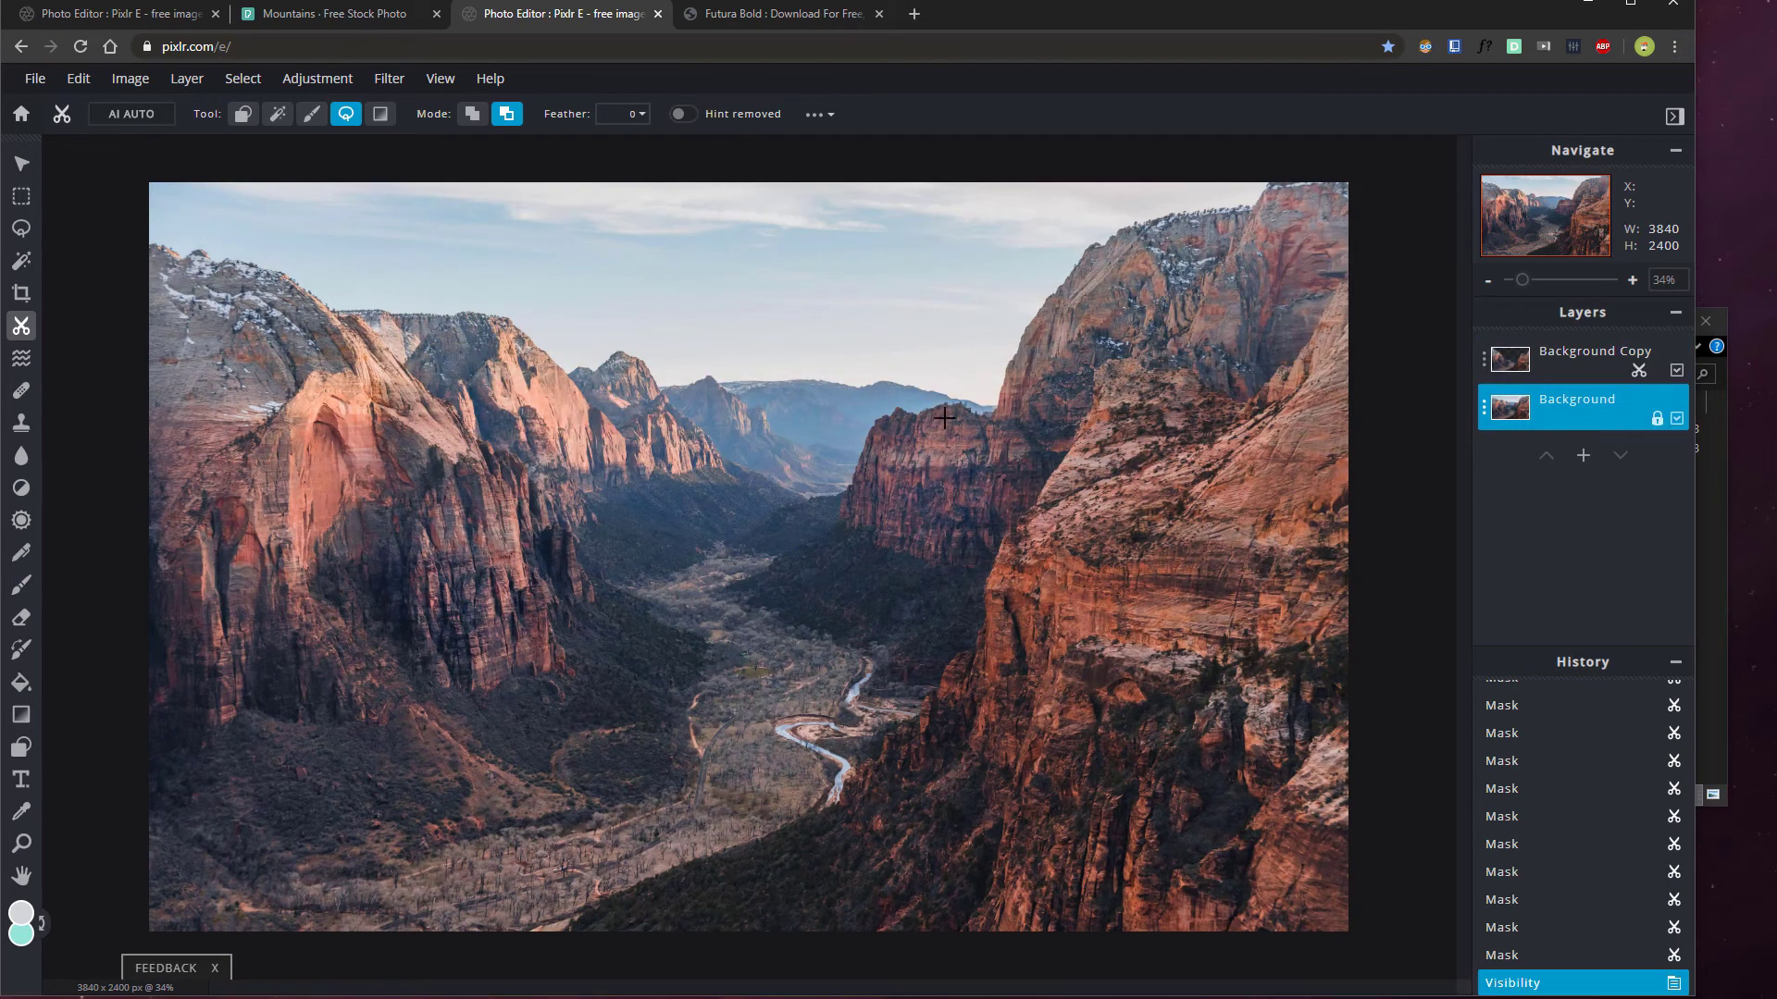
click(28, 785)
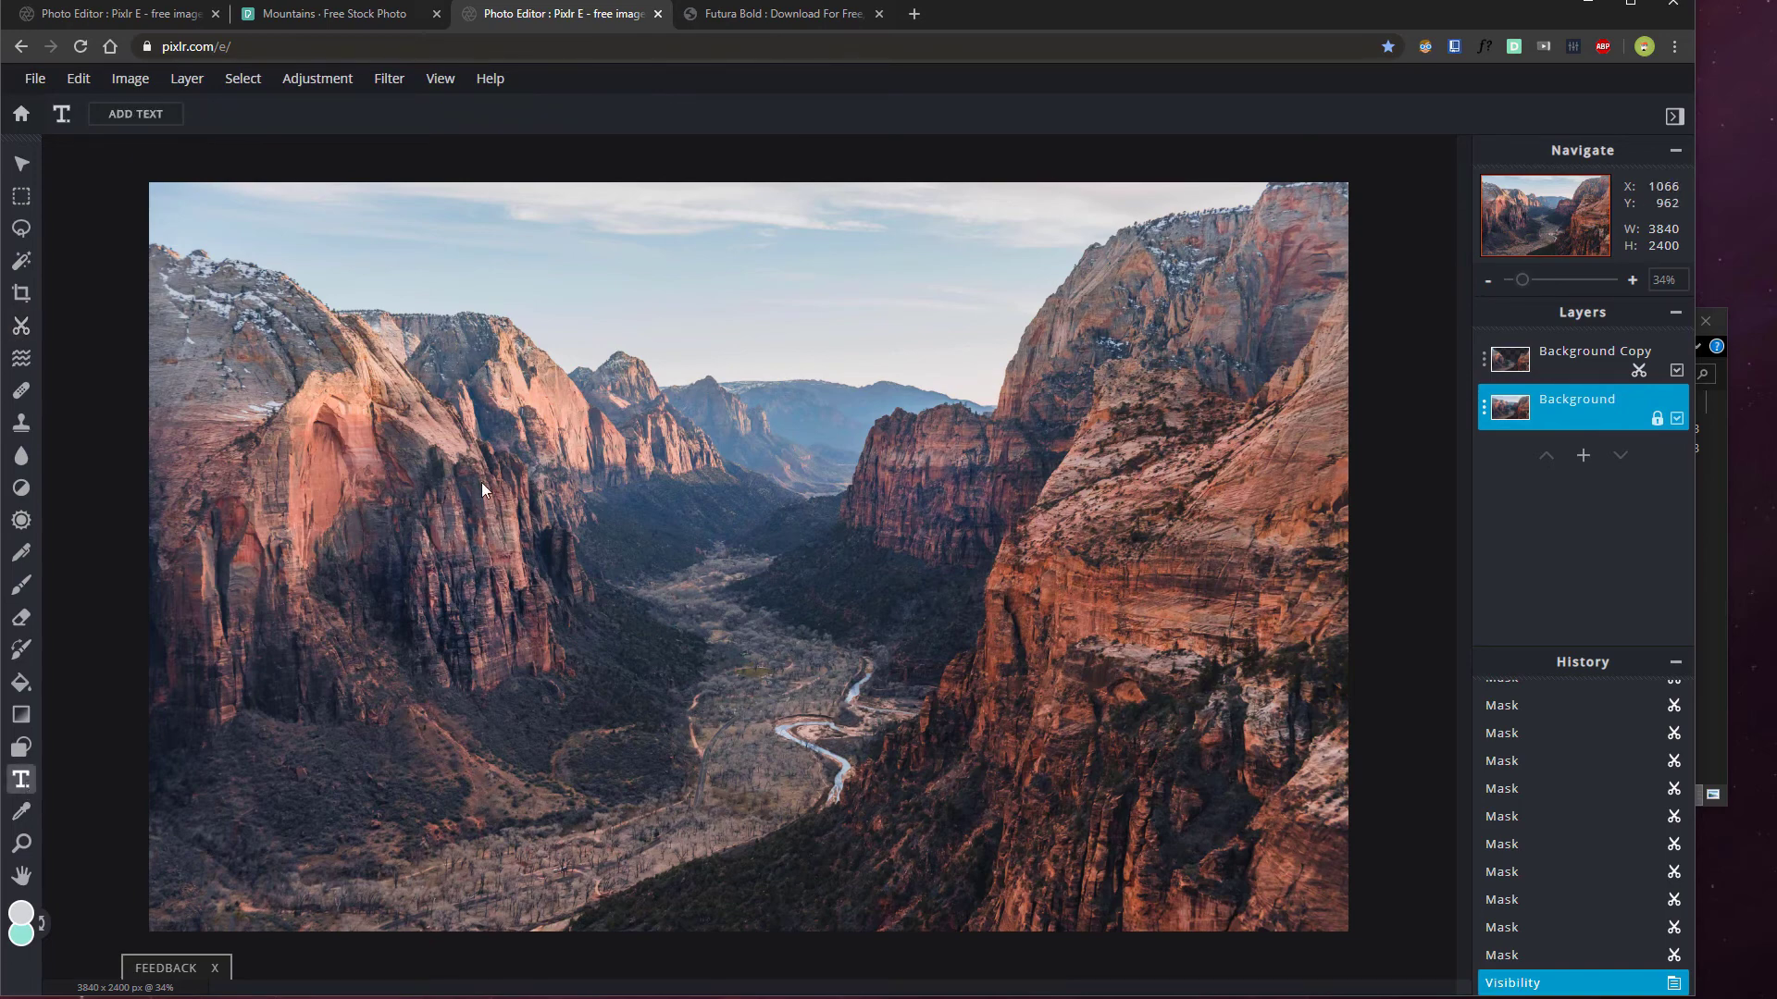
click(485, 432)
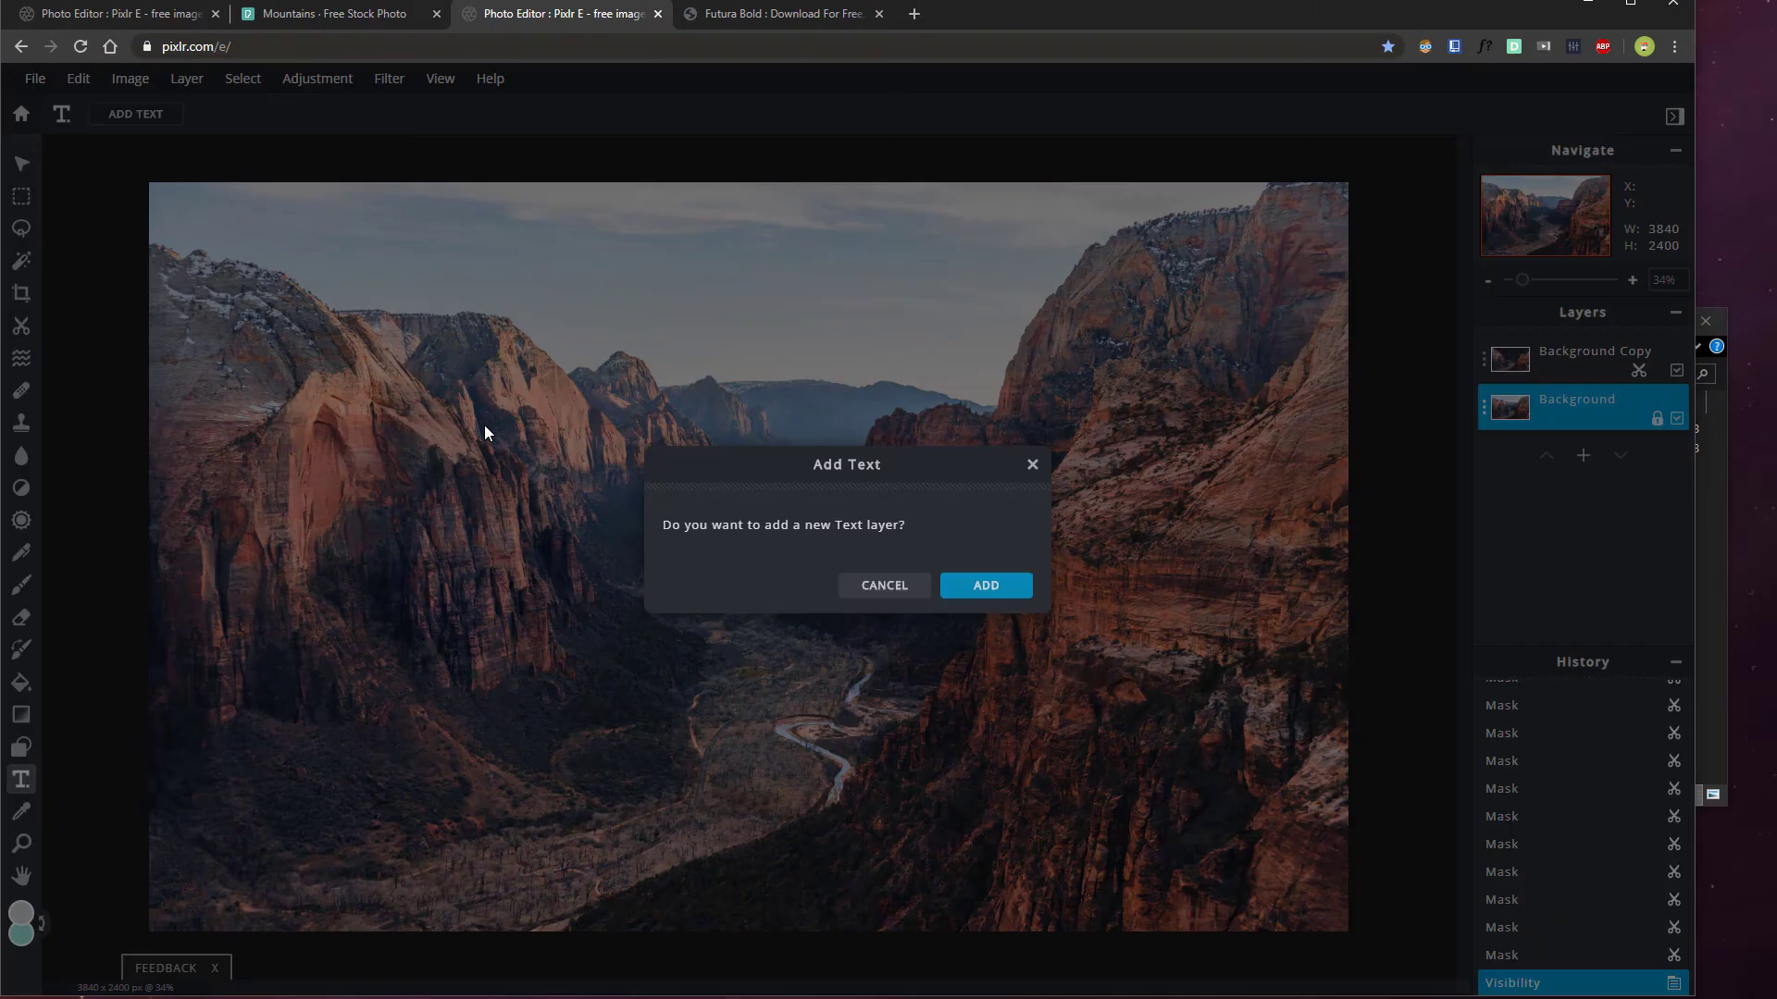
click(987, 586)
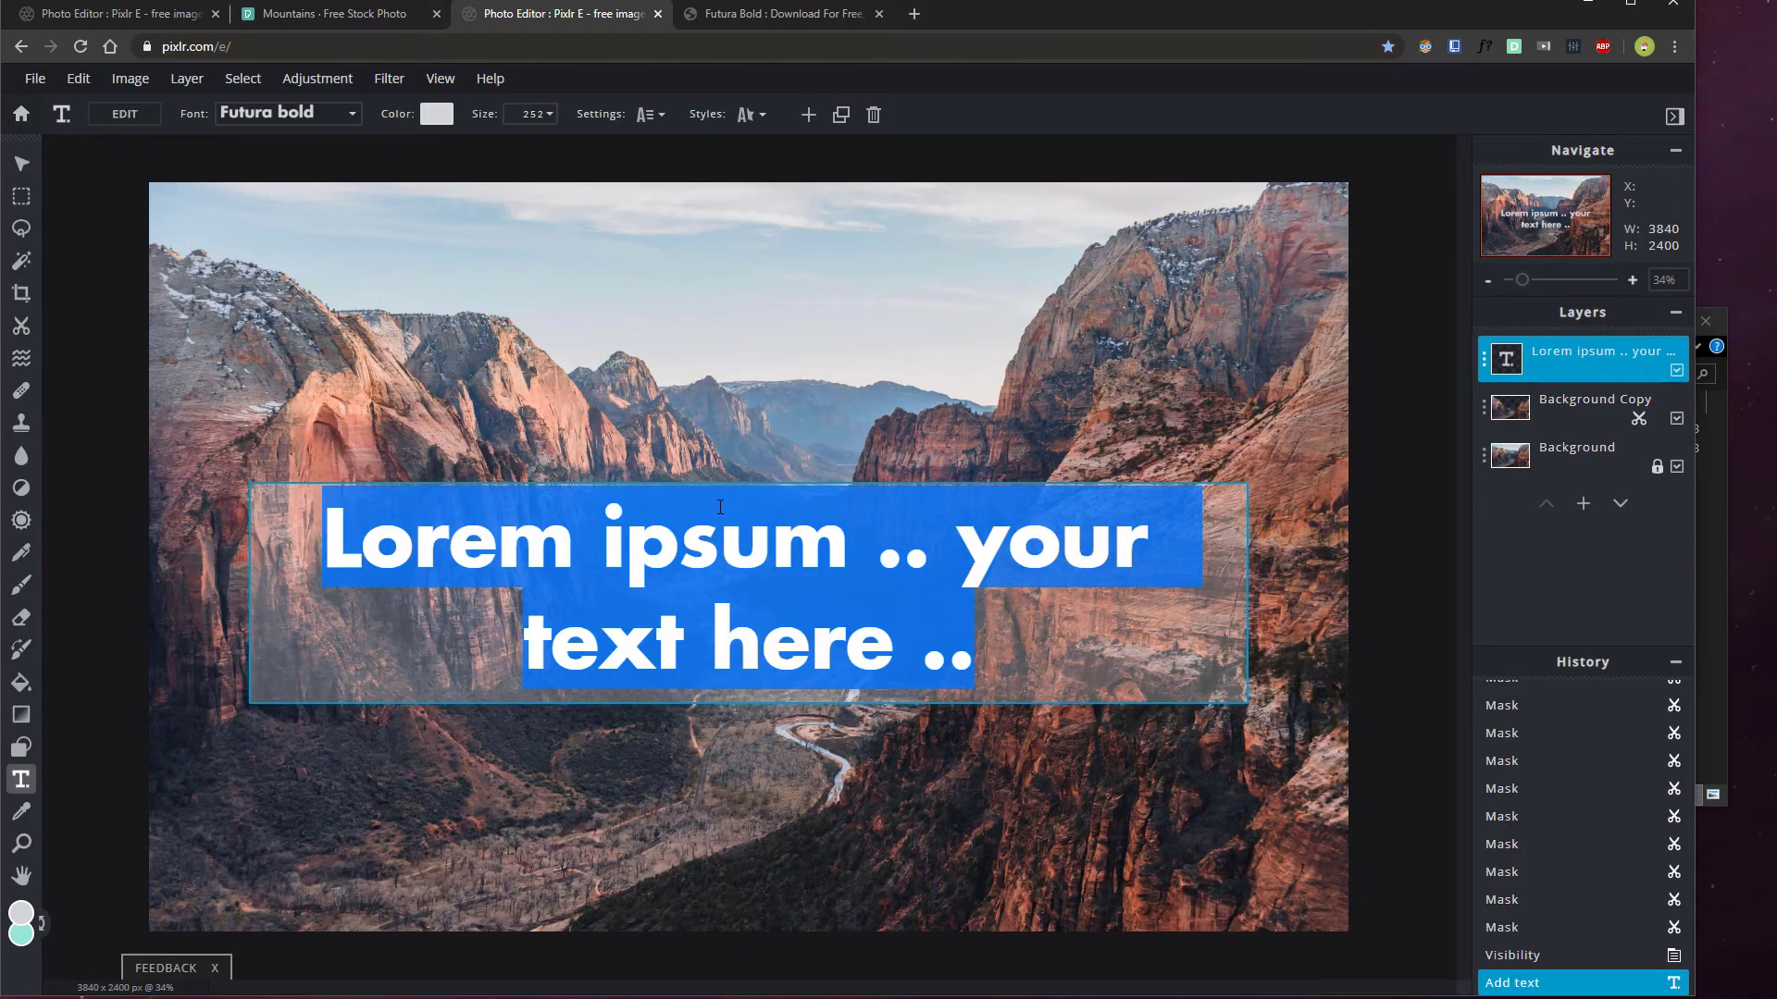
text(CANYON)
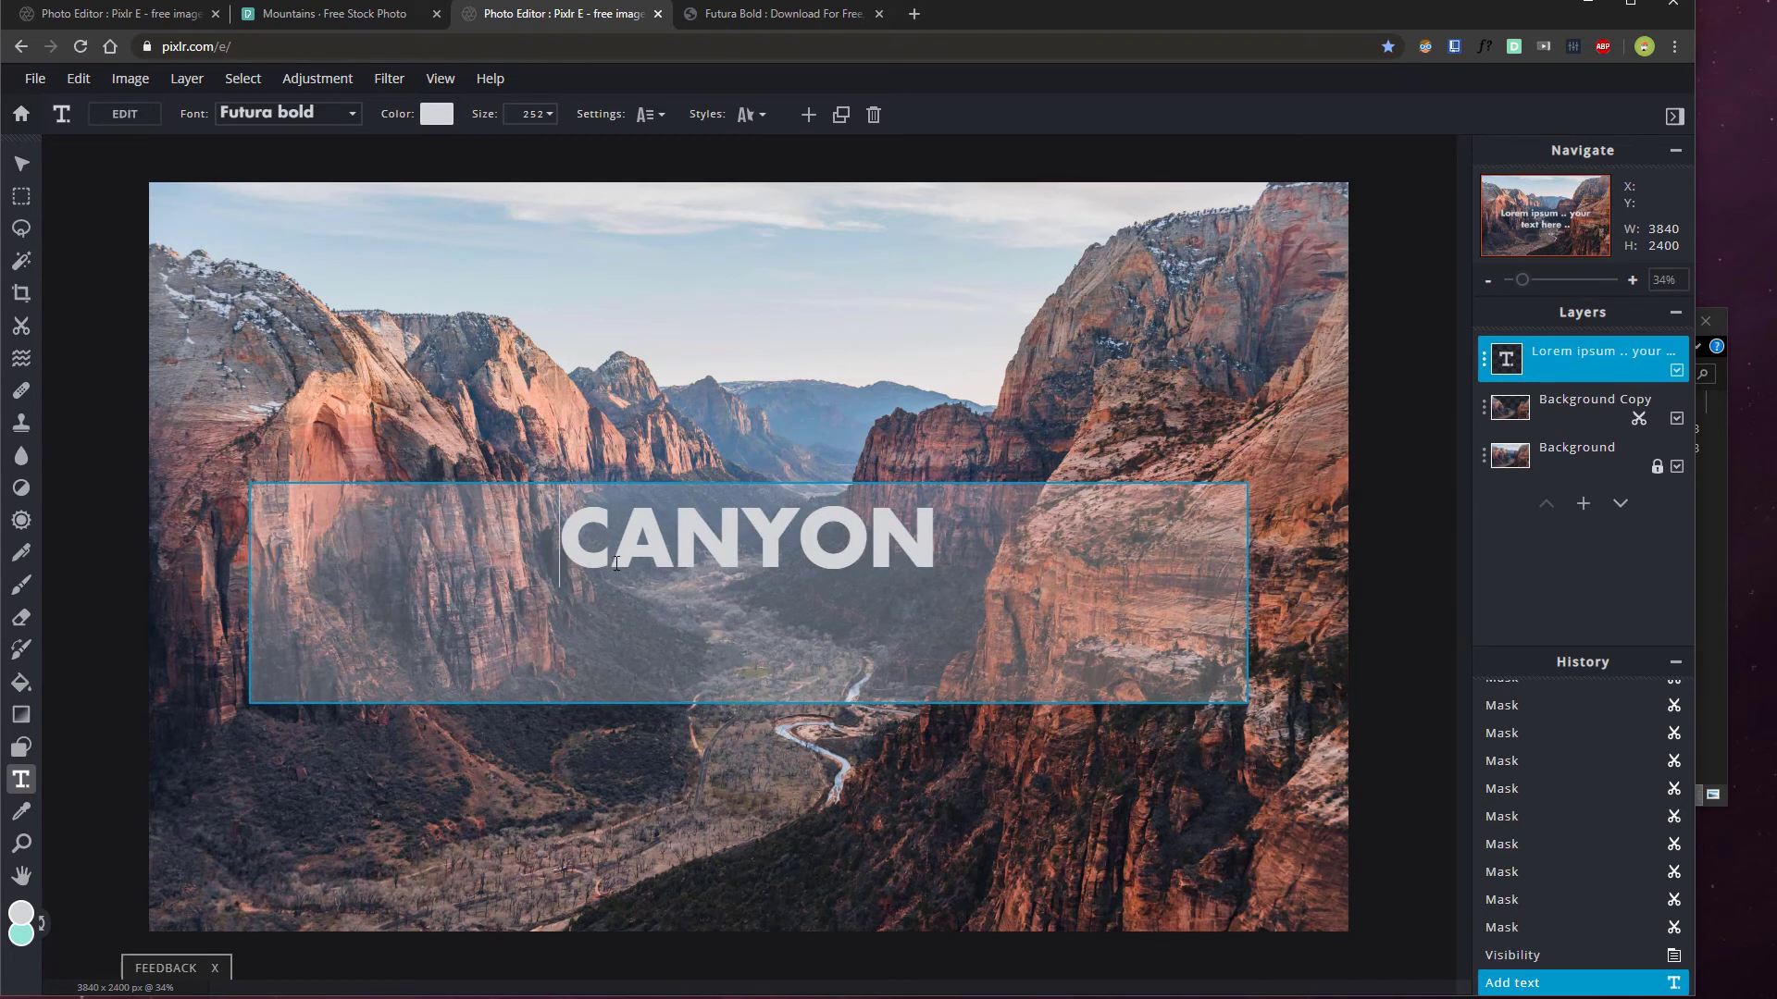
Change the CANYON text color to a near-white
click(437, 114)
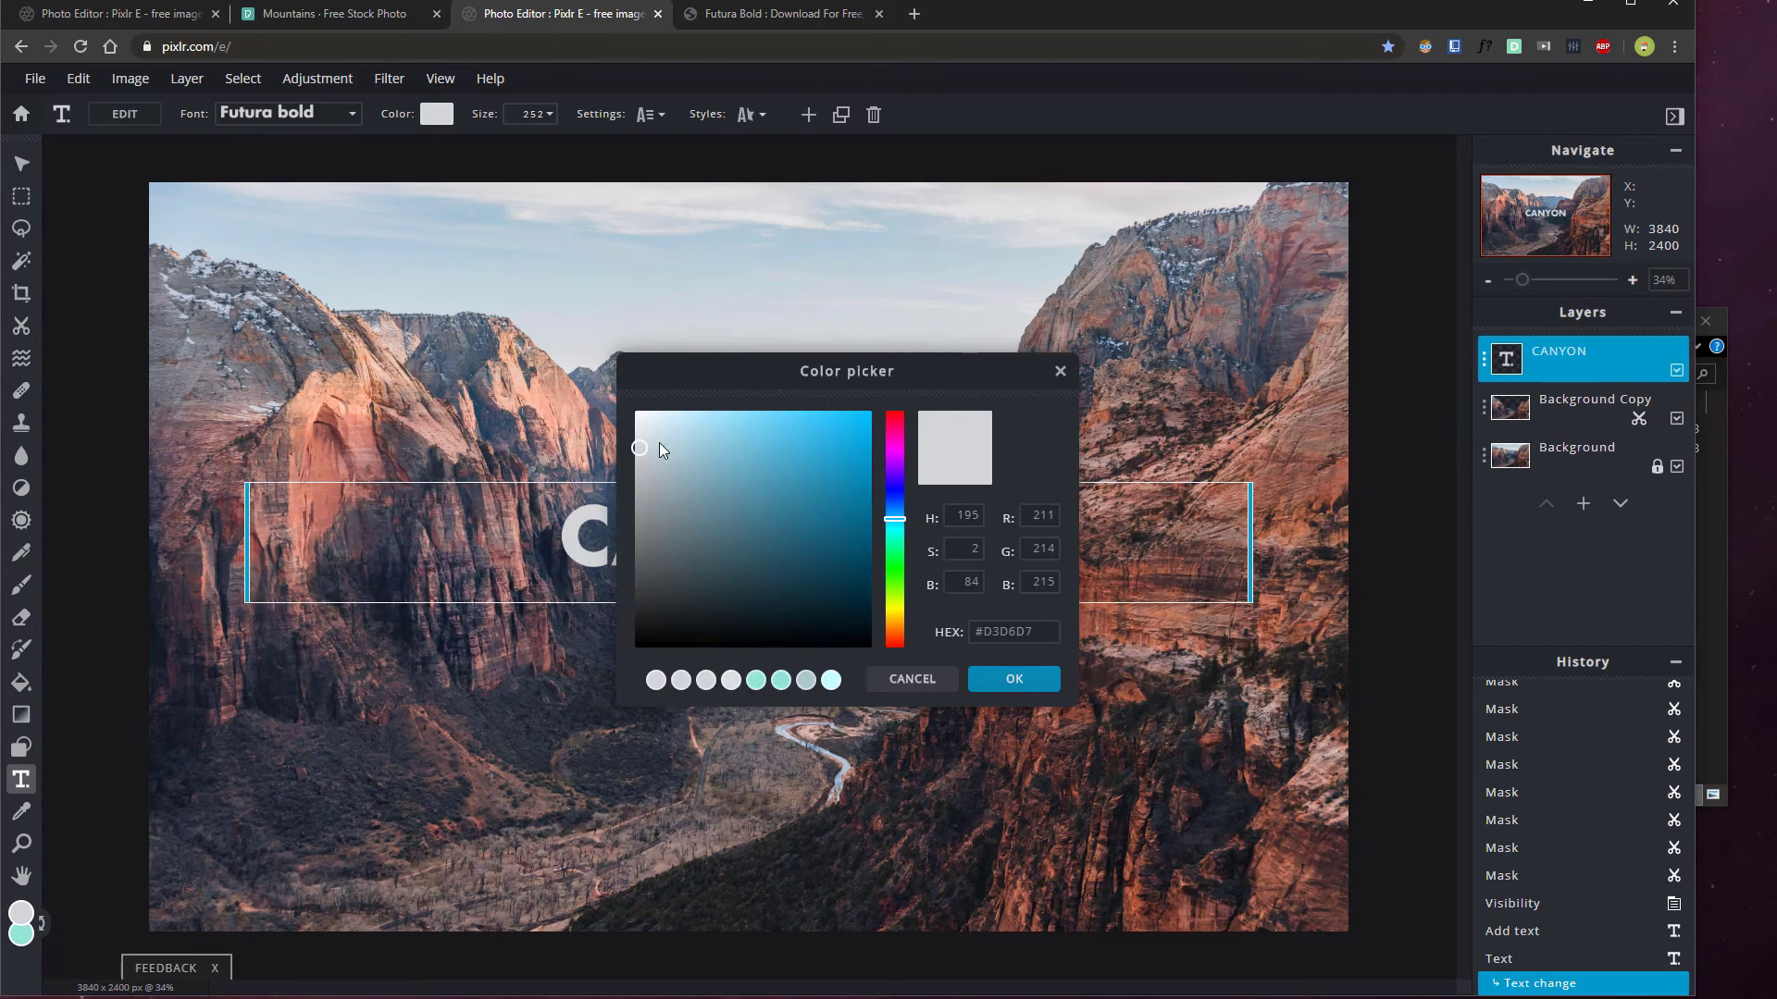
drag(659, 442, 632, 431)
click(1004, 676)
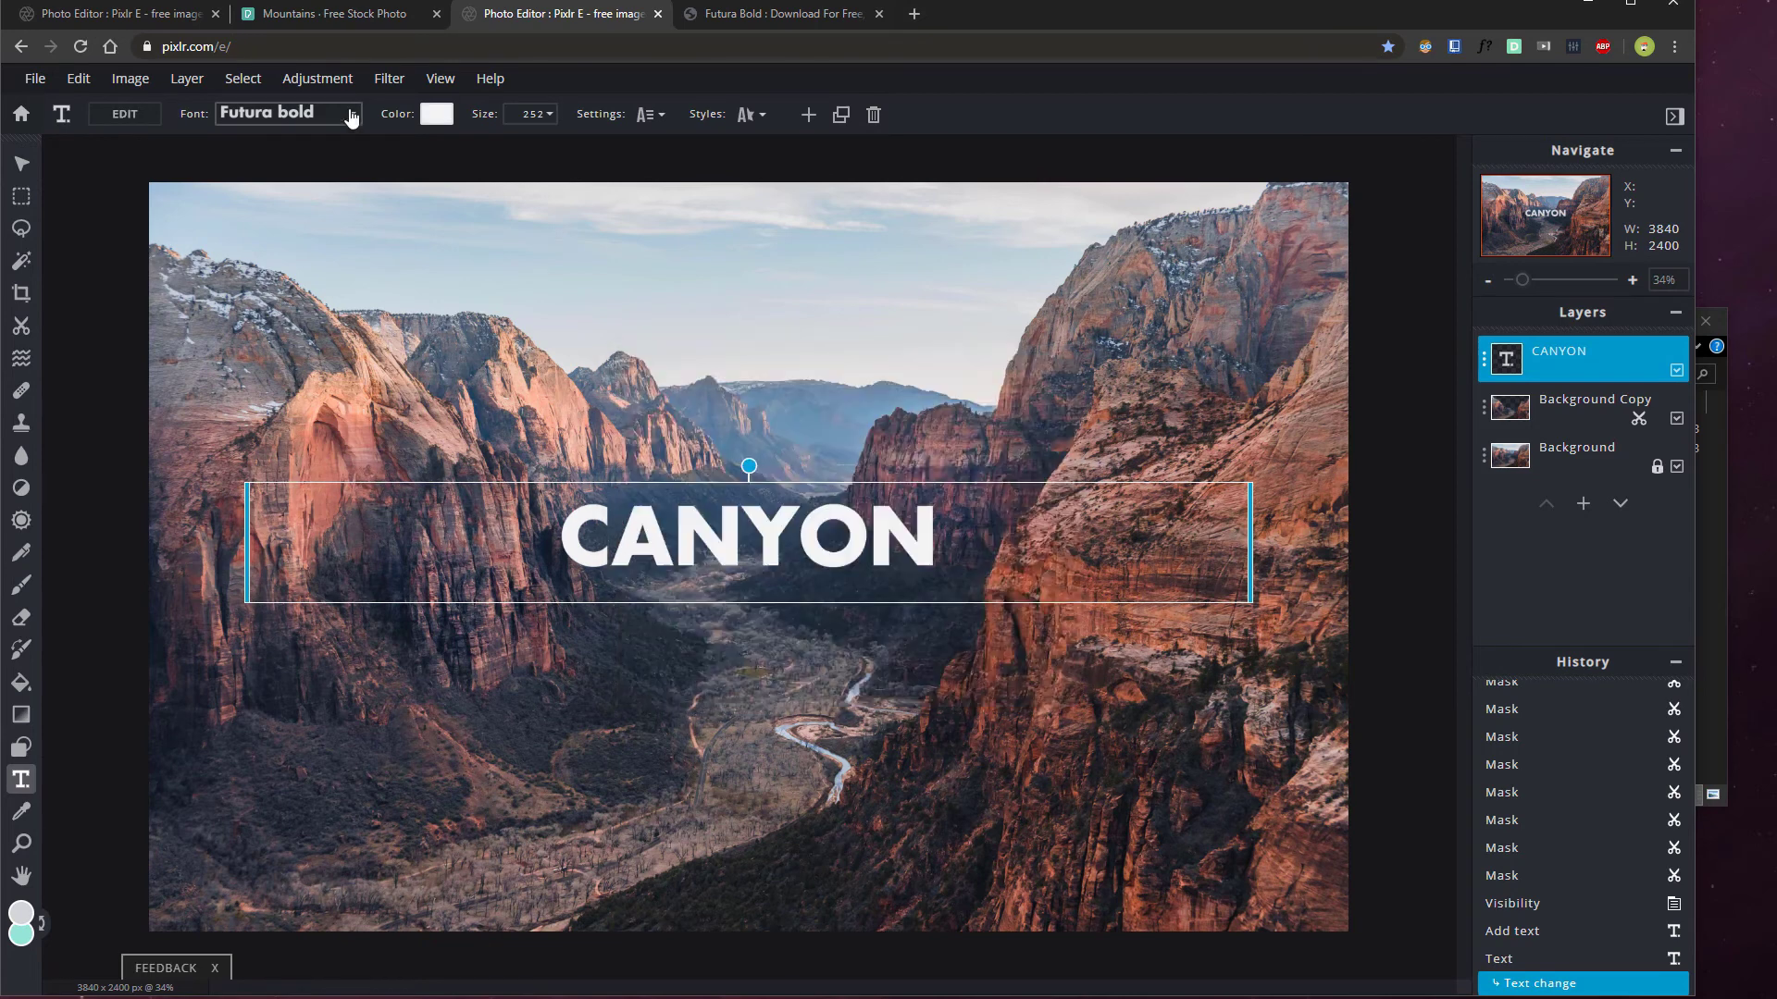
Widen the CANYON text's letter spacing and move the text up so it spans the valley between the two cliffs
click(652, 119)
drag(521, 287, 649, 289)
drag(493, 520, 526, 444)
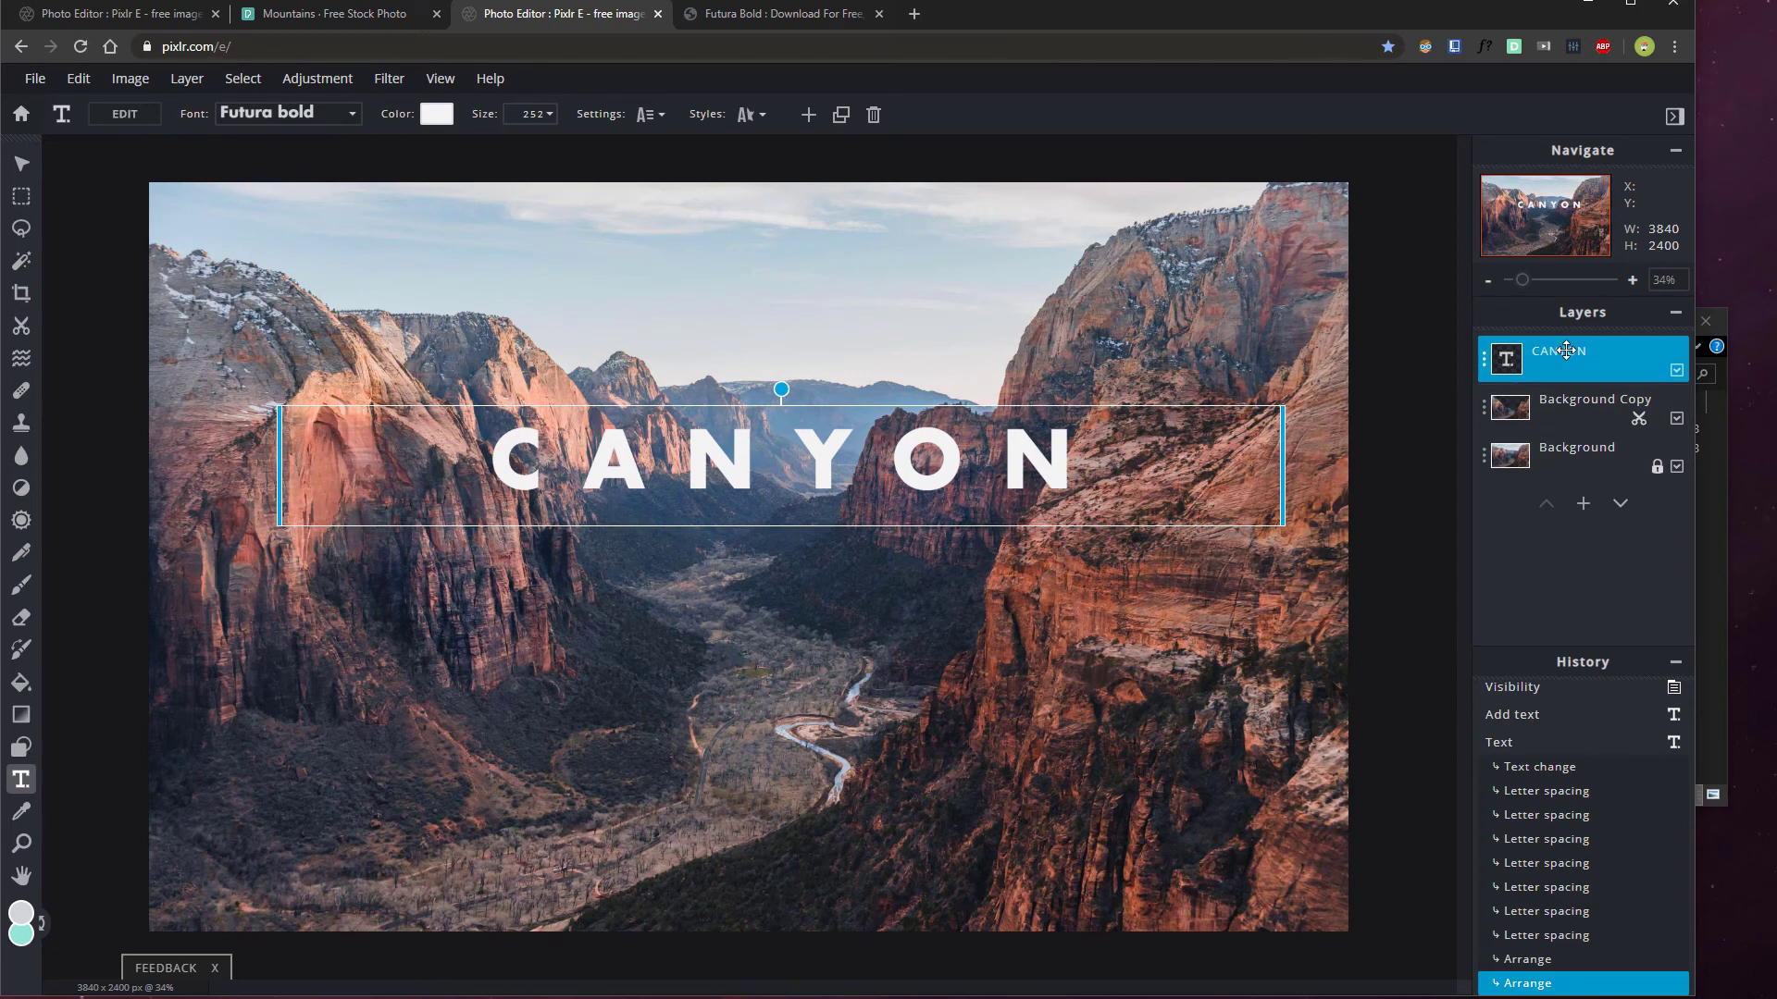
Place the CANYON text layer between Background Copy and Background, and enlarge the text to size 276, shifting it slightly across the valley
drag(1578, 368, 1582, 424)
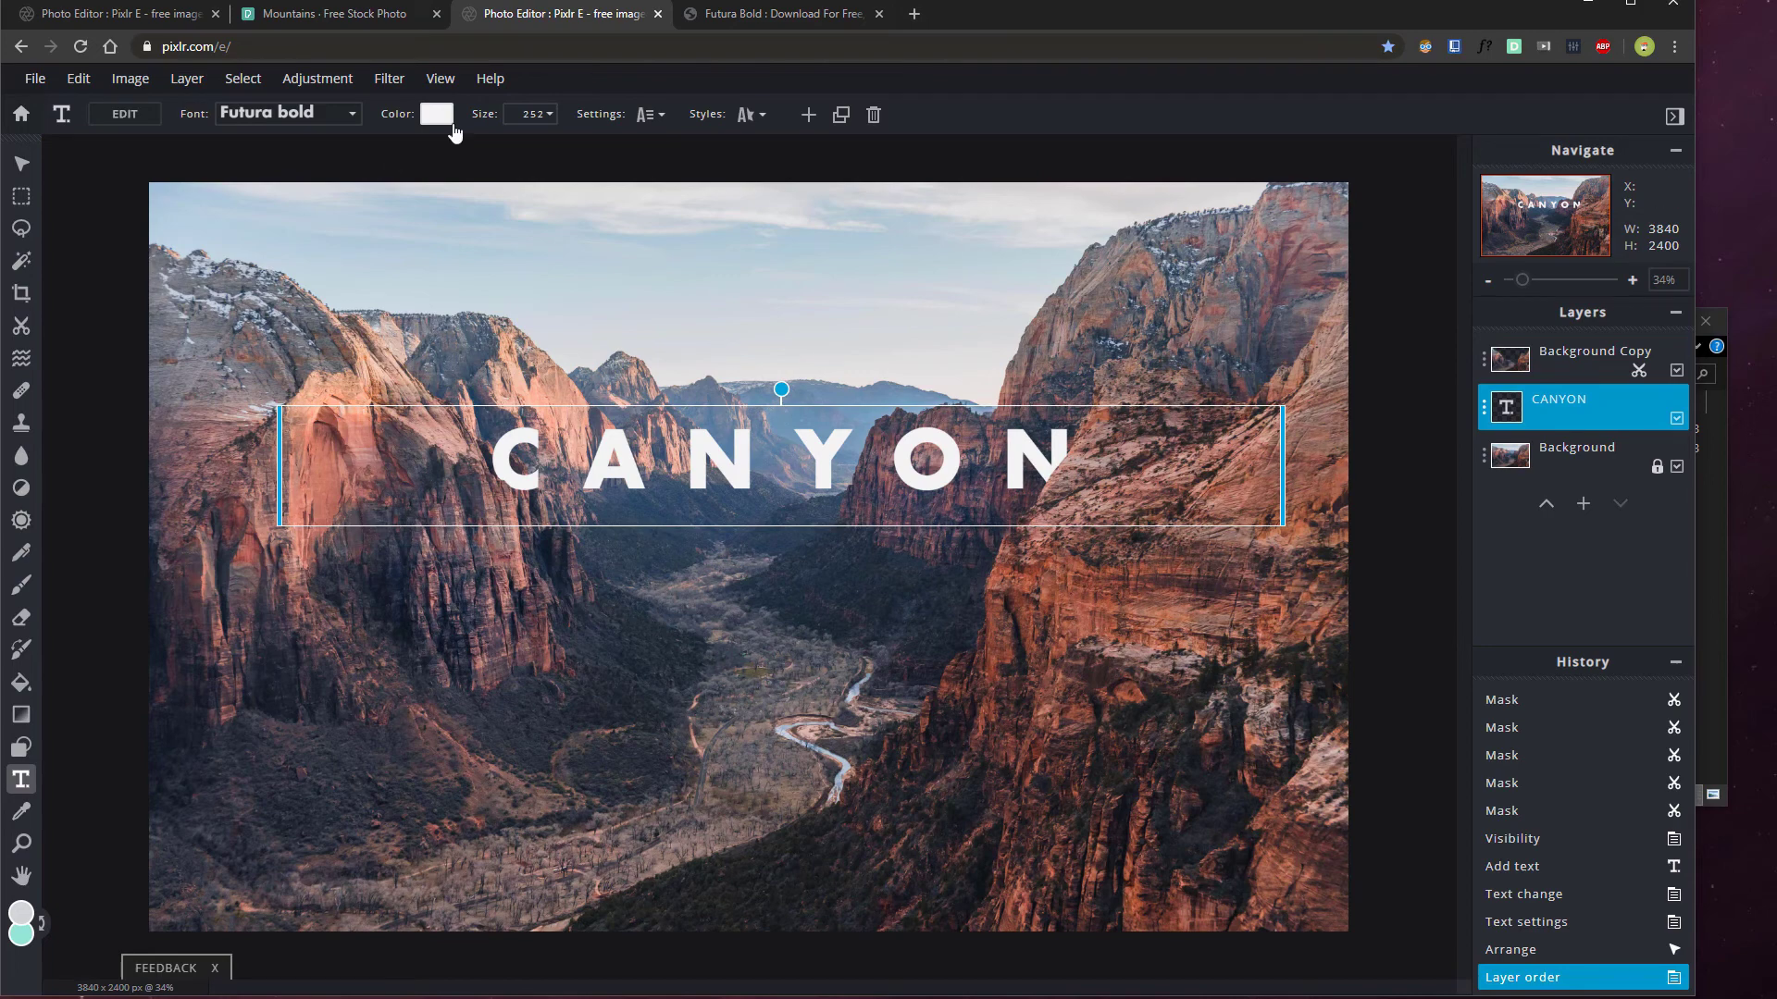
click(524, 113)
drag(436, 145, 445, 157)
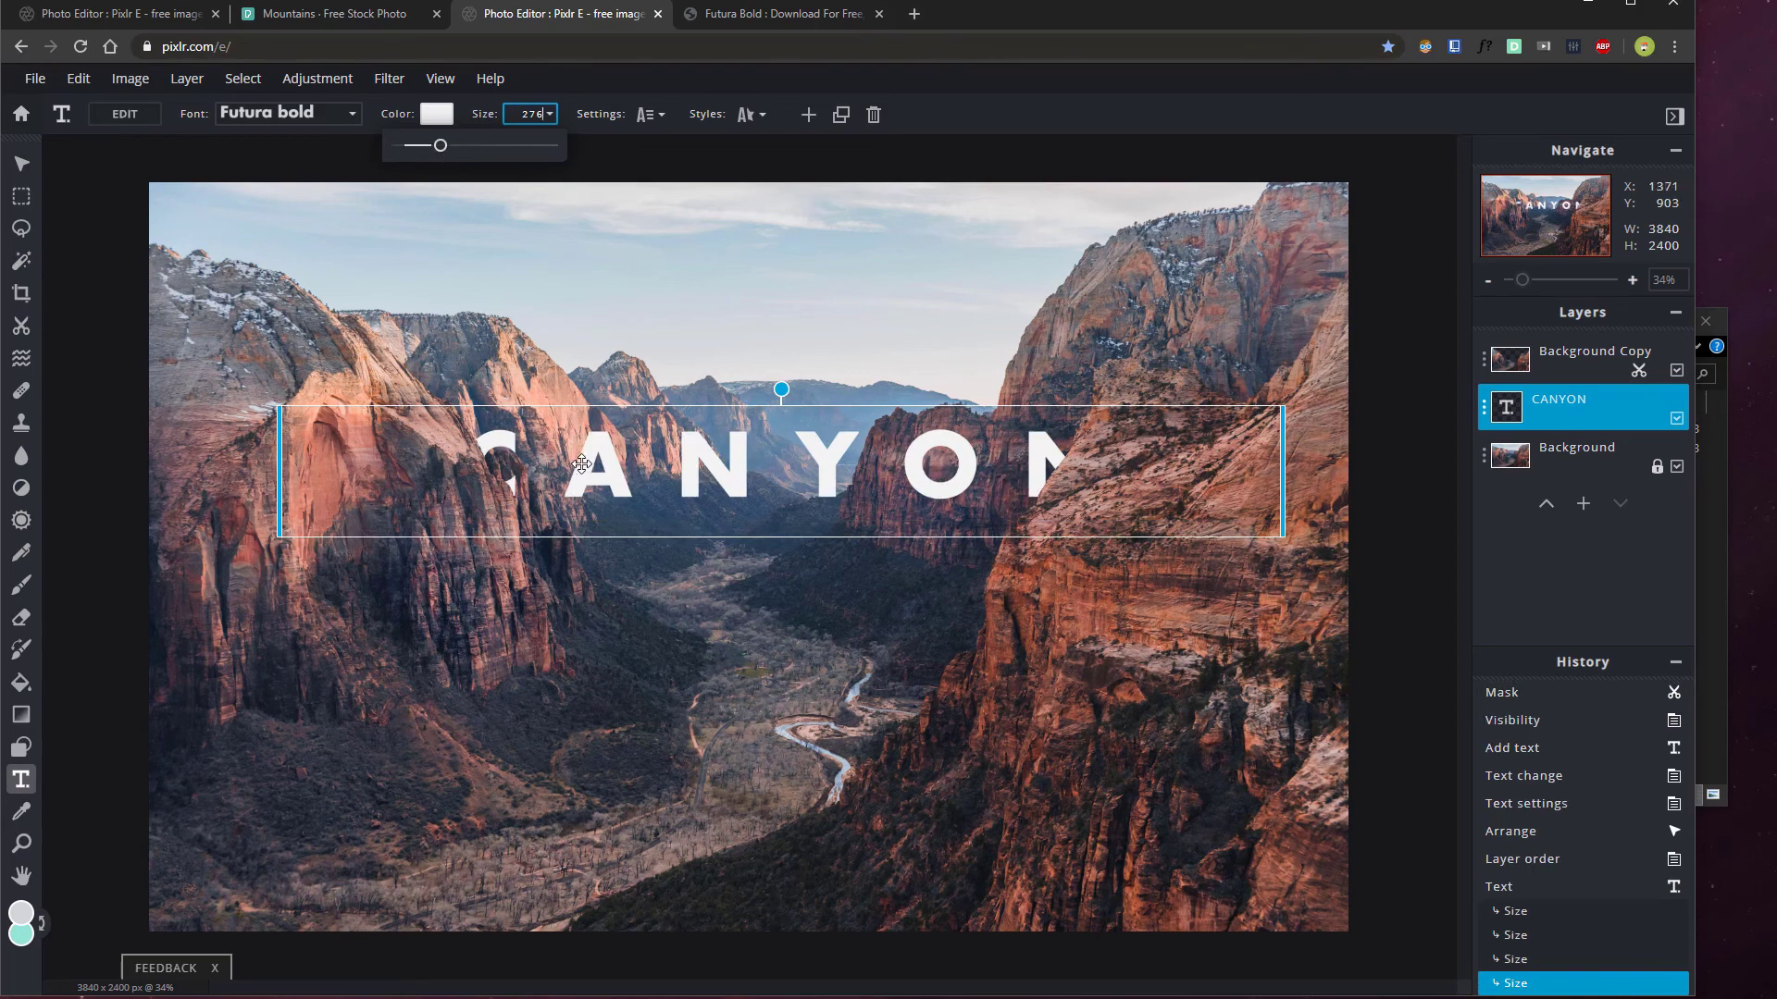
drag(582, 416, 609, 472)
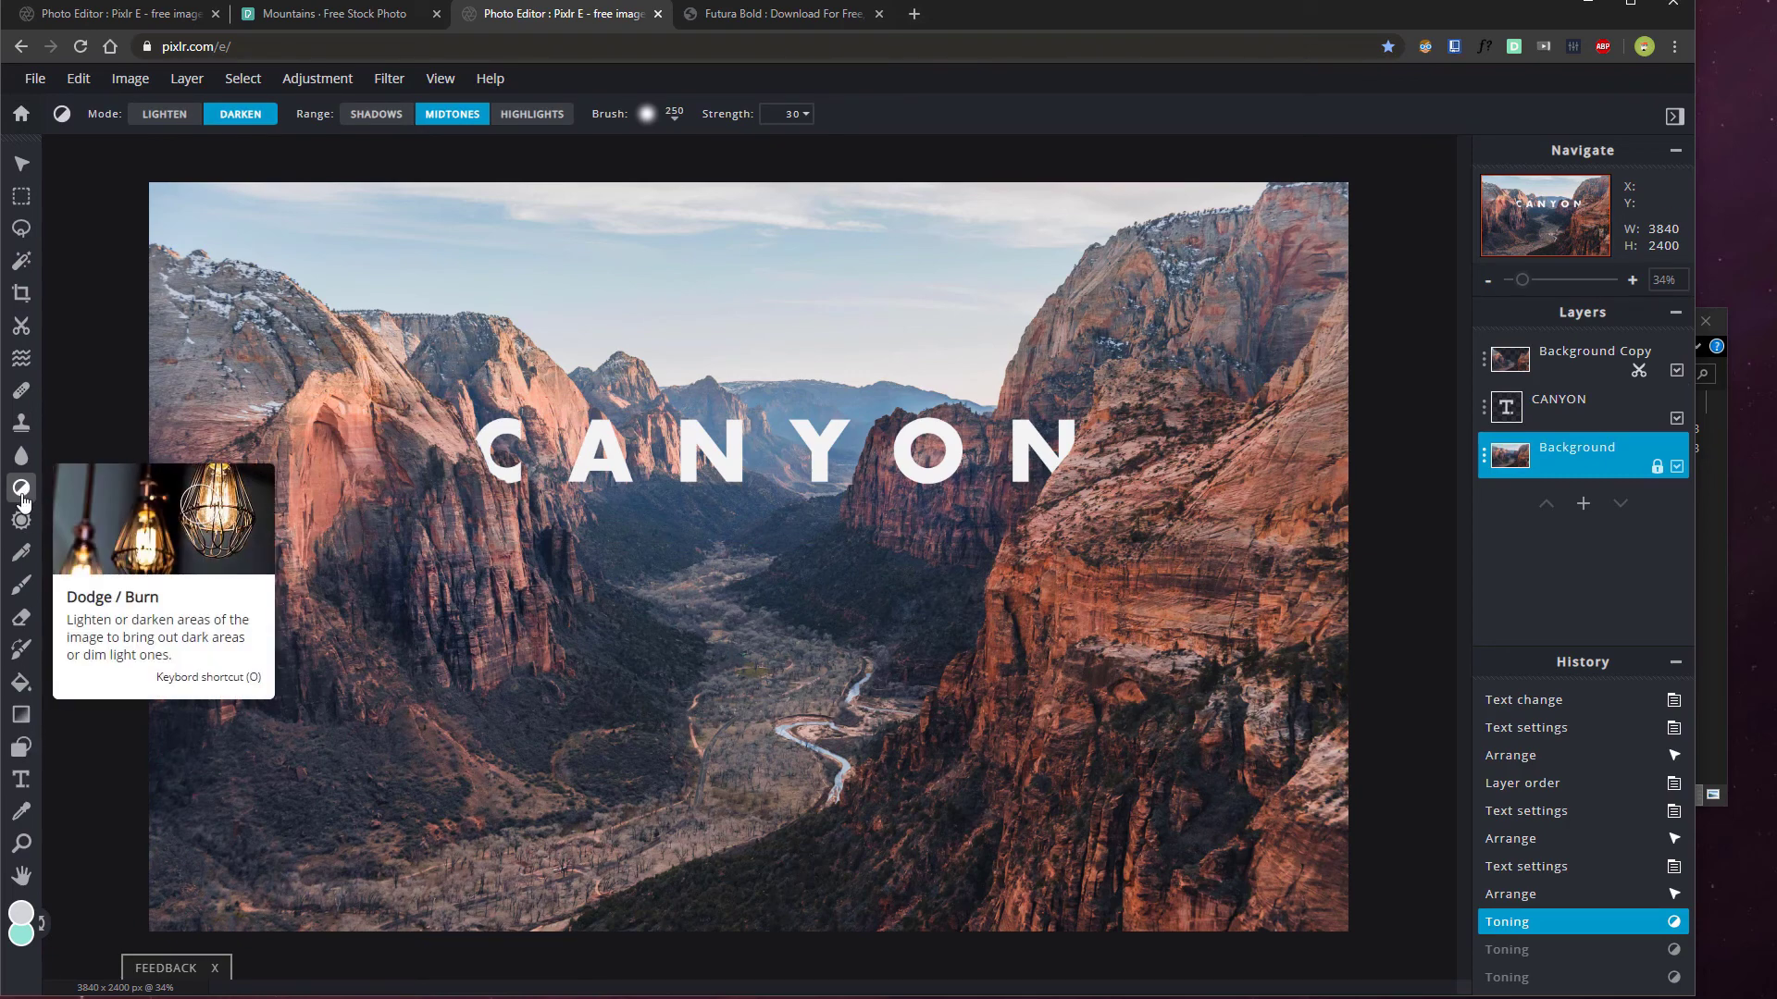
Darken the Background's midtones around the CANYON letters with a 333 px Dodge/Burn brush at strength 30
click(674, 115)
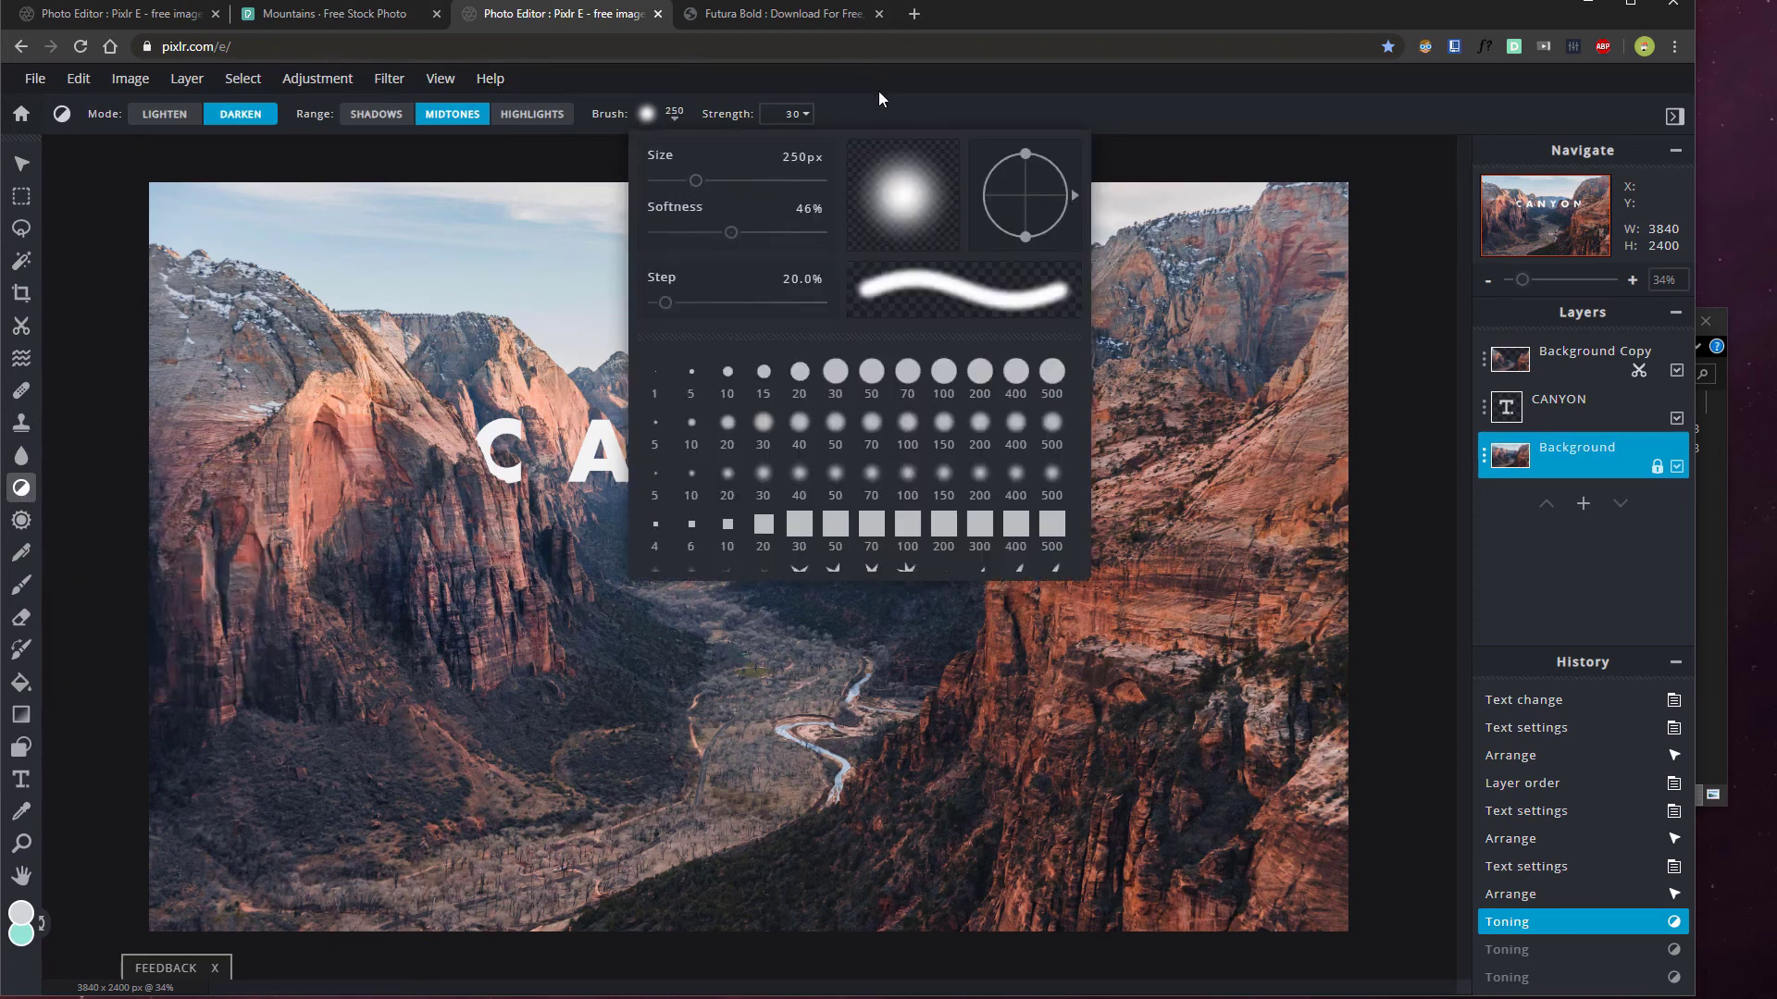
click(706, 181)
drag(709, 184, 711, 184)
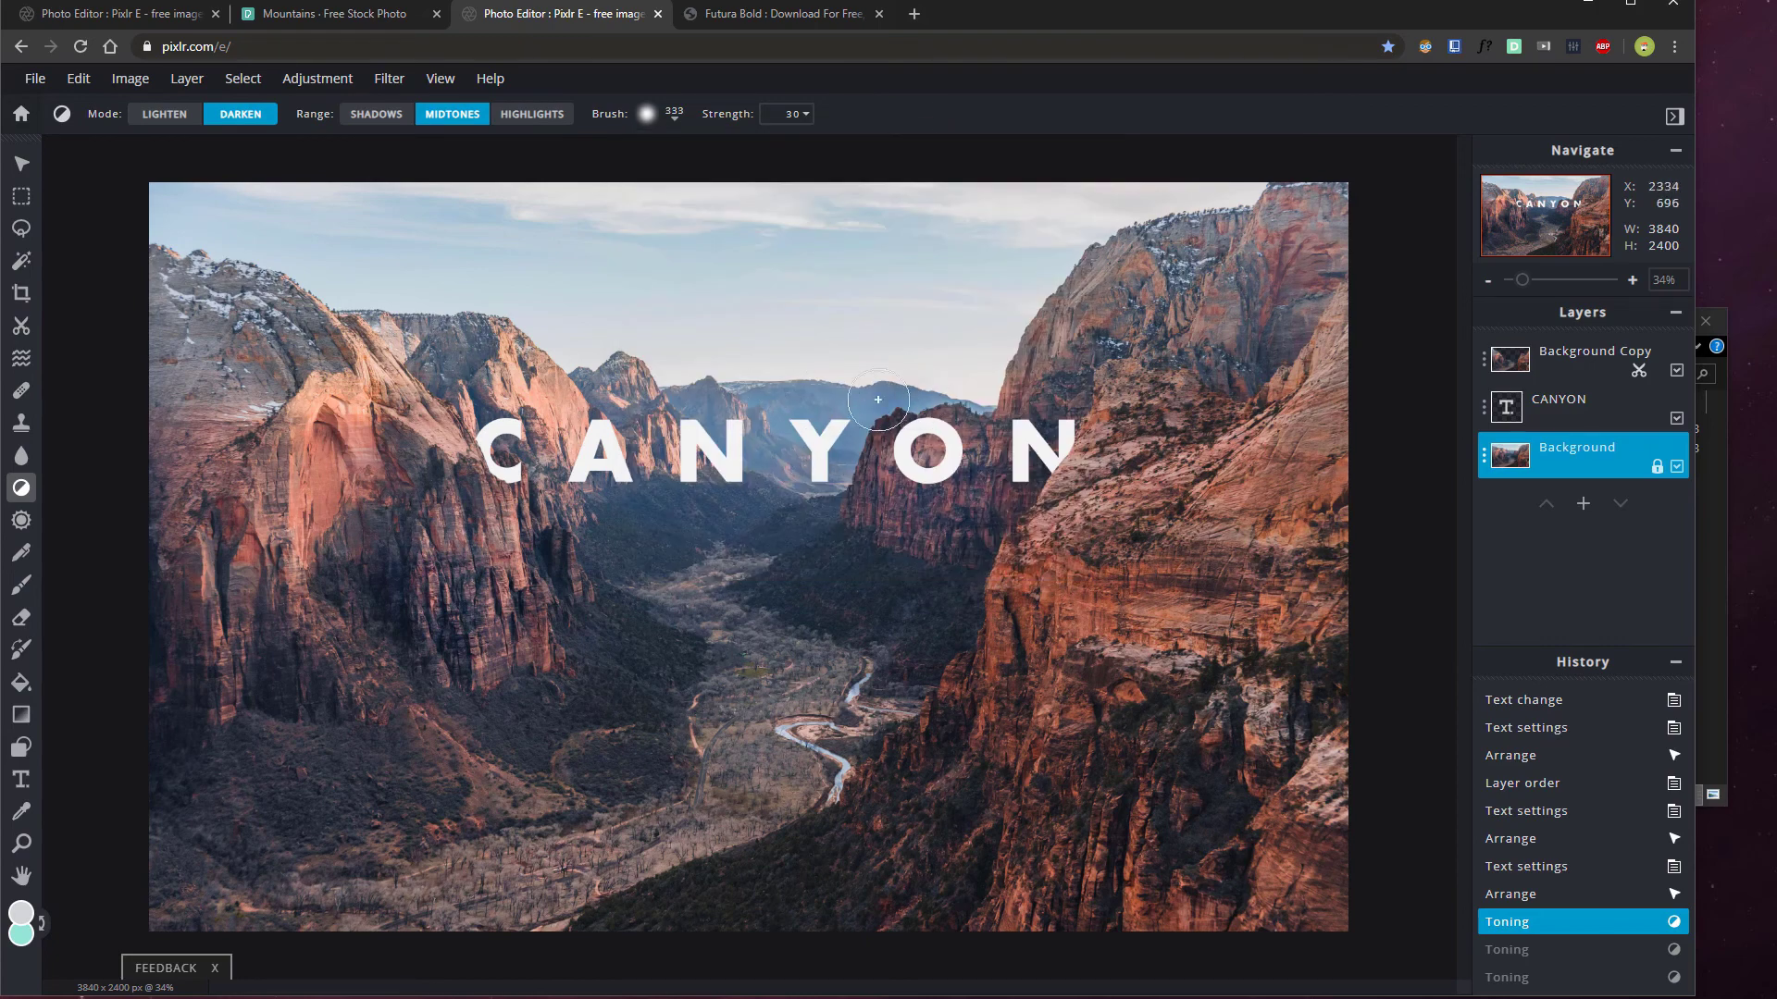
click(778, 457)
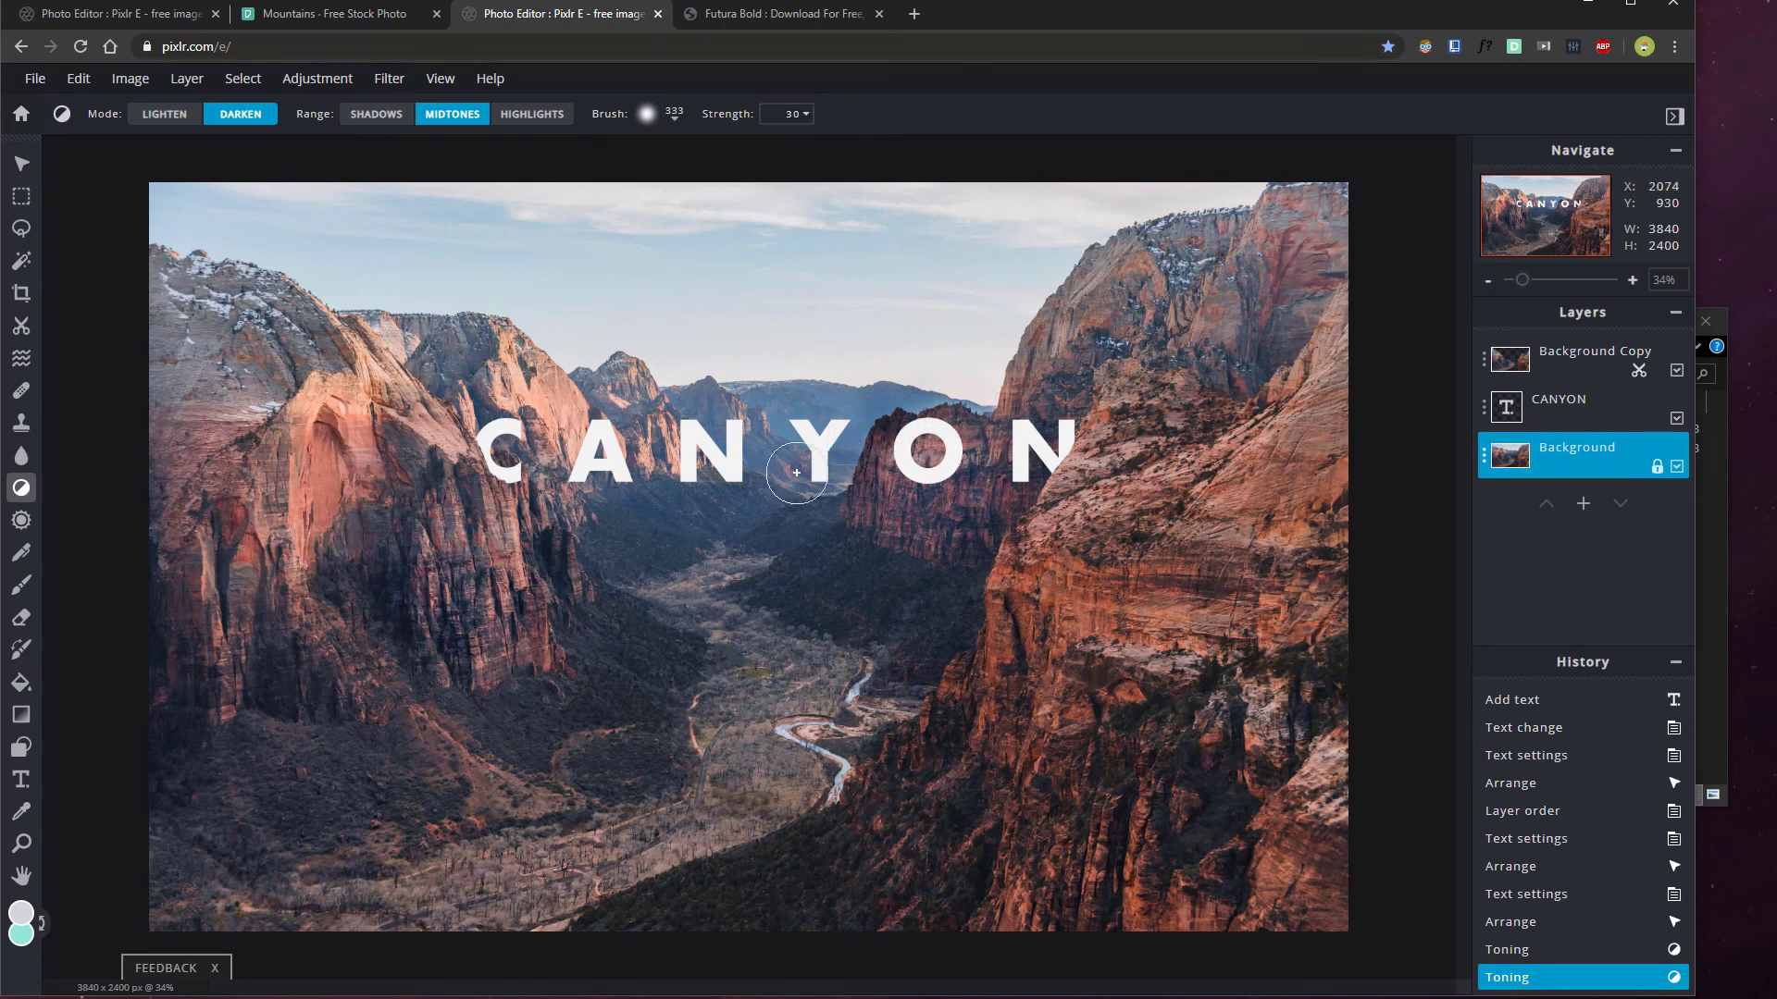
click(842, 463)
mouse_move(546, 437)
mouse_down()
mouse_move(642, 444)
mouse_move(518, 456)
mouse_move(565, 440)
mouse_up()
drag(506, 354, 507, 421)
mouse_move(987, 465)
mouse_down()
mouse_move(1070, 443)
mouse_move(574, 495)
mouse_up()
mouse_move(573, 495)
mouse_down()
mouse_move(659, 495)
mouse_move(614, 579)
mouse_up()
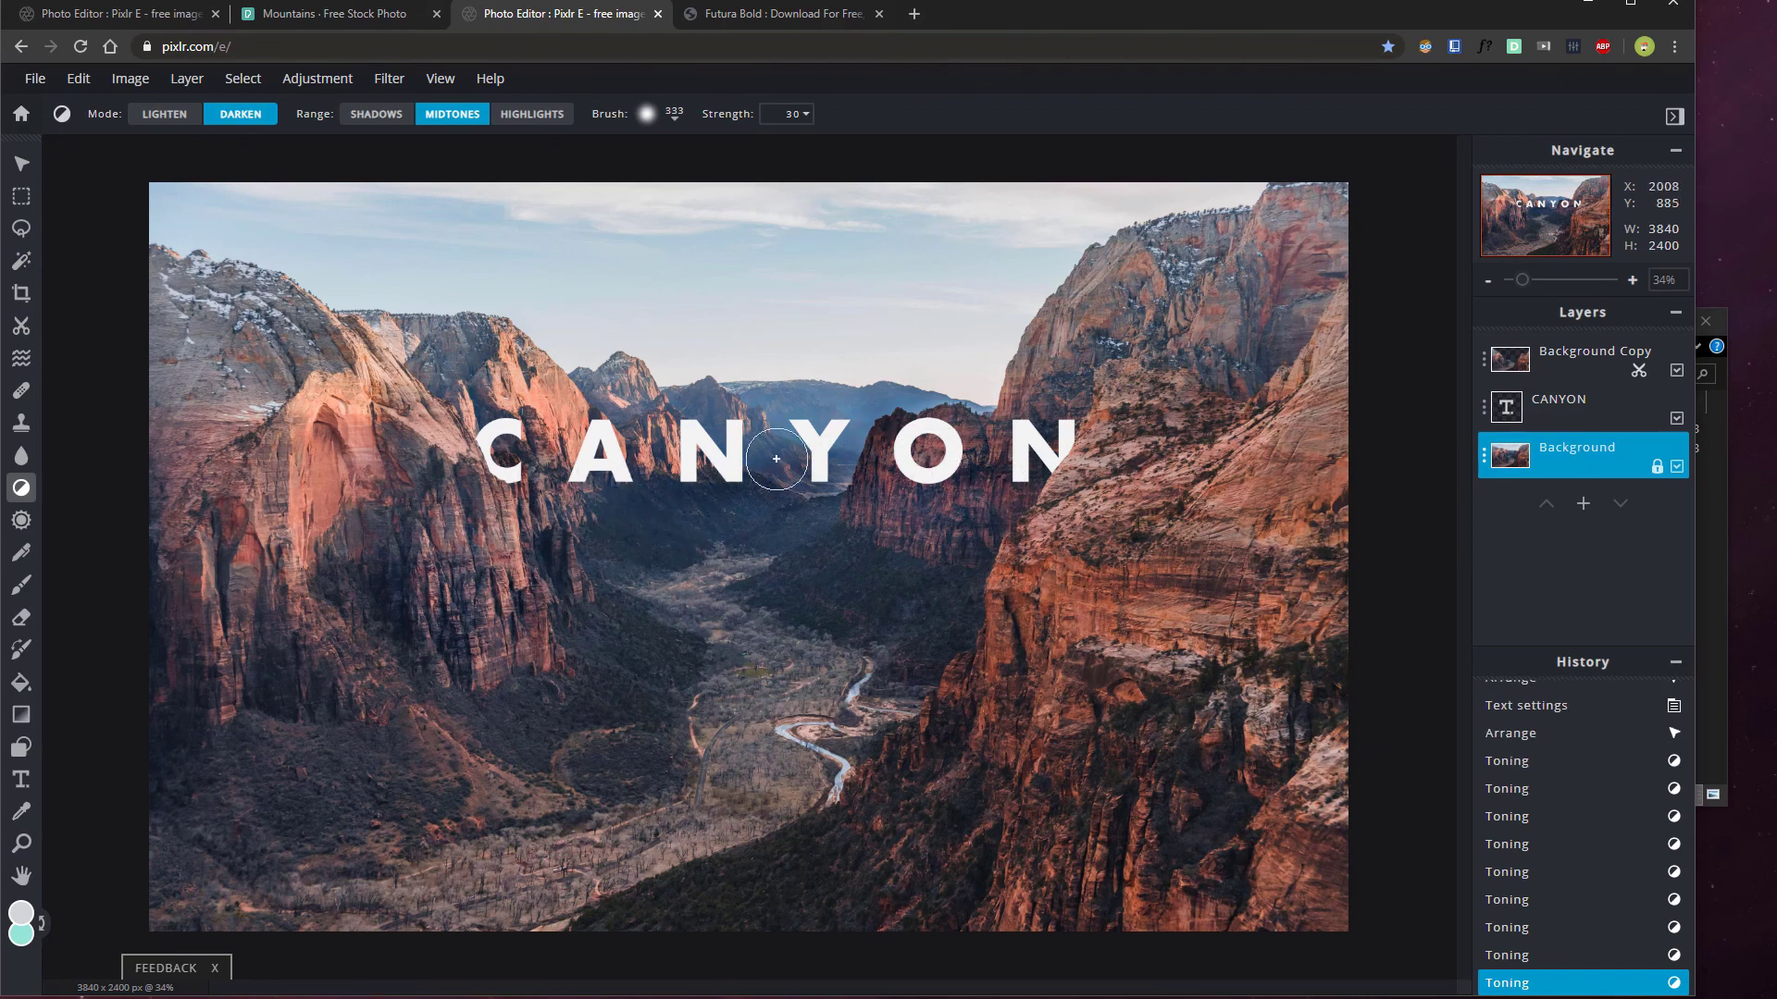
click(22, 163)
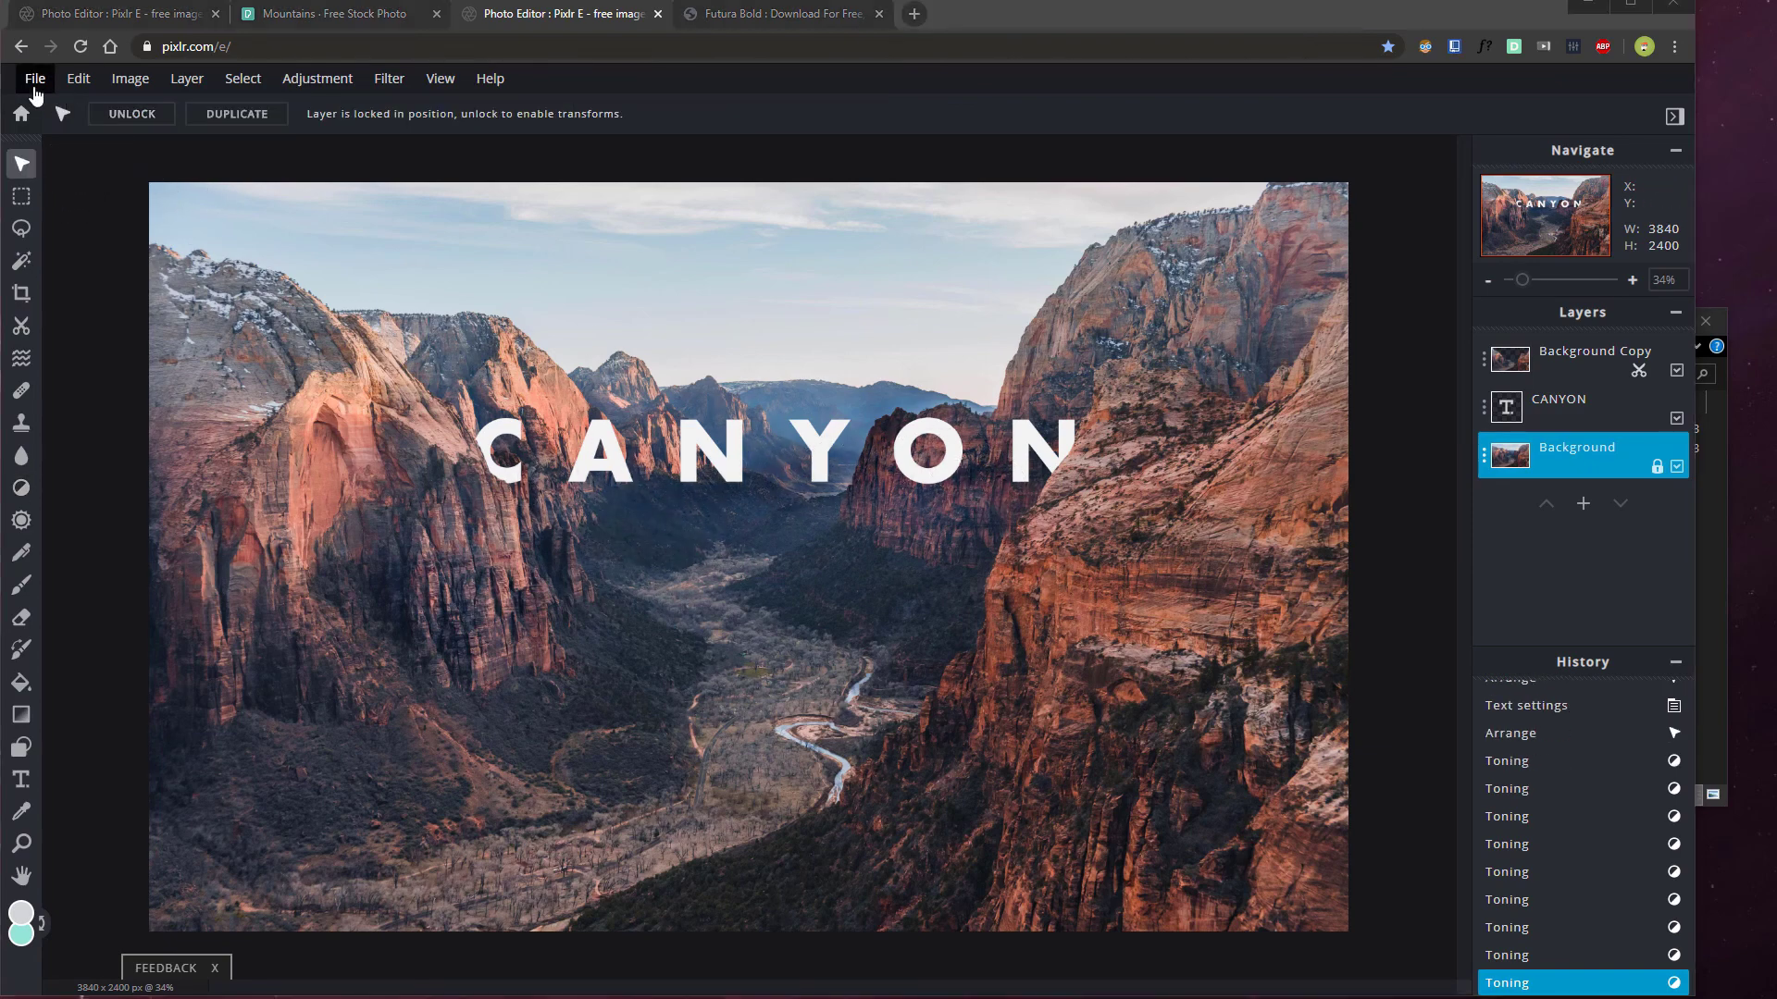
Export the finished image as mountains-2331575.jpg at high quality (90%) and 3840 × 2400 pixels
click(33, 76)
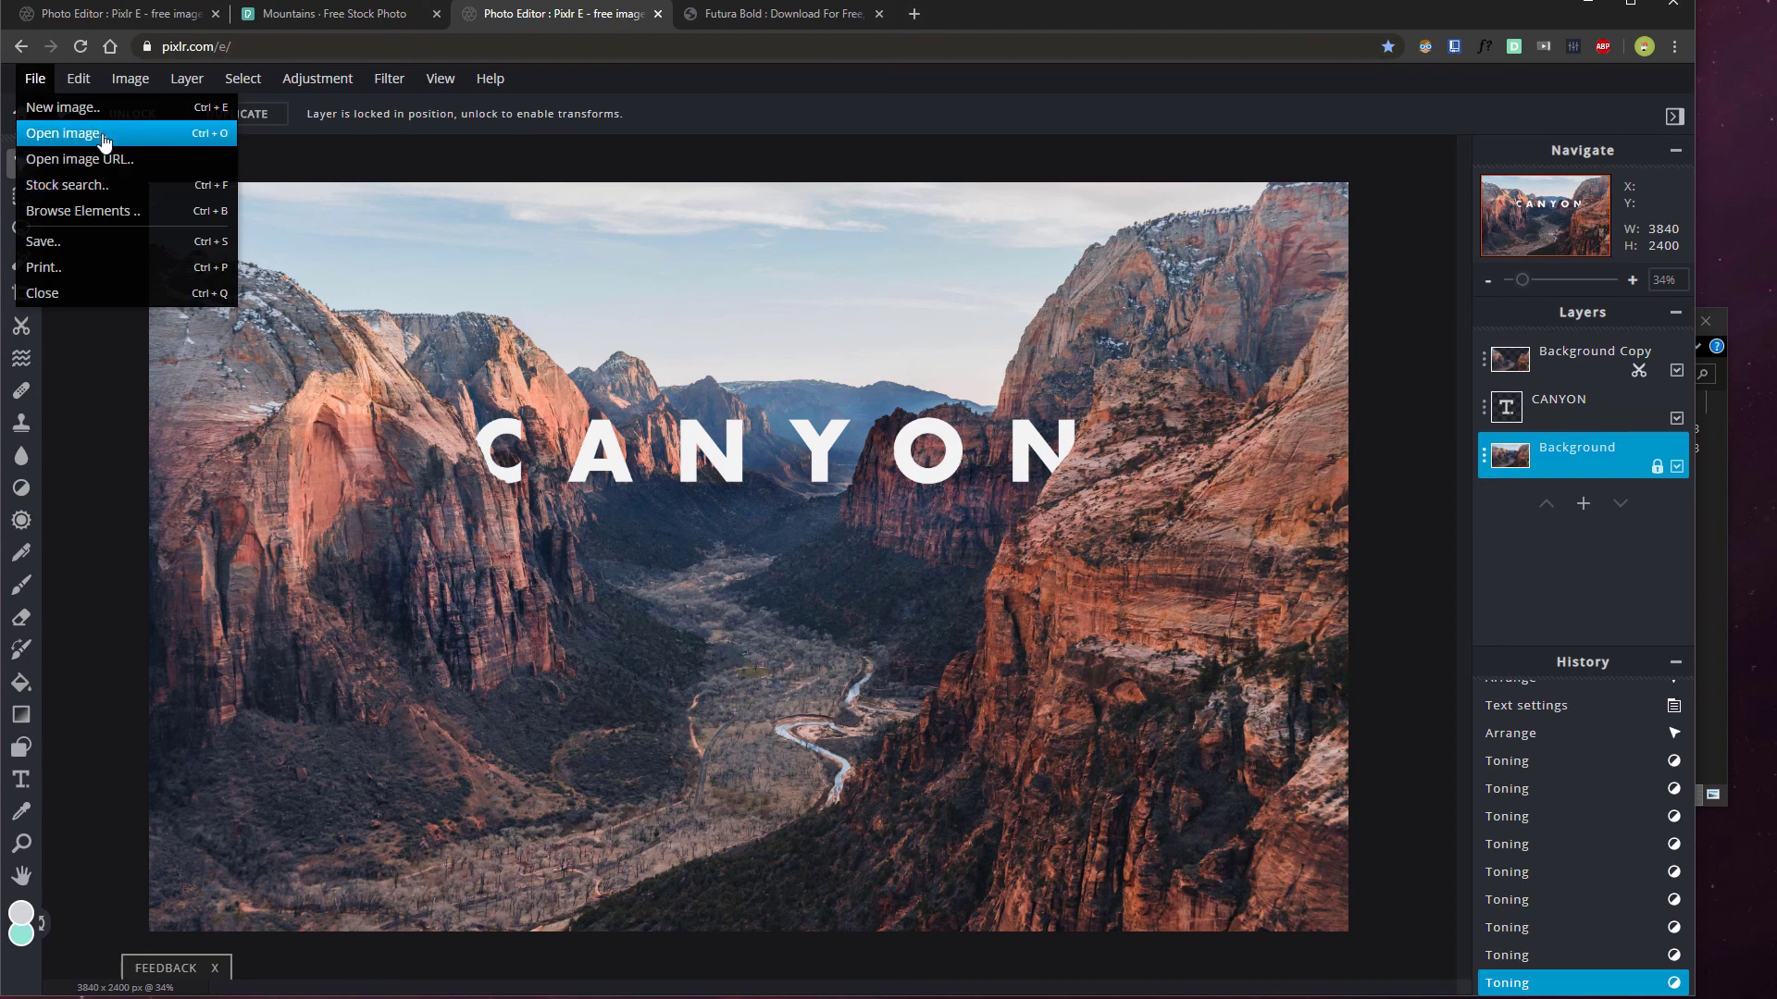
key(ctrl+s)
drag(931, 331, 902, 282)
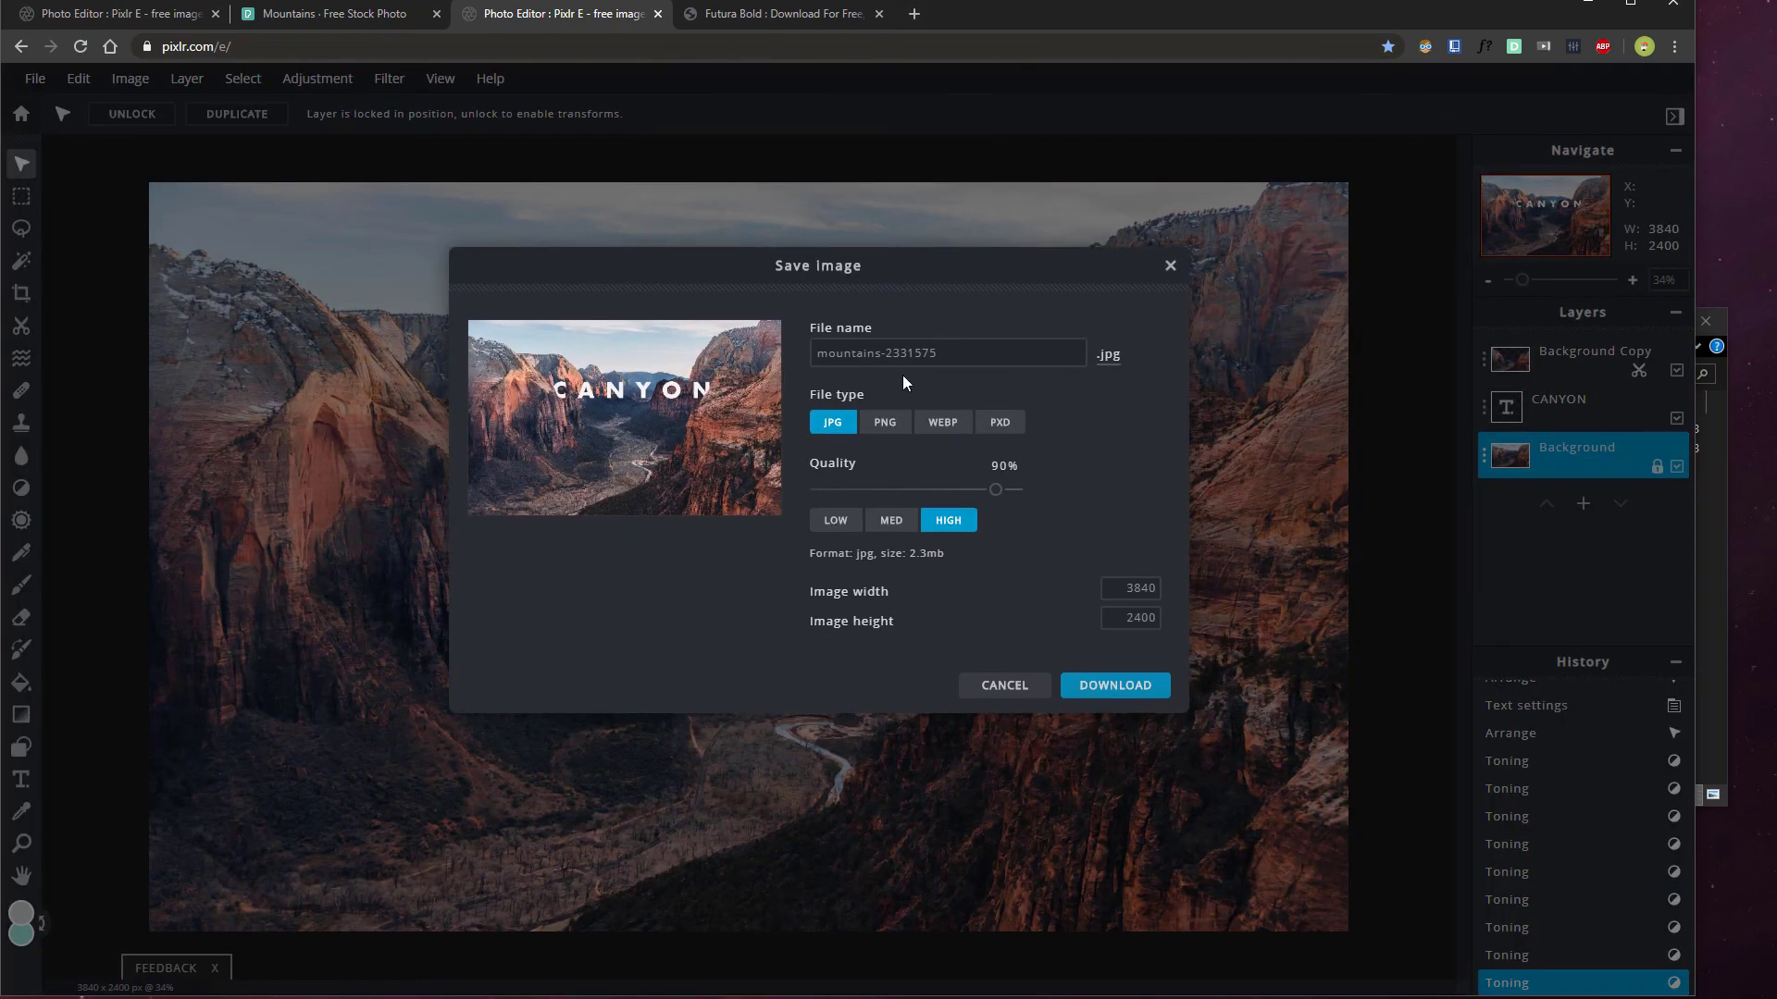
click(1116, 686)
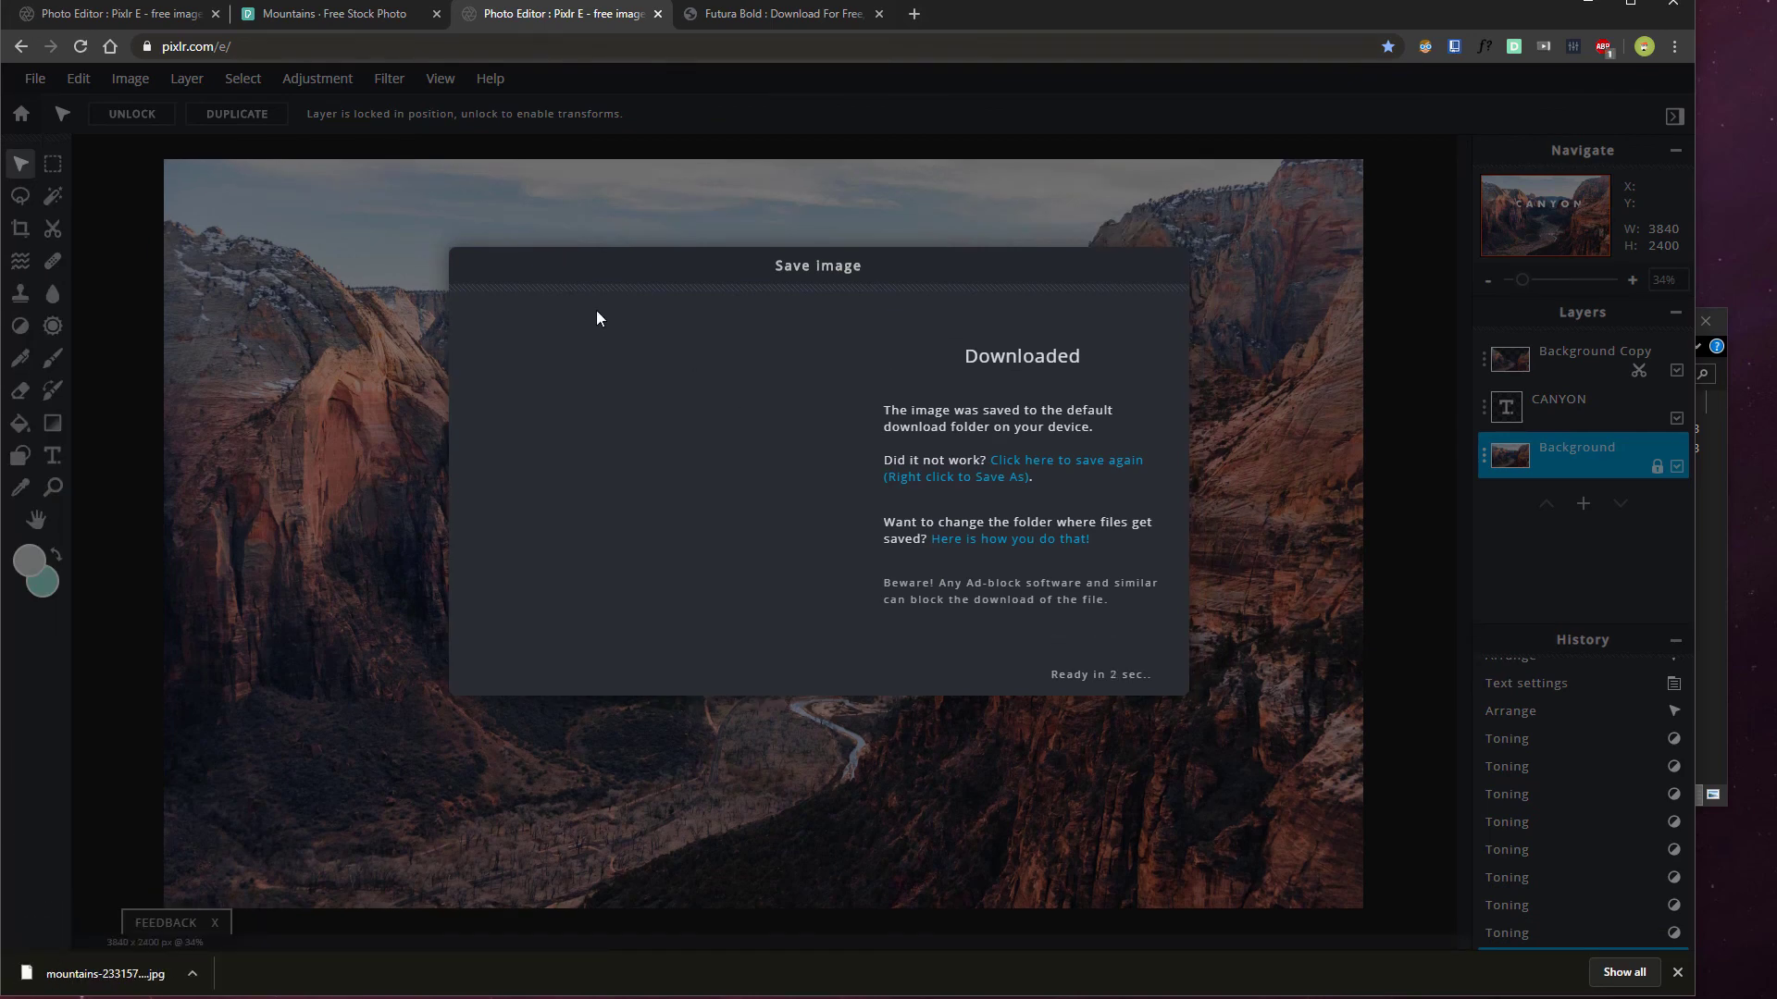
click(1122, 674)
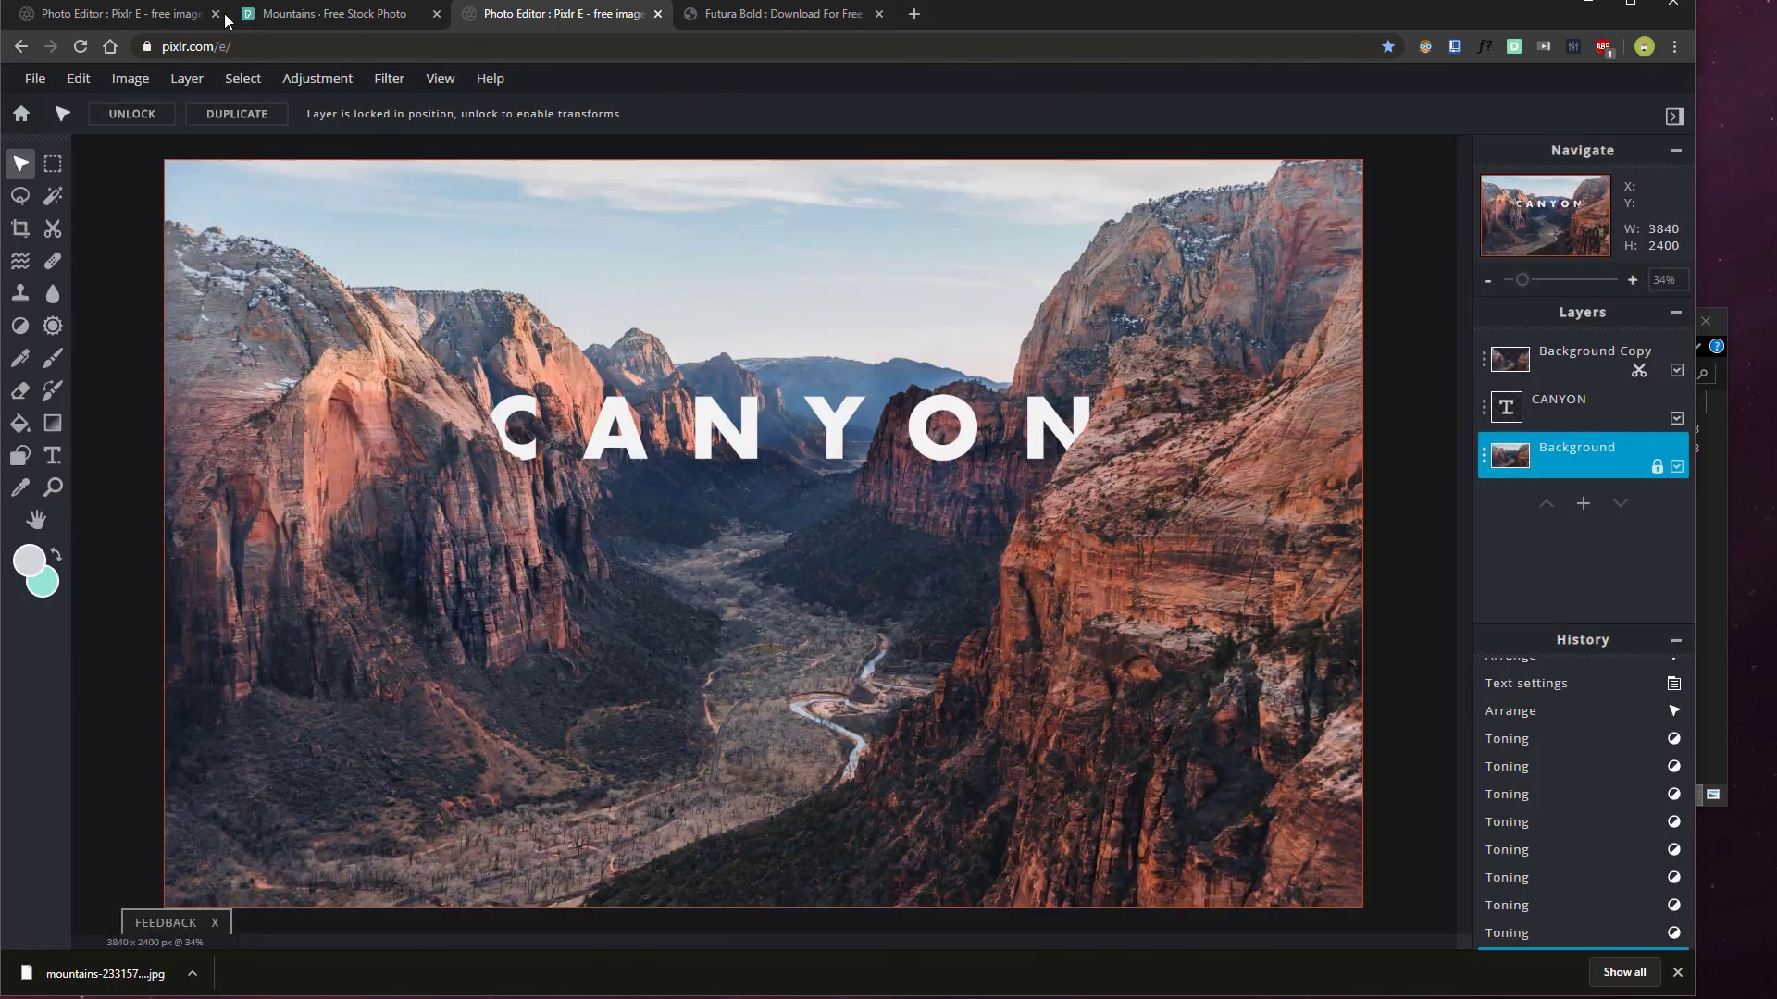
Save the layered project in PXD format as mountains-2331575, and close the save dialog
click(34, 78)
click(121, 240)
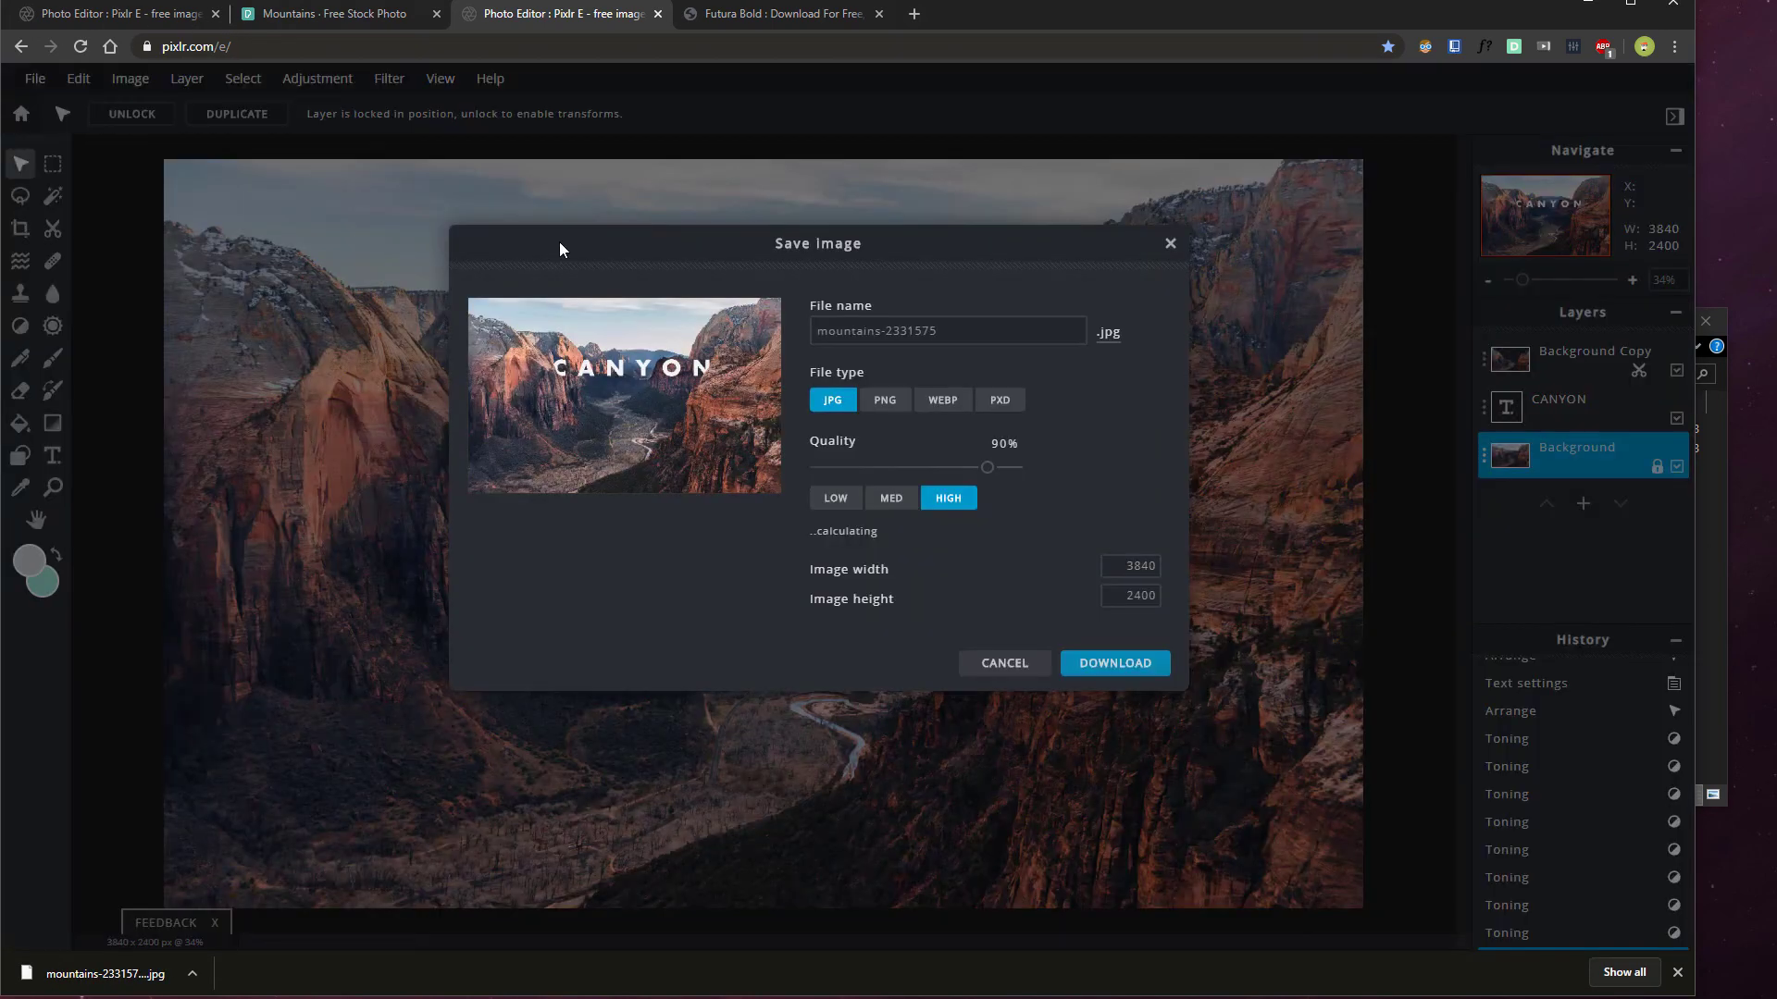
click(1002, 407)
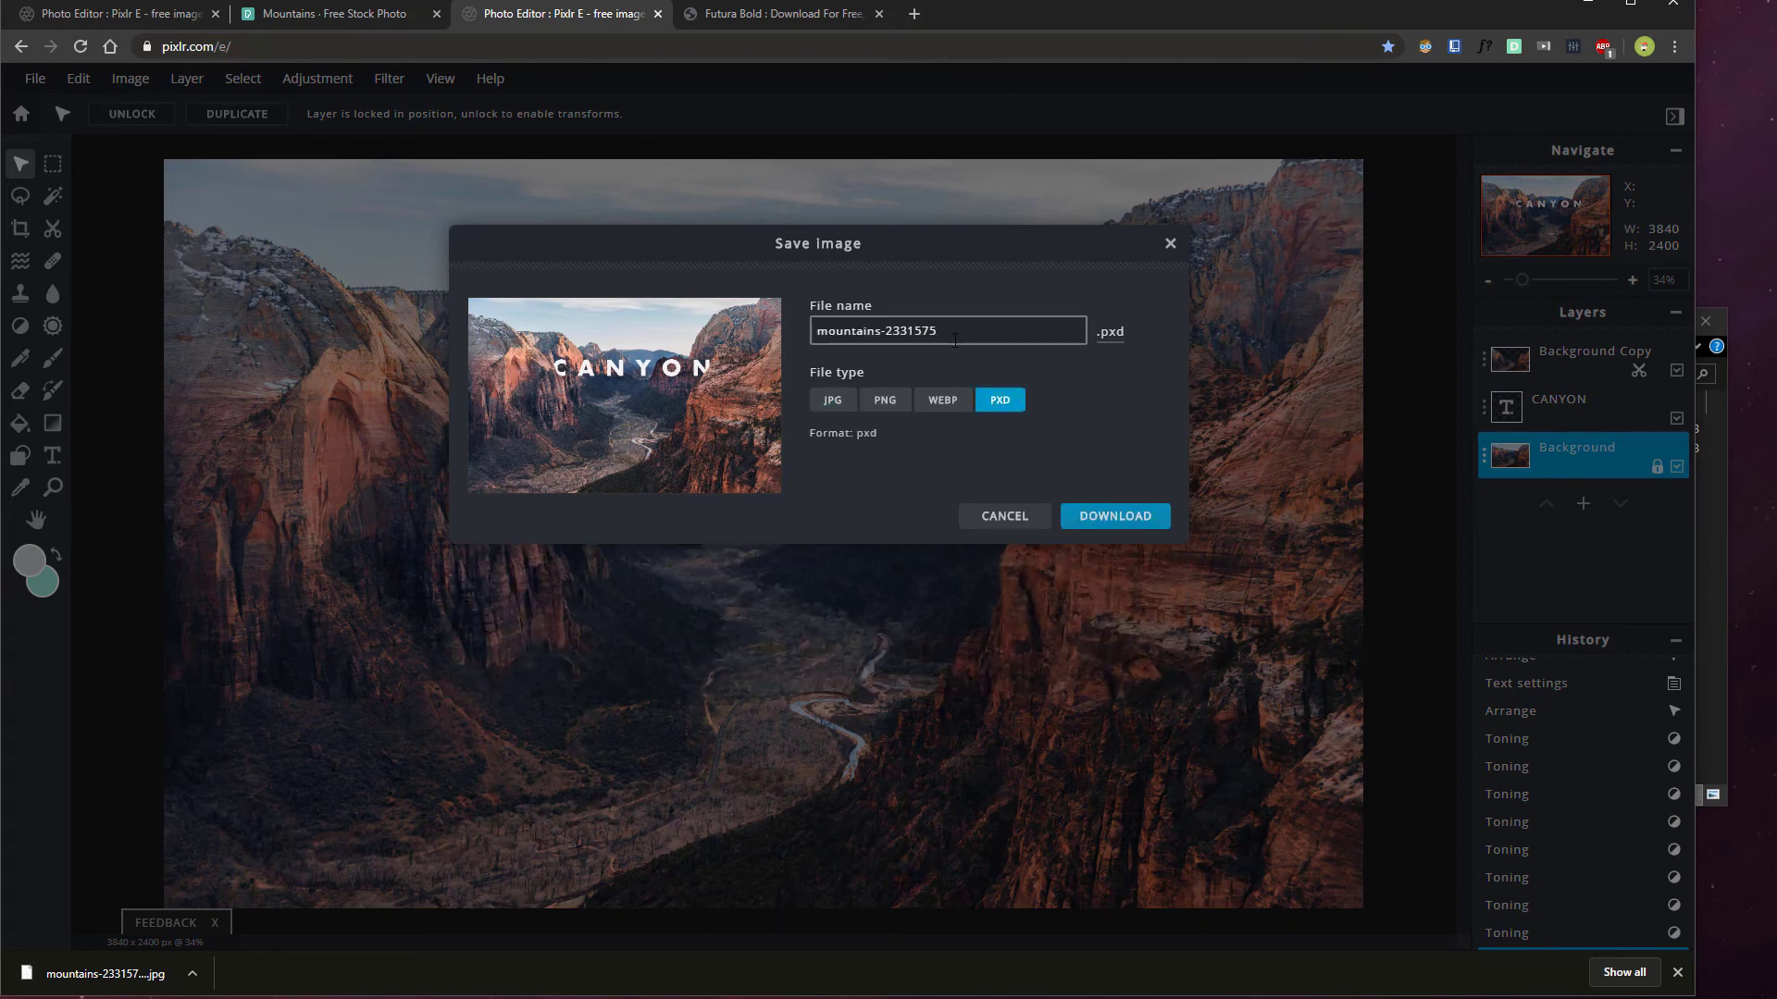
click(1130, 521)
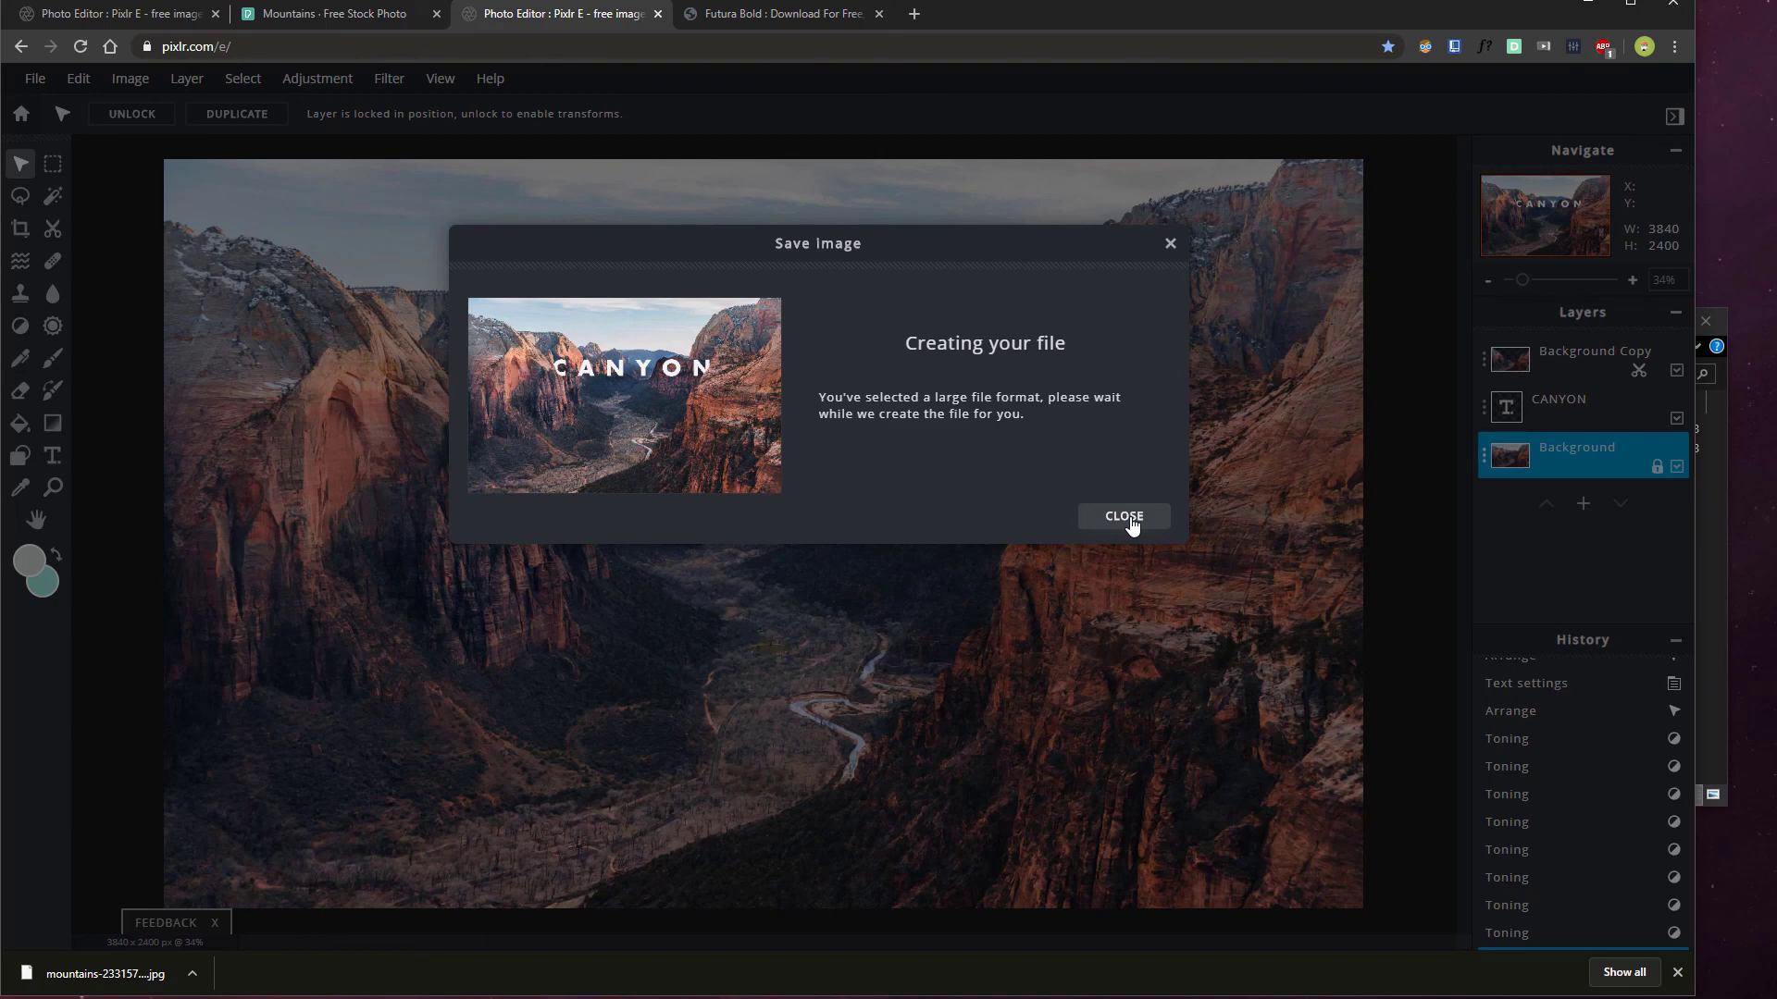
click(1171, 241)
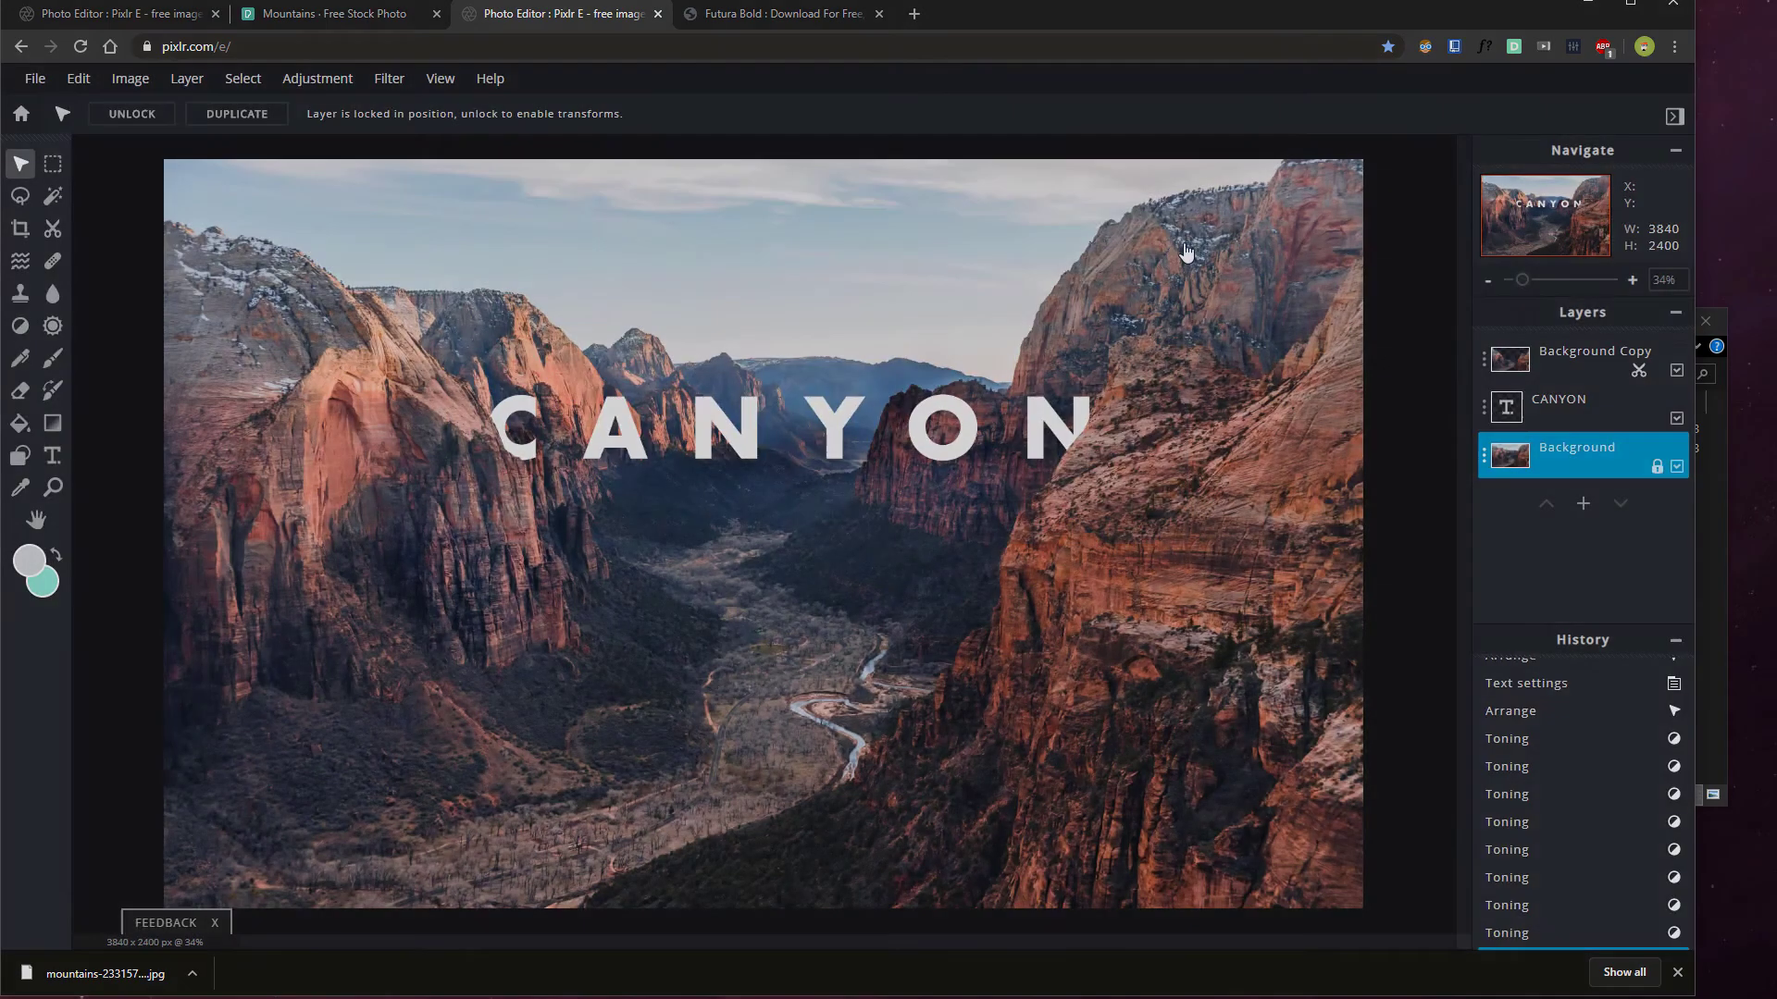